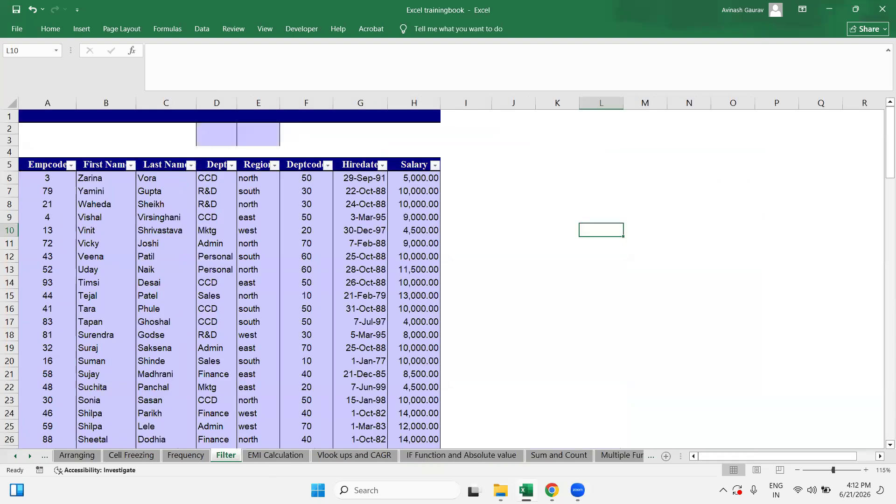
# Step: Go through the General sheet to the Arranging sheet and select its financial figures B3:H10
pyautogui.hotkey('ctrl', 'pageup')
pyautogui.hotkey('ctrl', 'pageup')
pyautogui.hotkey('ctrl', 'pageup')
pyautogui.hotkey('ctrl', 'pageup')
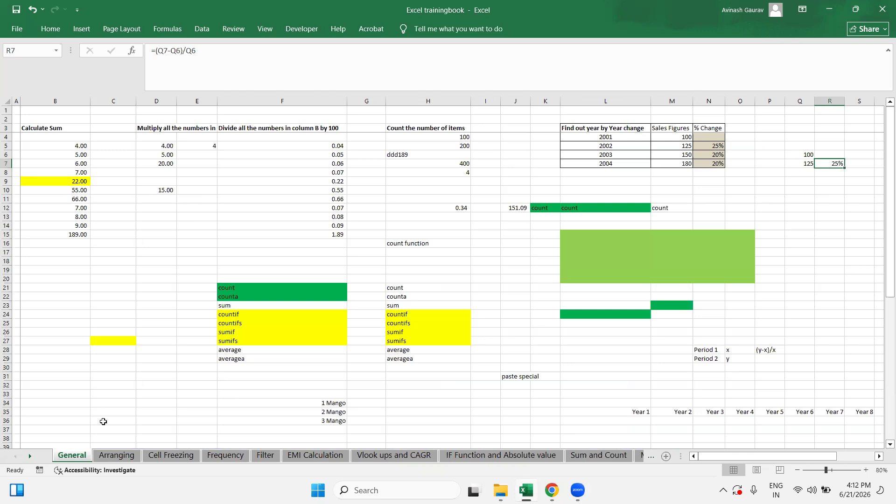
pyautogui.click(116, 455)
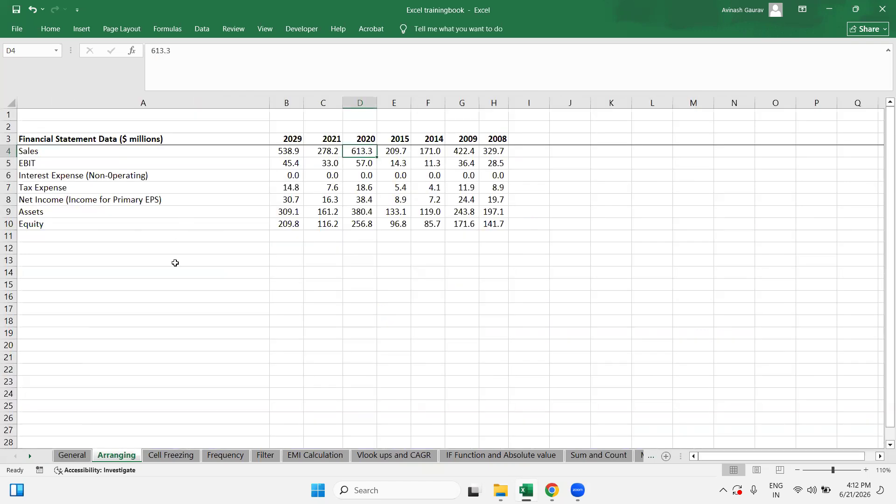
pyautogui.moveTo(286, 136); pyautogui.dragTo(499, 229)
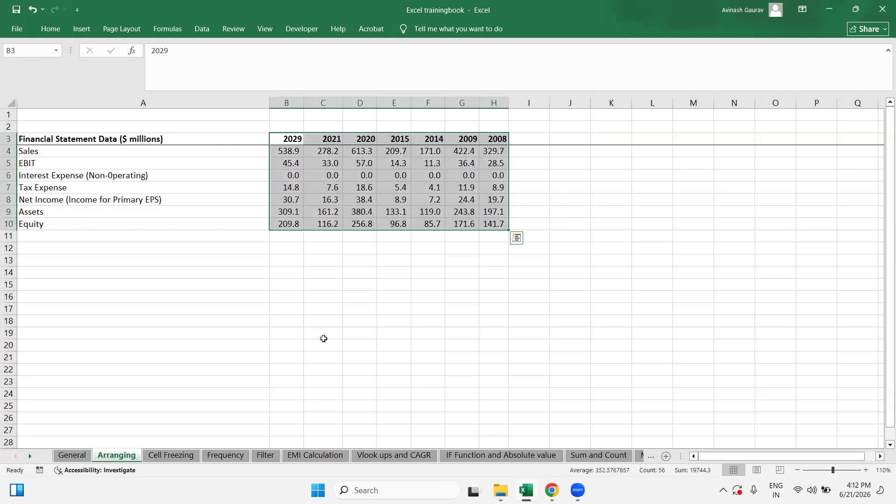
pyautogui.click(166, 458)
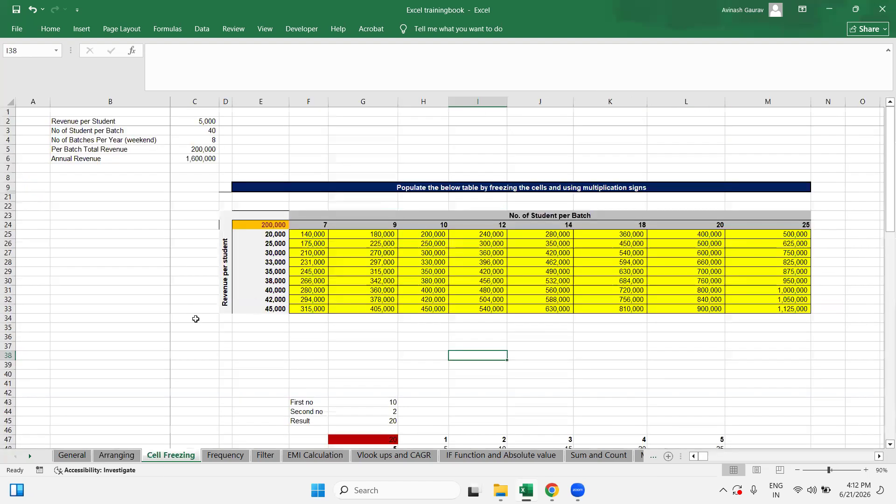
# Step: Select the revenue table F25:H32 and part of the multiplication table, then deselect at F36
pyautogui.moveTo(313, 235); pyautogui.dragTo(427, 299)
pyautogui.scroll(-2, 460, 415)
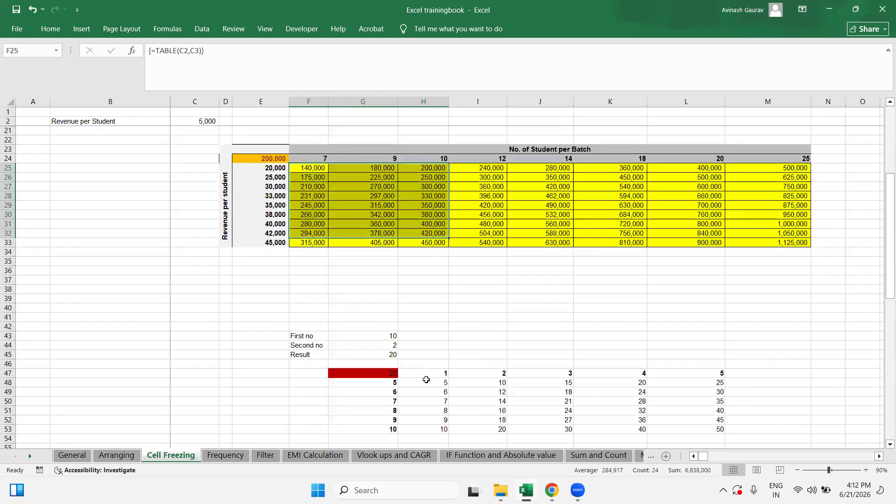
pyautogui.moveTo(424, 382); pyautogui.dragTo(676, 432)
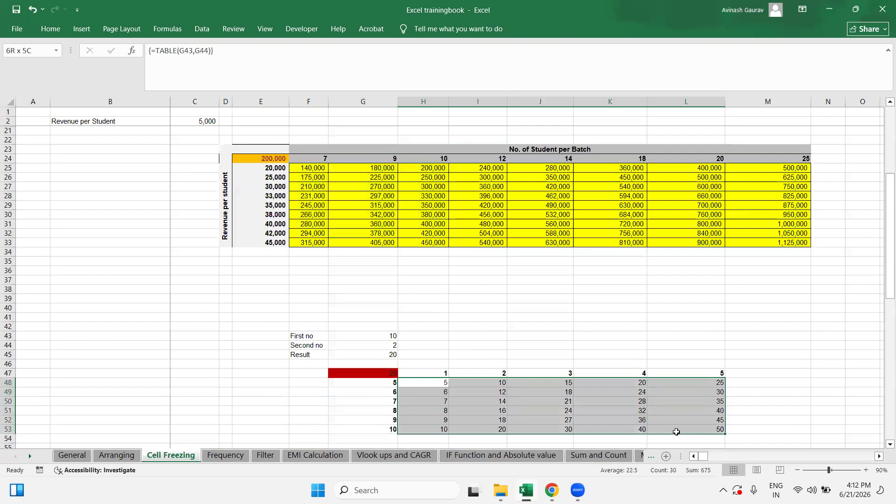
pyautogui.click(309, 271)
pyautogui.scroll(2, 339, 289)
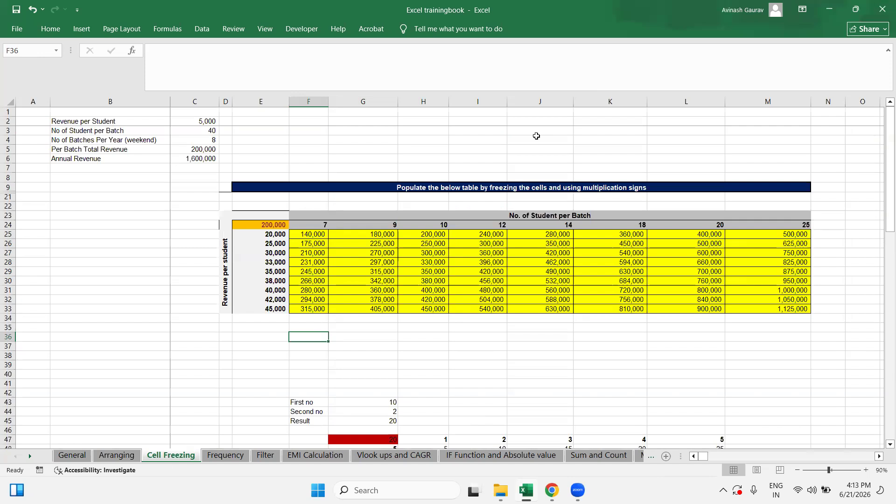
pyautogui.click(264, 458)
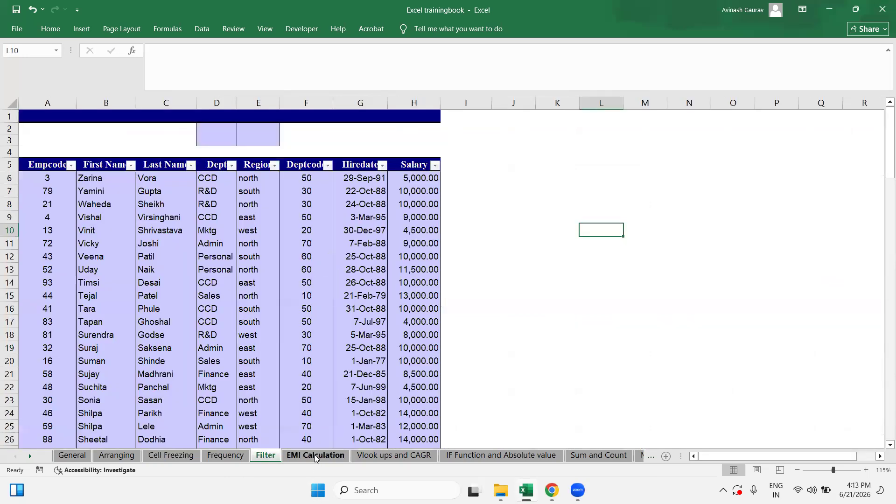
# Step: Back on the Filter sheet, select D7 and switch AutoFilter off with Ctrl+Shift+L
pyautogui.click(531, 459)
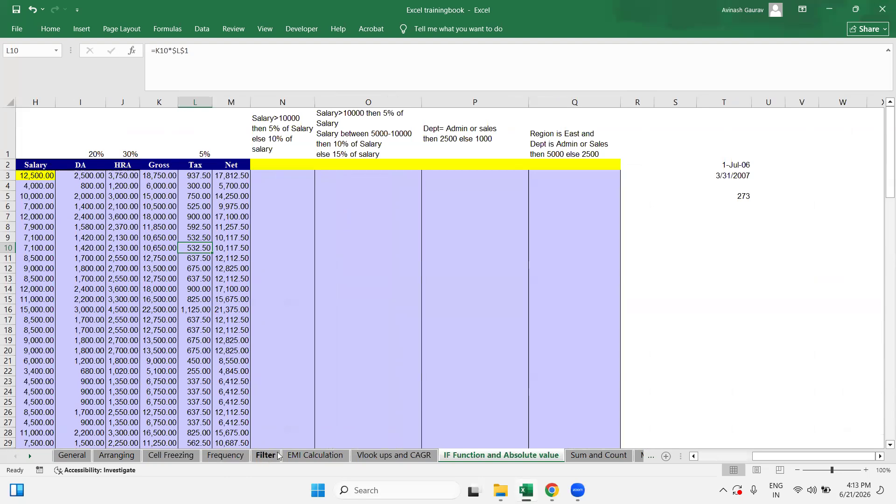
pyautogui.click(266, 456)
pyautogui.click(199, 187)
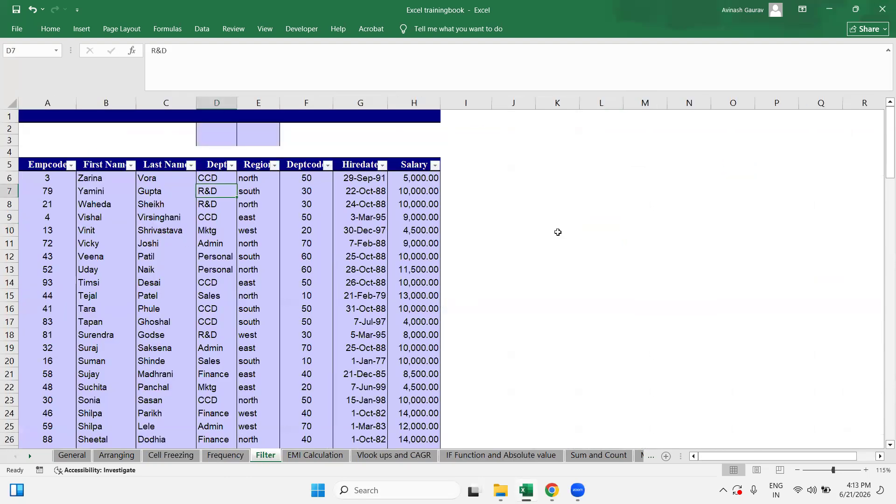
pyautogui.hotkey('ctrl', 'shift', 'l')
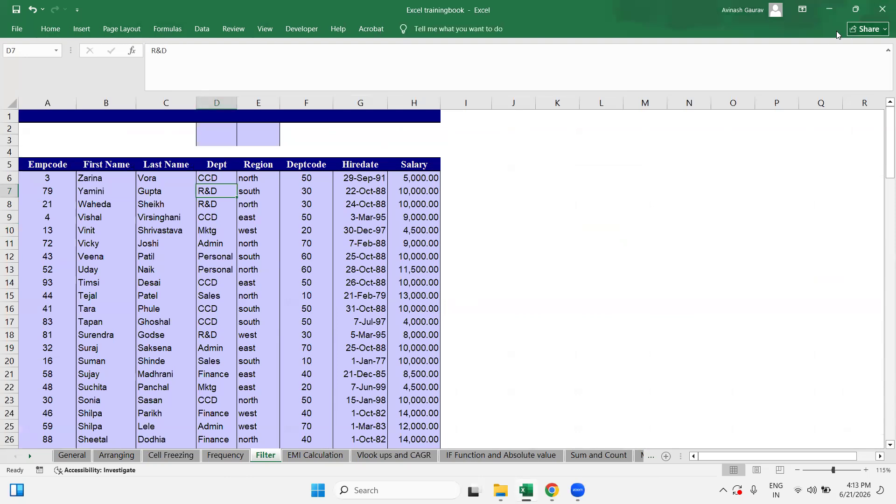
pyautogui.click(202, 28)
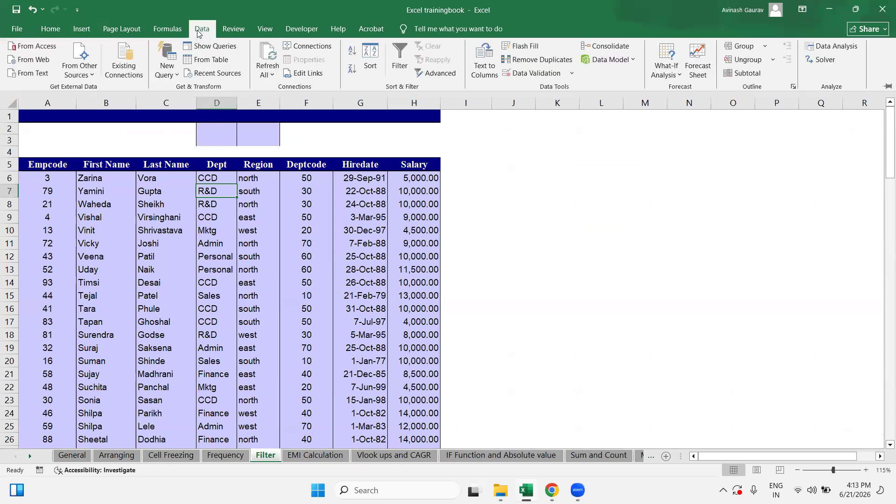
# Step: Pin the Data ribbon and select the top rows of the employee table
pyautogui.click(882, 87)
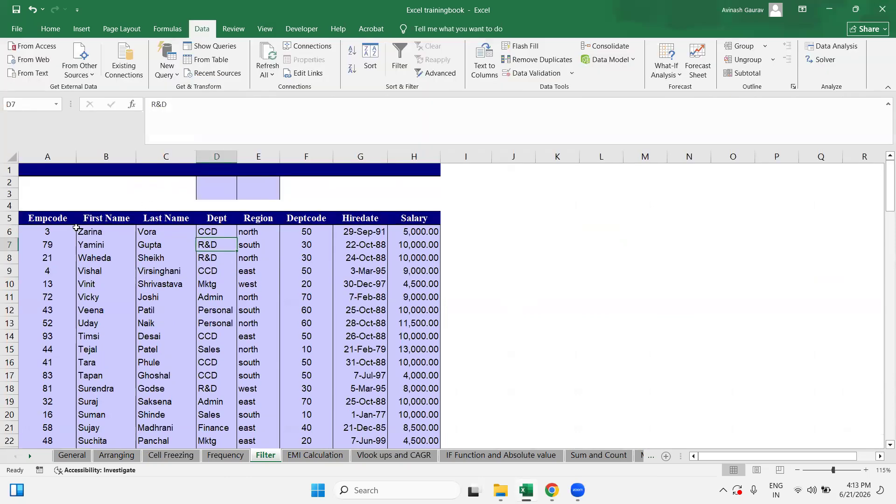
pyautogui.click(44, 218)
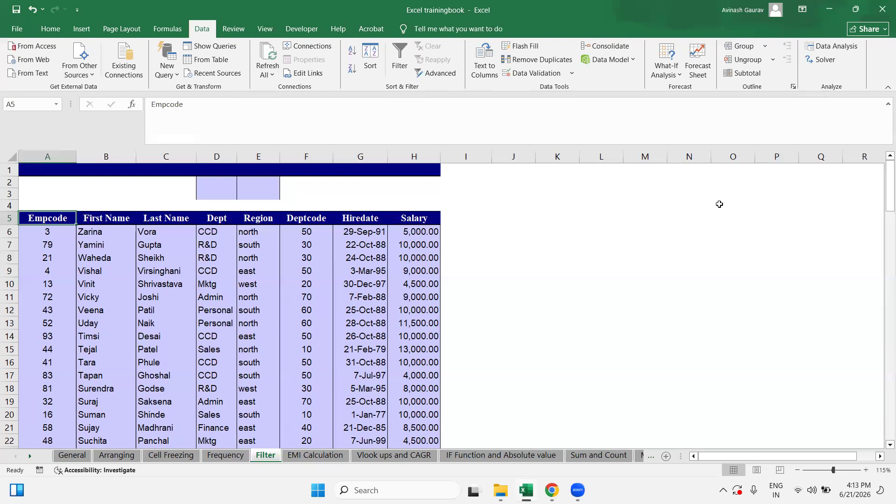
pyautogui.scroll(-4, 283, 309)
pyautogui.scroll(4, 283, 308)
pyautogui.moveTo(38, 213); pyautogui.dragTo(403, 326)
pyautogui.click(74, 262)
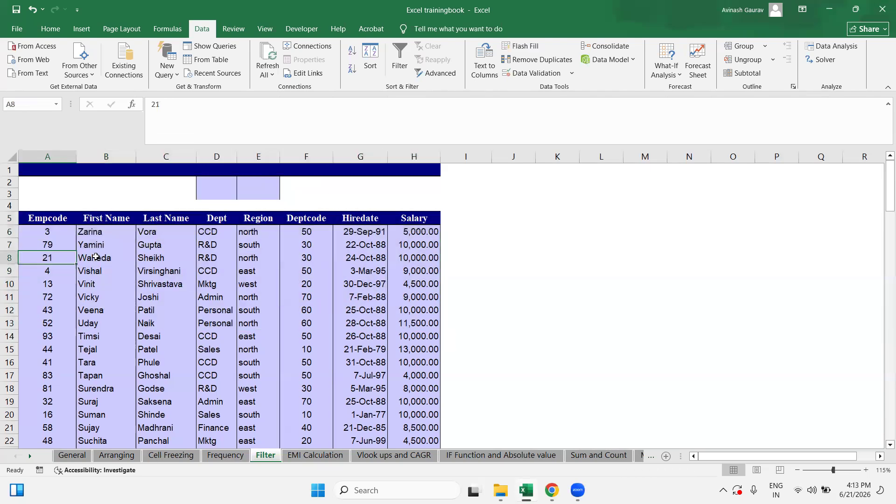
pyautogui.click(103, 255)
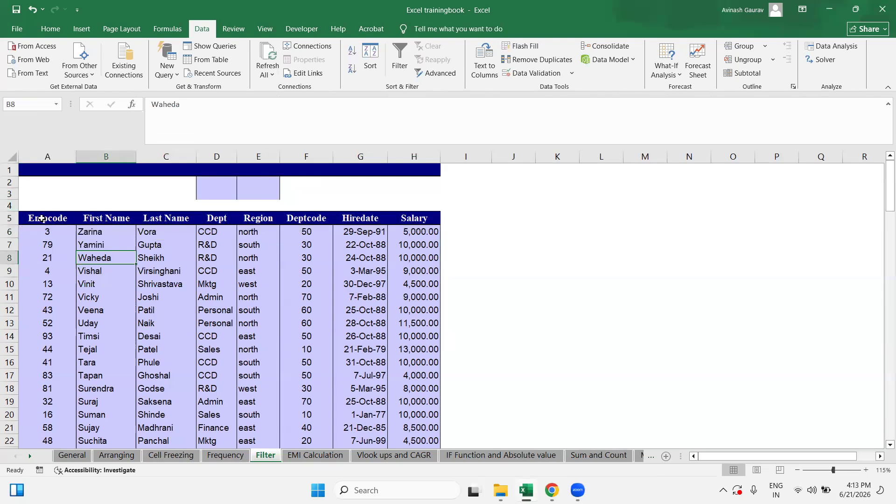
# Step: Select columns A, B and C and each row-5 header from Dept to Salary
pyautogui.click(46, 157)
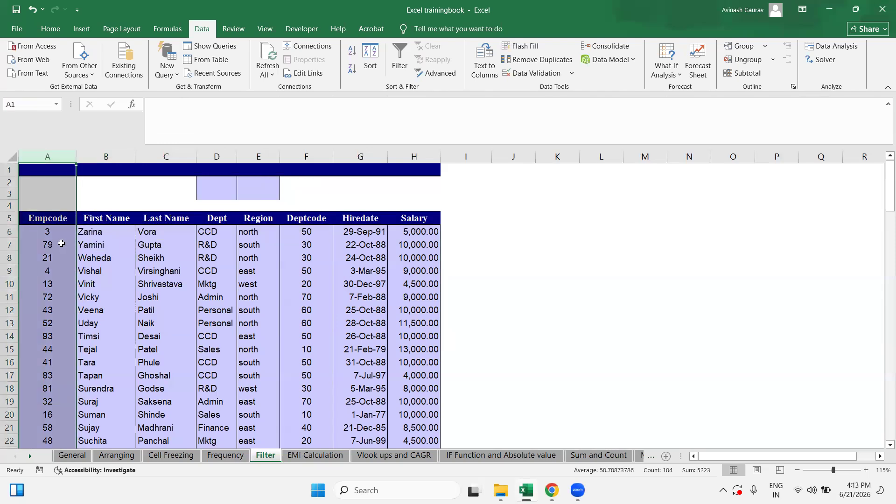
pyautogui.click(46, 215)
pyautogui.click(103, 157)
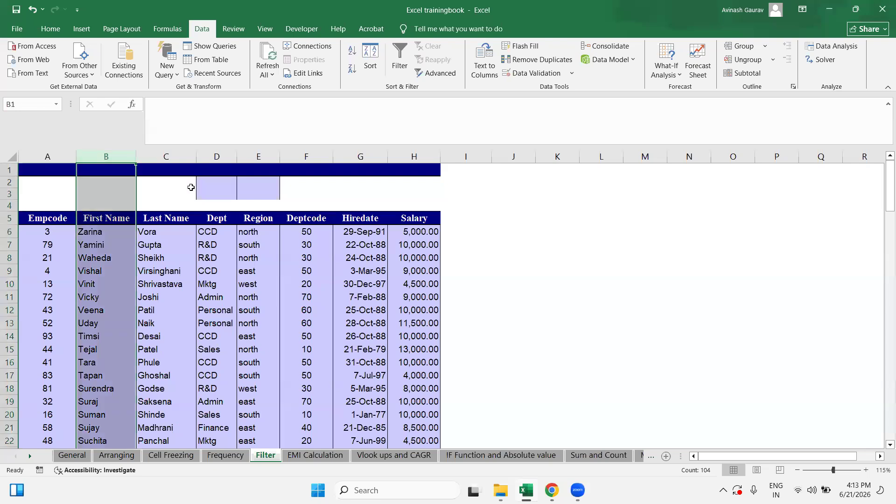
pyautogui.click(166, 156)
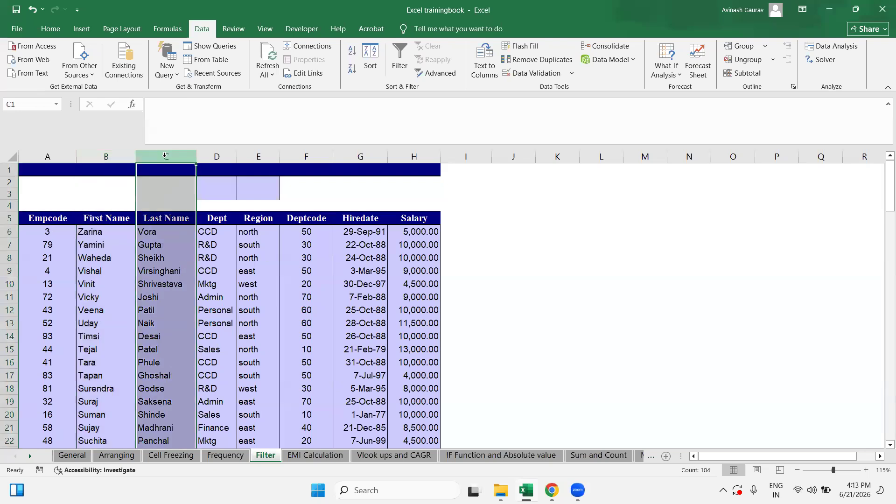
pyautogui.click(220, 219)
pyautogui.click(267, 219)
pyautogui.click(328, 222)
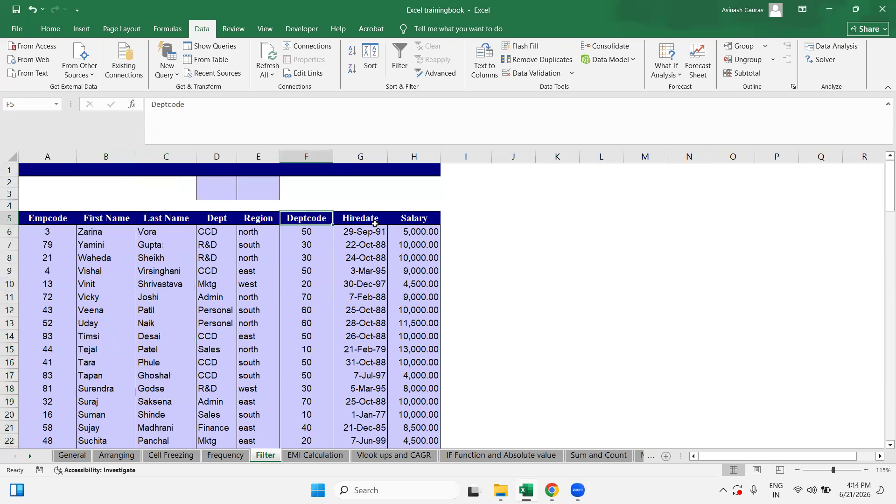
pyautogui.click(366, 222)
pyautogui.click(405, 220)
# Step: Select the salaries H6:H17, then return to the Empcode header A5
pyautogui.moveTo(413, 232); pyautogui.dragTo(423, 376)
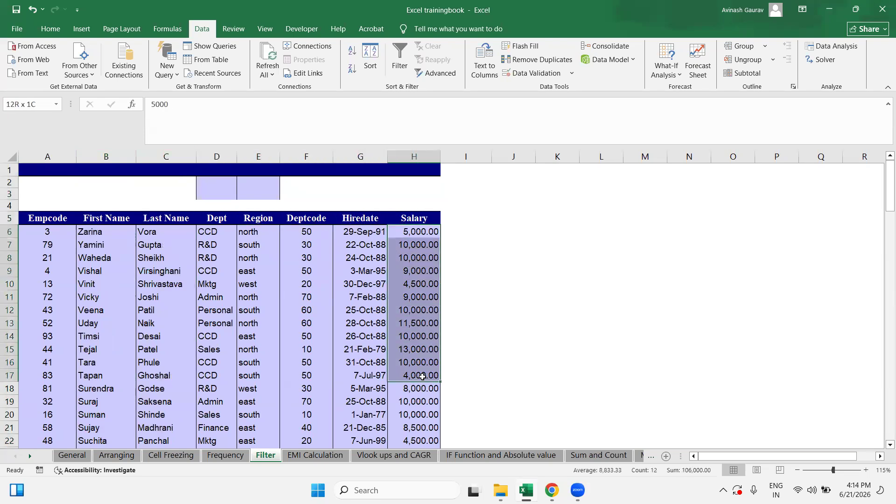
pyautogui.click(417, 297)
pyautogui.scroll(-20, 278, 328)
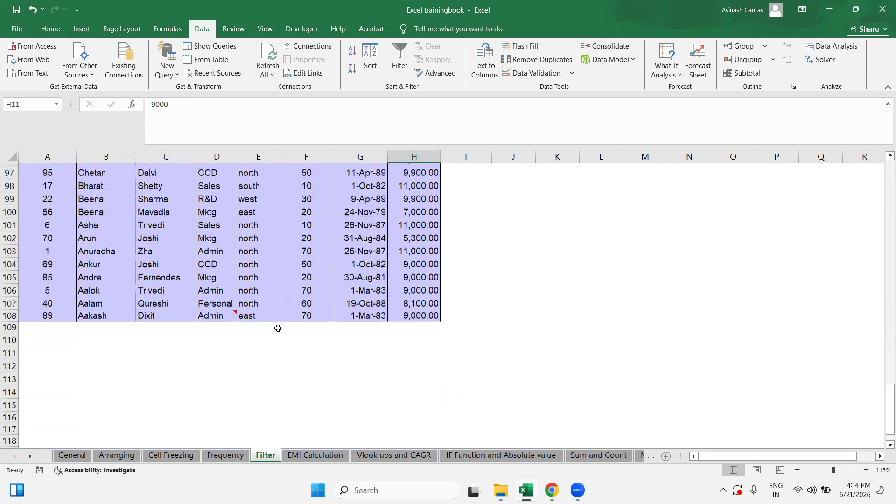
pyautogui.scroll(20, 277, 328)
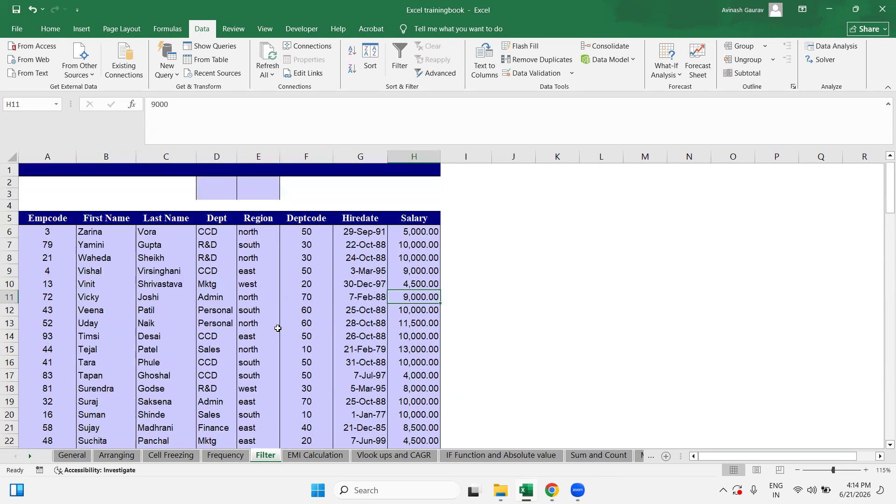
pyautogui.click(40, 216)
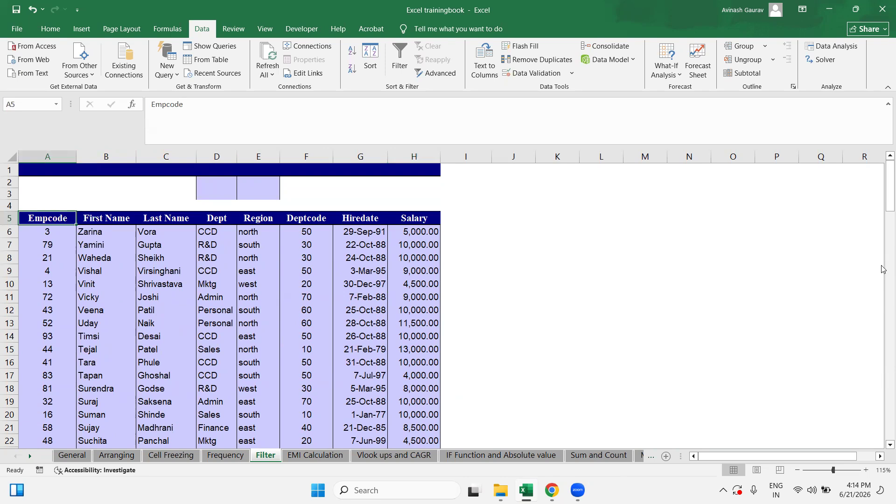
# Step: Select A5:H108, dismiss the accidental Data Table dialog, and turn AutoFilter on with Alt, A, T
pyautogui.hotkey('ctrl', 'shift', 'Right')
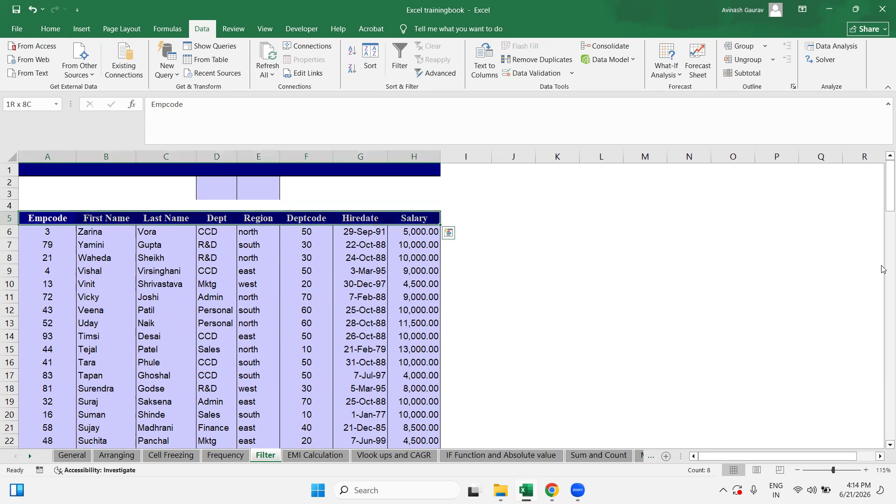
pyautogui.hotkey('ctrl', 'shift', 'Down')
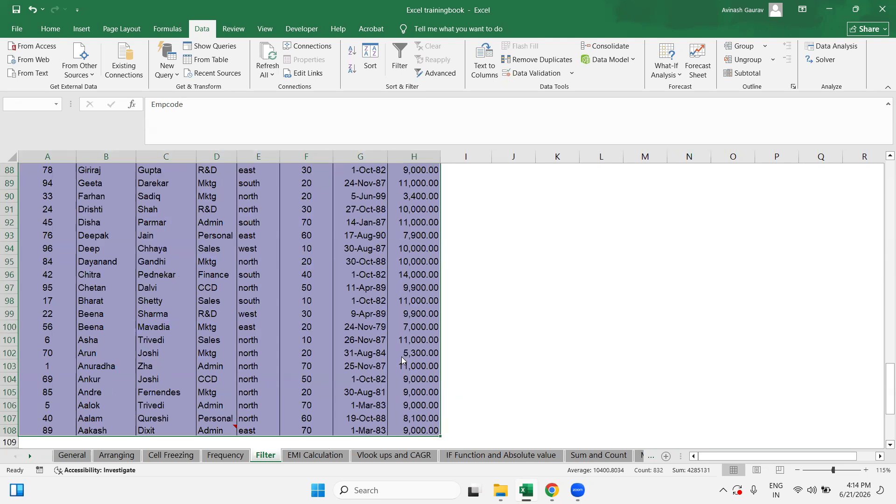
pyautogui.press('alt')
pyautogui.press('d')
pyautogui.press('s')
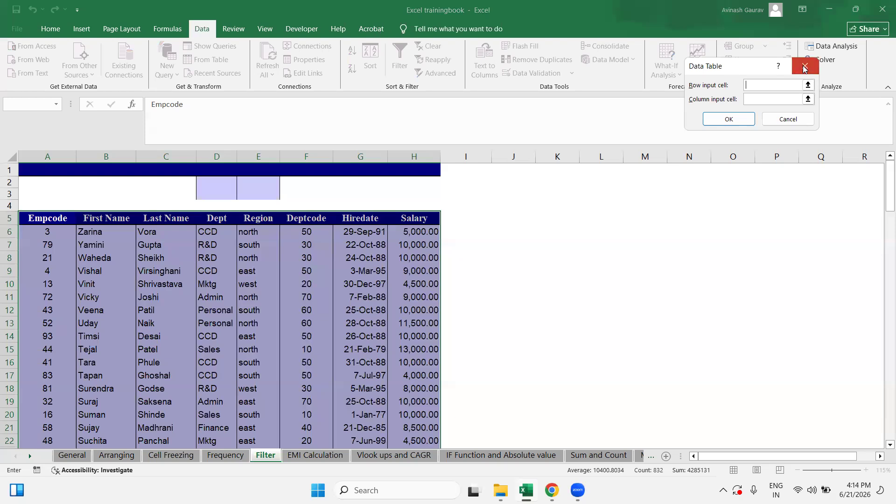
pyautogui.press('Escape')
pyautogui.hotkey('alt', 'a')
pyautogui.press('t')
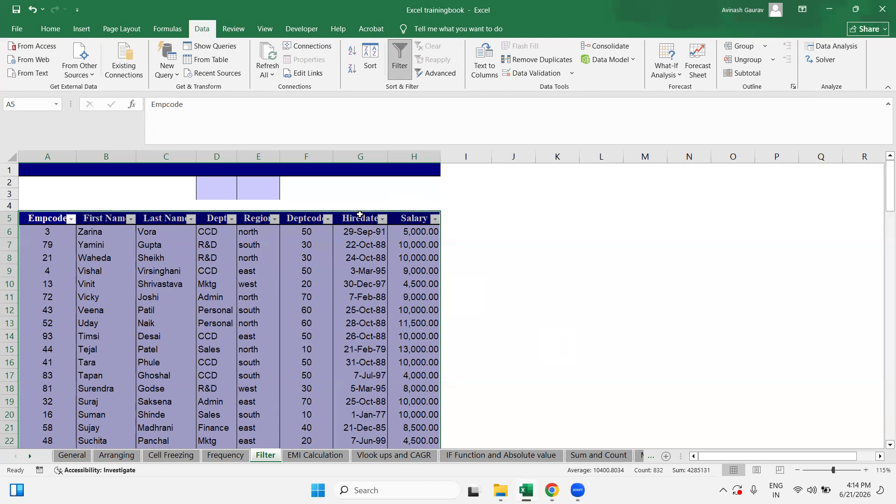
pyautogui.click(58, 219)
# Step: Select each row-5 header in turn, from First Name to Salary, then Empcode and Region
pyautogui.click(112, 218)
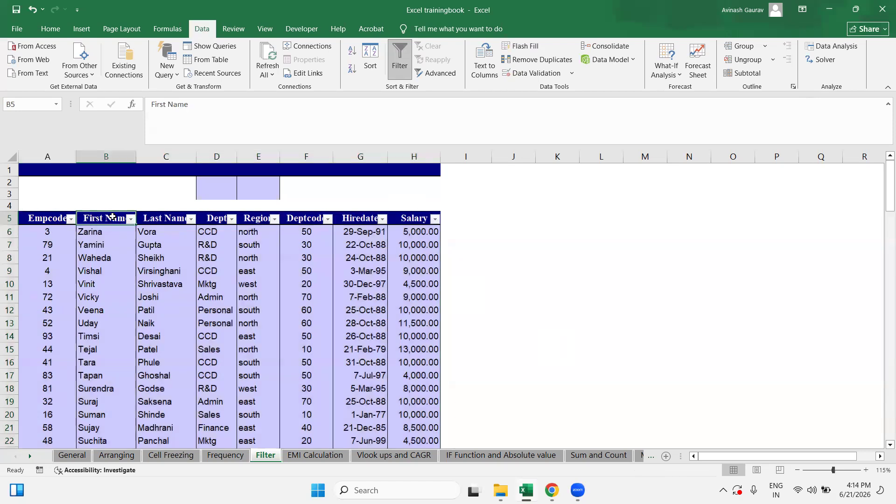
pyautogui.click(174, 223)
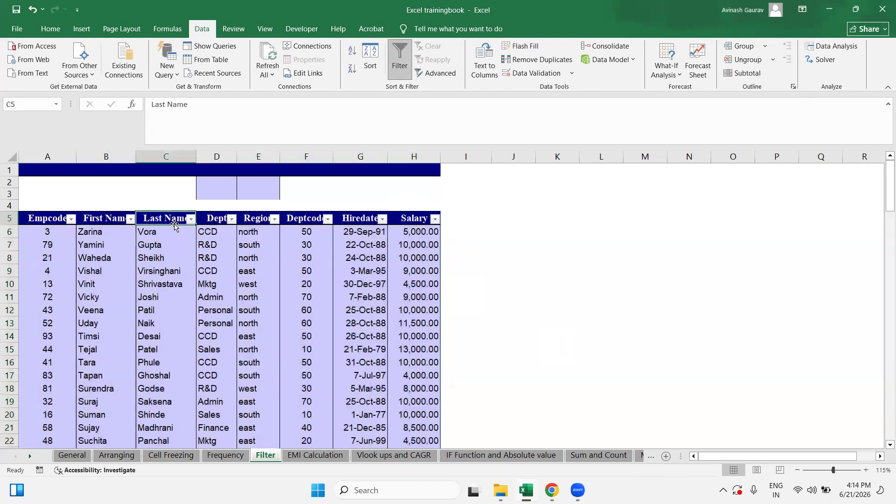
pyautogui.click(214, 219)
pyautogui.click(259, 222)
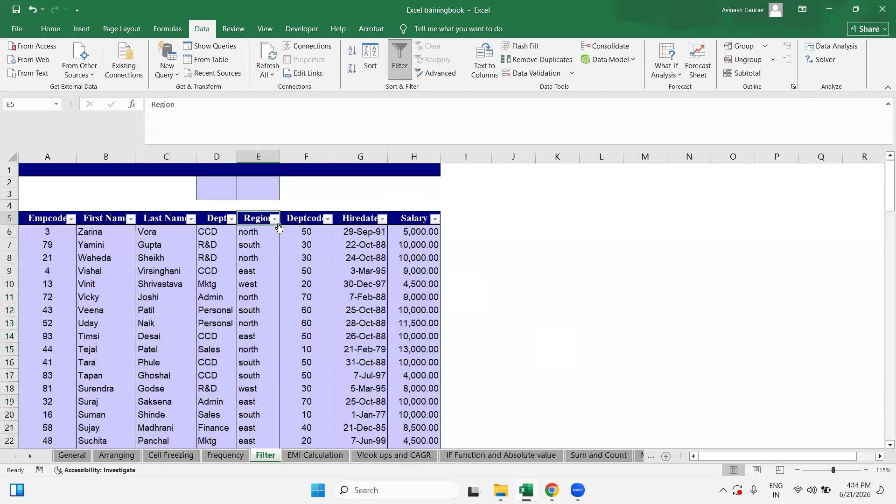
pyautogui.click(297, 222)
pyautogui.click(357, 218)
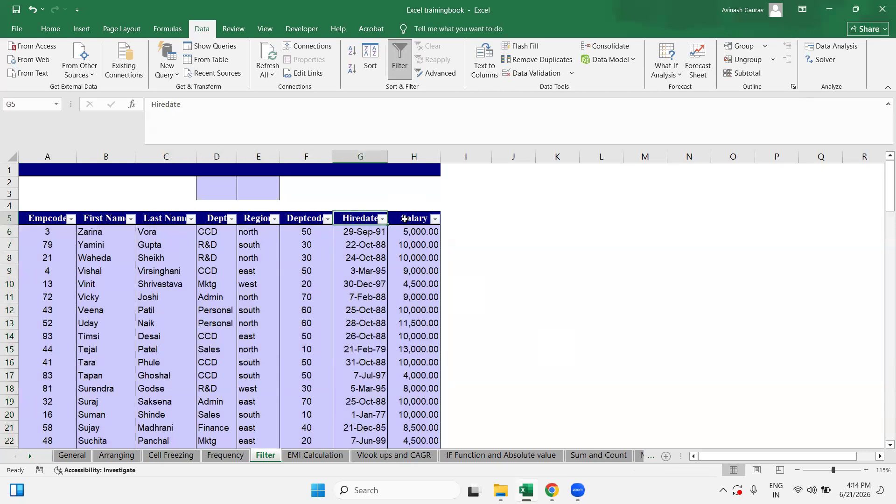
pyautogui.click(403, 217)
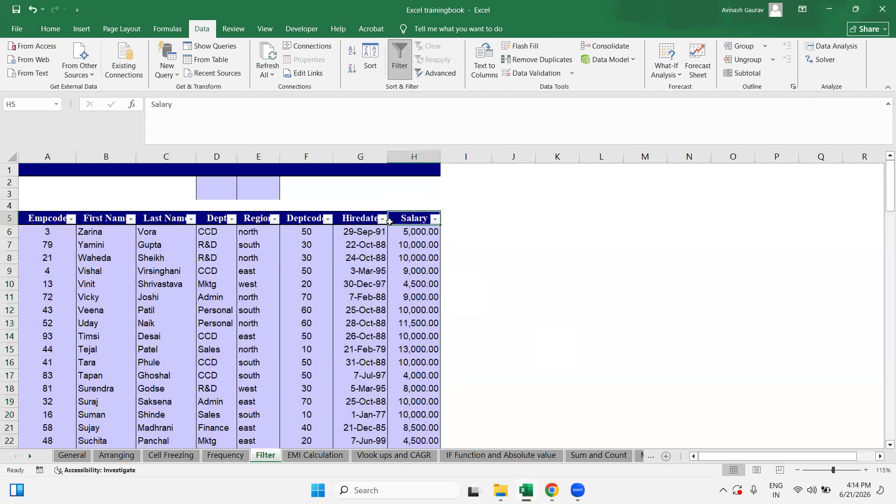
pyautogui.click(46, 219)
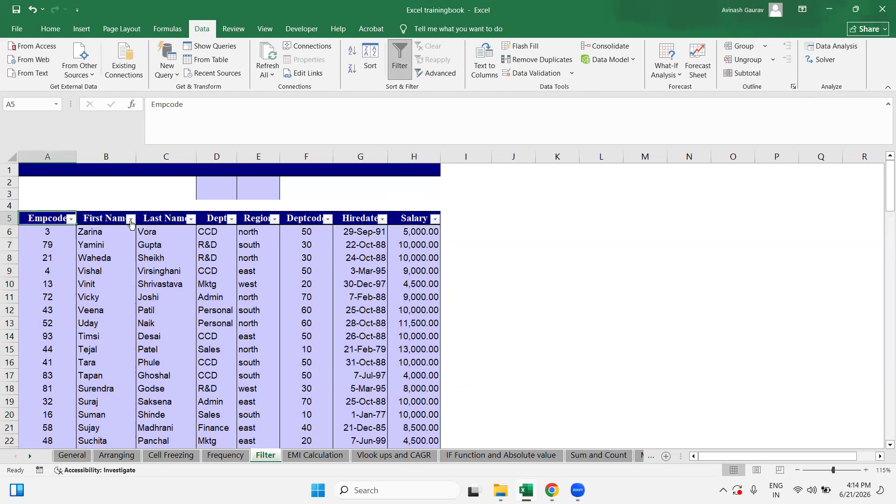
pyautogui.click(252, 218)
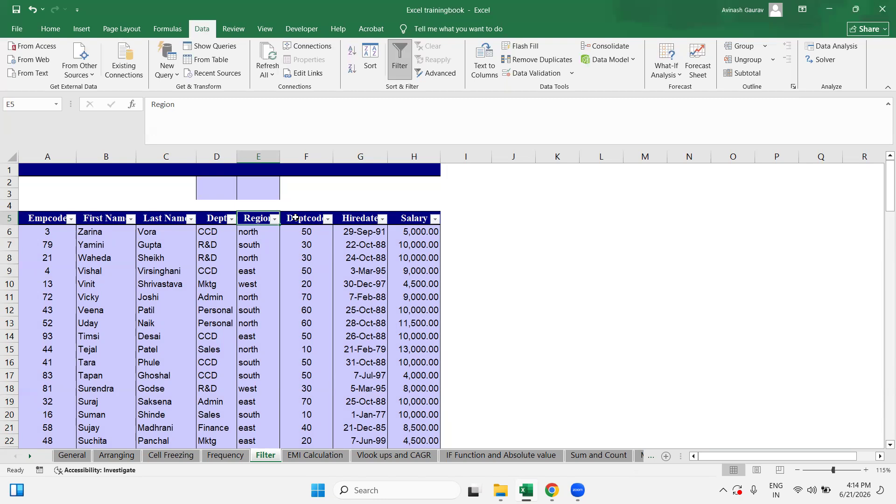
# Step: Turn AutoFilter off with Ctrl+Shift+L and select the whole table A5:H108
pyautogui.press('alt')
pyautogui.press('alt')
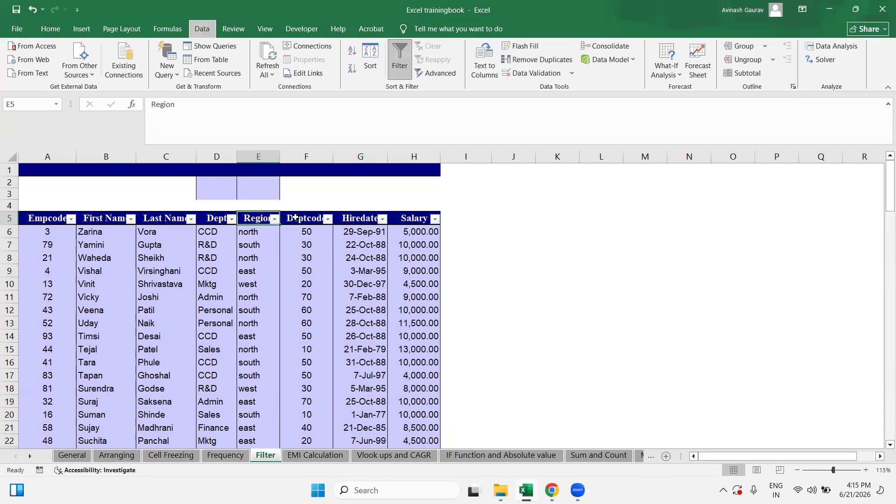
pyautogui.hotkey('ctrl', 'shift', 'l')
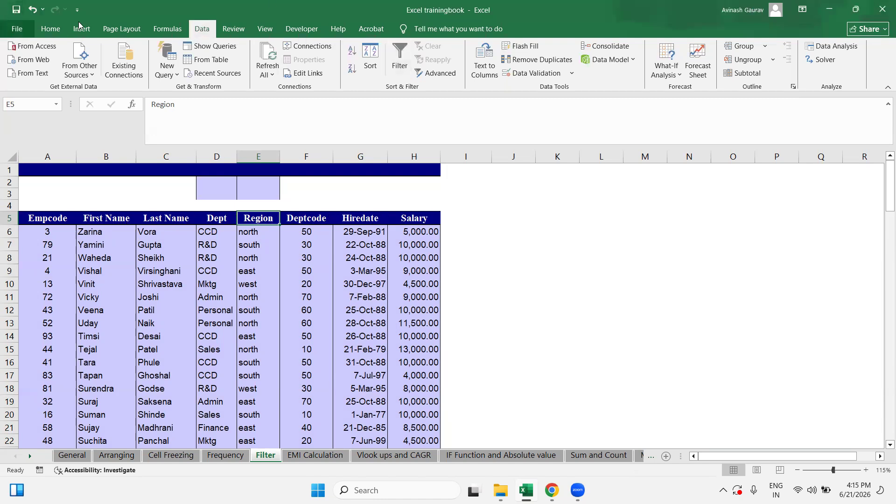
pyautogui.click(50, 29)
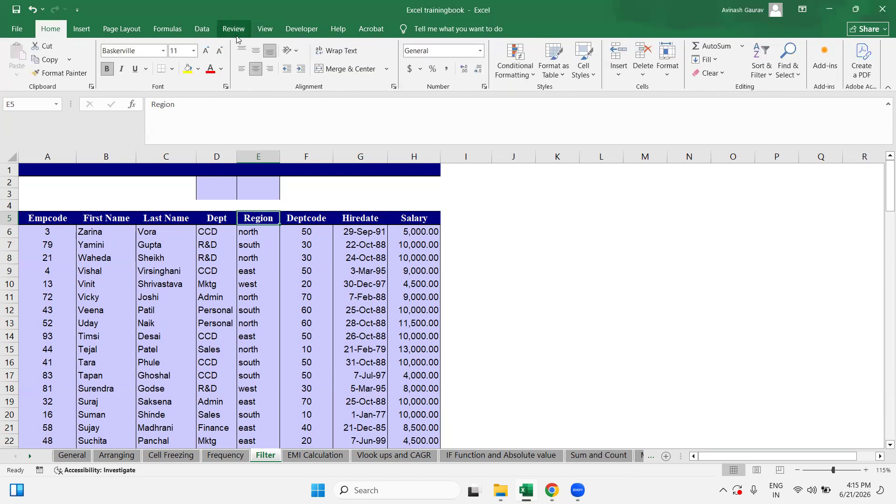
pyautogui.moveTo(30, 220); pyautogui.dragTo(458, 446)
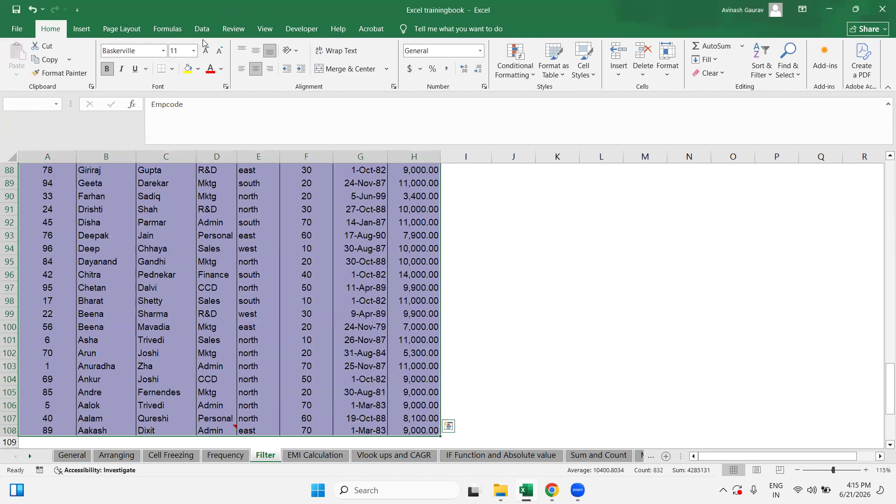
pyautogui.click(203, 31)
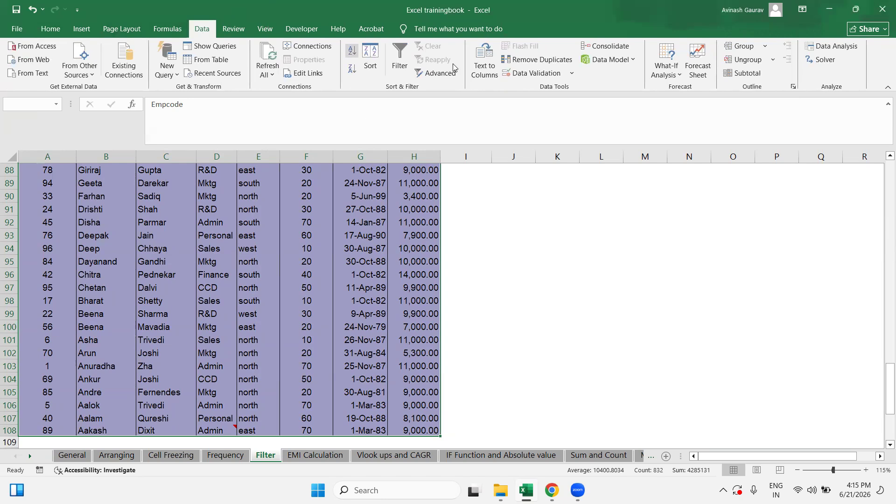
# Step: Apply Data > Filter to the selected table and select the Region header E5
pyautogui.click(401, 67)
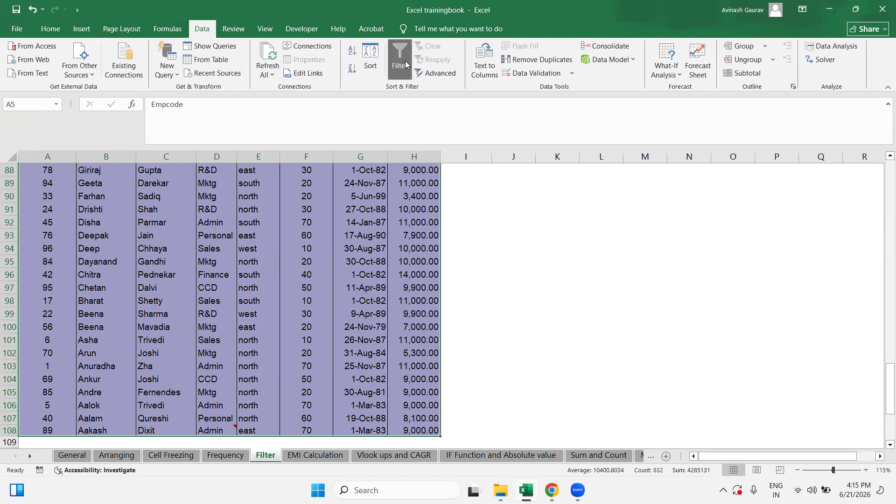
pyautogui.scroll(20, 289, 266)
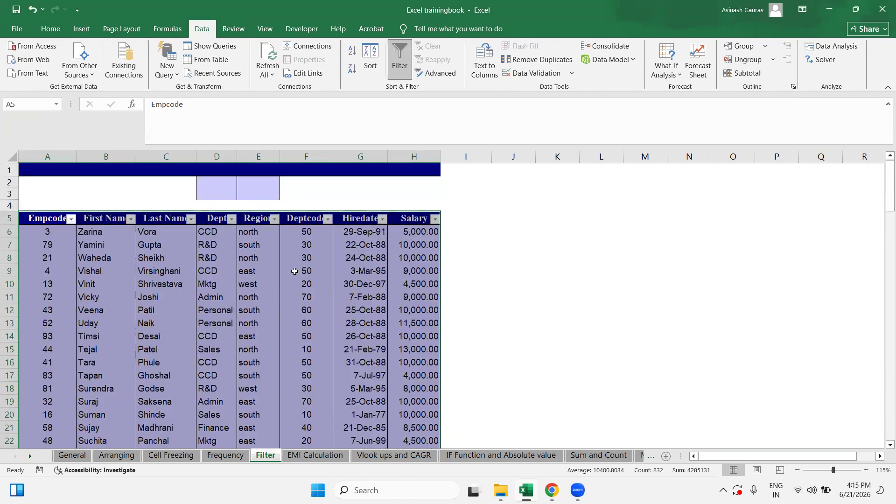
pyautogui.click(255, 219)
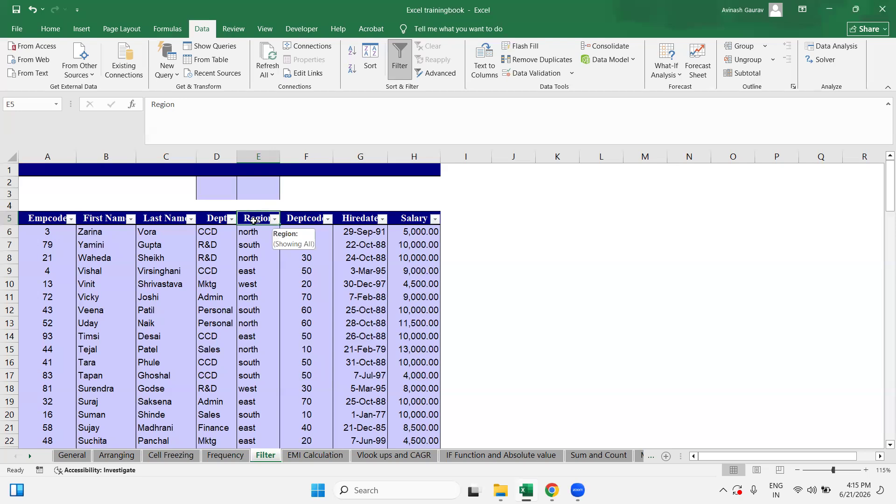
pyautogui.click(274, 219)
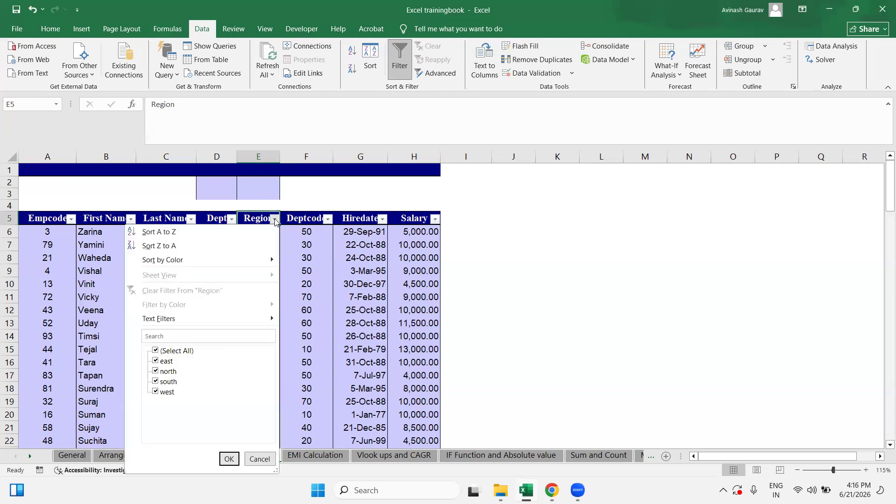
# Step: Filter the Region column to north only, leaving 42 of 103 records
pyautogui.click(169, 353)
pyautogui.click(168, 354)
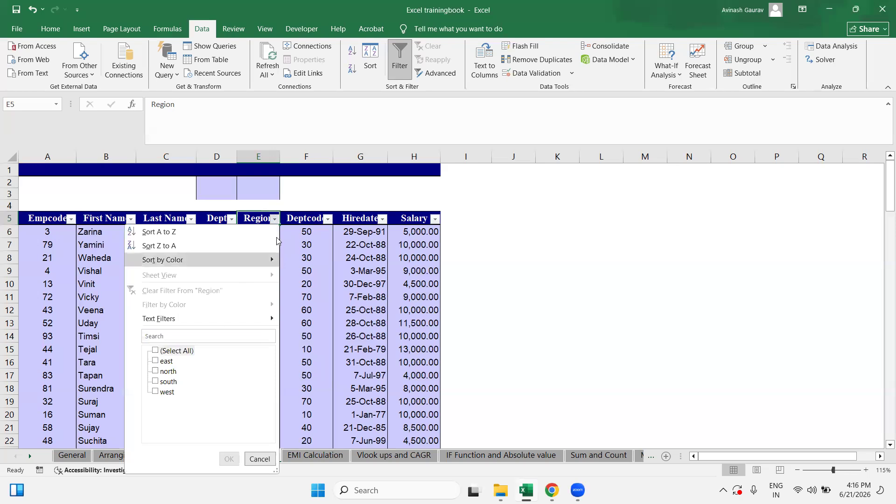
pyautogui.click(172, 372)
pyautogui.click(172, 372)
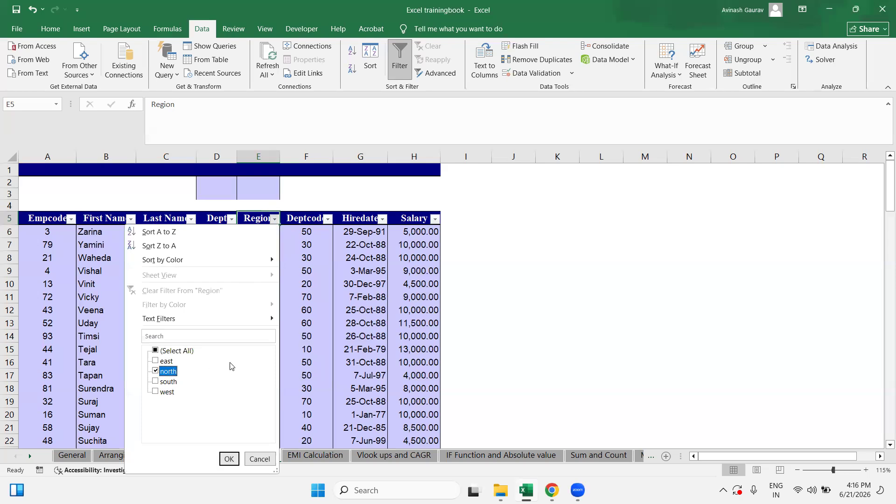
pyautogui.click(229, 459)
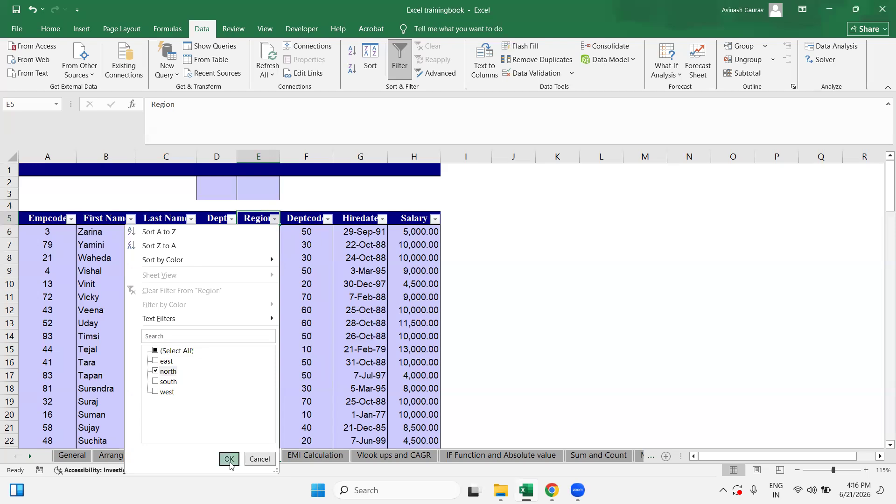
# Step: Zoom out to 110% and select cell F11 holding 70
pyautogui.scroll(-3, 268, 285)
pyautogui.scroll(-7, 268, 286)
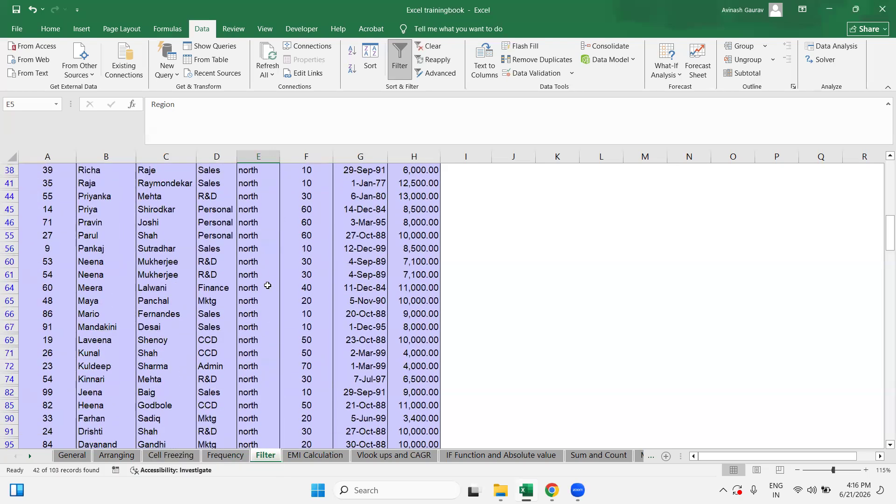
pyautogui.scroll(10, 264, 285)
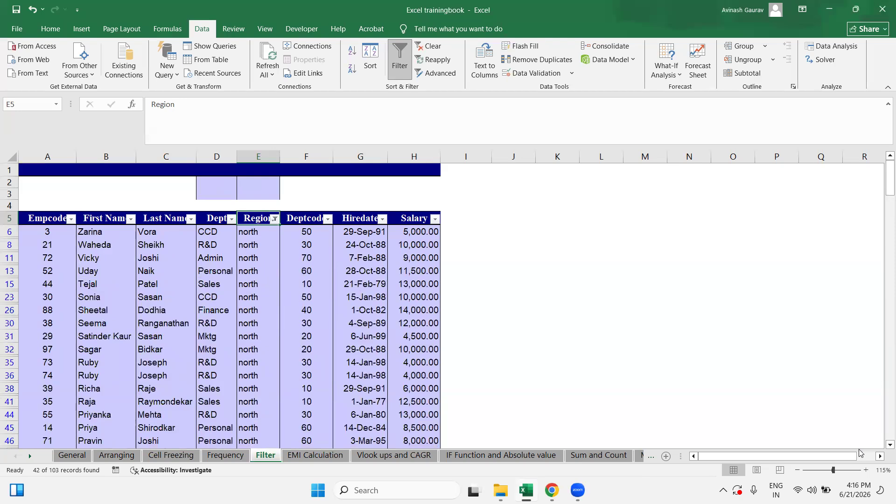
pyautogui.click(797, 470)
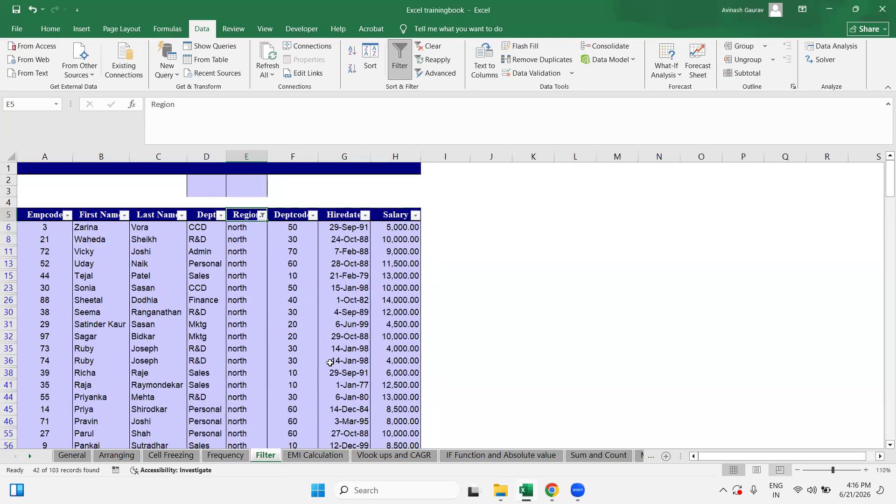
pyautogui.scroll(-10, 286, 368)
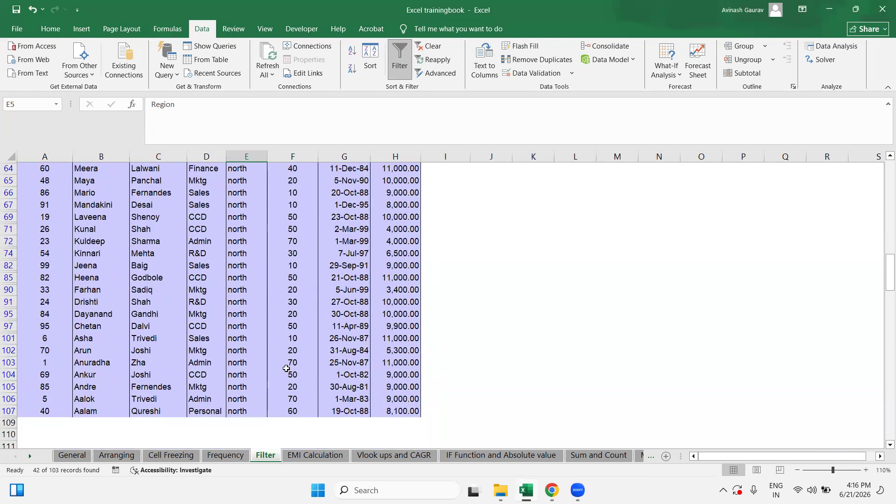
pyautogui.scroll(10, 287, 368)
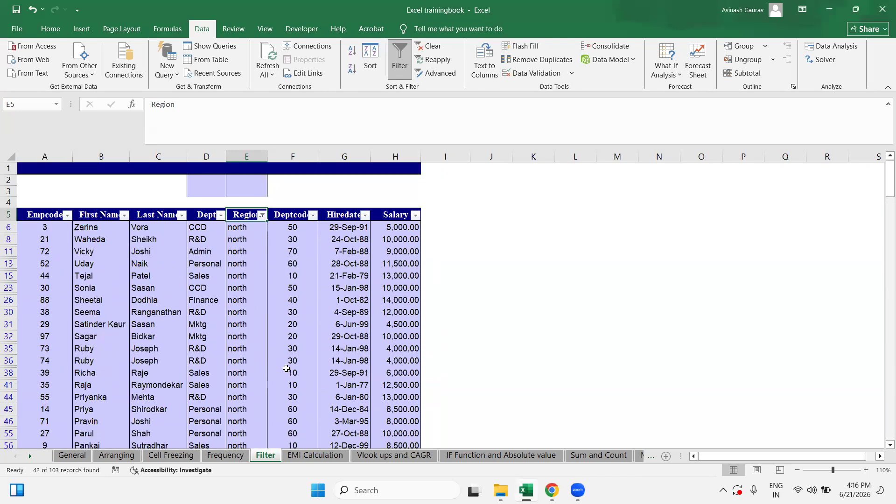
pyautogui.click(297, 254)
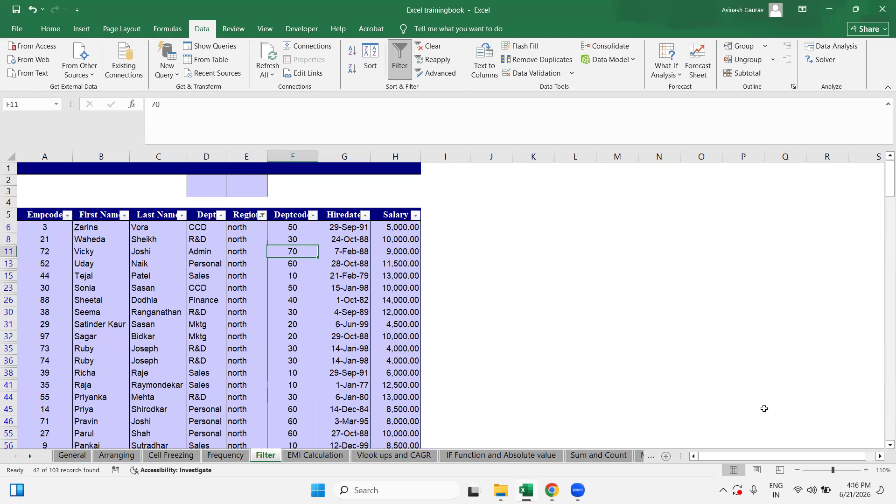
# Step: Zoom back in and reapply the Region filter with only north ticked, then select E6
pyautogui.click(866, 470)
pyautogui.click(866, 470)
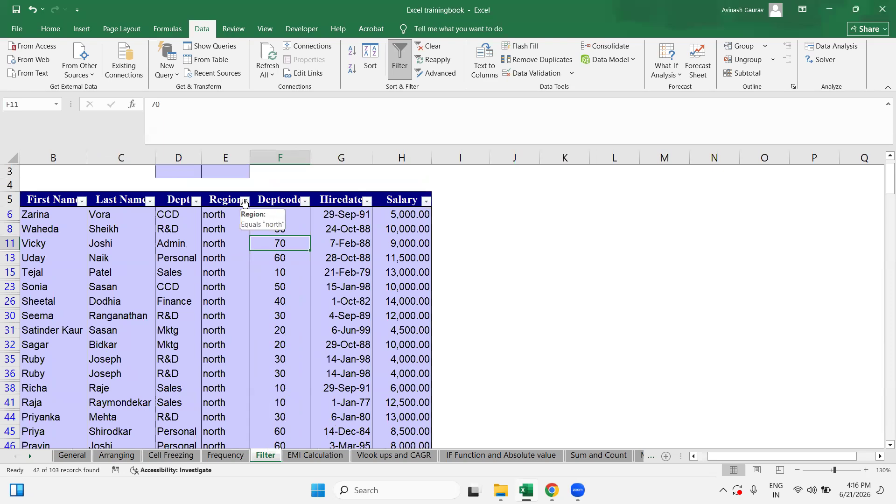
pyautogui.click(695, 457)
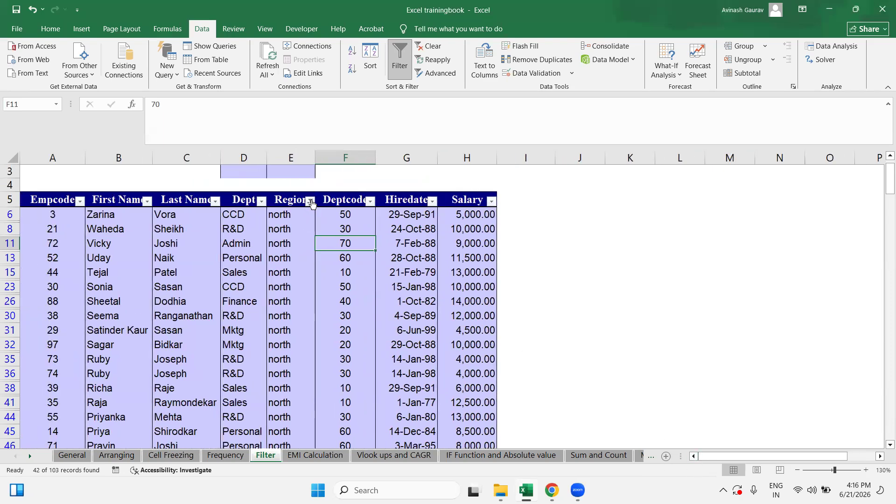
pyautogui.moveTo(312, 204)
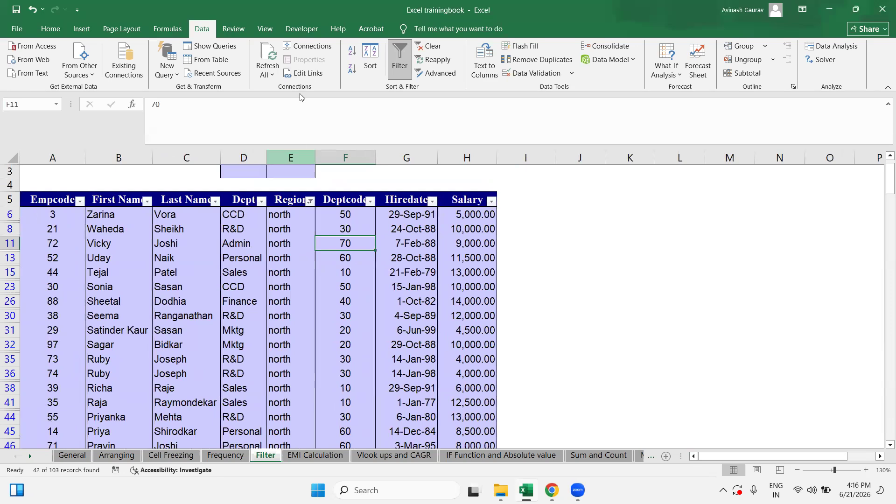
pyautogui.scroll(1, 170, 202)
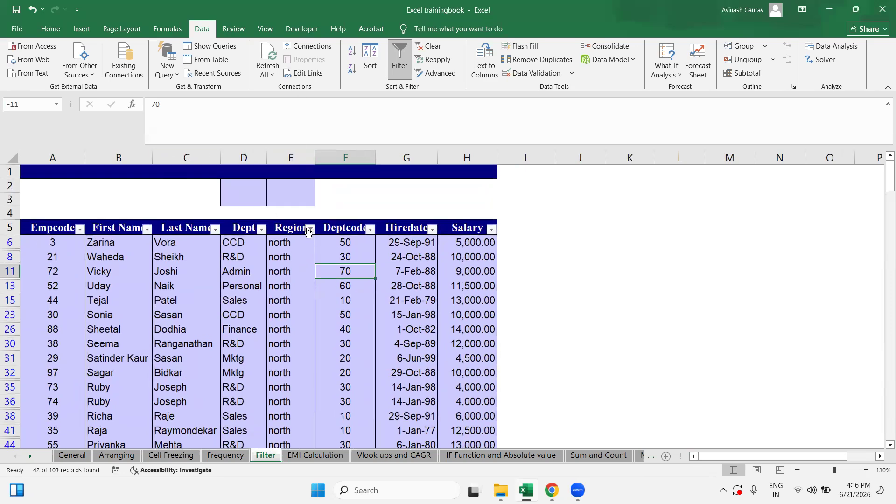
pyautogui.click(310, 228)
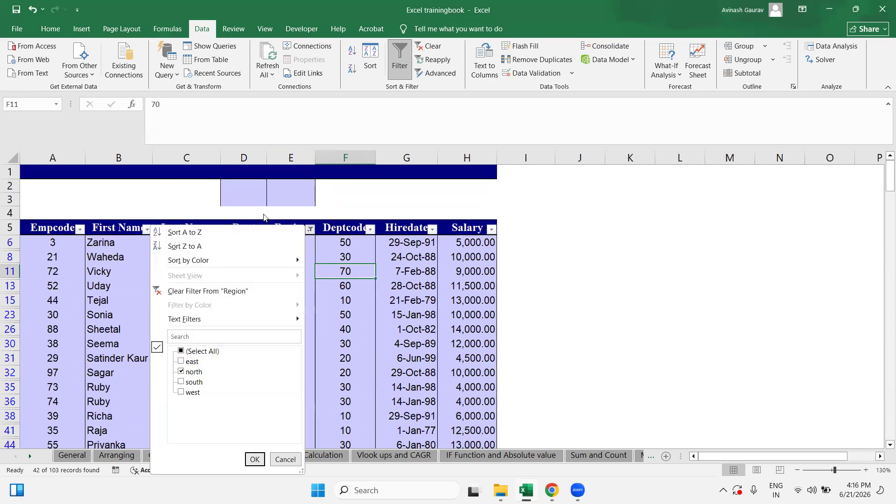
pyautogui.click(191, 362)
pyautogui.click(193, 383)
pyautogui.click(192, 362)
pyautogui.click(191, 383)
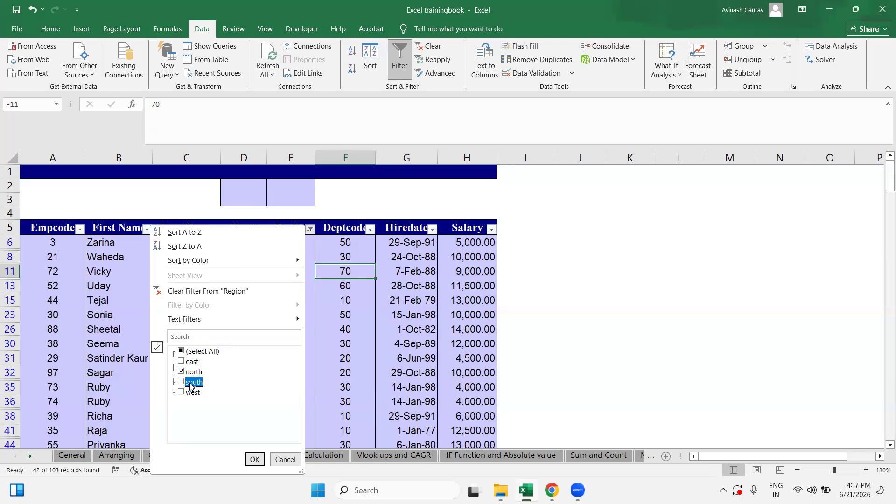
pyautogui.click(255, 460)
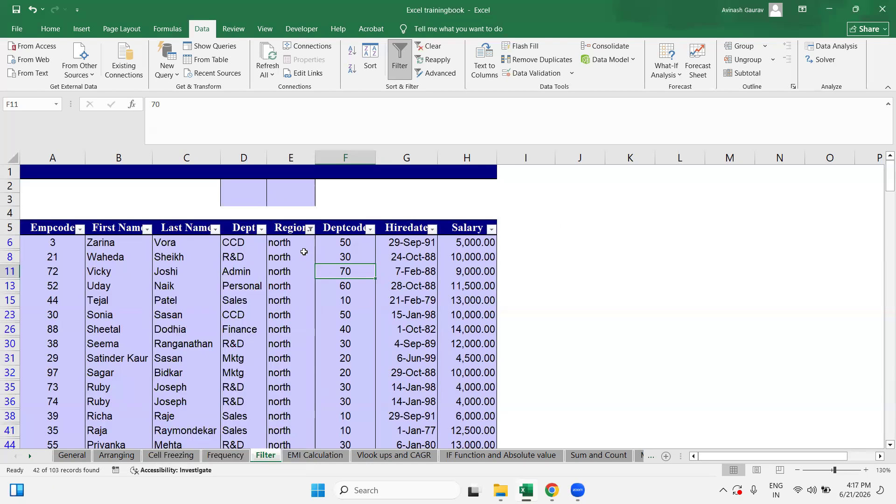
pyautogui.click(287, 244)
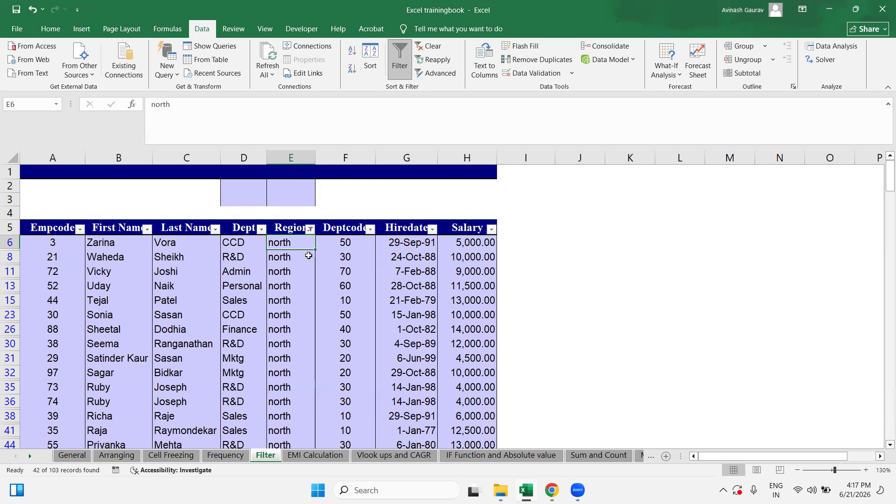
# Step: Filter the Dept column to Admin only and inspect the visible north Admin rows
pyautogui.click(310, 227)
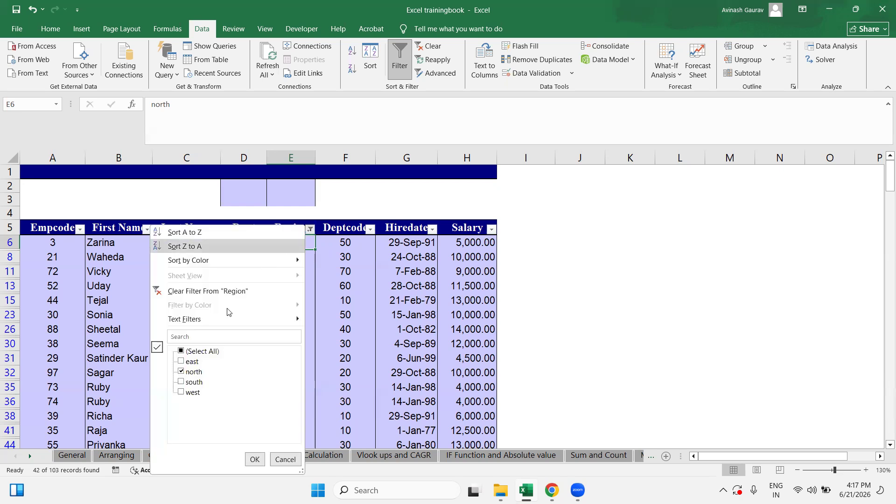
pyautogui.click(255, 459)
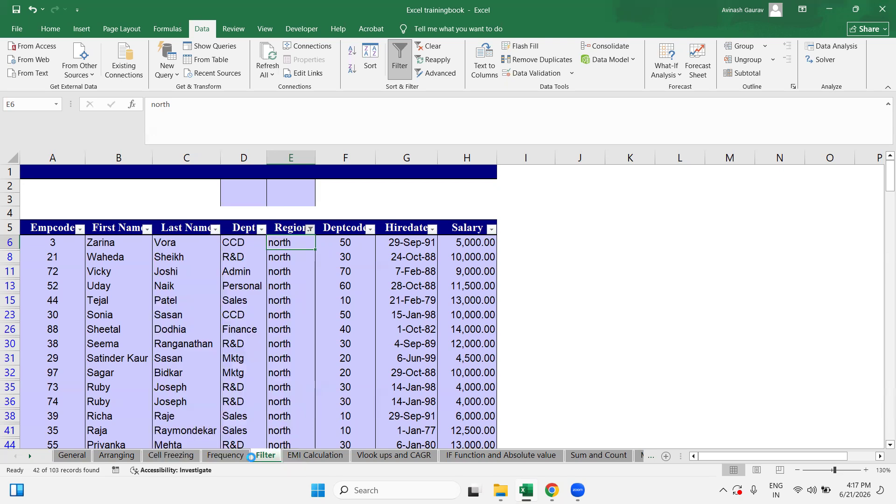
pyautogui.click(261, 229)
pyautogui.click(150, 351)
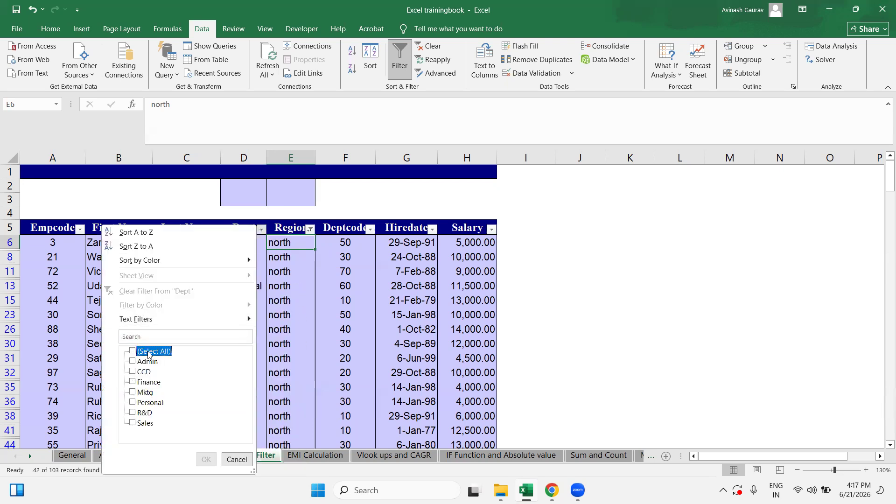
pyautogui.click(145, 362)
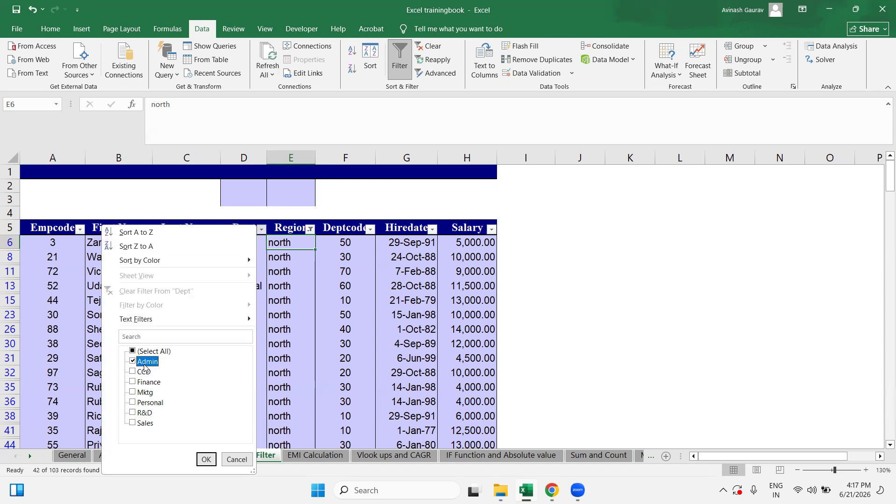
pyautogui.click(206, 459)
pyautogui.moveTo(237, 242); pyautogui.dragTo(291, 280)
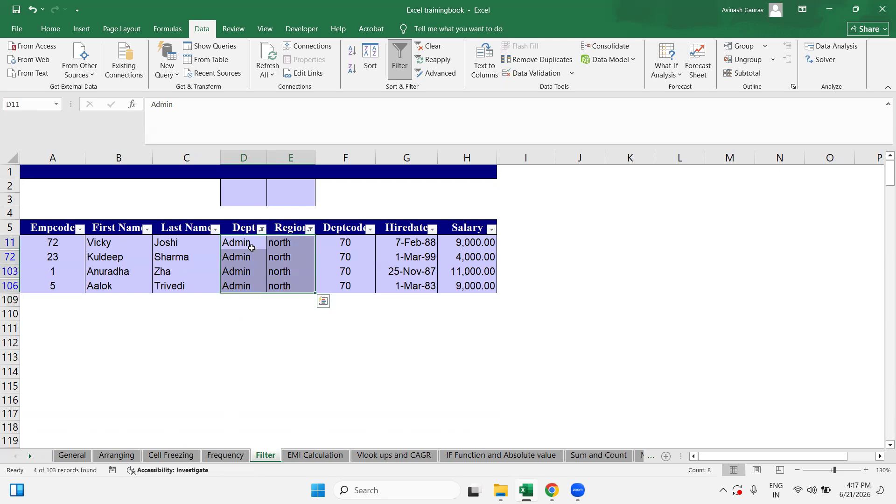
pyautogui.click(281, 242)
pyautogui.click(283, 287)
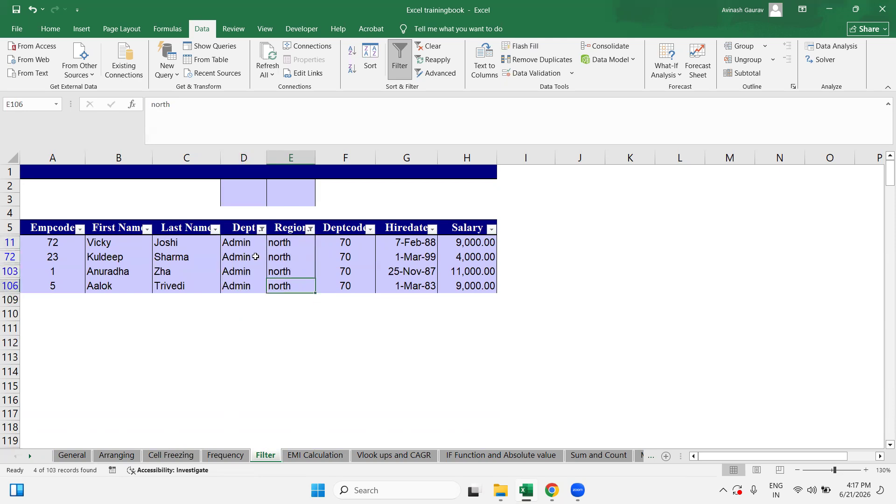
pyautogui.click(239, 242)
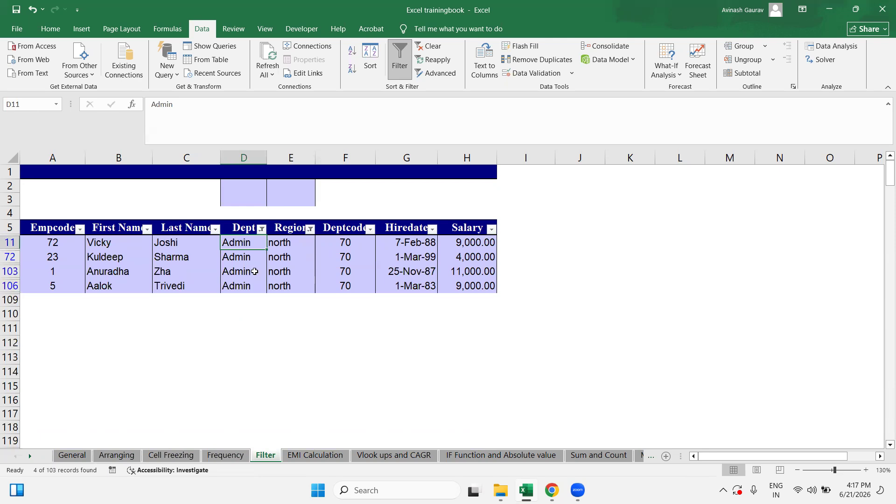
# Step: Select All in both the Dept and Region filters to show every employee again
pyautogui.click(261, 229)
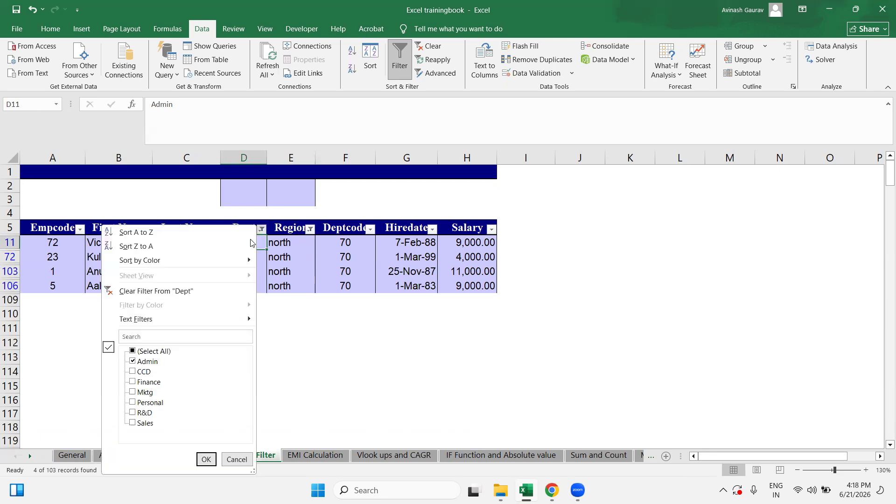
pyautogui.click(155, 352)
pyautogui.click(206, 460)
pyautogui.click(310, 229)
pyautogui.click(211, 352)
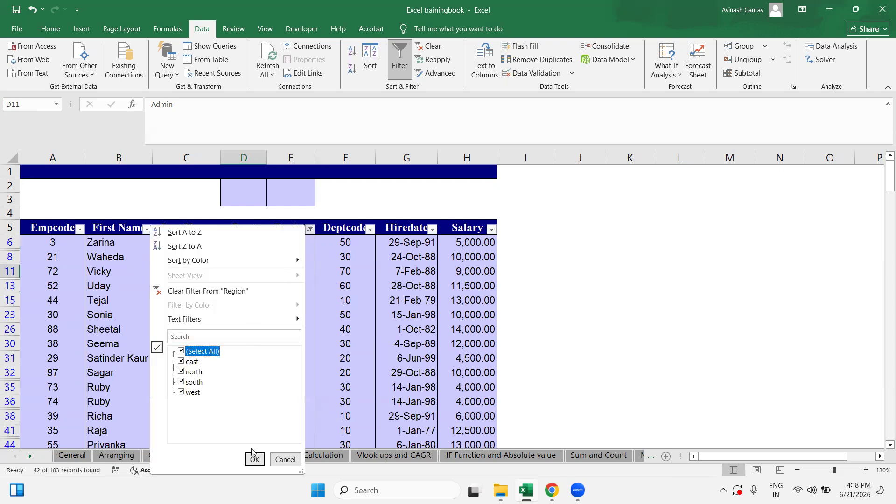
pyautogui.click(254, 459)
pyautogui.click(243, 244)
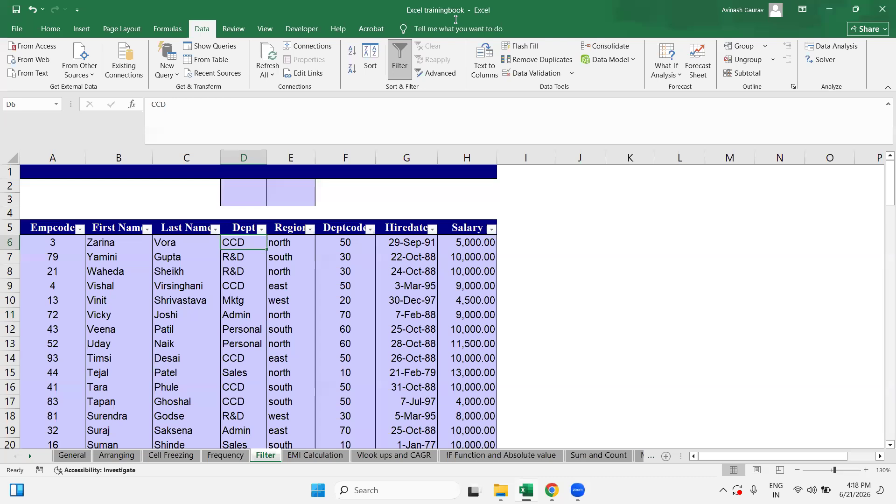
pyautogui.click(285, 244)
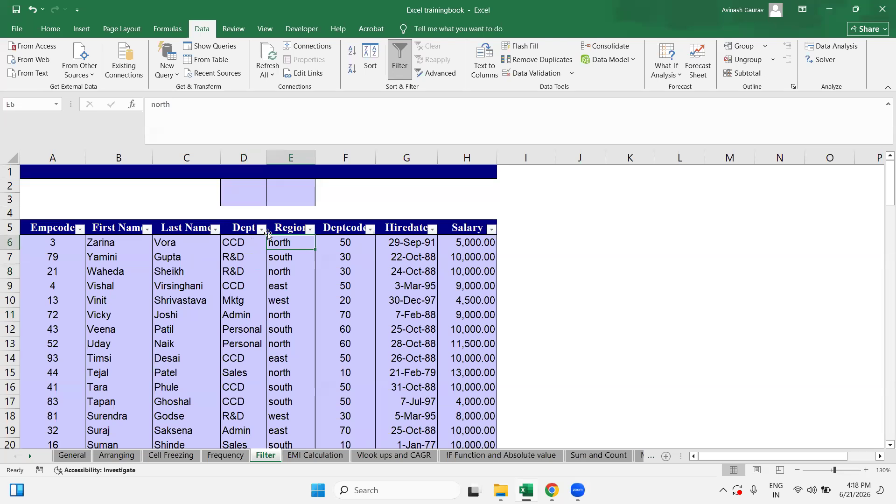
pyautogui.click(245, 153)
pyautogui.click(249, 305)
pyautogui.moveTo(237, 240); pyautogui.dragTo(246, 434)
pyautogui.scroll(-16, 236, 369)
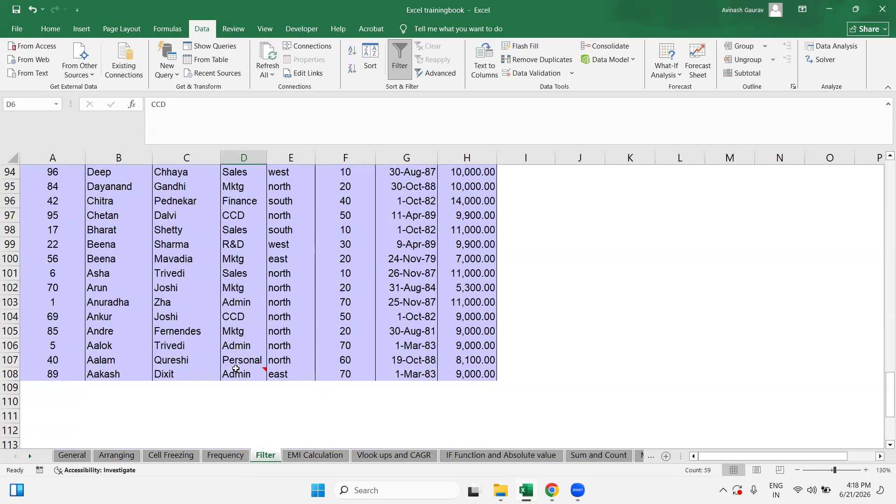
pyautogui.scroll(20, 236, 369)
pyautogui.click(247, 270)
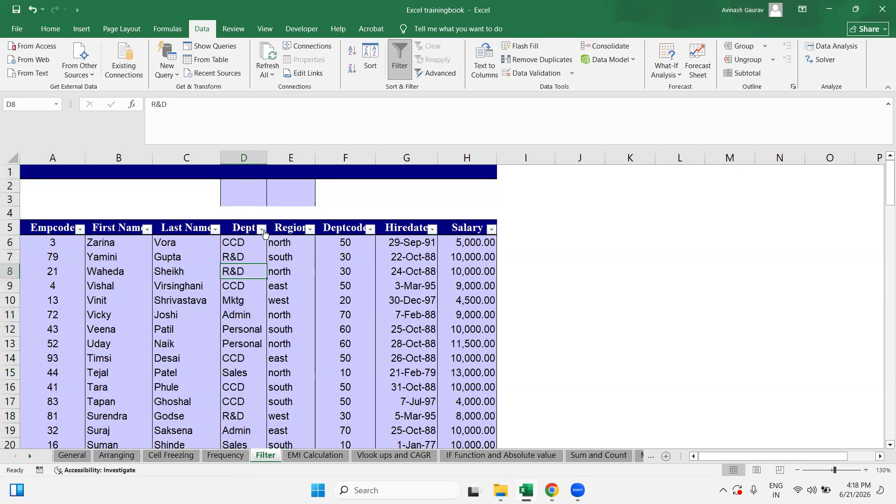
# Step: Look through the Dept column's Text Filters options without applying any
pyautogui.click(261, 229)
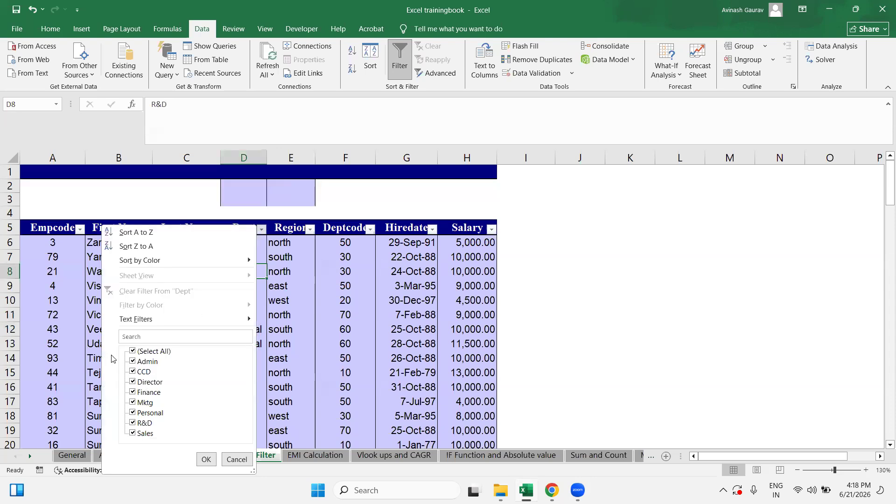
pyautogui.moveTo(136, 322)
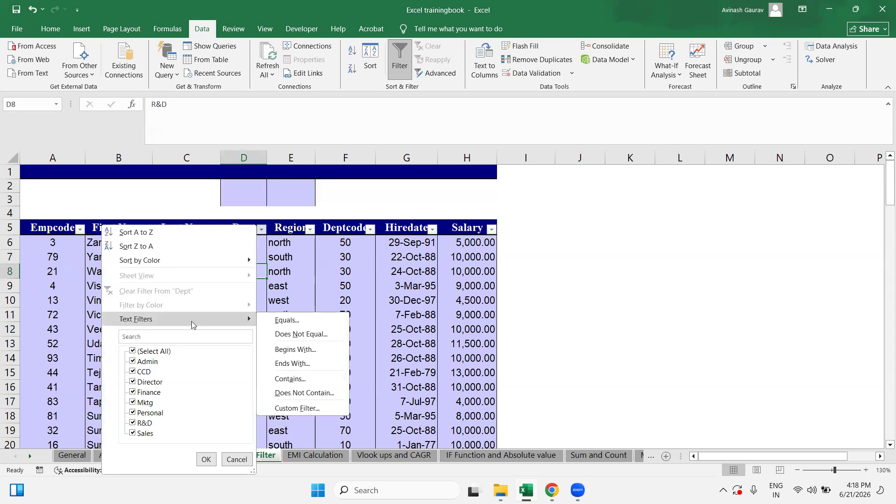
pyautogui.click(343, 268)
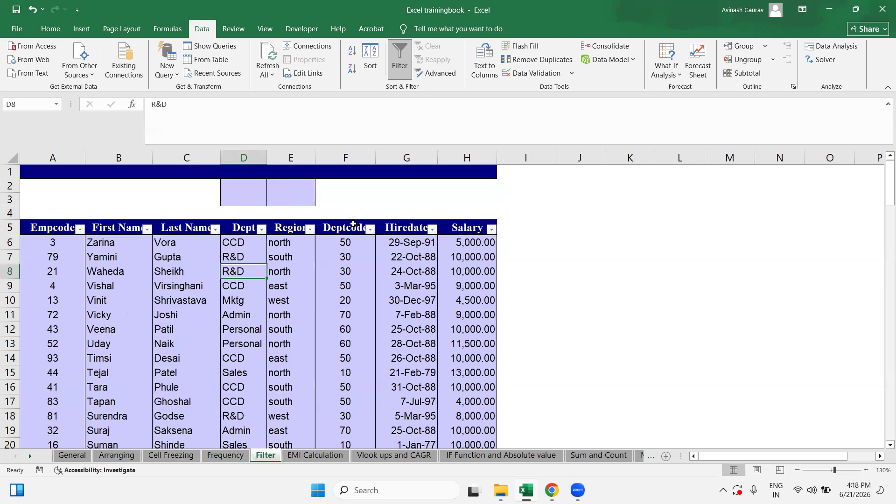
# Step: Browse Deptcode's Number Filters, then show the Date Filters choices for Hiredate
pyautogui.click(357, 225)
pyautogui.click(345, 260)
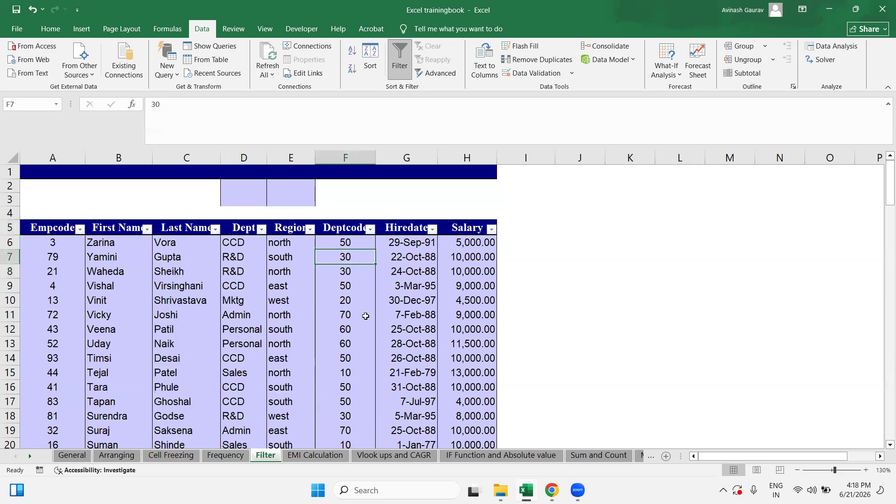
pyautogui.scroll(-20, 365, 316)
pyautogui.scroll(20, 365, 316)
pyautogui.click(371, 228)
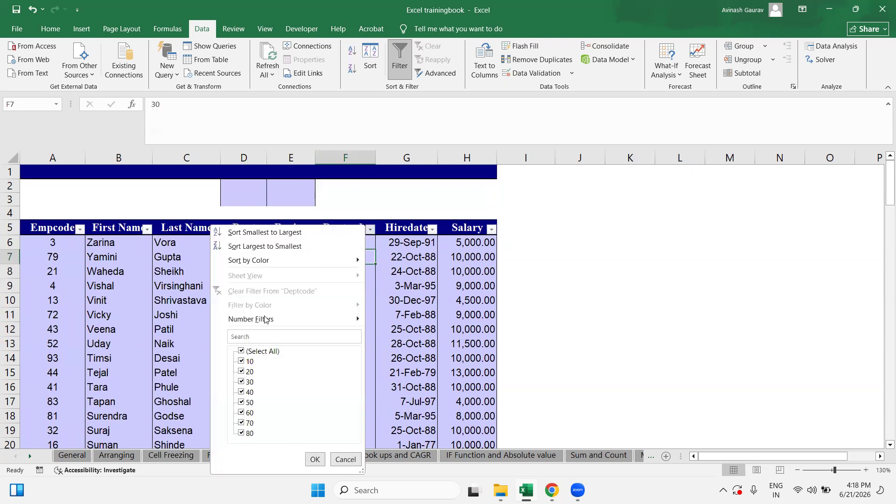
pyautogui.moveTo(257, 320)
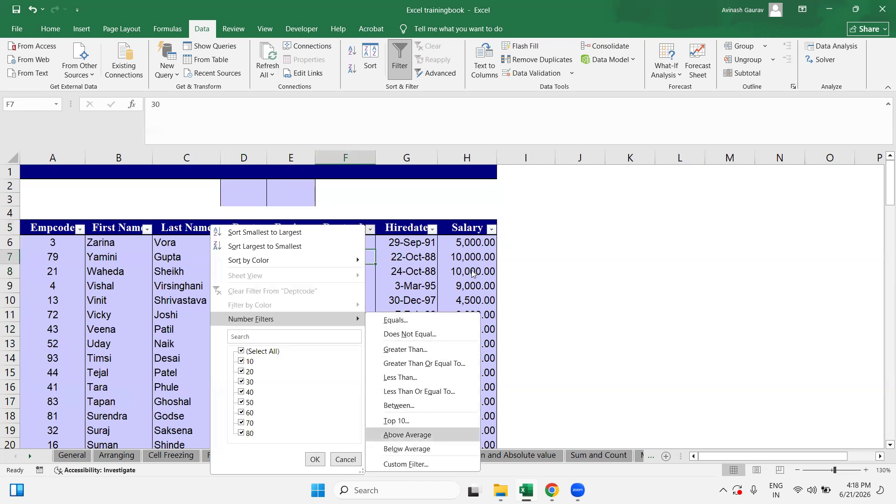
pyautogui.click(427, 256)
pyautogui.click(423, 239)
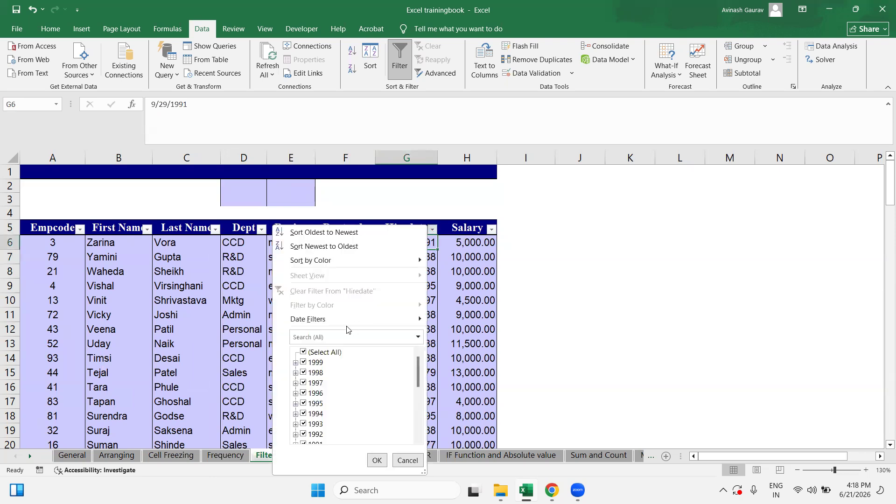
# Step: Open the Top 10 AutoFilter dialog from the Salary column's Number Filters menu
pyautogui.moveTo(338, 317)
pyautogui.click(586, 280)
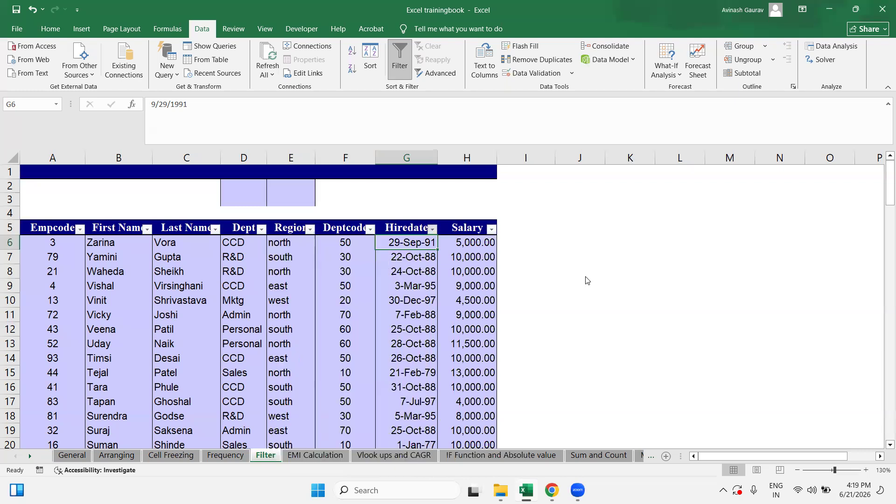
pyautogui.click(492, 233)
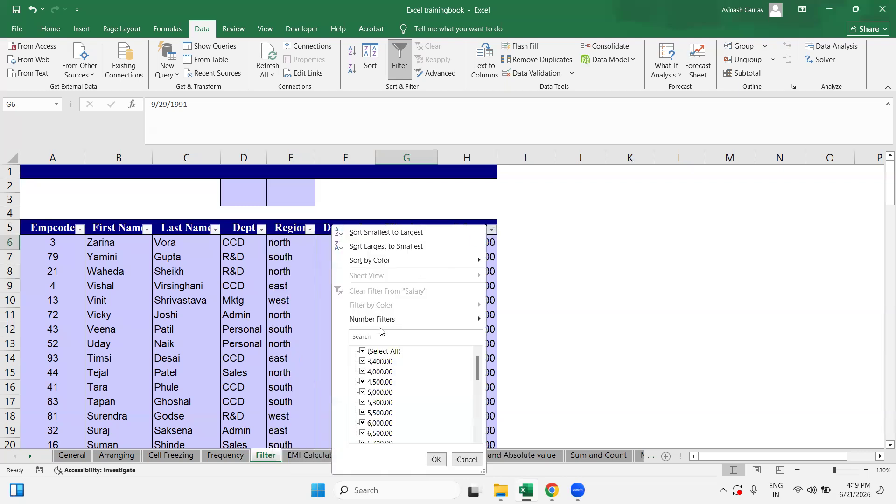
pyautogui.moveTo(387, 322)
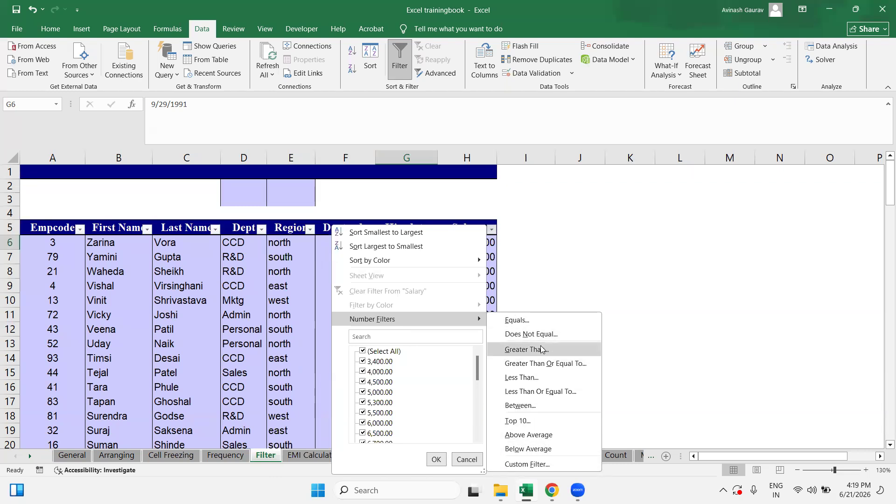
pyautogui.click(529, 427)
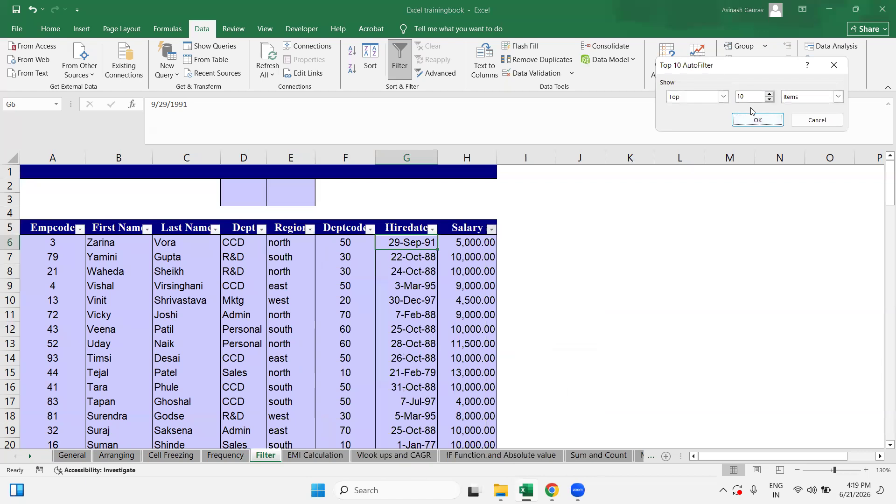
# Step: Apply a Top 10 Items filter on Salary, review the ten salaries, then clear it
pyautogui.moveTo(717, 66); pyautogui.dragTo(475, 65)
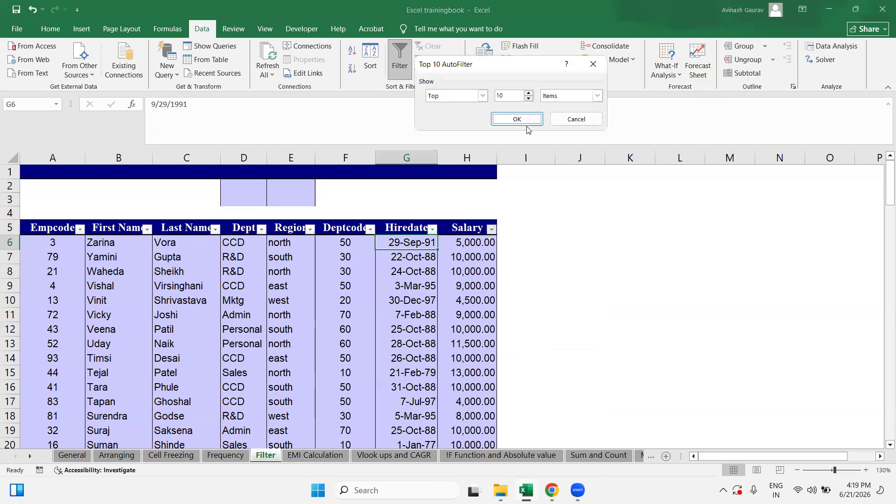
pyautogui.click(587, 98)
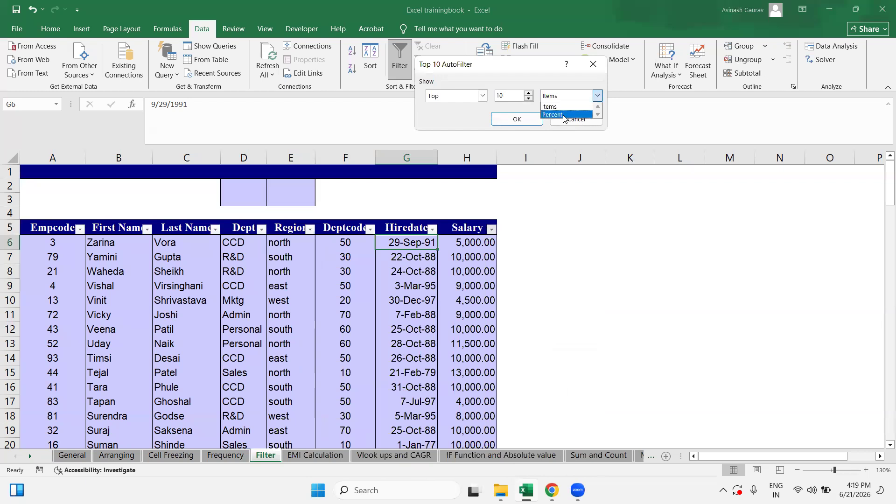
pyautogui.click(564, 93)
pyautogui.click(514, 120)
pyautogui.moveTo(472, 242); pyautogui.dragTo(467, 373)
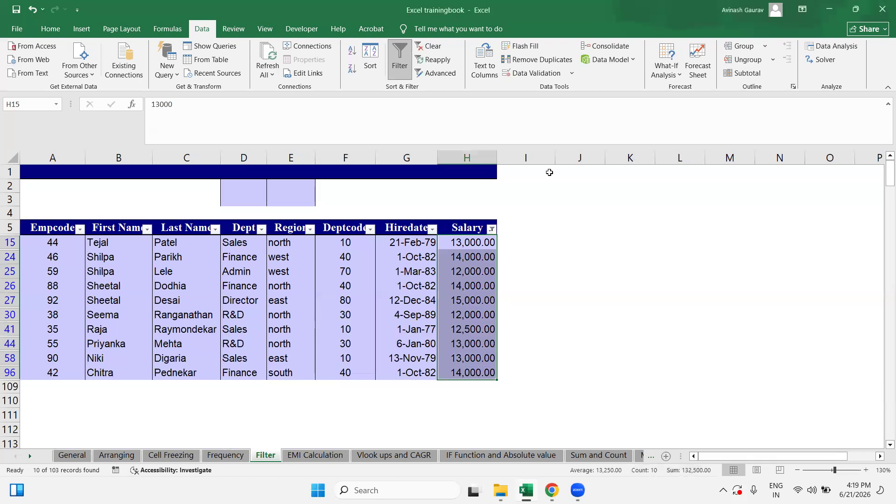
pyautogui.click(492, 229)
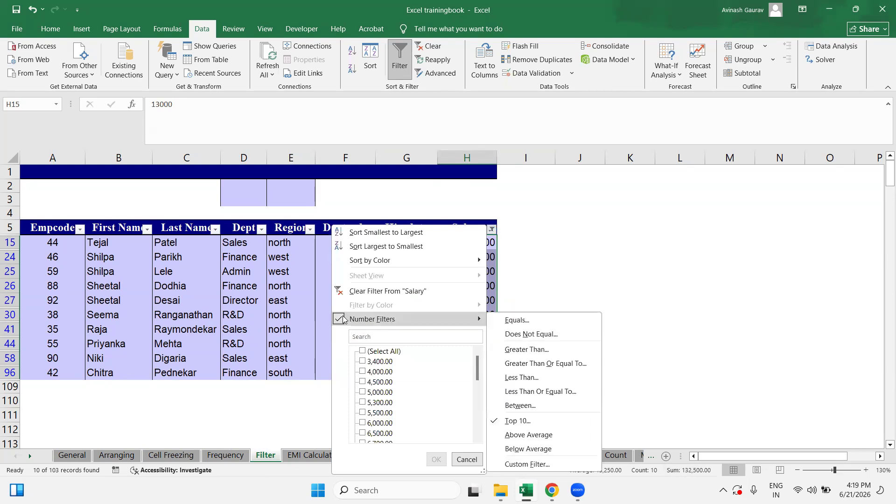
pyautogui.click(394, 291)
# Step: Fill the Dept cells D10:D38 with red using Home > Fill Color
pyautogui.click(371, 312)
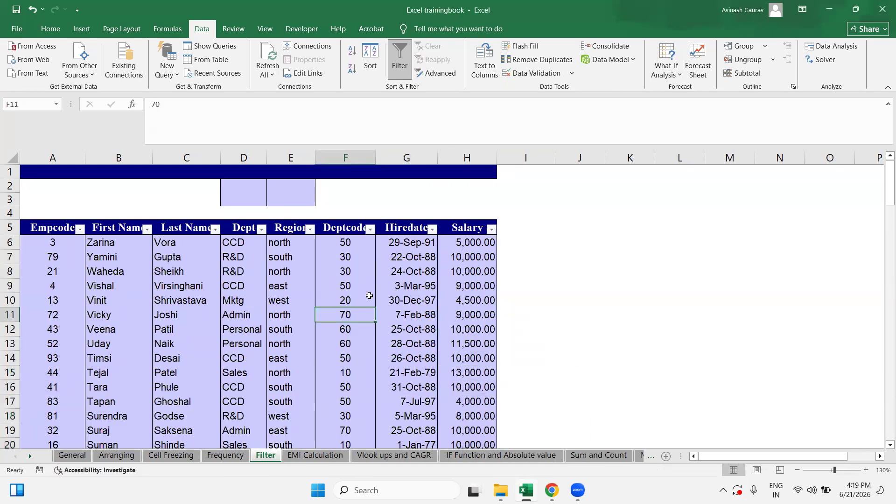
pyautogui.moveTo(243, 300); pyautogui.dragTo(243, 408)
pyautogui.click(51, 29)
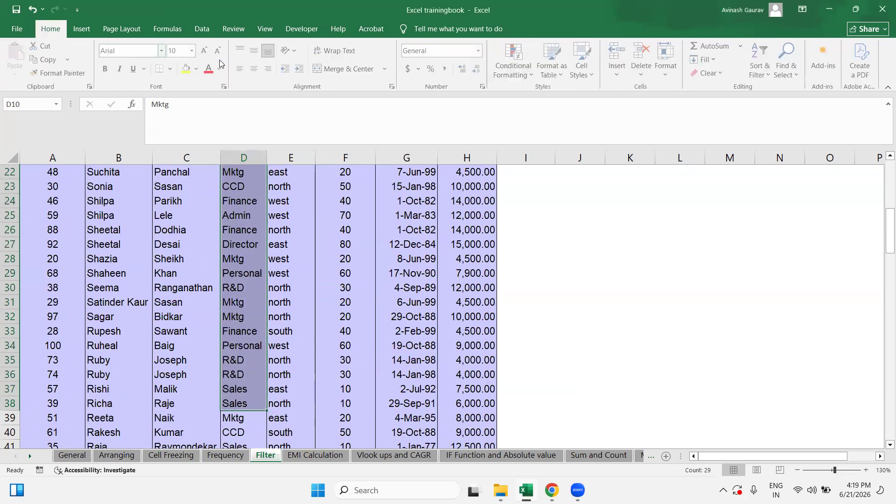
pyautogui.click(198, 69)
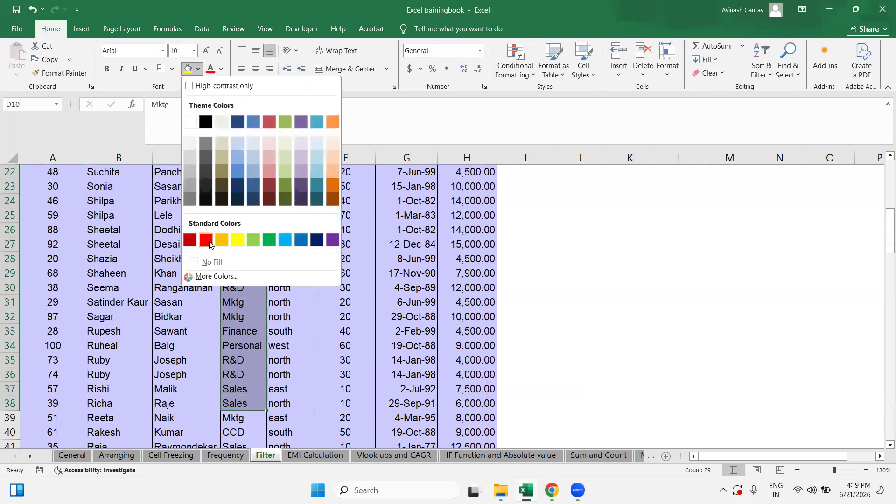
pyautogui.click(205, 240)
pyautogui.scroll(7, 210, 280)
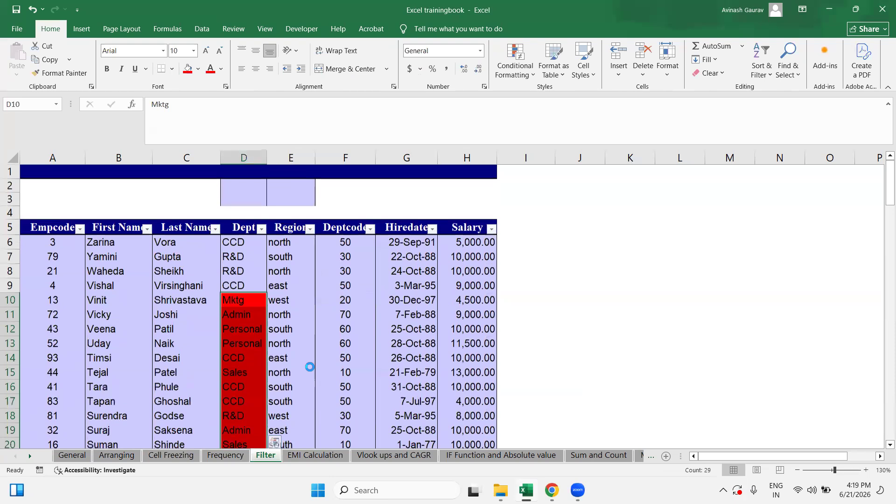
pyautogui.click(236, 269)
# Step: Check several red-filled Dept cells, then bring up the Dept filter's colour options
pyautogui.click(234, 247)
pyautogui.press('Down')
pyautogui.press('Down')
pyautogui.press('Down')
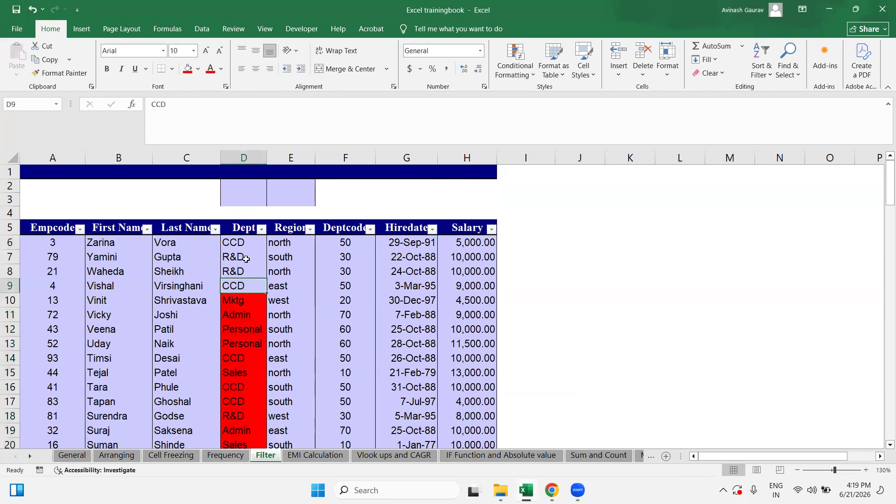
pyautogui.click(234, 253)
pyautogui.click(242, 244)
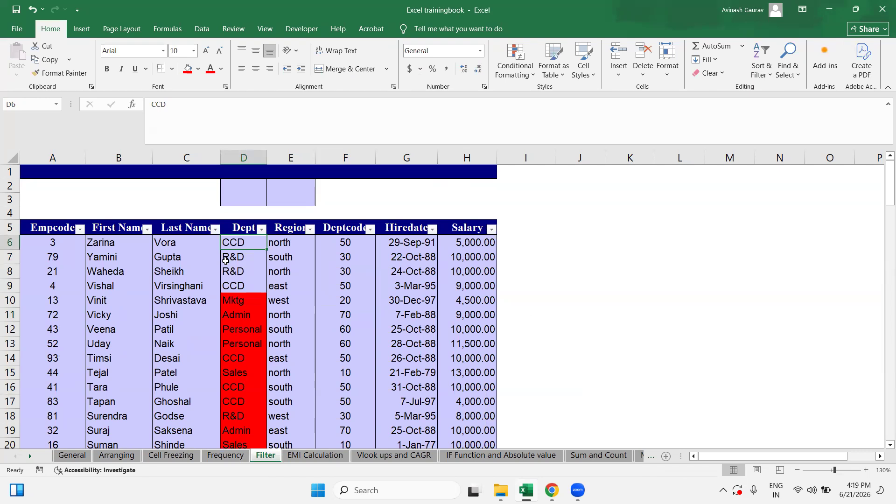
pyautogui.click(234, 258)
pyautogui.click(243, 305)
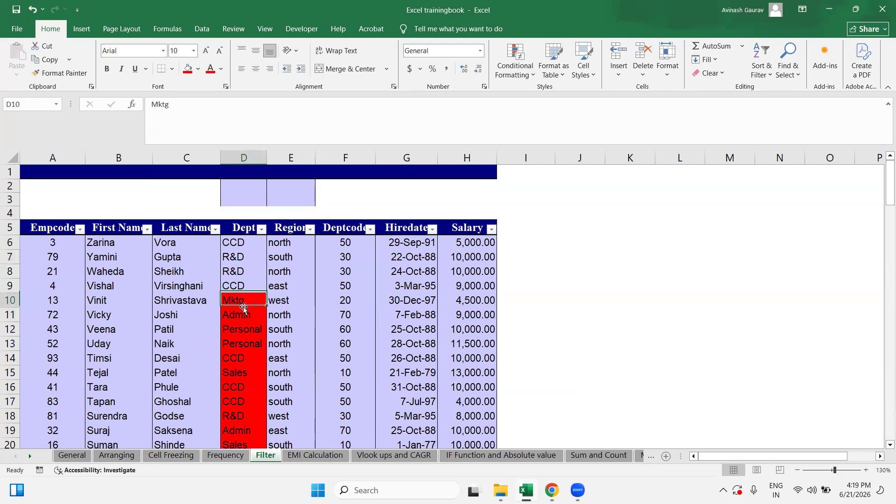
pyautogui.click(241, 355)
pyautogui.scroll(-8, 236, 406)
pyautogui.scroll(8, 239, 406)
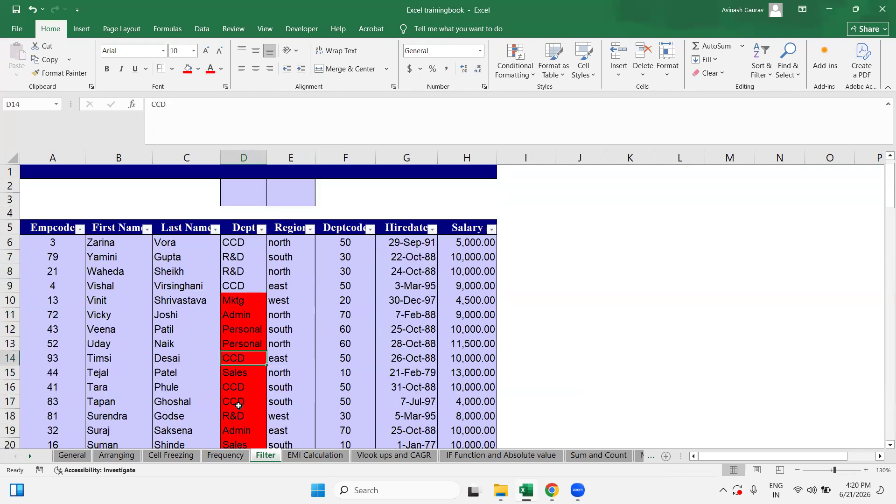
pyautogui.click(261, 233)
pyautogui.moveTo(164, 319)
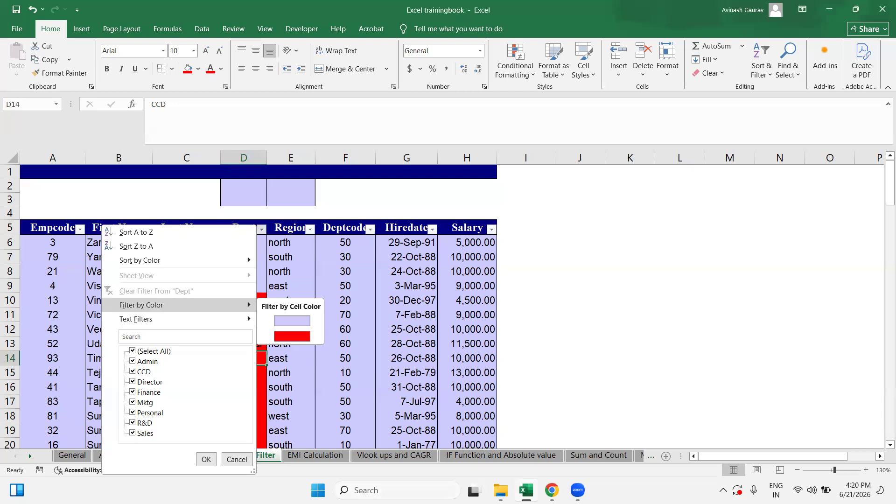
# Step: Filter the Dept column by red cell colour, showing 29 of 103 records
pyautogui.click(323, 245)
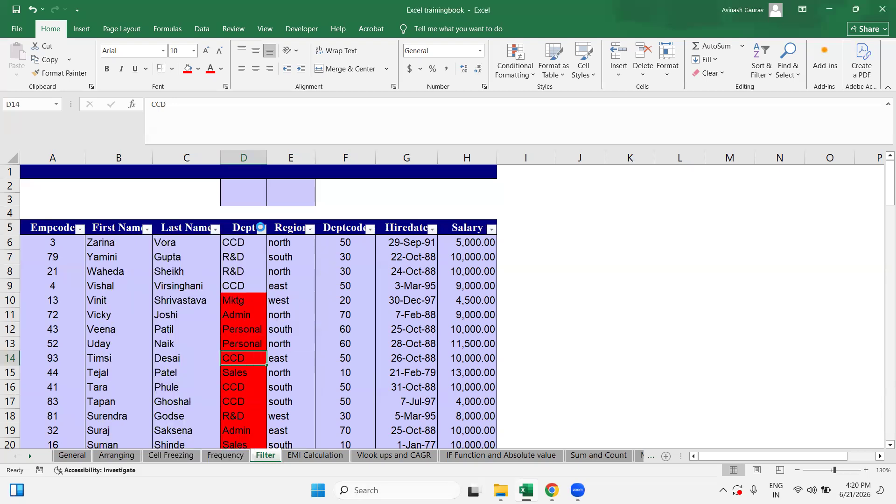
pyautogui.click(262, 229)
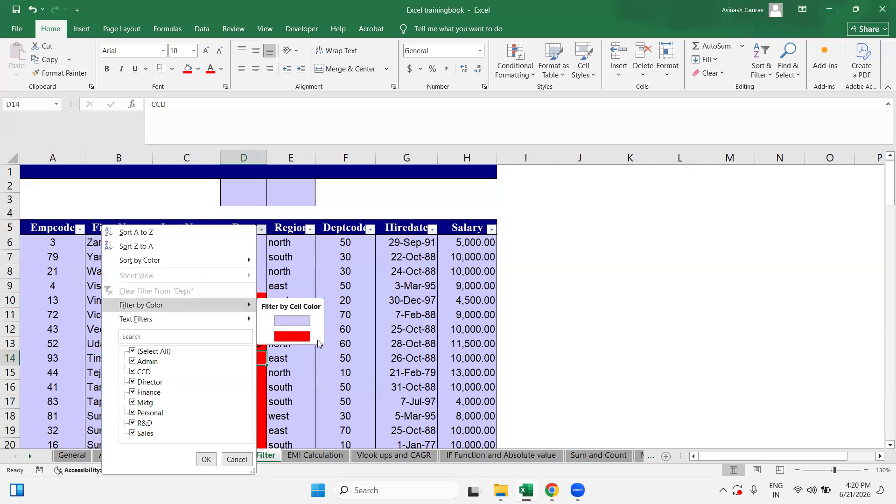
pyautogui.click(298, 335)
pyautogui.scroll(-1, 311, 344)
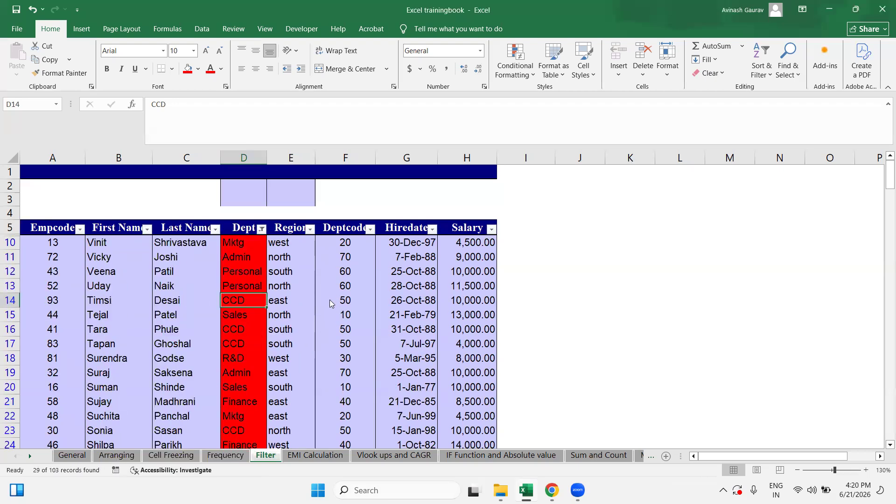
pyautogui.scroll(-5, 311, 344)
pyautogui.scroll(10, 310, 345)
pyautogui.click(253, 245)
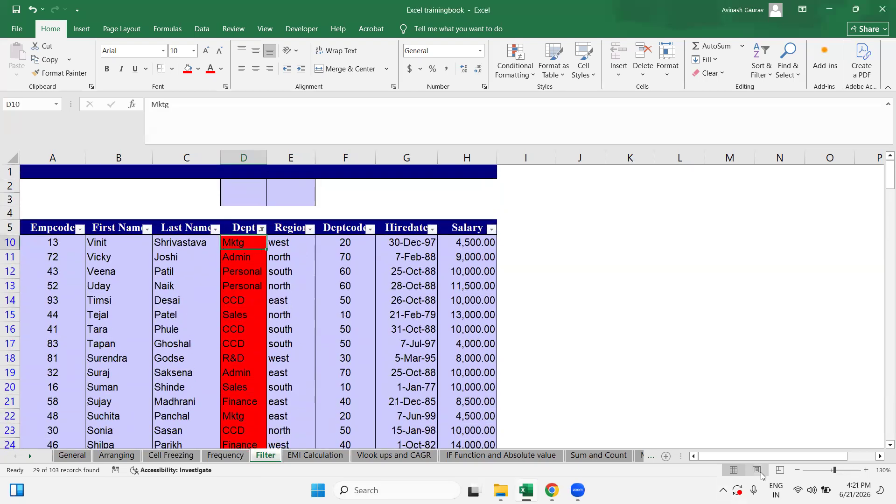
# Step: Zoom the sheet out toward 100% and clear the Dept colour filter
pyautogui.click(798, 470)
pyautogui.click(798, 471)
pyautogui.click(798, 470)
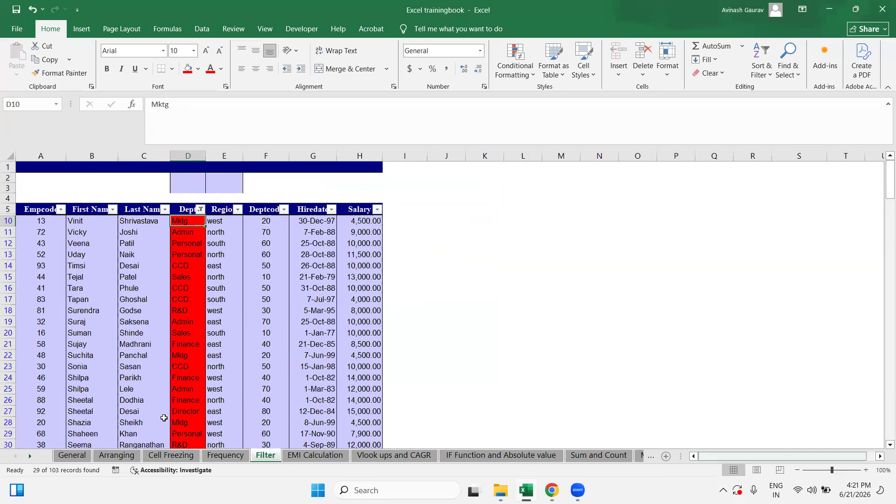
pyautogui.scroll(-5, 212, 368)
pyautogui.scroll(5, 213, 370)
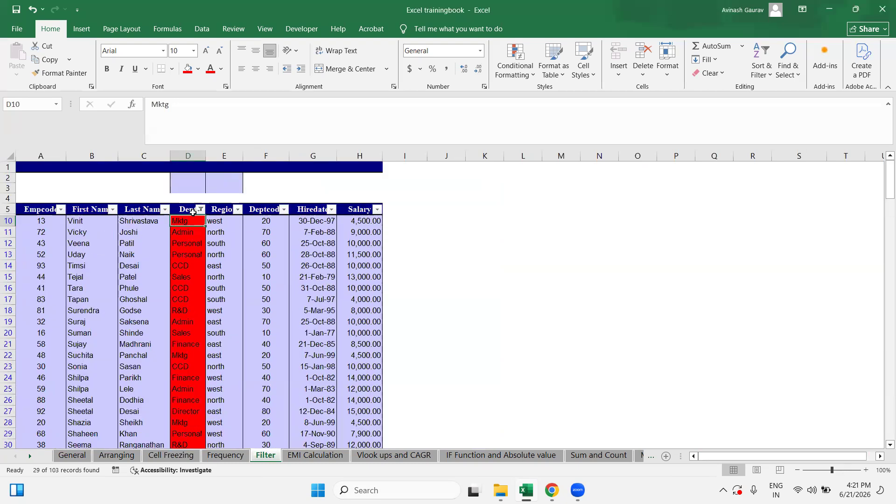
pyautogui.click(200, 210)
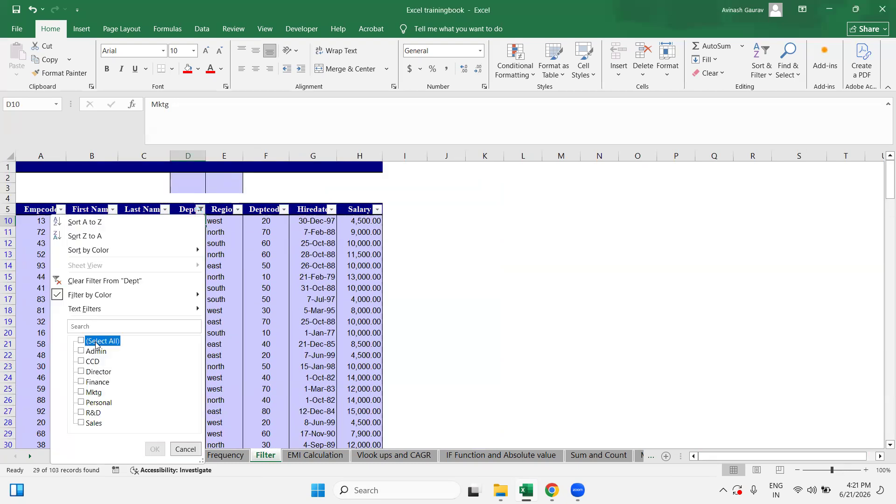
pyautogui.click(155, 449)
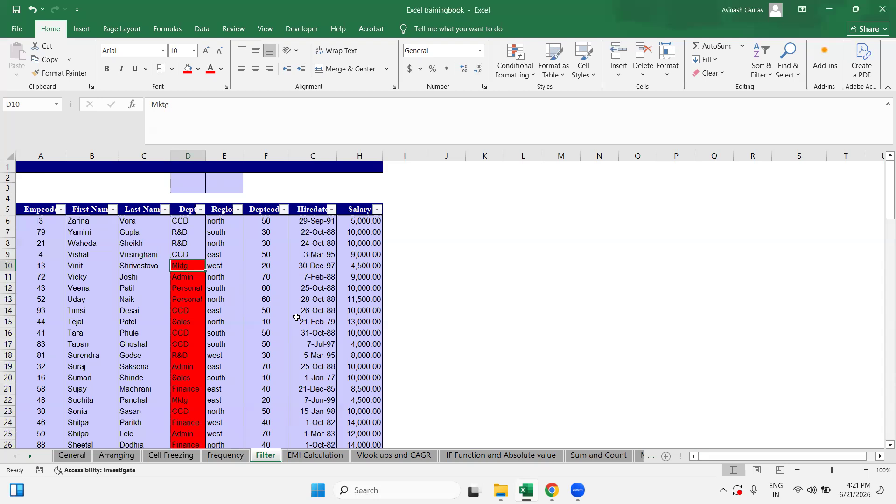
pyautogui.click(357, 221)
pyautogui.scroll(-2, 376, 315)
pyautogui.scroll(-20, 368, 332)
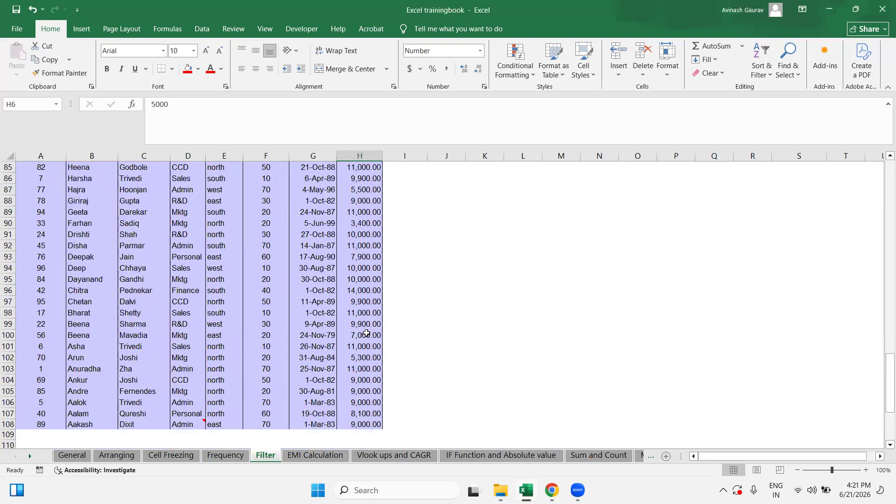
# Step: Fill the 10,000.00 salary in H12 with the gold Fill Color swatch
pyautogui.scroll(20, 366, 333)
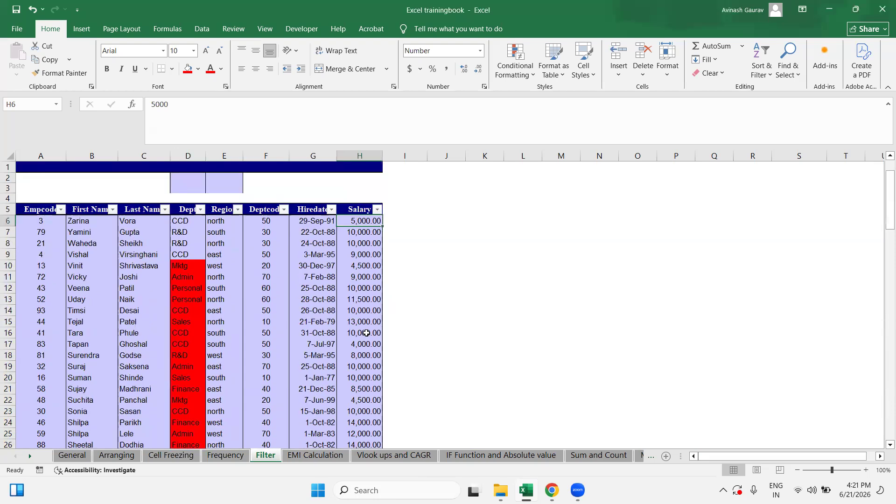
pyautogui.click(375, 209)
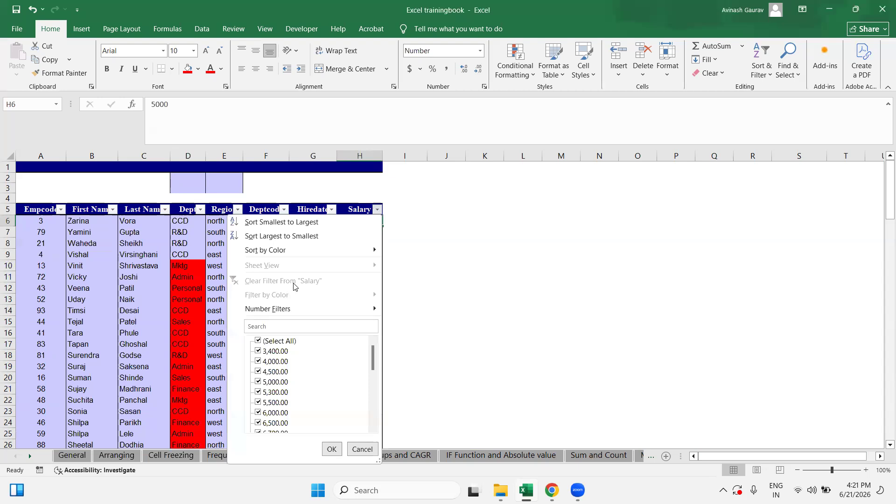
pyautogui.click(439, 275)
pyautogui.click(362, 288)
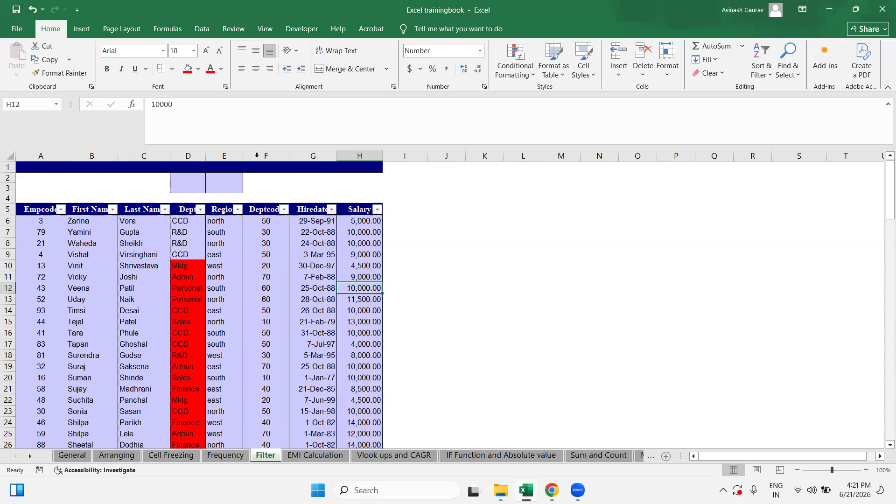
pyautogui.click(198, 69)
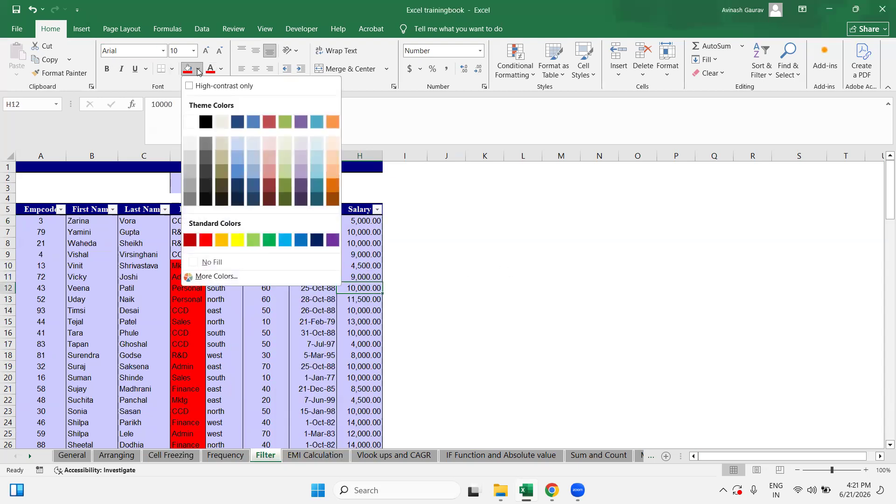
pyautogui.click(222, 240)
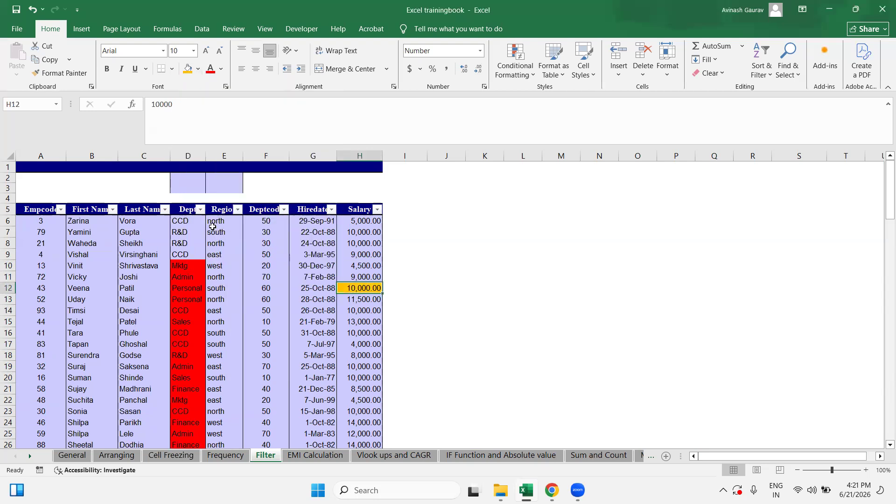
# Step: Check the Salary filter's new cell-colour option without applying any filter
pyautogui.click(377, 209)
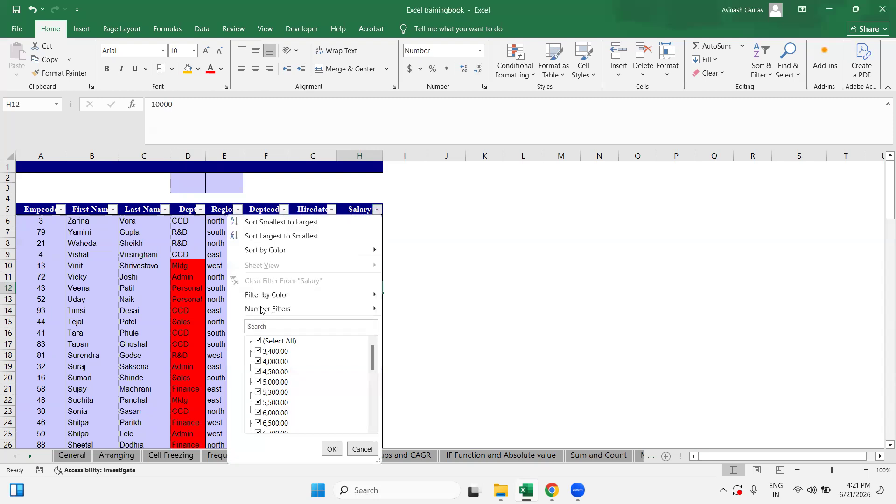
pyautogui.moveTo(277, 299)
pyautogui.click(430, 296)
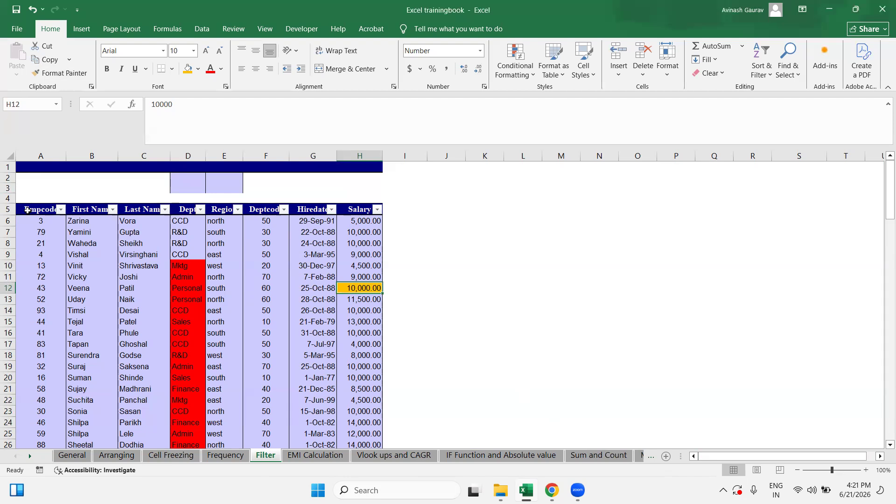
pyautogui.click(29, 210)
pyautogui.click(454, 207)
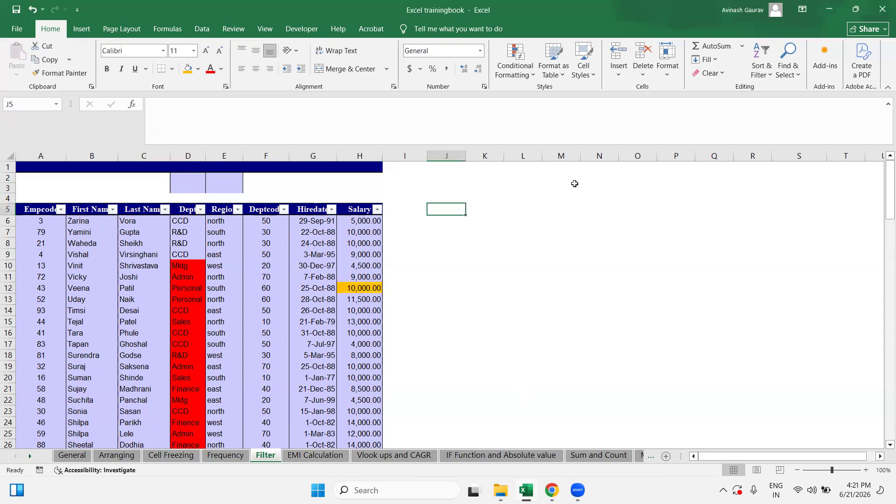
pyautogui.press('capslock')
pyautogui.press('capslock')
pyautogui.write('Subtotal')
pyautogui.press('Return')
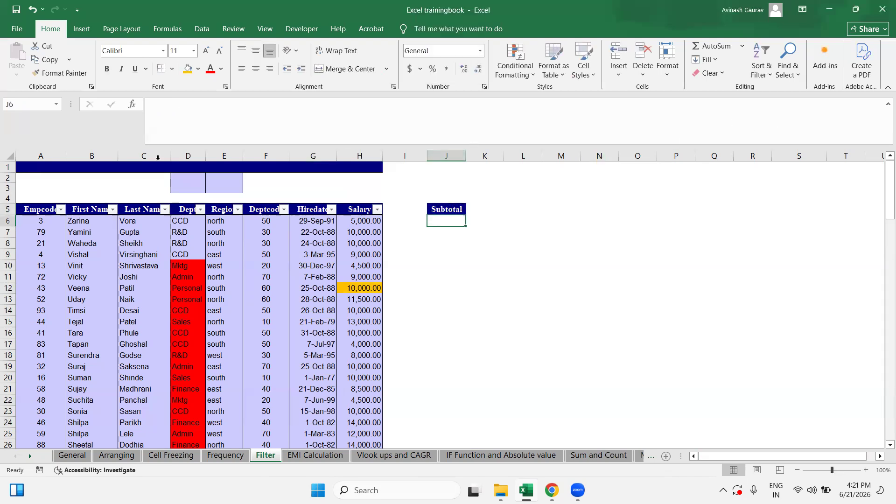
pyautogui.click(189, 179)
pyautogui.press('capslock')
pyautogui.write('S')
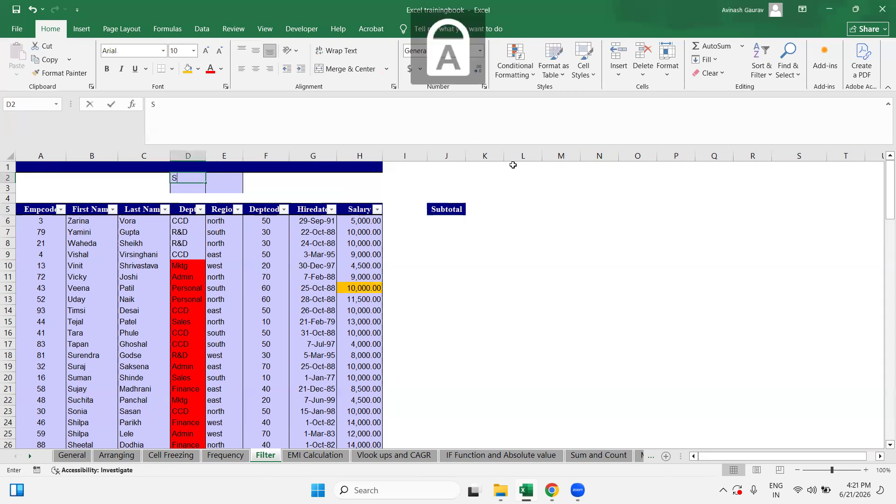
pyautogui.press('BackSpace')
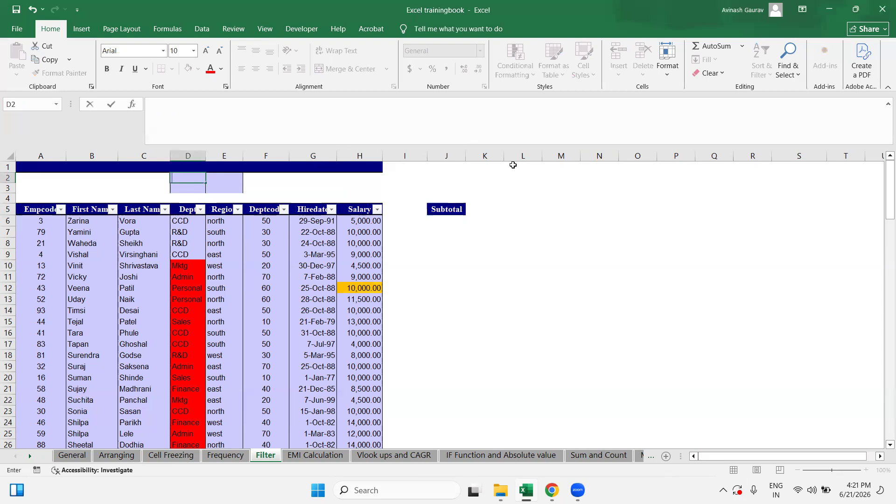
pyautogui.press('Escape')
pyautogui.press('Right')
pyautogui.press('Right')
pyautogui.press('Right')
pyautogui.press('Right')
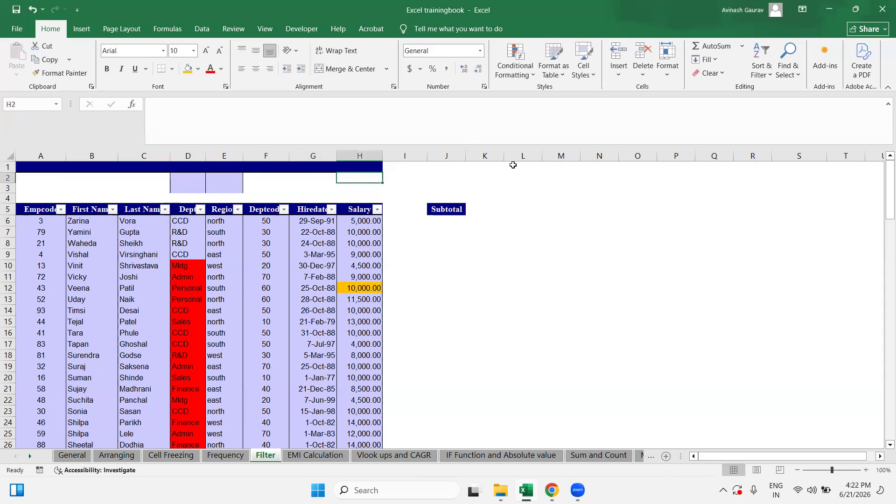
pyautogui.press('Down')
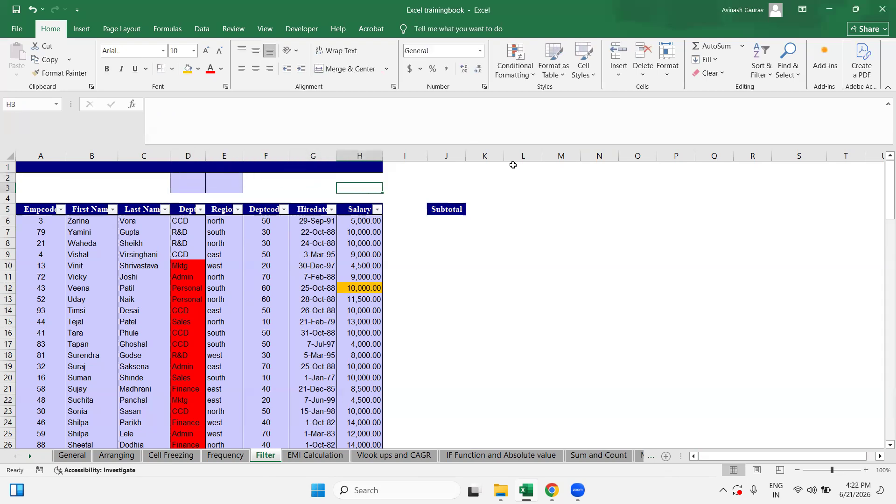
pyautogui.press('Down')
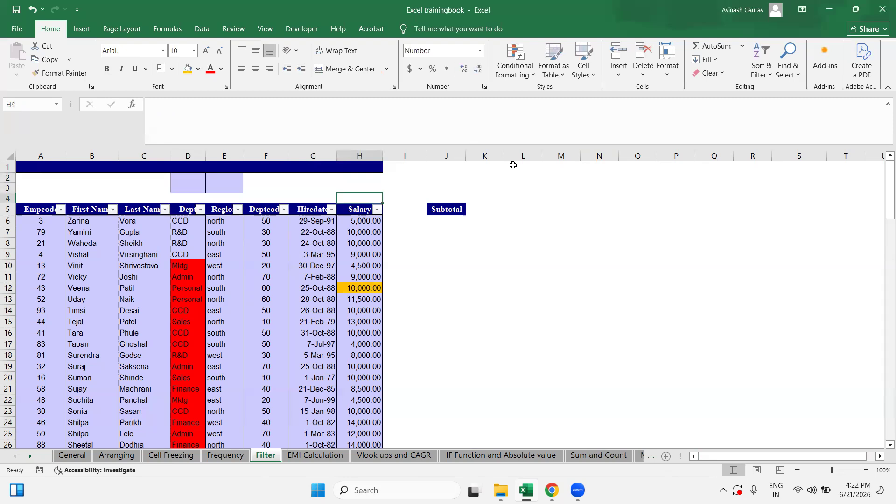
pyautogui.press('Down')
pyautogui.press('Down')
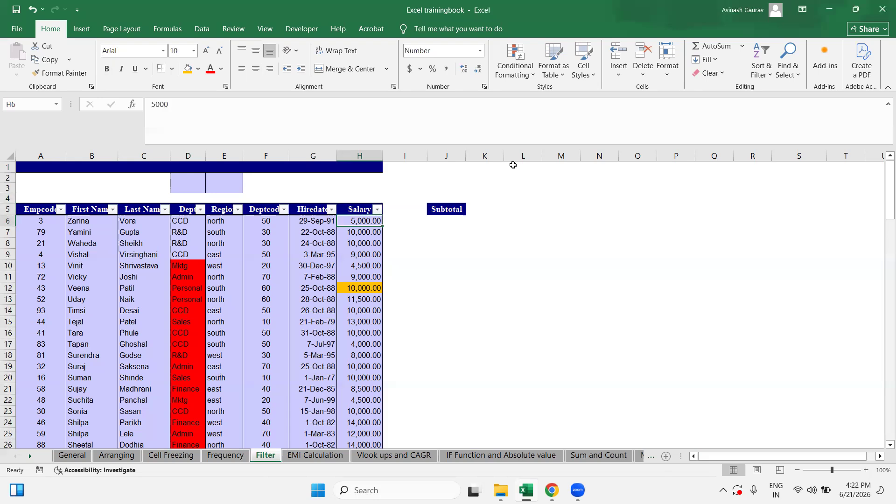
# Step: Enter =SUM(H6:H108) in H4 so it totals the salaries as 892,000.00
pyautogui.hotkey('ctrl', 'shift', 'Down')
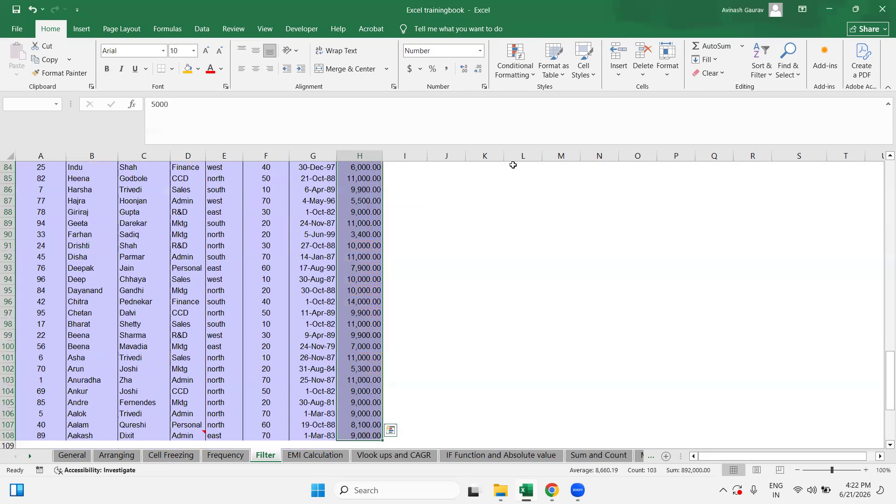
pyautogui.hotkey('ctrl', 'Up')
pyautogui.hotkey('ctrl', 'Up')
pyautogui.press('Down')
pyautogui.press('Down')
pyautogui.press('Down')
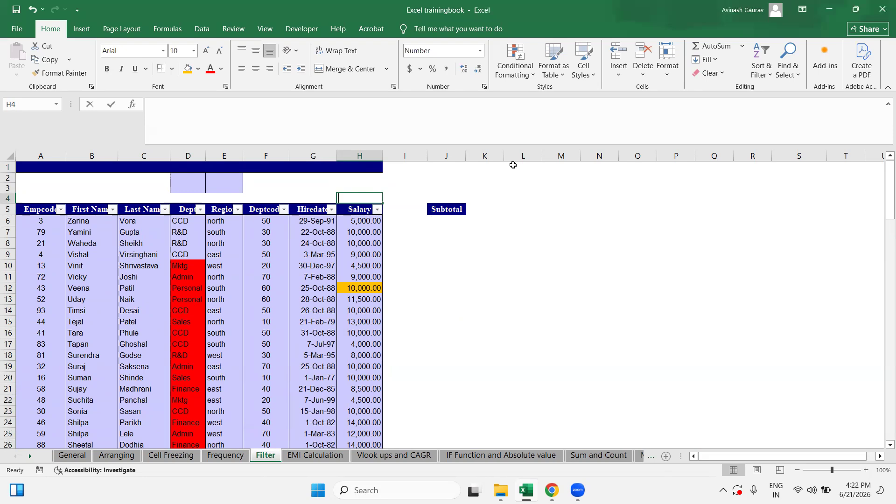
pyautogui.write('=SUM(')
pyautogui.press('Down')
pyautogui.press('Down')
pyautogui.hotkey('ctrl', 'shift', 'Down')
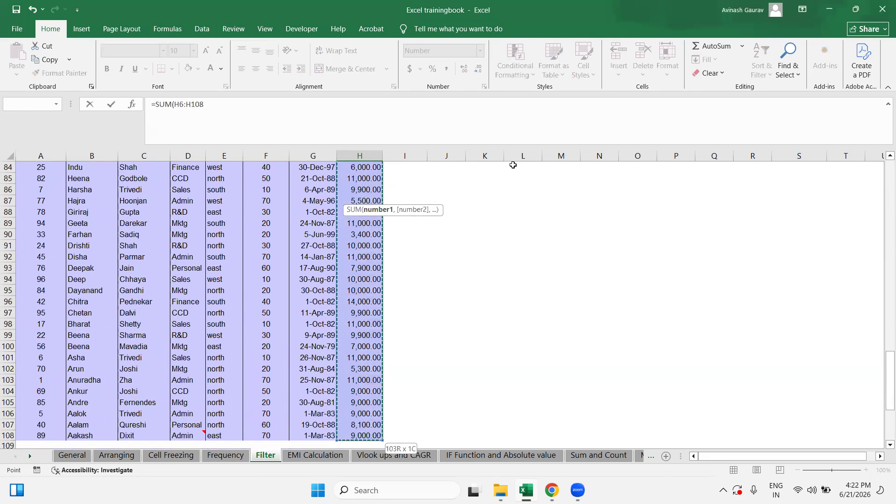
pyautogui.hotkey('ctrl', 'Return')
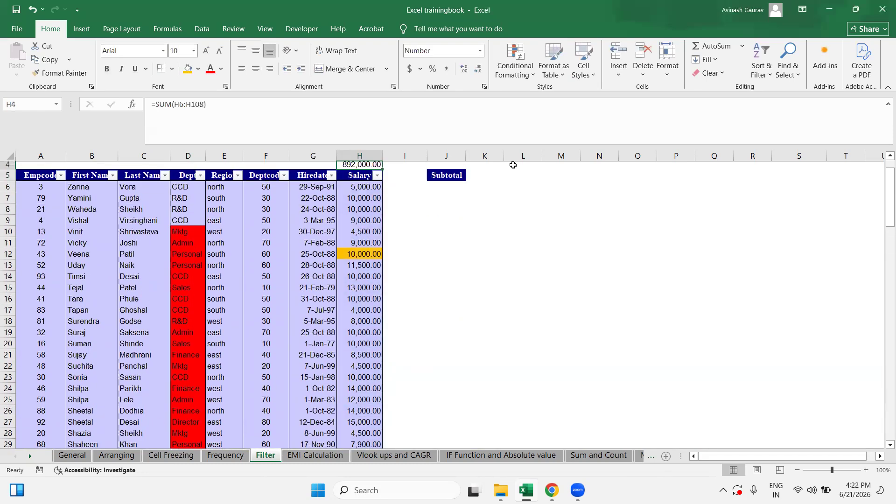
pyautogui.scroll(1, 513, 165)
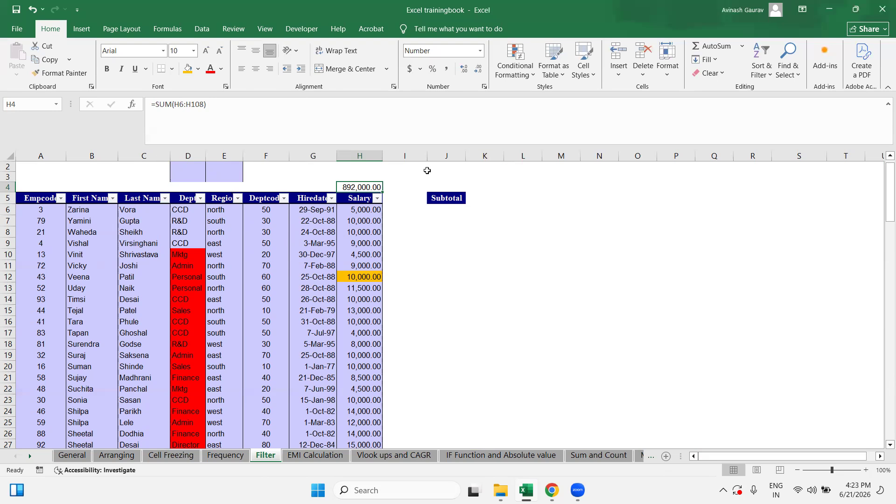
pyautogui.click(217, 237)
# Step: Filter the Region column to north only, showing 42 of 103 records
pyautogui.click(222, 219)
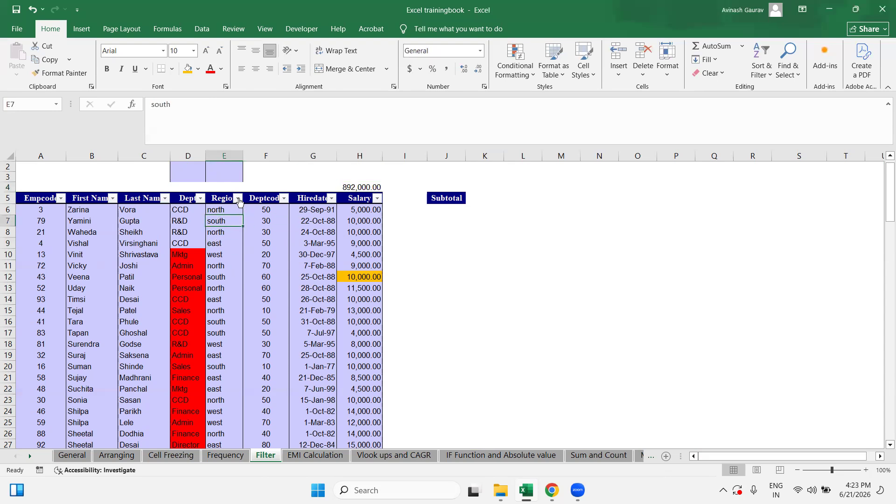
pyautogui.click(238, 199)
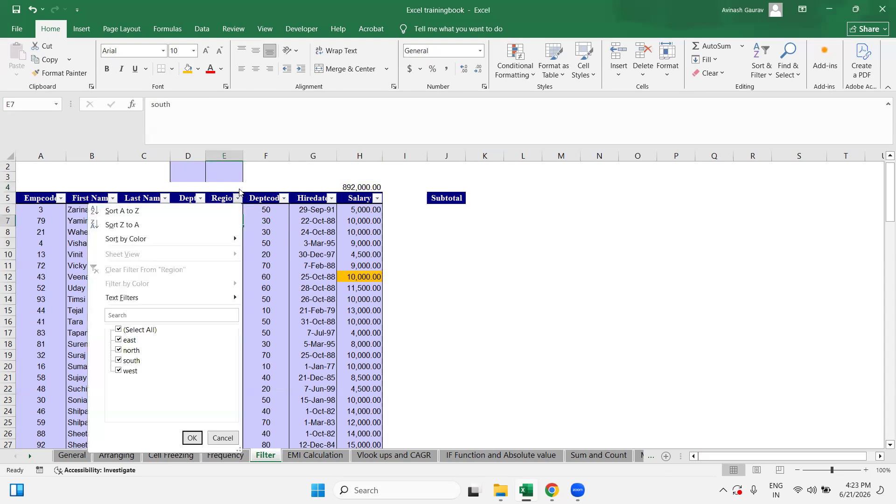
pyautogui.click(123, 333)
pyautogui.click(131, 350)
pyautogui.click(191, 438)
# Step: Select the visible north salaries to compare their status-bar sum with H4's 892,000.00
pyautogui.moveTo(360, 210); pyautogui.dragTo(362, 365)
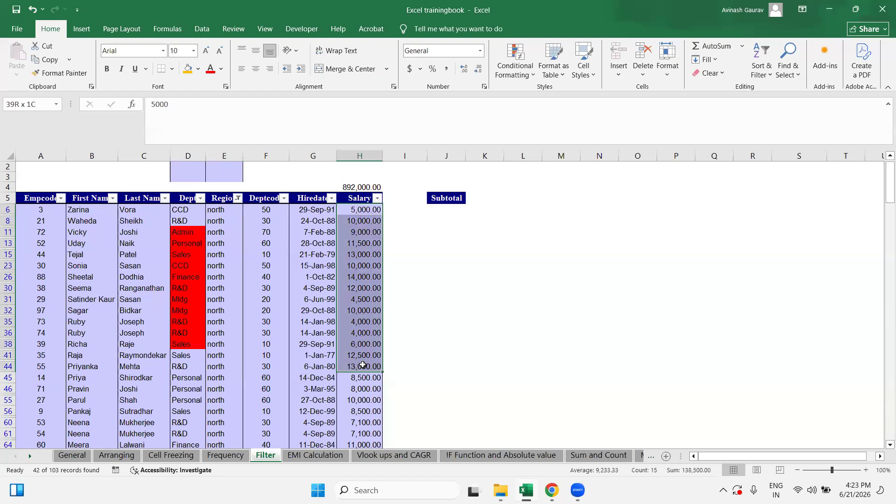
pyautogui.click(351, 232)
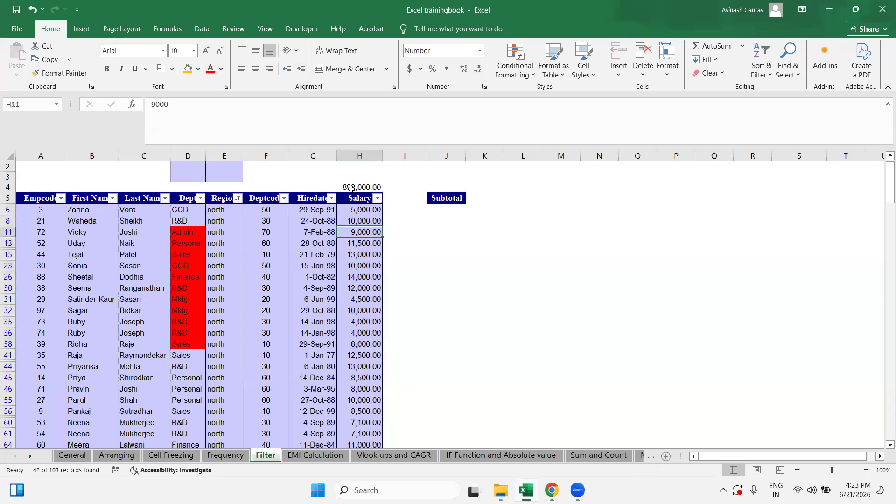
pyautogui.click(351, 187)
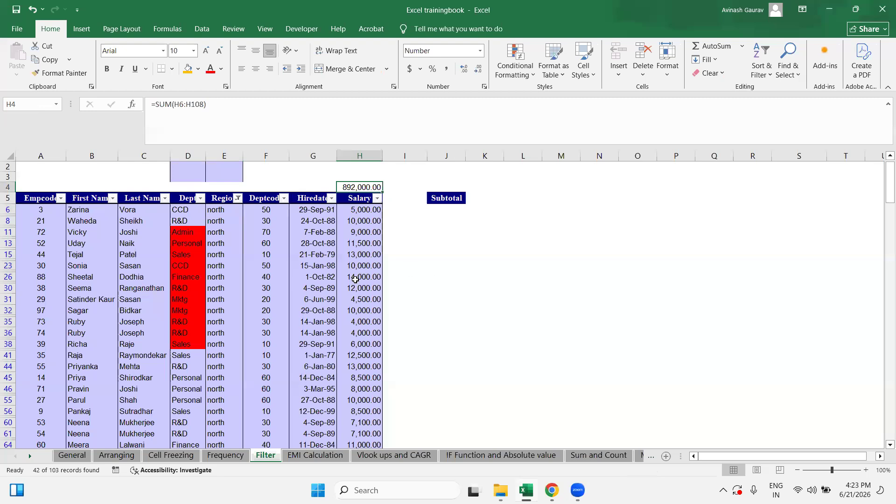
pyautogui.click(348, 212)
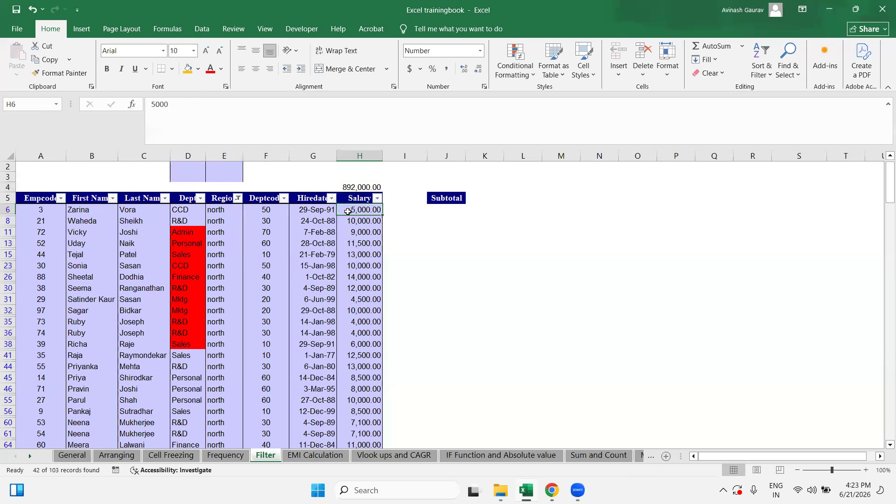
pyautogui.hotkey('ctrl', 'shift', 'Down')
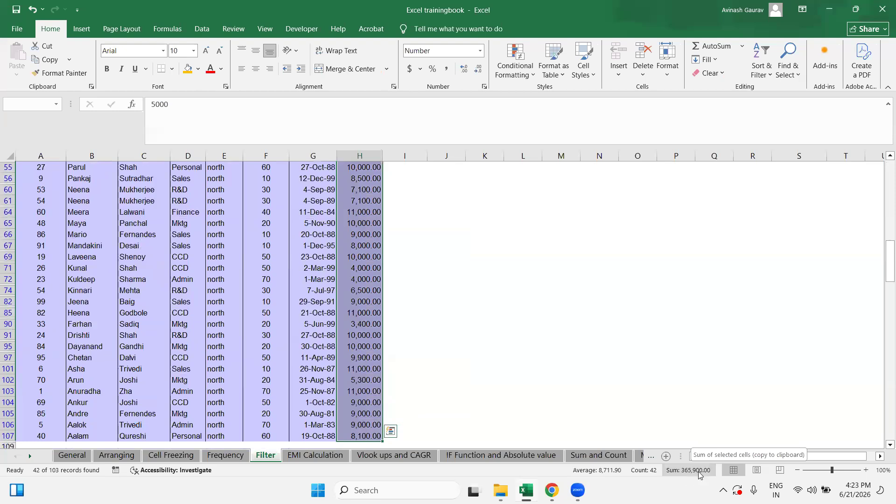
pyautogui.scroll(8, 364, 356)
pyautogui.click(348, 198)
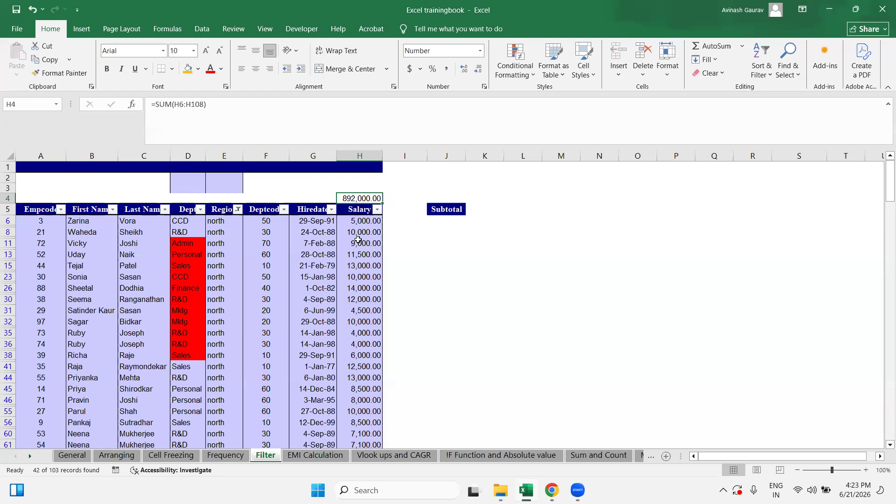
pyautogui.click(238, 210)
# Step: Re-check (Select All) in the Region filter so every region's employees appear
pyautogui.click(335, 301)
pyautogui.click(237, 209)
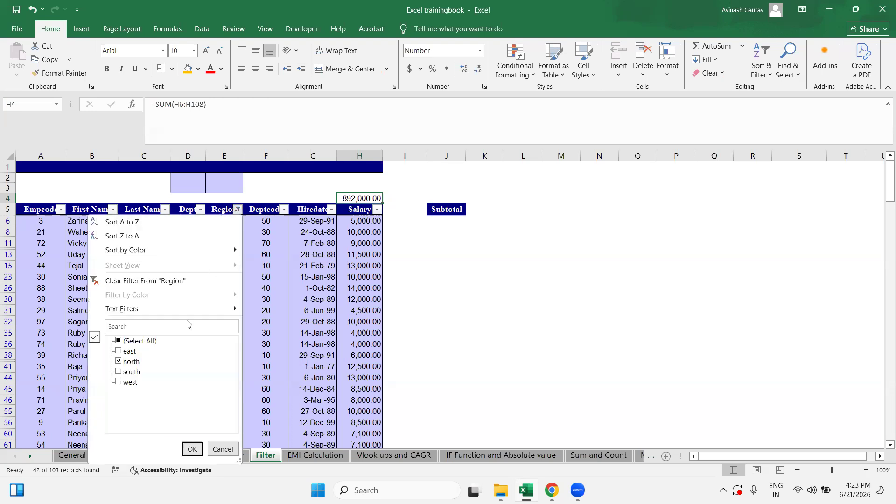
pyautogui.click(129, 341)
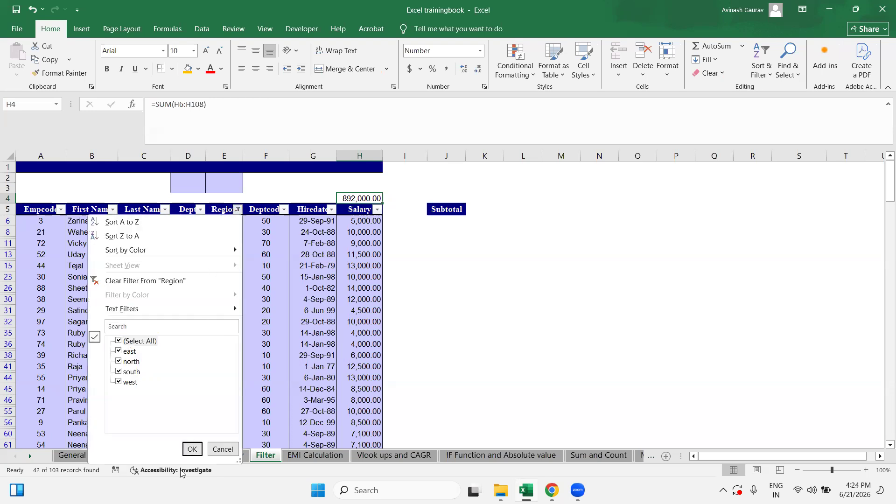
pyautogui.click(190, 448)
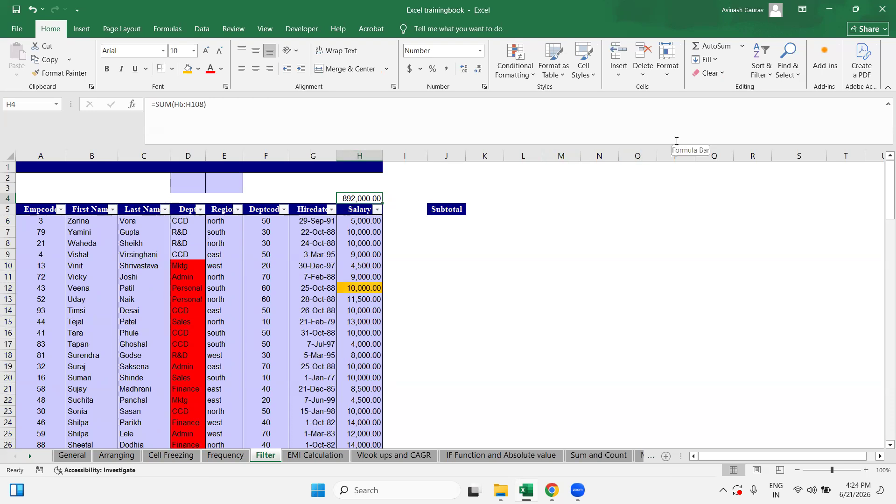
# Step: Start a SUBTOTAL formula in H4 using calculation 9 (SUM)
pyautogui.write('=SUBT')
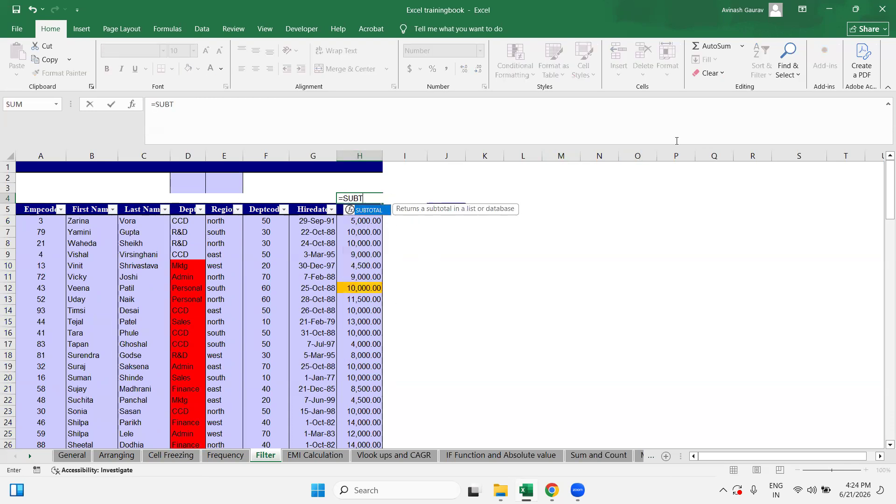
pyautogui.write('OTAL(')
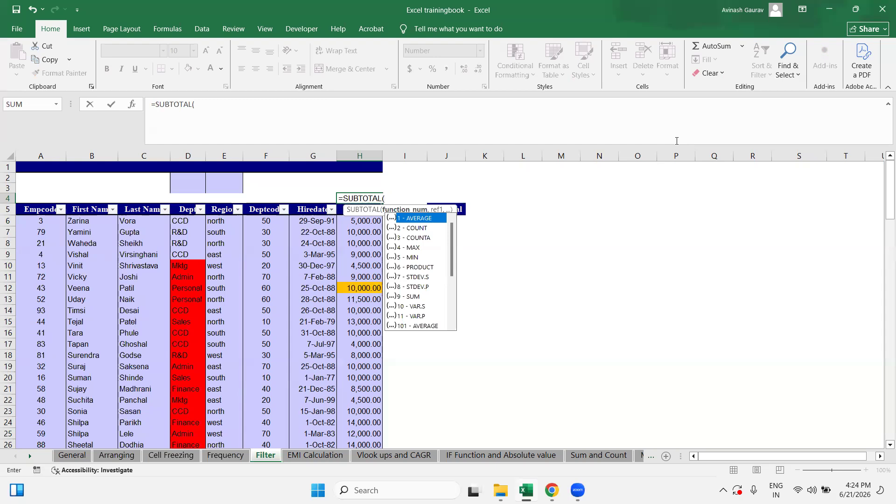
pyautogui.press('Down')
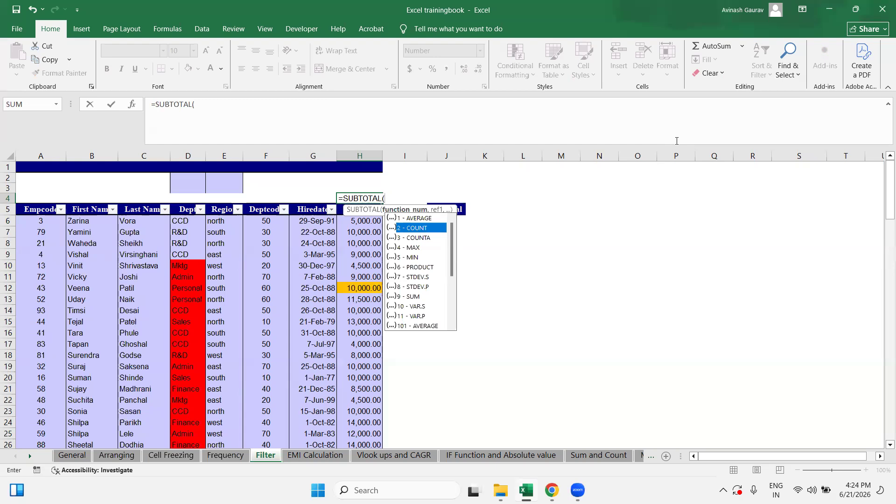
pyautogui.press('Down')
pyautogui.press('Down')
pyautogui.press('Down')
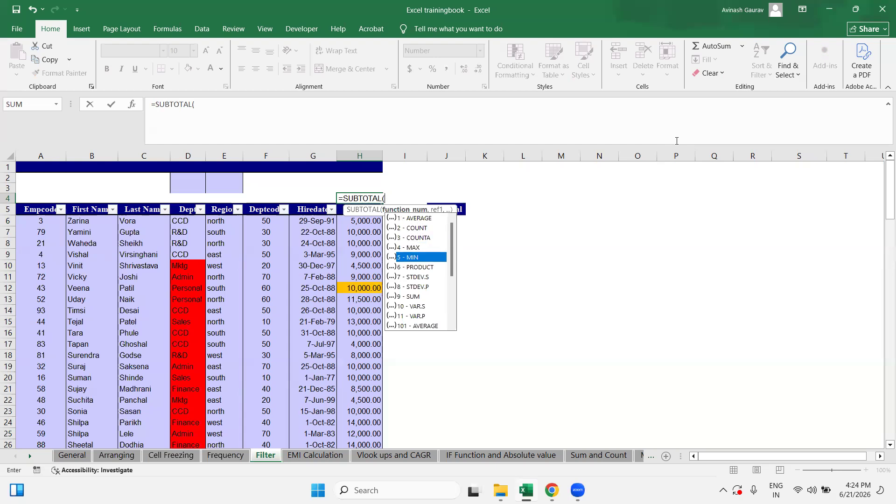
pyautogui.press('Down')
pyautogui.press('Down')
pyautogui.press('Down')
pyautogui.press('Down')
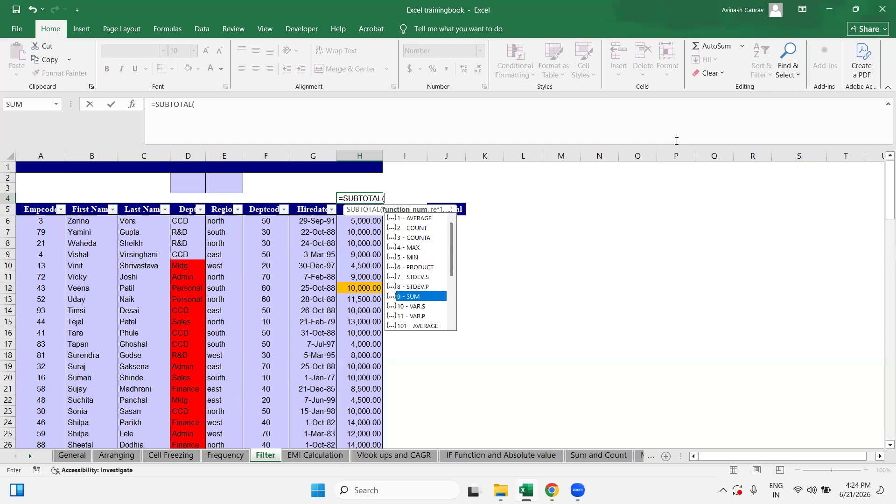
pyautogui.write('0')
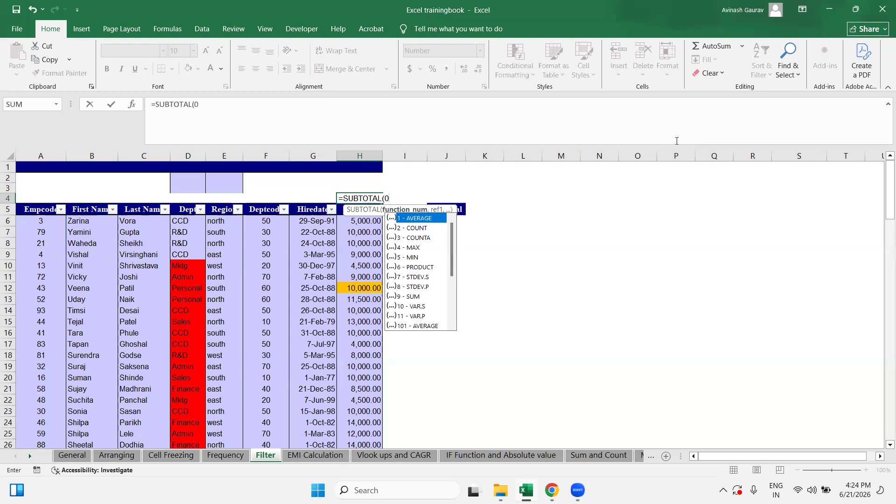
pyautogui.press('Down')
pyautogui.press('Down')
pyautogui.press('Down')
pyautogui.press('Down')
pyautogui.press('Down')
pyautogui.press('Down')
pyautogui.press('Down')
pyautogui.press('Down')
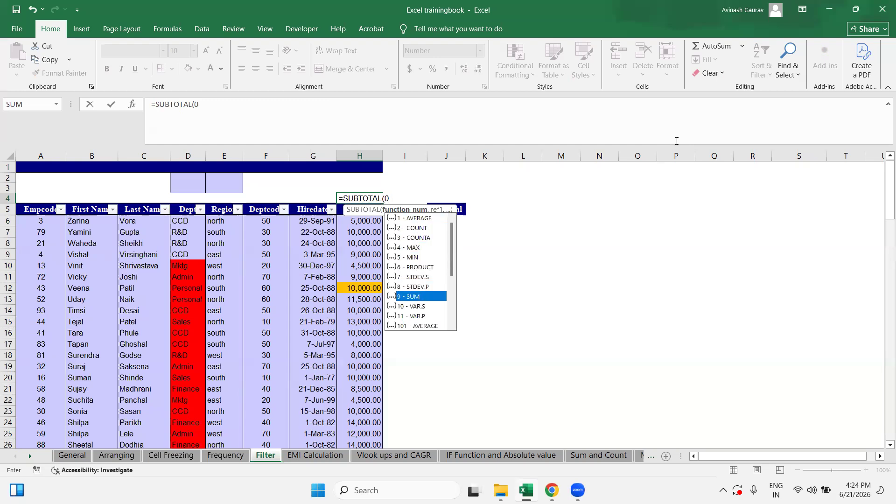
pyautogui.write('9')
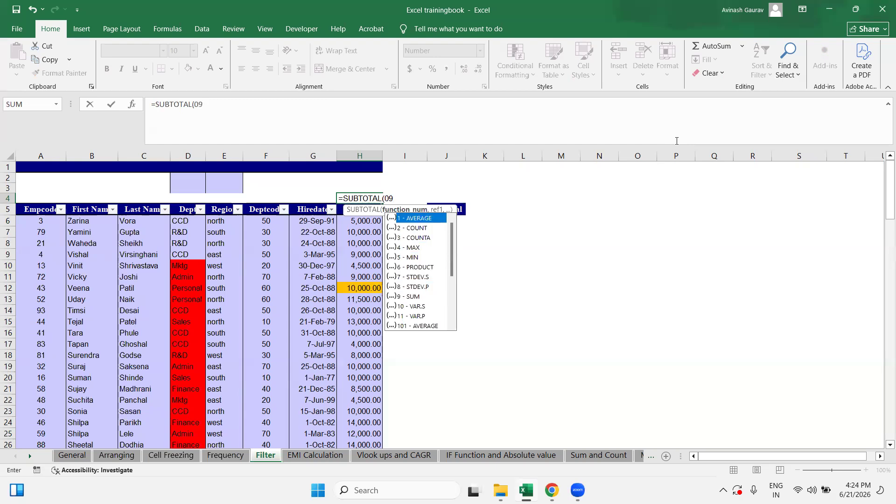
pyautogui.press('BackSpace')
pyautogui.press('BackSpace')
pyautogui.write('9,')
pyautogui.press('BackSpace')
pyautogui.press('BackSpace')
pyautogui.click(404, 297)
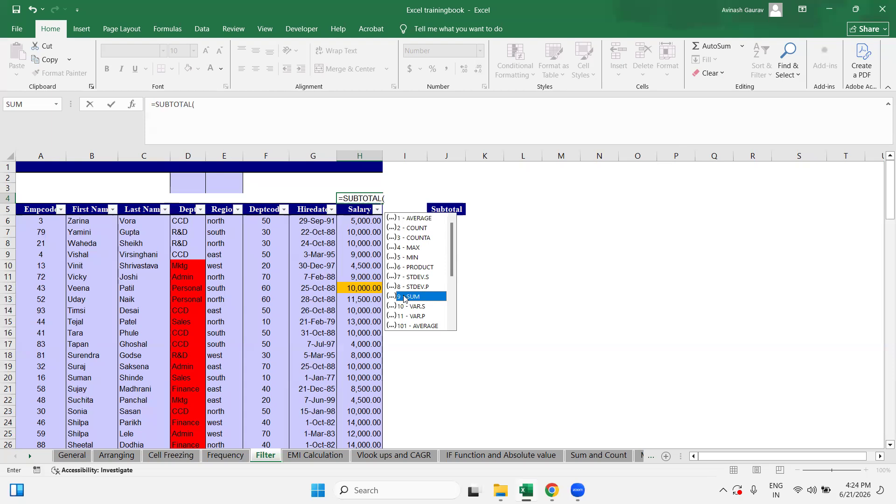
pyautogui.press('BackSpace')
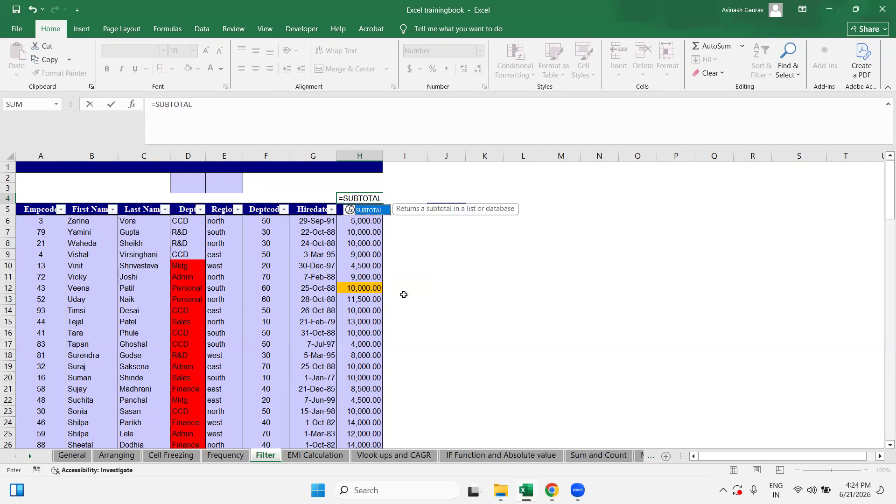
pyautogui.write('(9')
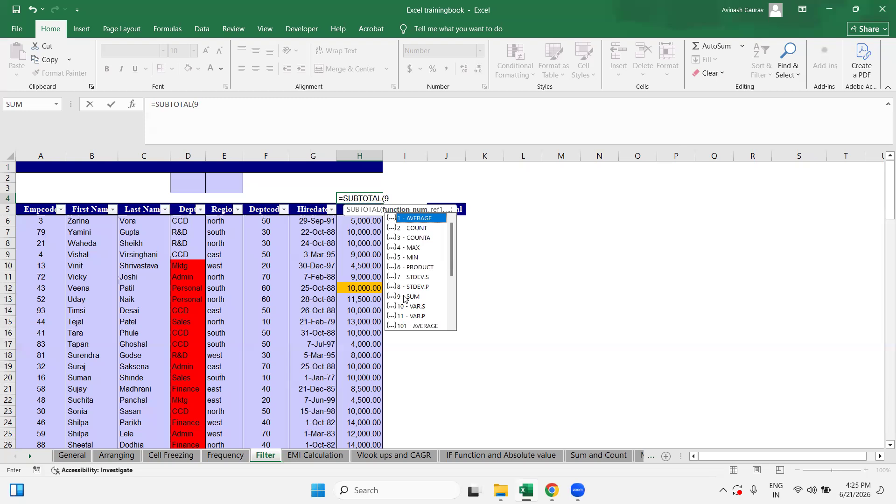
pyautogui.write(',')
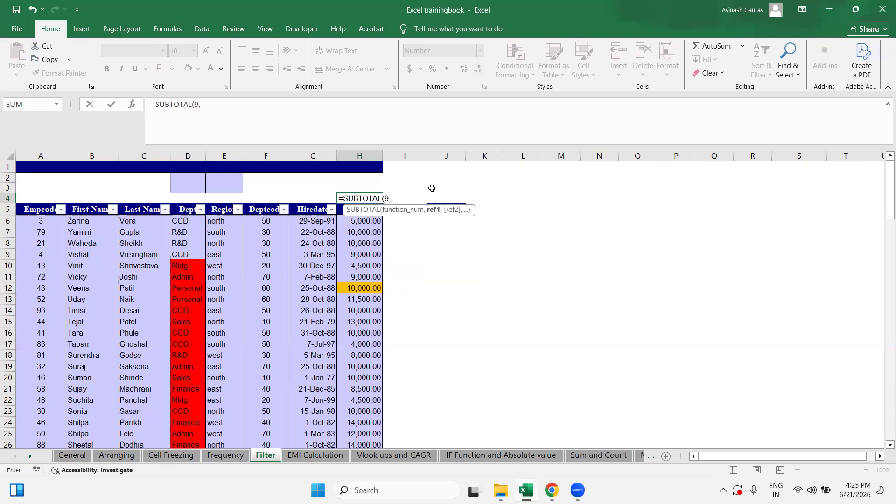
# Step: Complete =SUBTOTAL(9,H6:H108) over the salaries, still showing 892,000.00
pyautogui.click(344, 221)
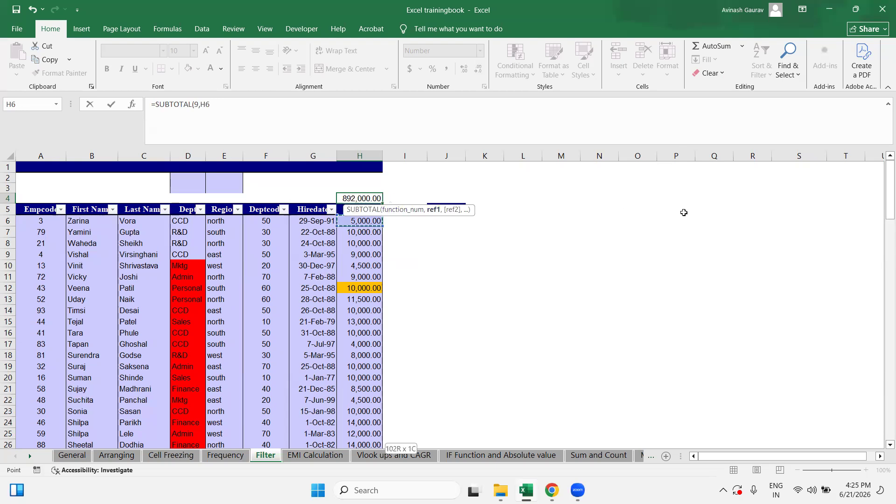
pyautogui.hotkey('ctrl', 'shift', 'Down')
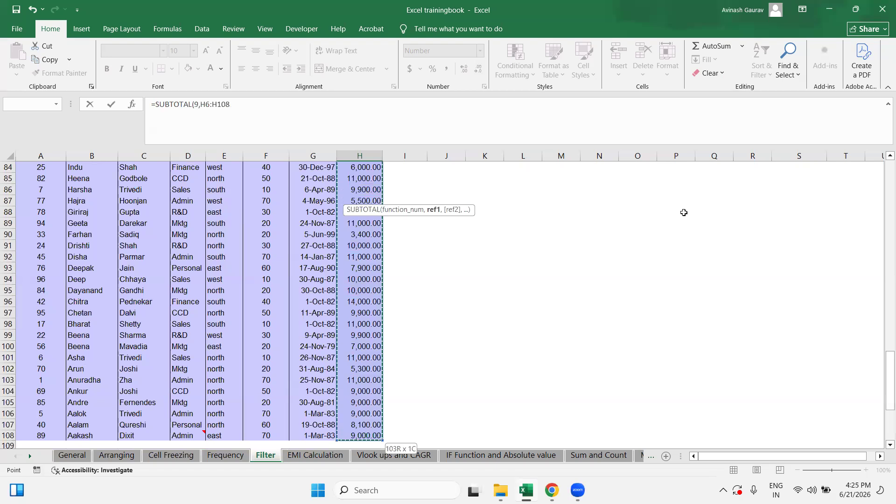
pyautogui.write(')')
pyautogui.press('Return')
pyautogui.scroll(1, 684, 213)
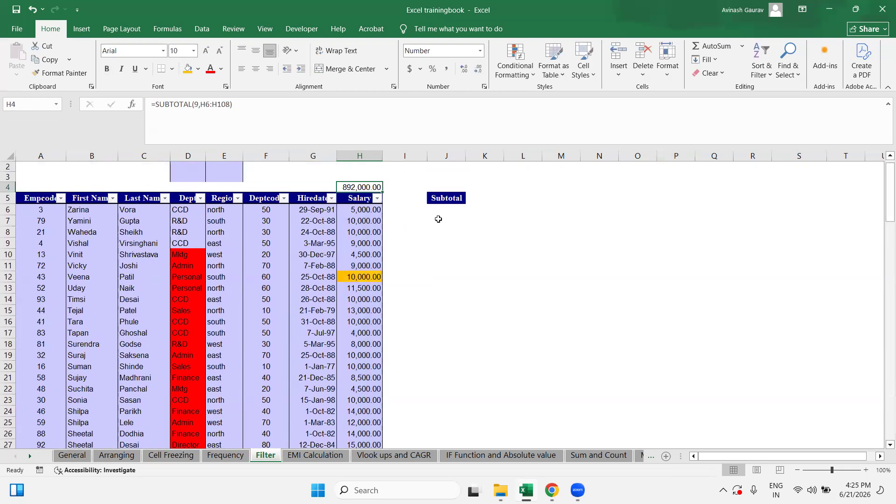
pyautogui.click(237, 199)
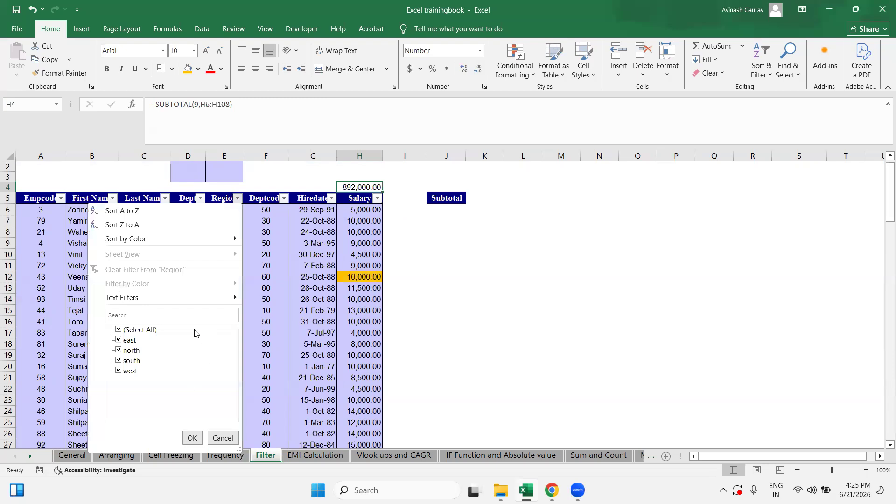
pyautogui.click(140, 329)
pyautogui.click(134, 351)
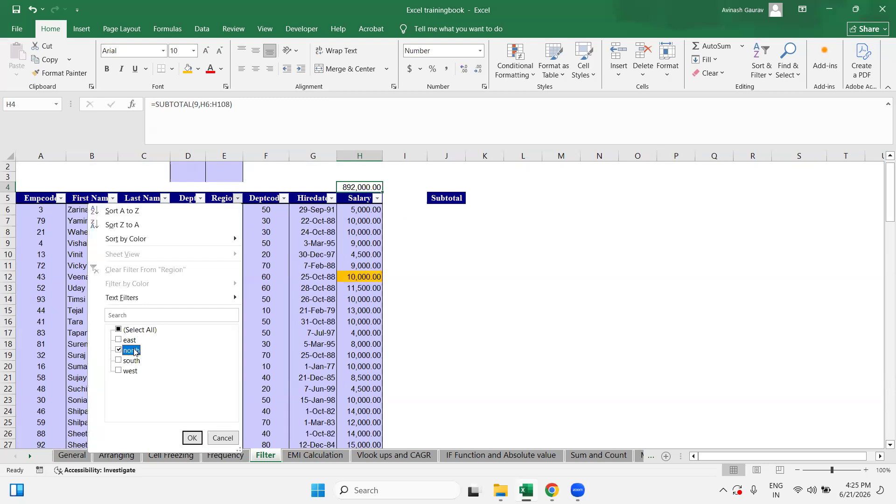
pyautogui.click(192, 438)
pyautogui.click(216, 208)
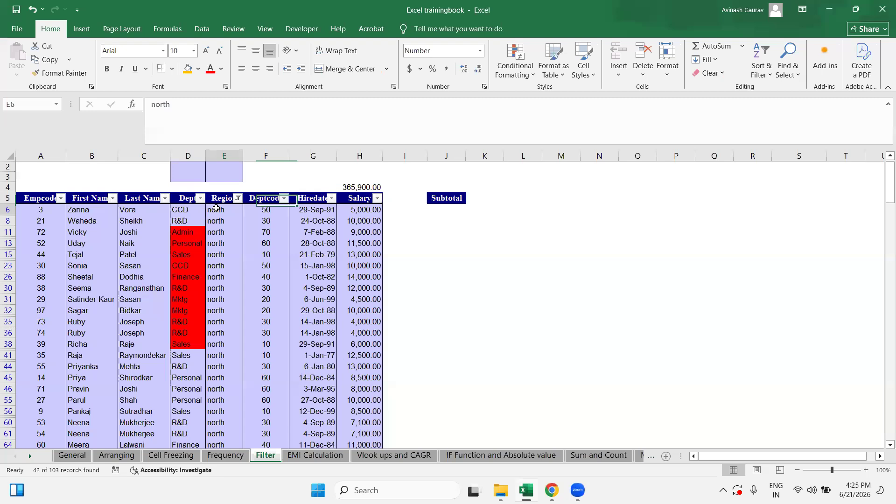
pyautogui.click(357, 187)
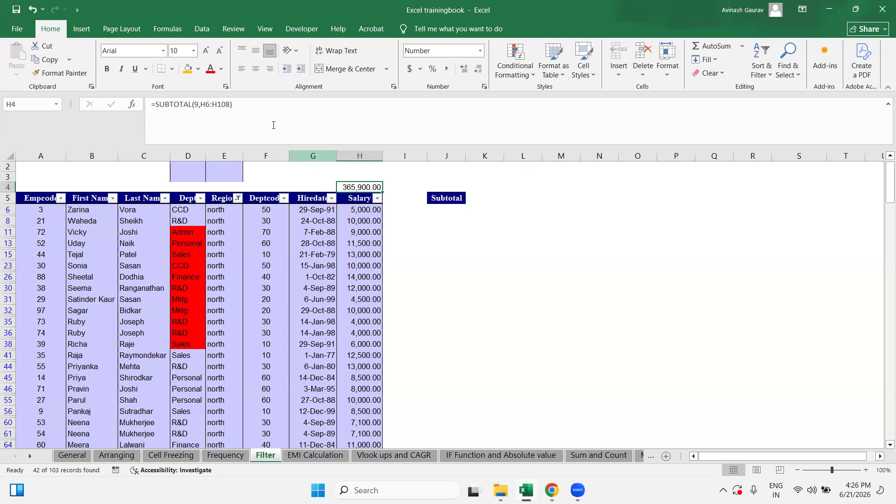
pyautogui.click(238, 198)
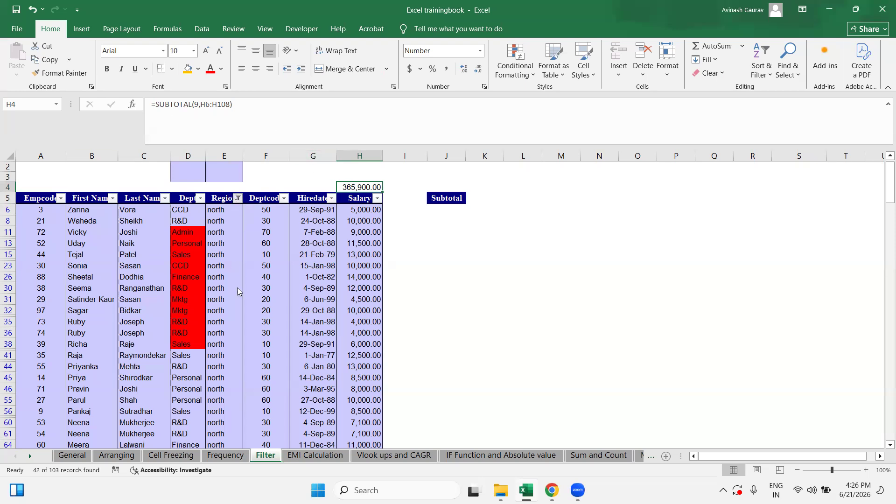
pyautogui.click(125, 330)
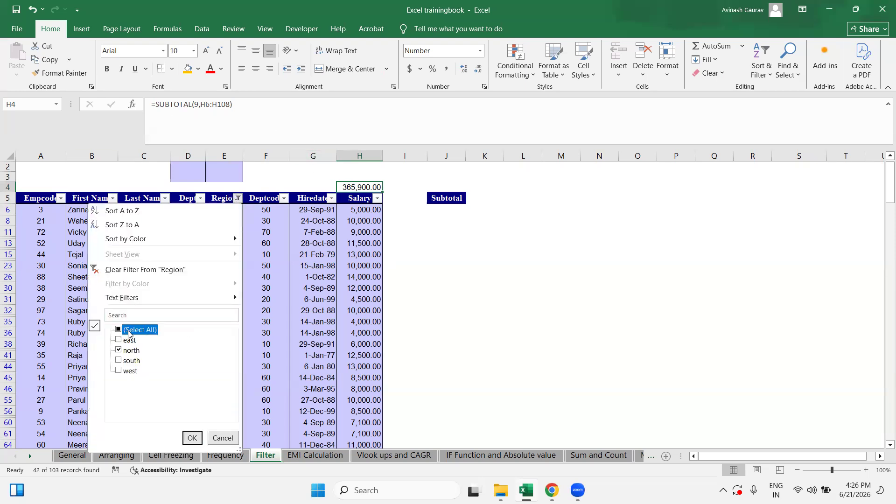
pyautogui.click(192, 438)
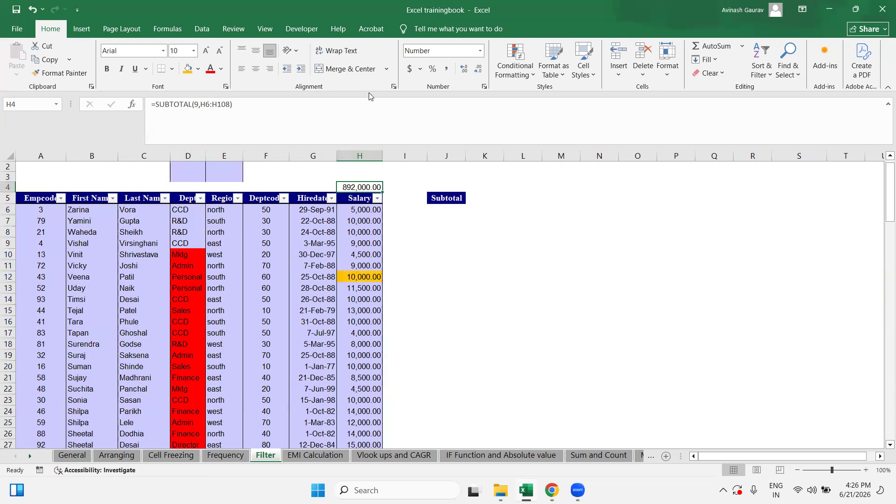
pyautogui.click(345, 210)
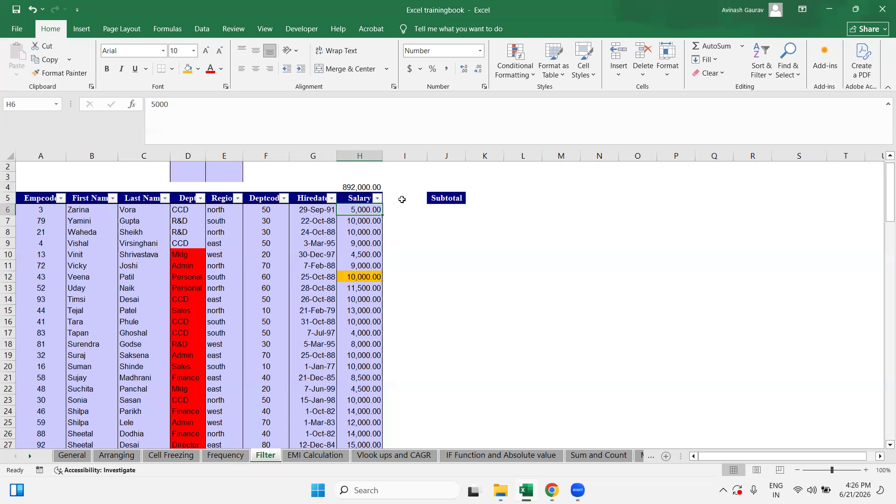
# Step: Leave the table and display the 'IF Function and Absolute value' sheet
pyautogui.scroll(1, 444, 336)
pyautogui.click(430, 252)
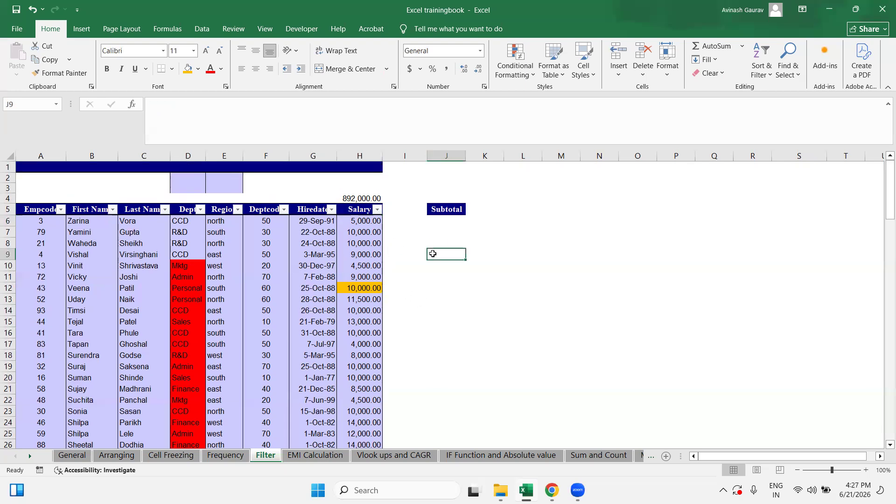
pyautogui.click(469, 456)
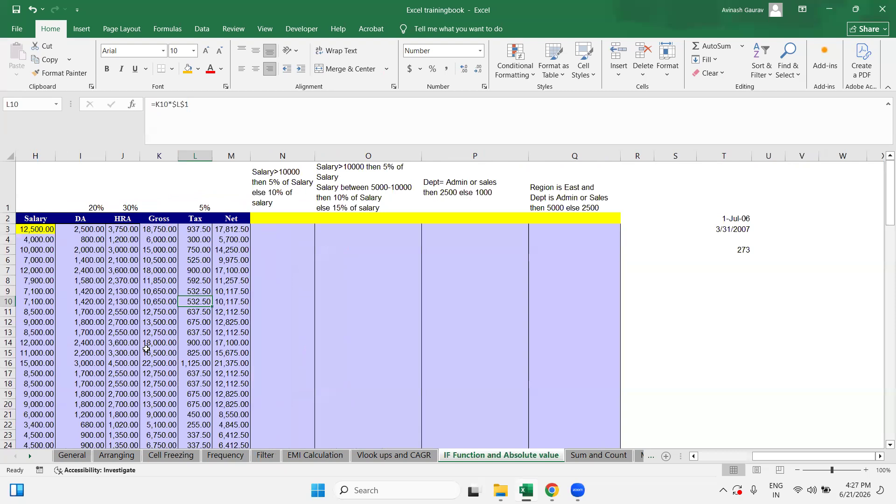
pyautogui.press('Right')
pyautogui.press('Right')
pyautogui.press('Right')
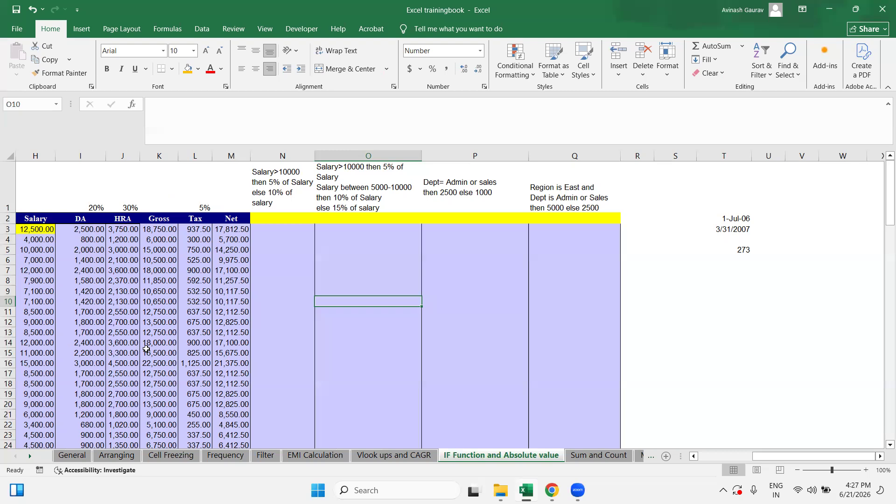
pyautogui.press('Left')
pyautogui.press('Left')
pyautogui.press('Left')
pyautogui.press('Left')
pyautogui.press('Left')
pyautogui.press('Left')
pyautogui.press('Left')
pyautogui.press('Left')
pyautogui.press('Left')
pyautogui.press('Left')
pyautogui.press('Left')
pyautogui.press('Left')
pyautogui.press('Left')
pyautogui.press('Left')
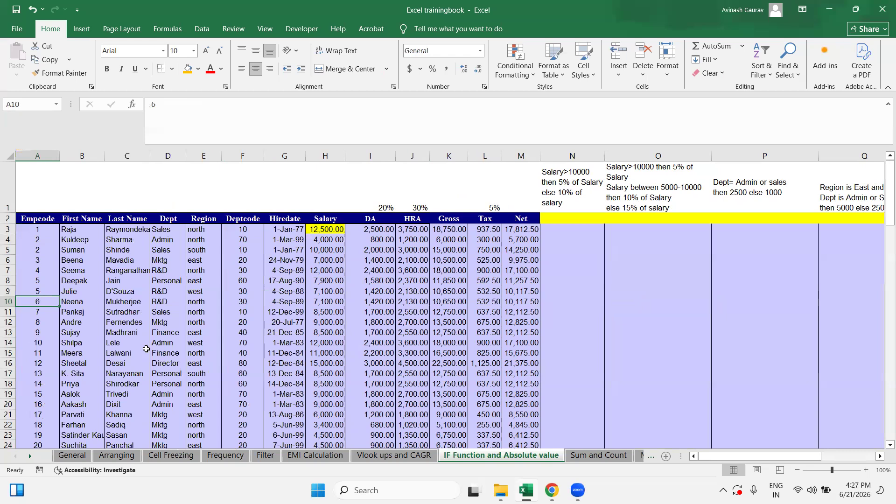
pyautogui.press('Up')
pyautogui.press('Up')
pyautogui.press('Up')
pyautogui.press('Up')
pyautogui.press('Up')
pyautogui.press('Up')
pyautogui.press('Up')
pyautogui.press('Up')
pyautogui.press('Up')
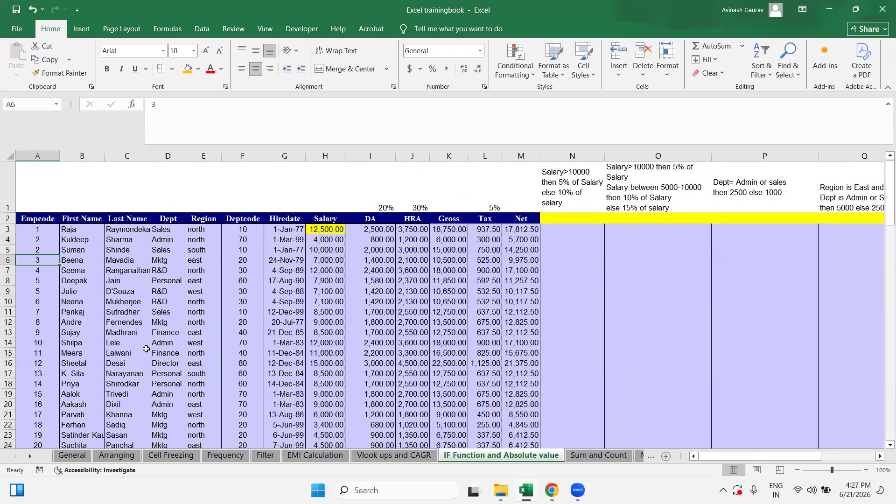
pyautogui.press('Down')
pyautogui.press('Right')
pyautogui.press('Right')
pyautogui.press('Right')
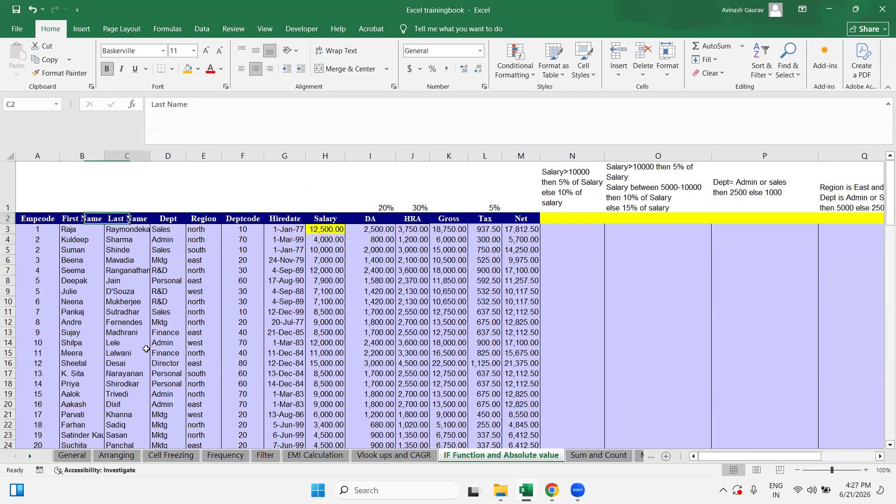
pyautogui.press('Left')
pyautogui.press('Left')
pyautogui.press('Left')
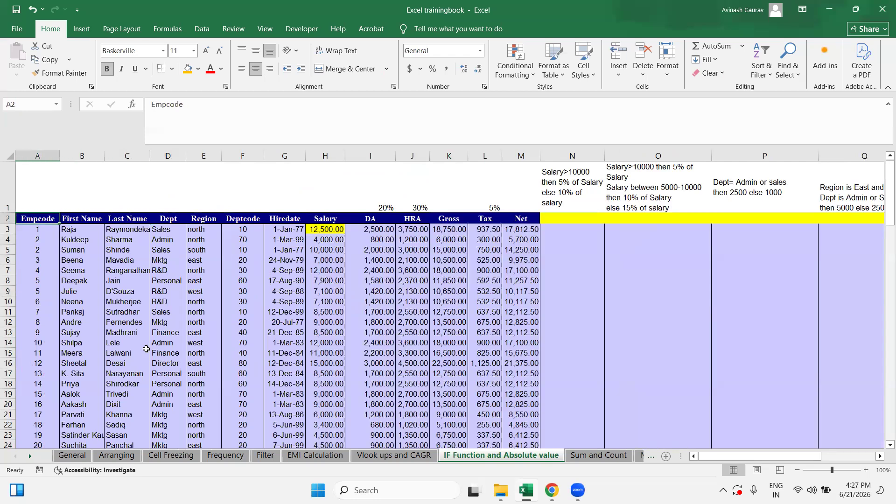
pyautogui.press('Right')
pyautogui.press('Right')
pyautogui.press('Right')
pyautogui.press('Right')
pyautogui.press('Right')
pyautogui.press('Right')
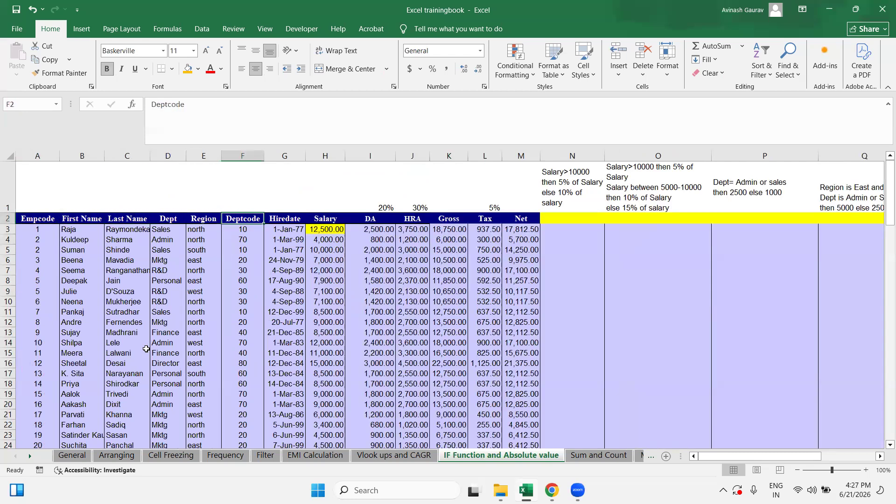
pyautogui.press('Right')
pyautogui.press('Right')
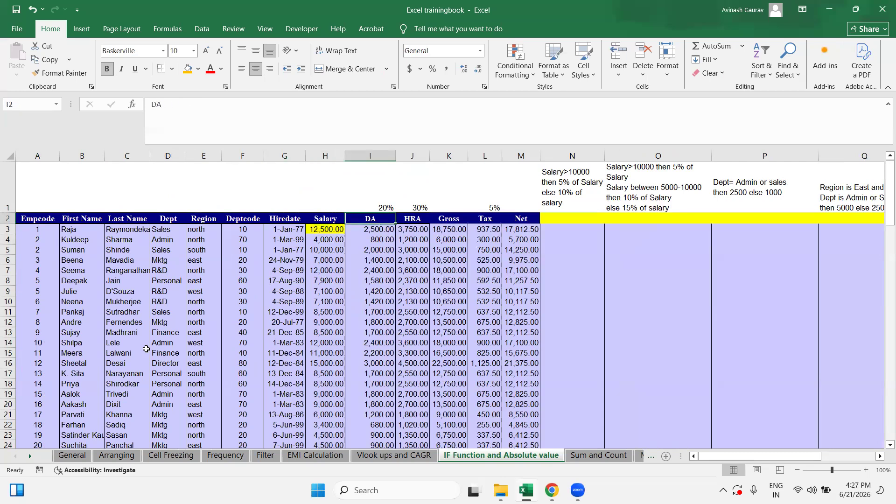
pyautogui.press('Right')
pyautogui.press('Right')
pyautogui.press('Right')
pyautogui.press('Right')
pyautogui.press('Right')
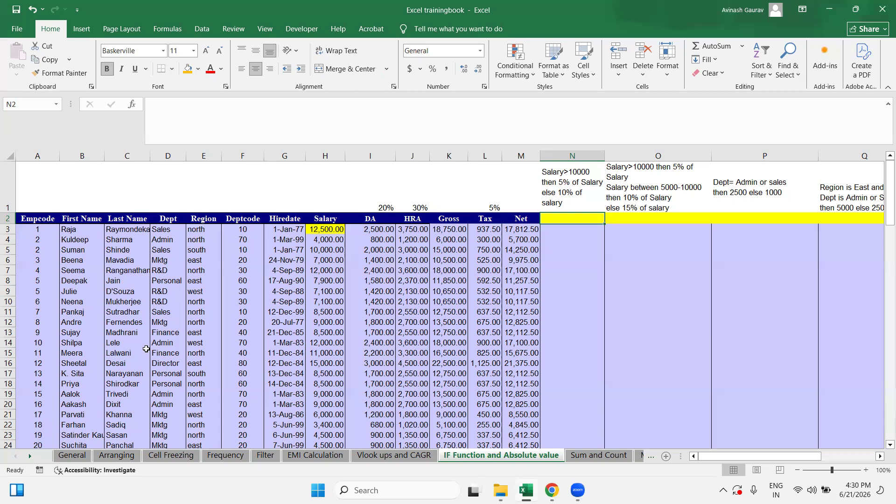
pyautogui.press('Up')
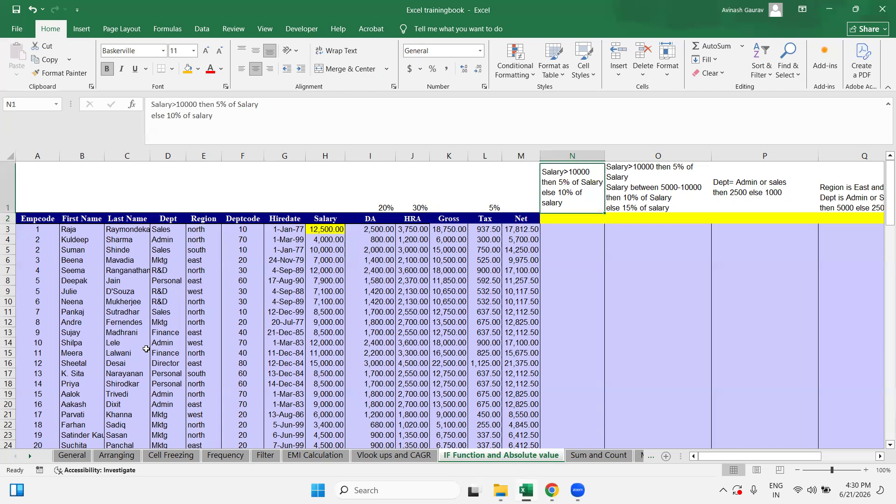
pyautogui.press('Down')
pyautogui.press('Right')
pyautogui.press('Right')
pyautogui.press('Right')
pyautogui.press('Right')
pyautogui.press('Right')
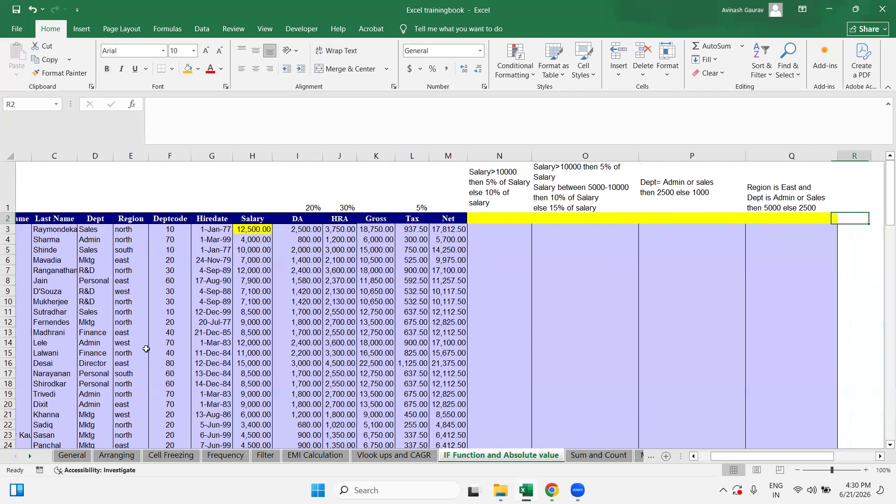
pyautogui.press('Left')
pyautogui.press('Left')
pyautogui.press('Left')
pyautogui.press('Left')
pyautogui.press('Left')
pyautogui.press('Left')
pyautogui.press('Left')
pyautogui.press('Left')
pyautogui.press('Left')
pyautogui.press('Left')
pyautogui.press('Left')
pyautogui.press('Left')
pyautogui.press('Left')
pyautogui.press('Left')
pyautogui.press('Left')
pyautogui.press('Left')
pyautogui.press('Left')
pyautogui.press('Left')
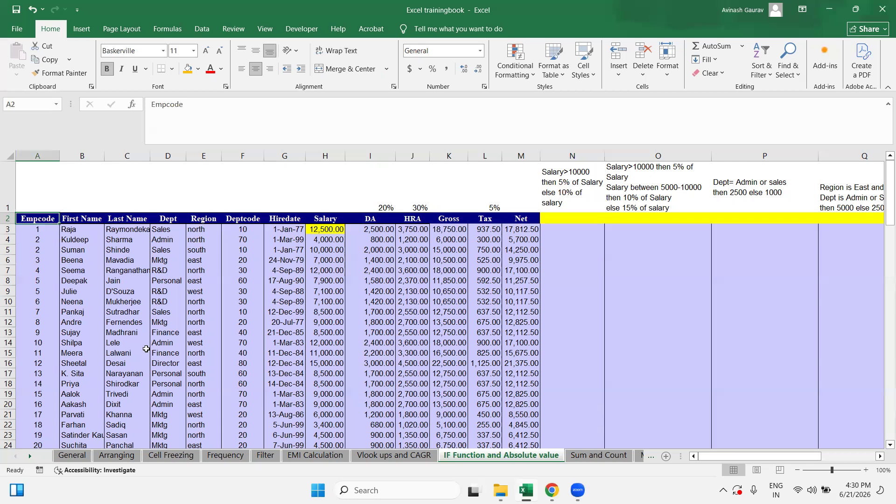
pyautogui.press('Right')
pyautogui.press('Right')
pyautogui.press('Right')
pyautogui.press('Right')
pyautogui.press('Right')
pyautogui.press('Right')
pyautogui.press('Right')
pyautogui.press('Right')
pyautogui.press('Right')
pyautogui.press('Right')
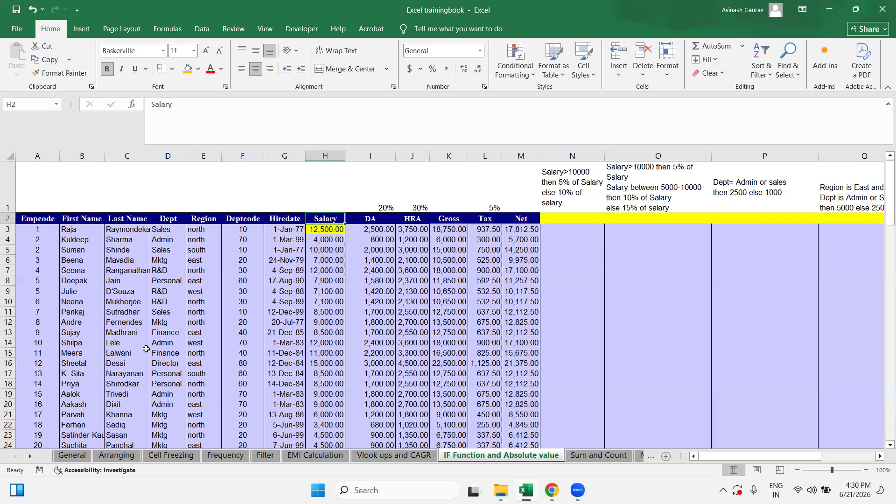
pyautogui.press('Right')
pyautogui.press('Right')
pyautogui.press('Right')
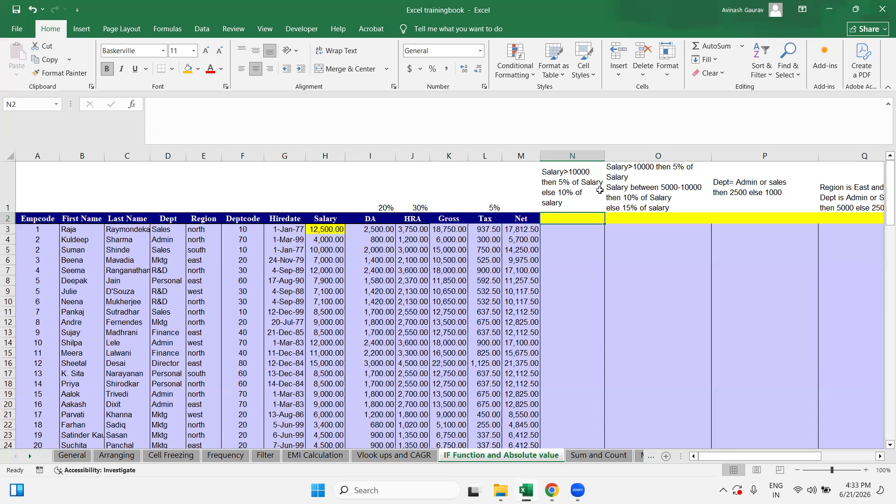
# Step: In N3, begin =IF(M3>10000,5%*M3 so Net over 10000 returns 5%
pyautogui.click(565, 232)
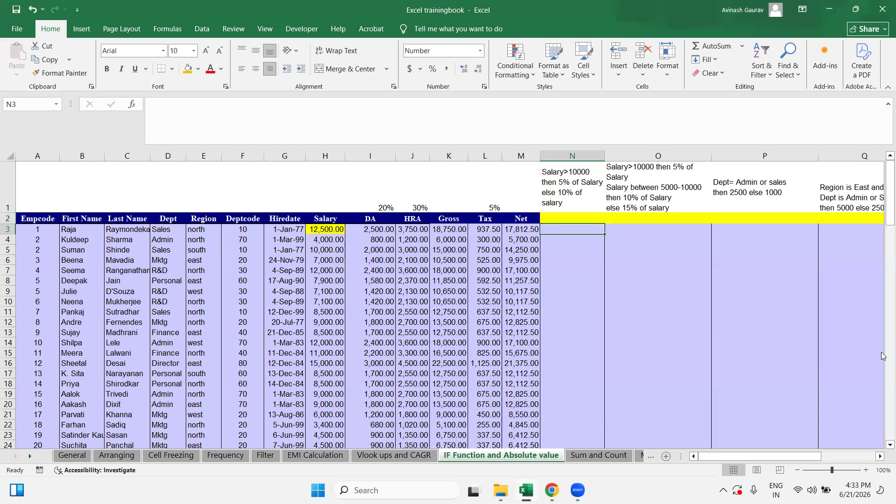
pyautogui.write('=I')
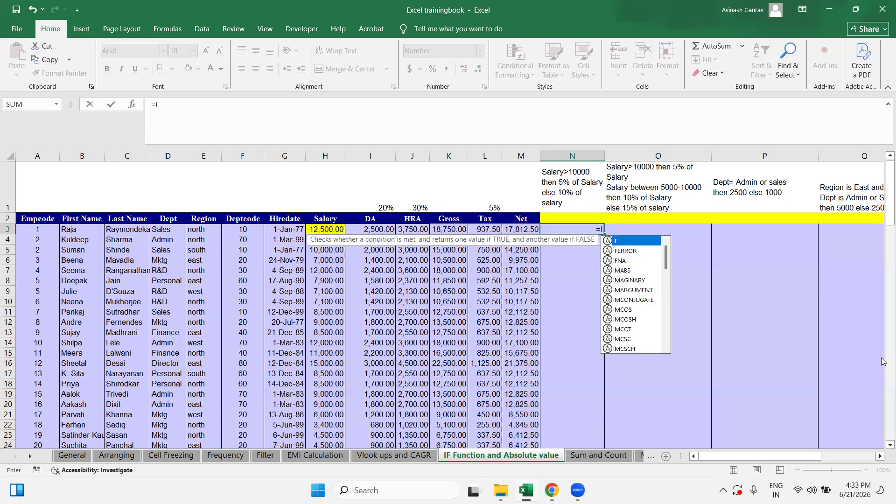
pyautogui.write('F(')
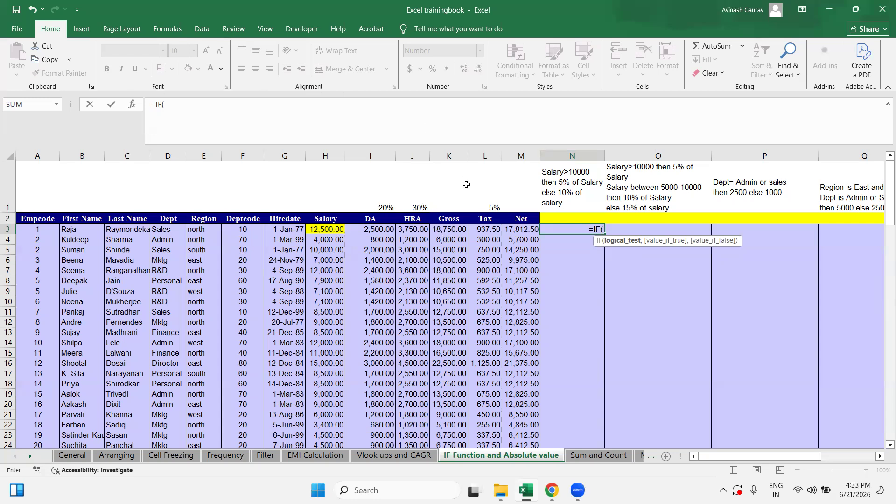
pyautogui.click(506, 228)
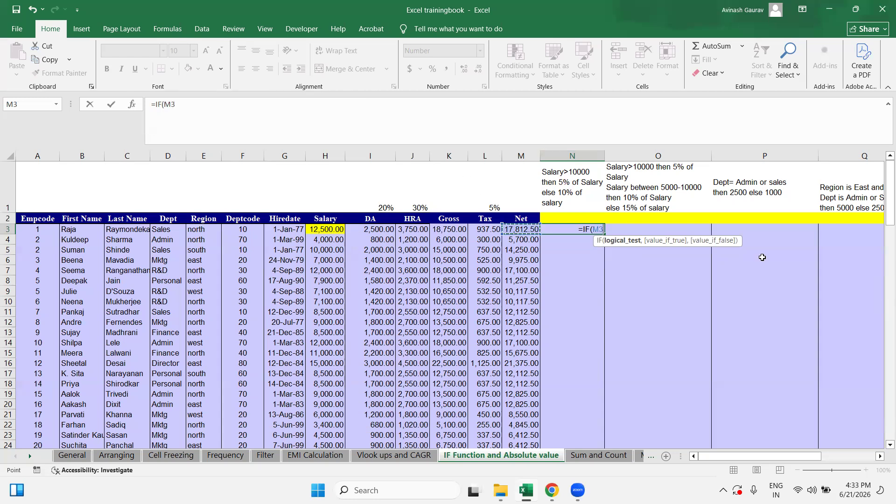
pyautogui.write('>1000')
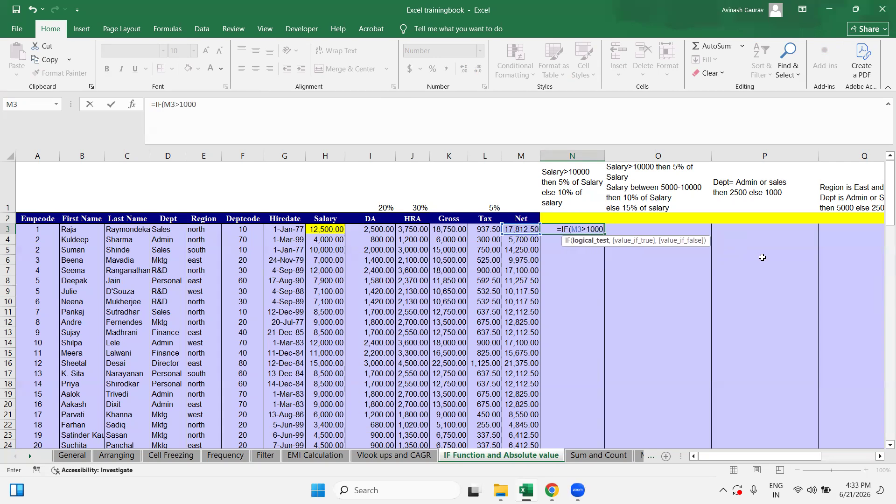
pyautogui.write('0')
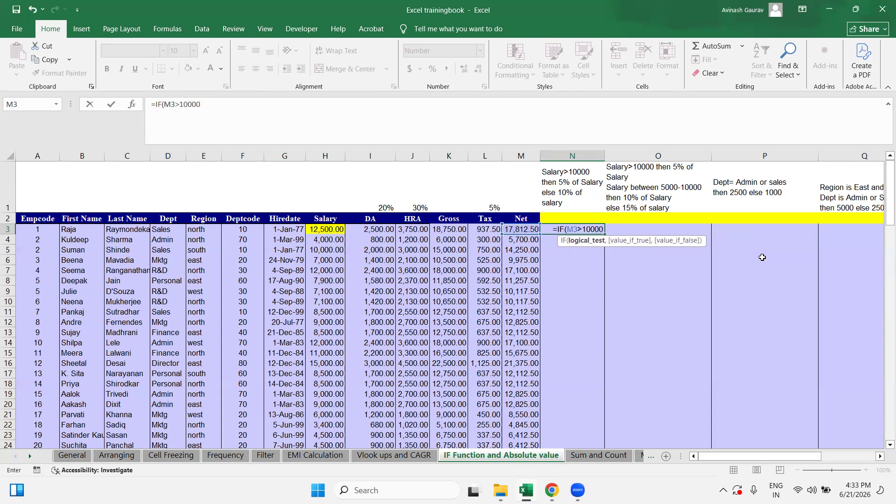
pyautogui.write(',')
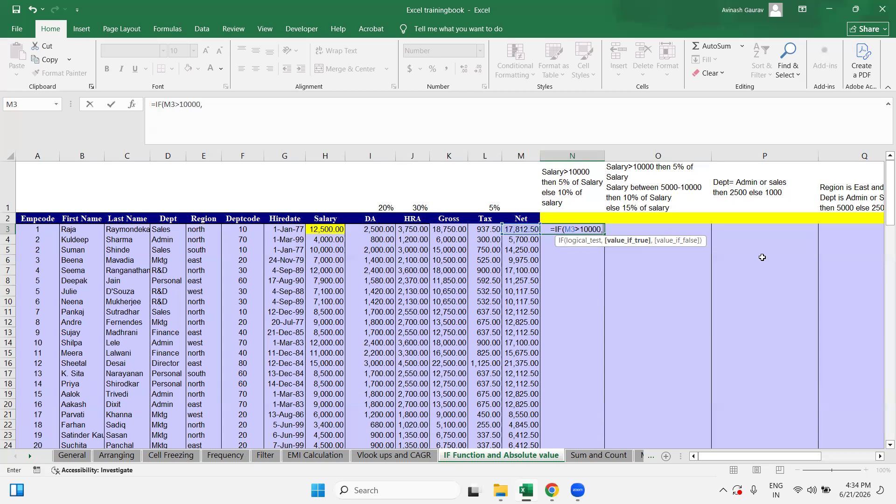
pyautogui.write('5%')
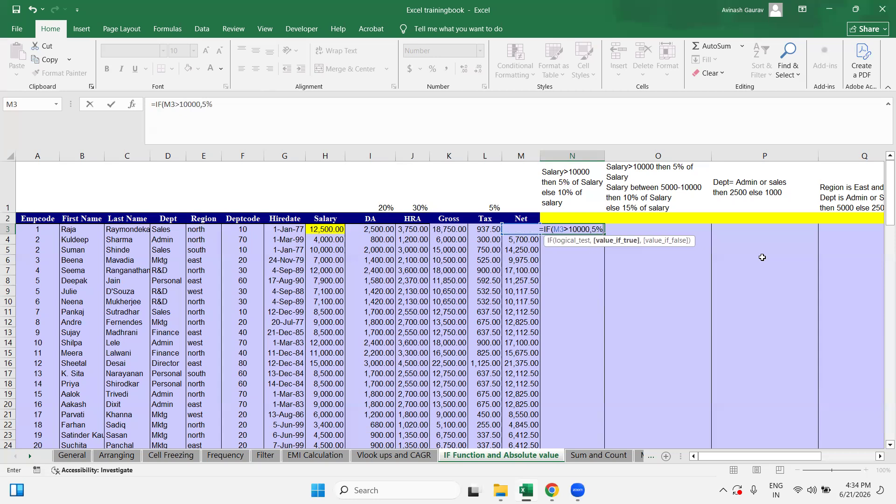
pyautogui.write('*')
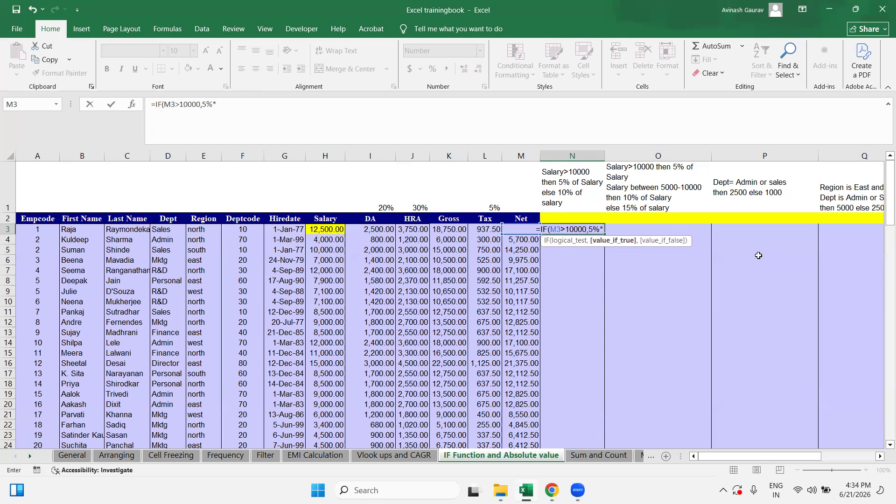
pyautogui.click(475, 229)
pyautogui.press('Right')
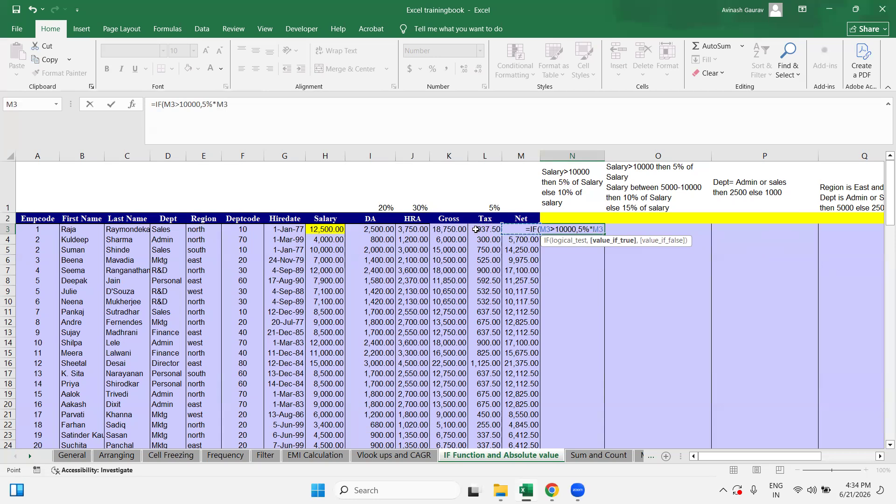
pyautogui.click(244, 103)
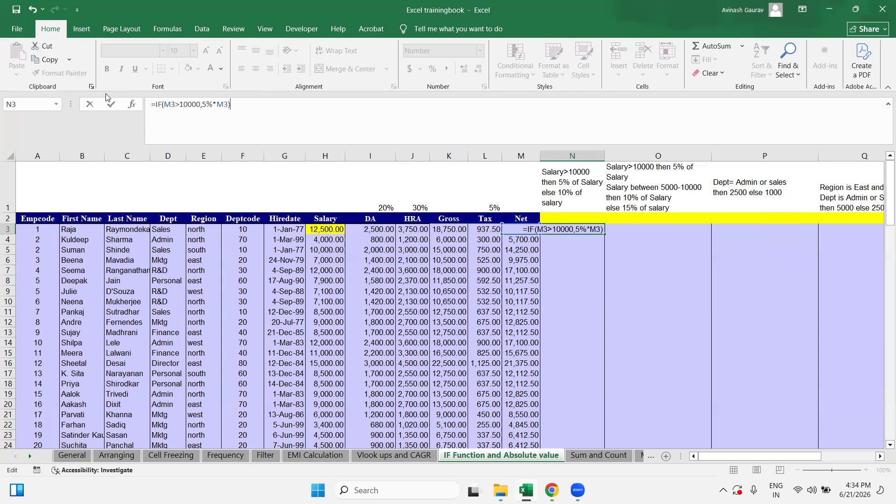
# Step: Complete N3 as =IF(M3>10000,5%*M3,10%*M3), which returns 890.63
pyautogui.write(',')
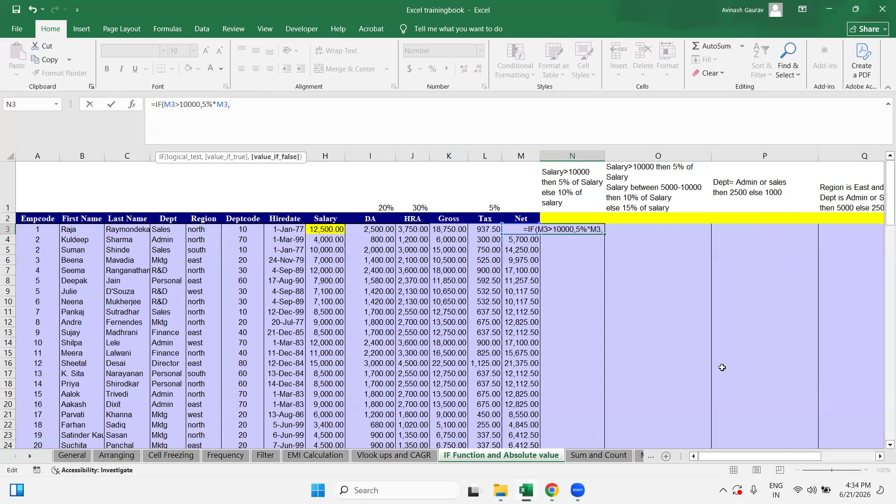
pyautogui.write('10%*')
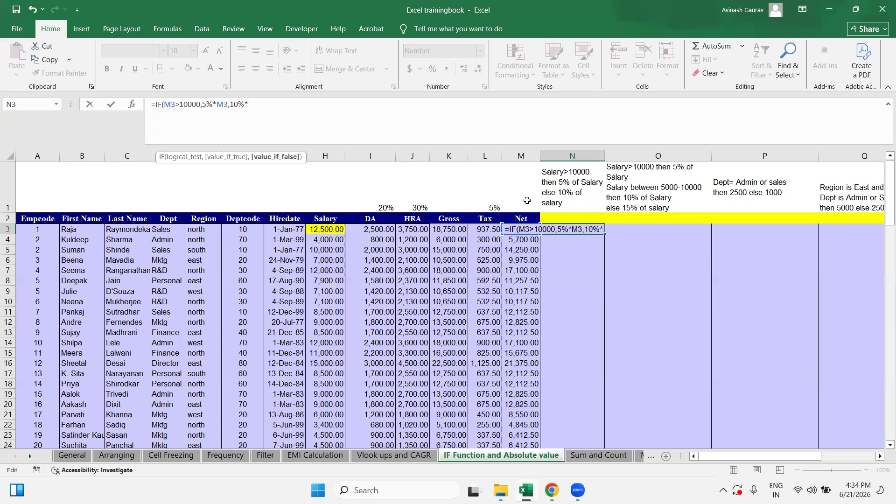
pyautogui.click(488, 228)
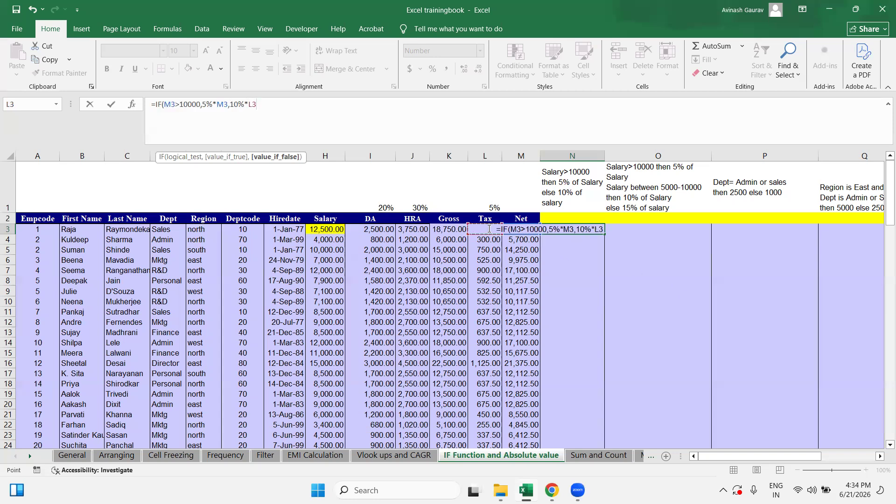
pyautogui.press('Right')
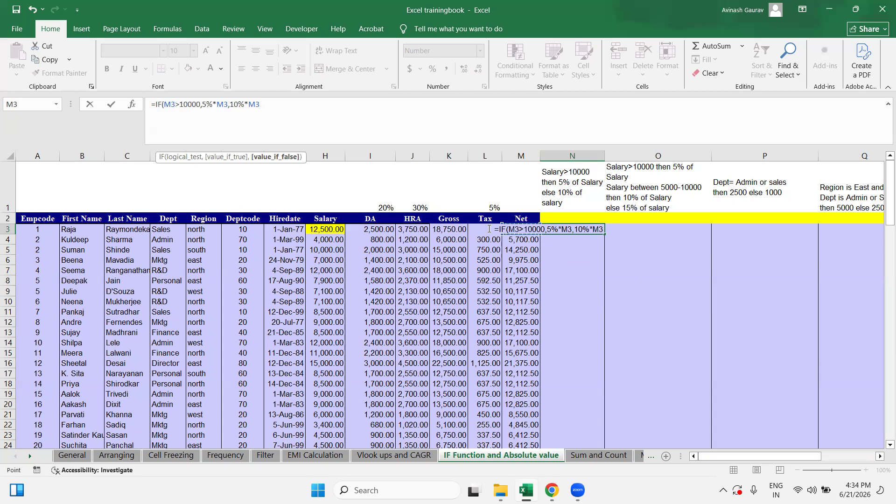
pyautogui.write(')')
pyautogui.press('Return')
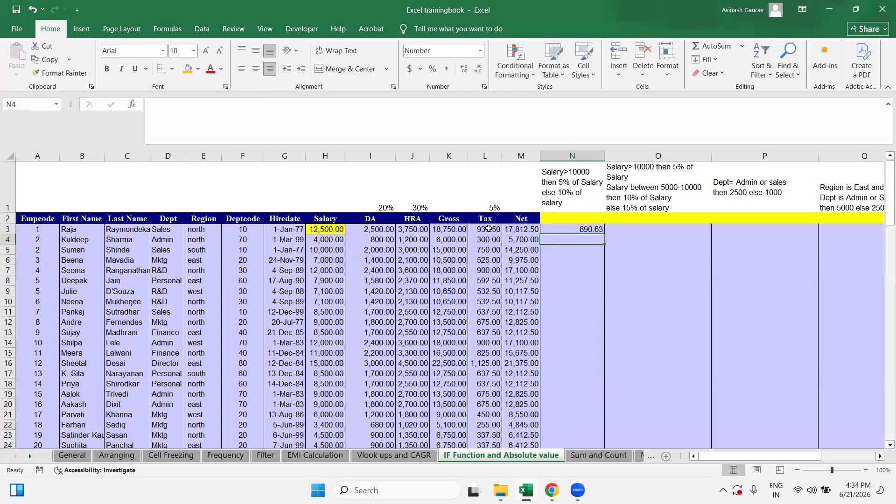
pyautogui.press('Up')
# Step: Undo the stray 'V' accidentally entered into N3
pyautogui.press('F2')
pyautogui.write('V')
pyautogui.press('Left')
pyautogui.press('Right')
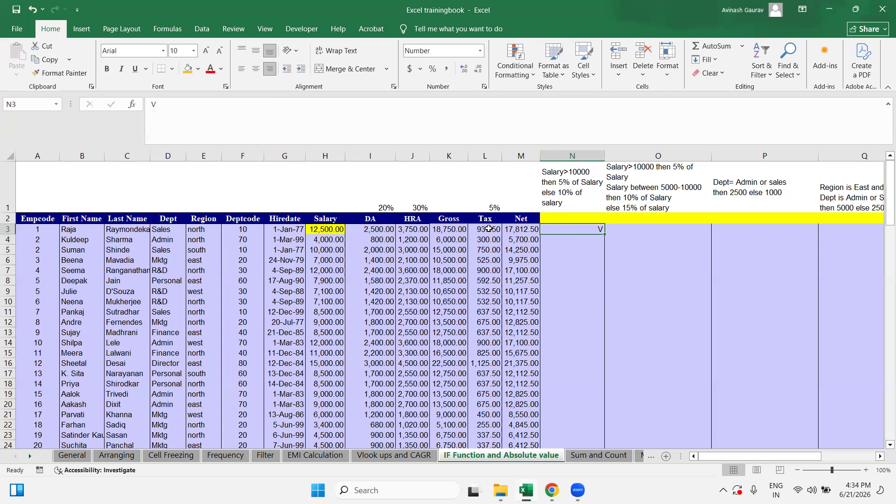
pyautogui.hotkey('ctrl', 'z')
# Step: Copy N3's IF formula and paste it down column N to the last employee
pyautogui.press('Left')
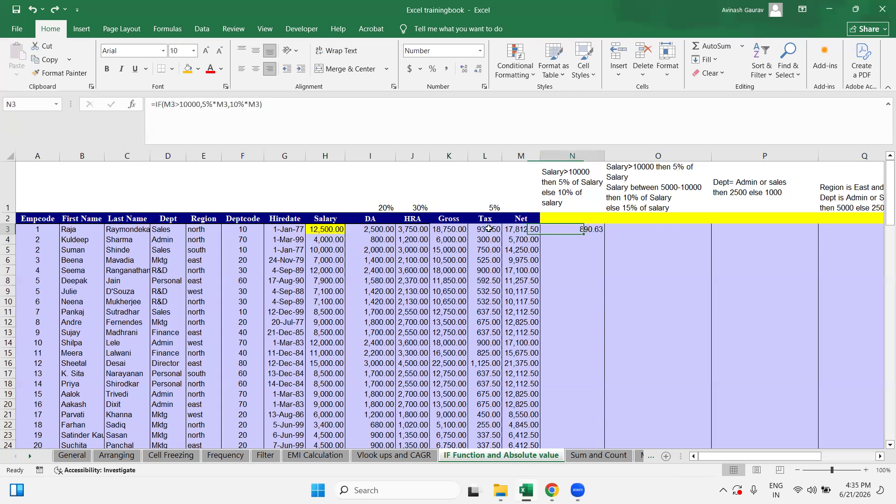
pyautogui.hotkey('ctrl', 'c')
pyautogui.hotkey('ctrl', 'Down')
pyautogui.press('Right')
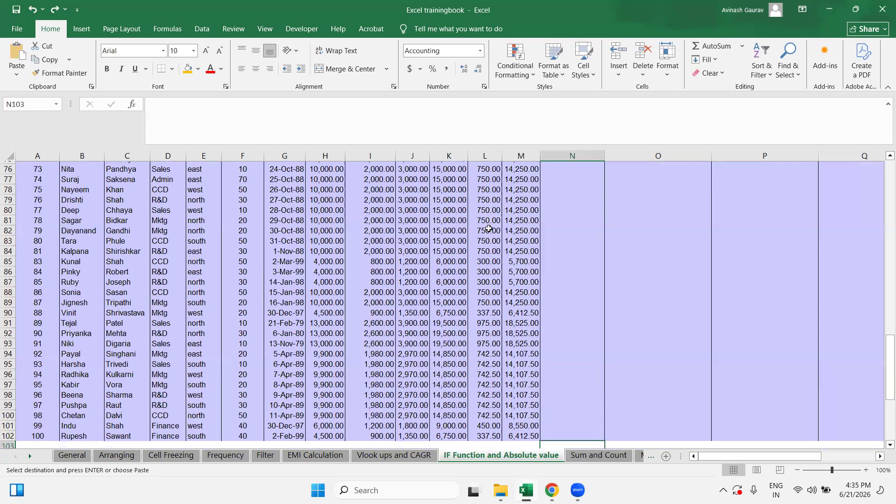
pyautogui.hotkey('ctrl', 'shift', 'Up')
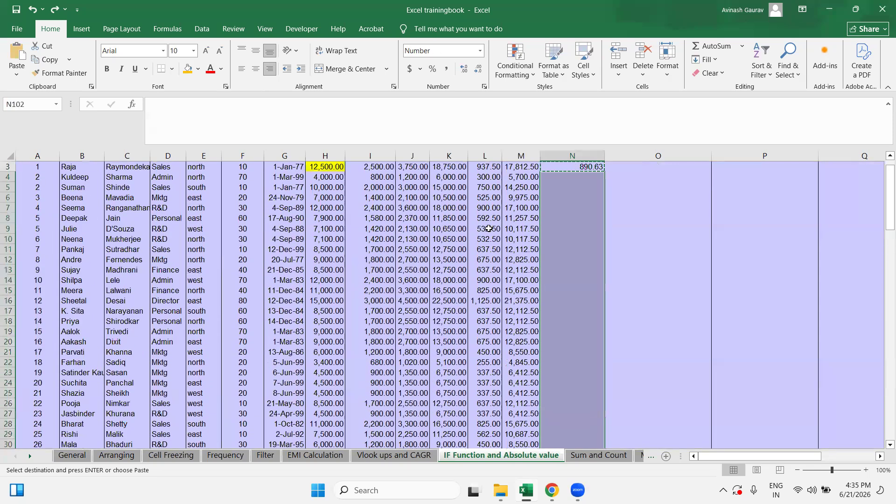
pyautogui.hotkey('ctrl', 'v')
# Step: Check the filled results such as 570.00 and 712.50, then select O3
pyautogui.hotkey('ctrl', 'Up')
pyautogui.hotkey('ctrl', 'Up')
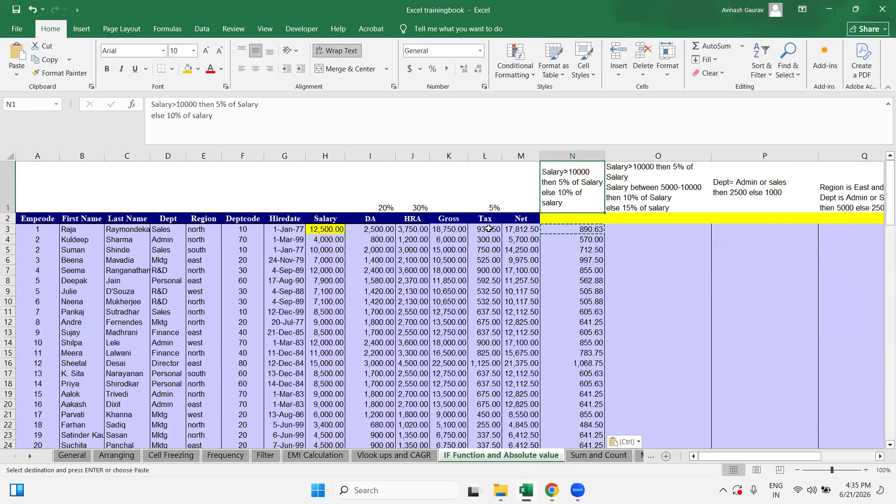
pyautogui.press('Down')
pyautogui.press('Down')
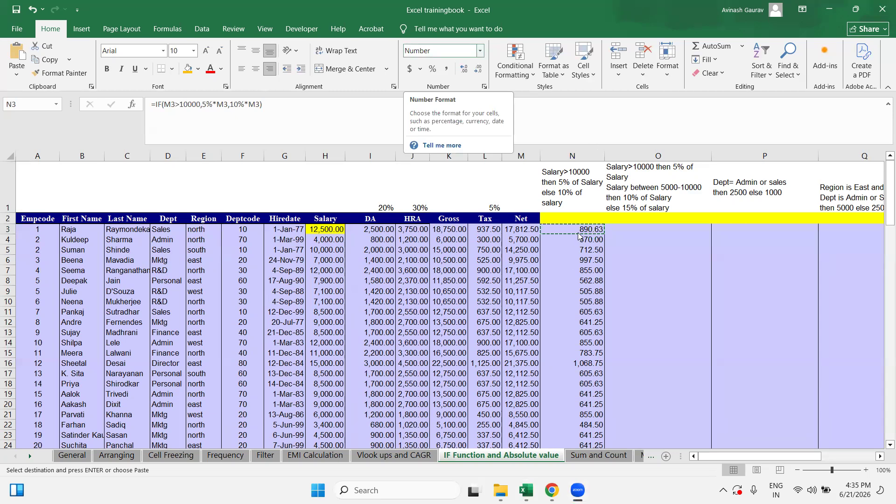
pyautogui.hotkey('ctrl', 'v')
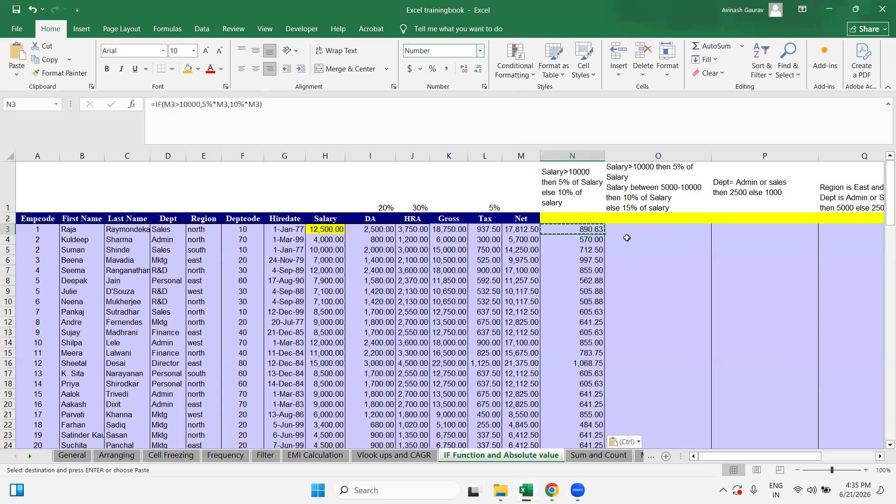
pyautogui.click(628, 239)
pyautogui.click(629, 233)
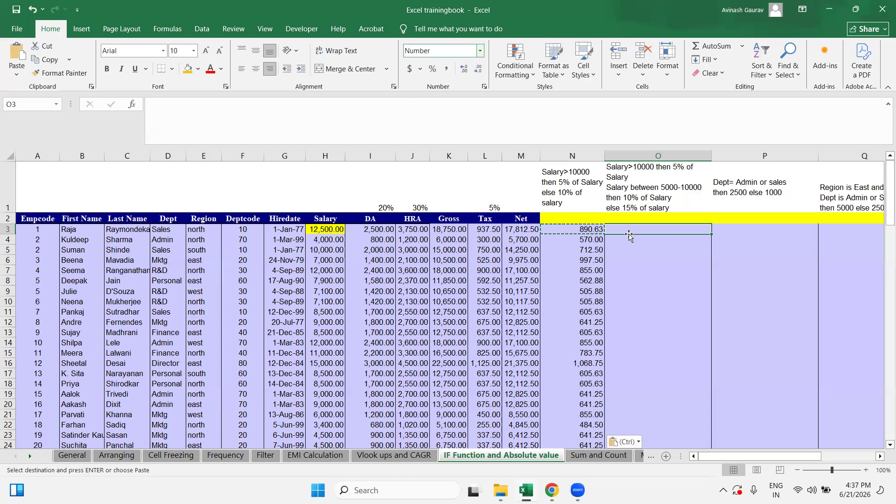
# Step: Start O3's nested formula as =IF(M3>10000,M3*5%, ready for a second IF
pyautogui.write('=IF')
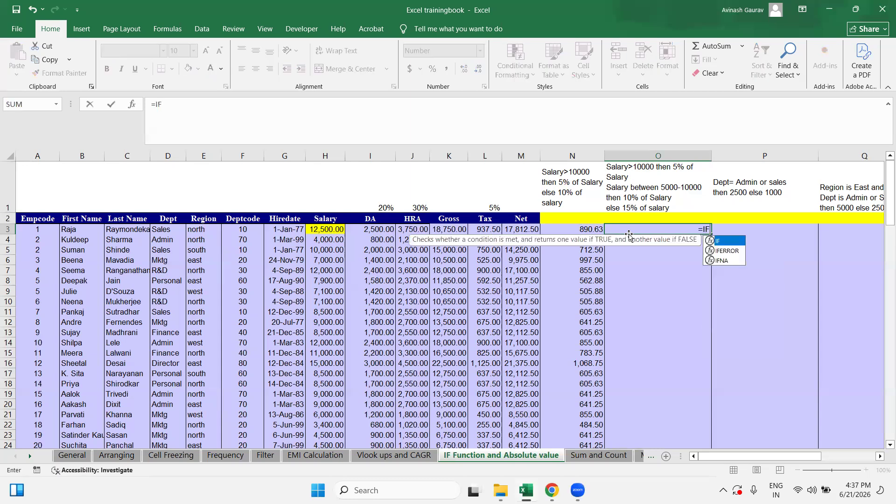
pyautogui.write('(')
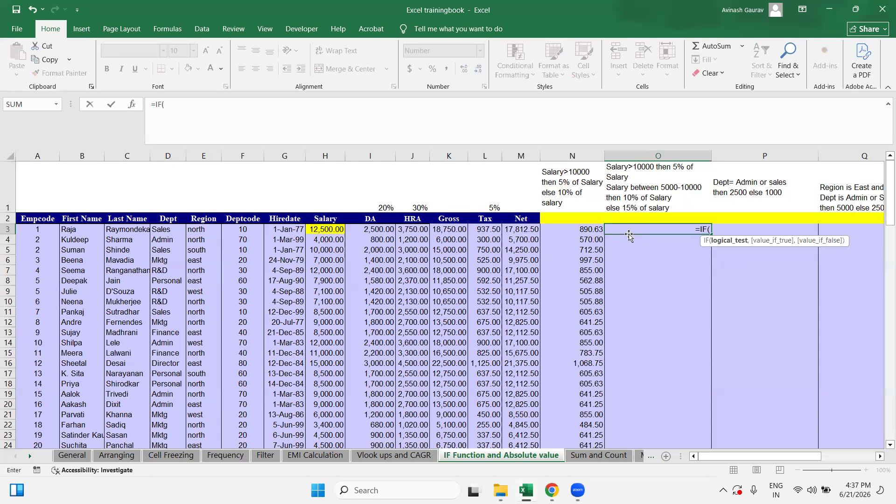
pyautogui.click(535, 227)
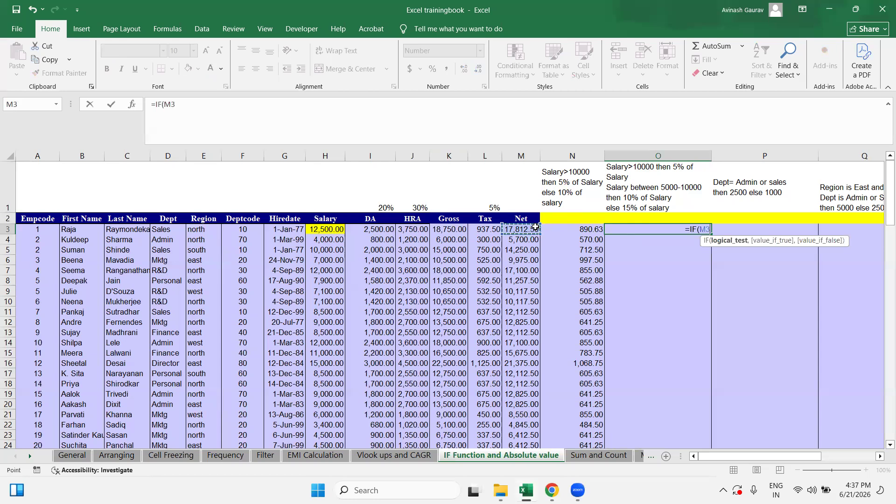
pyautogui.write('>10000')
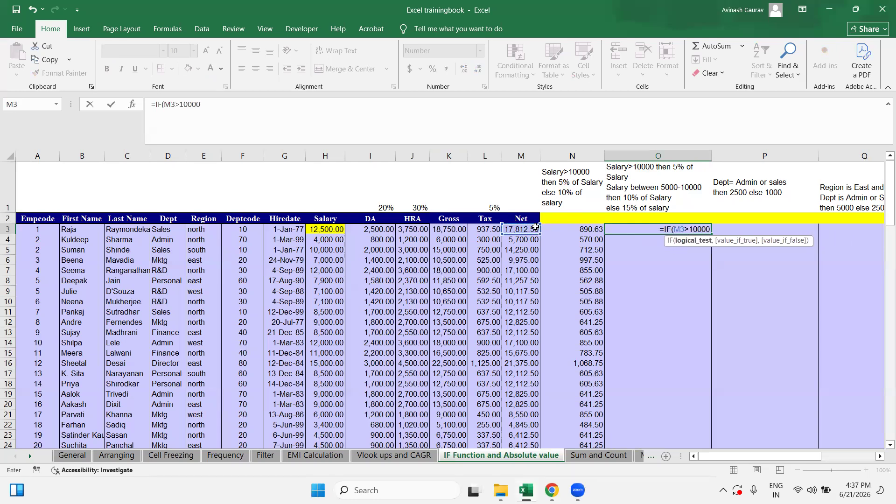
pyautogui.write(',')
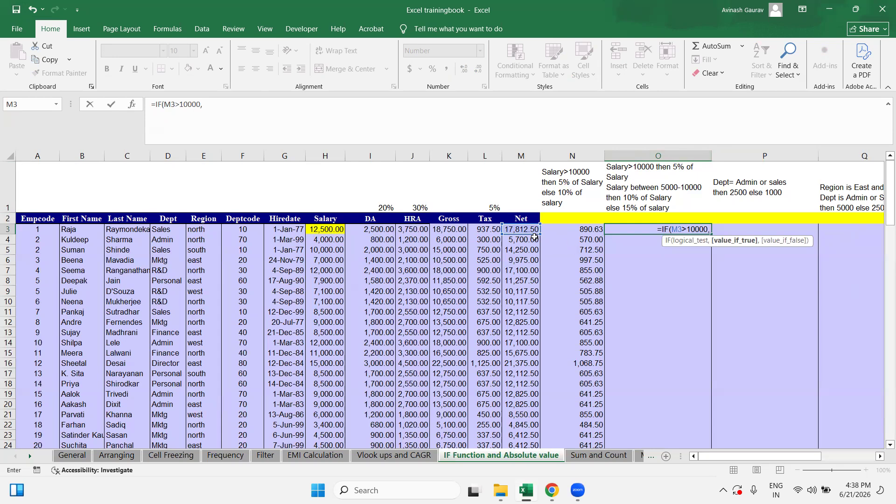
pyautogui.click(523, 228)
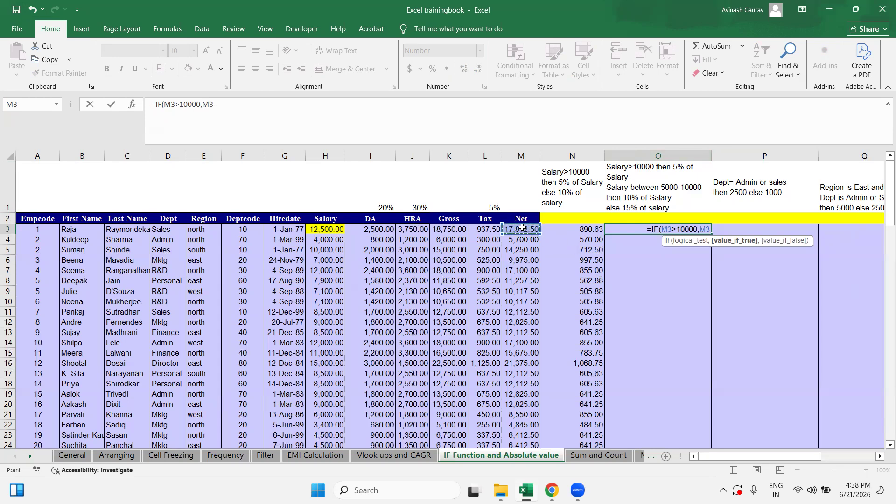
pyautogui.write('&')
pyautogui.press('BackSpace')
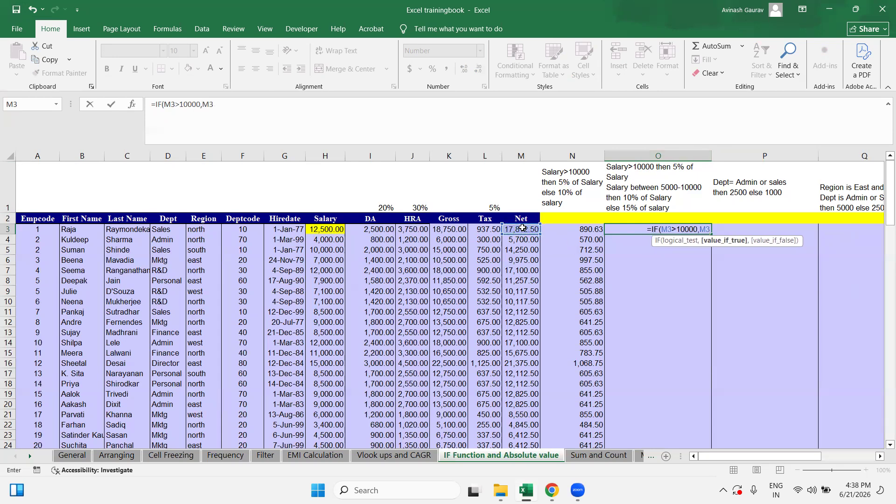
pyautogui.write('*5')
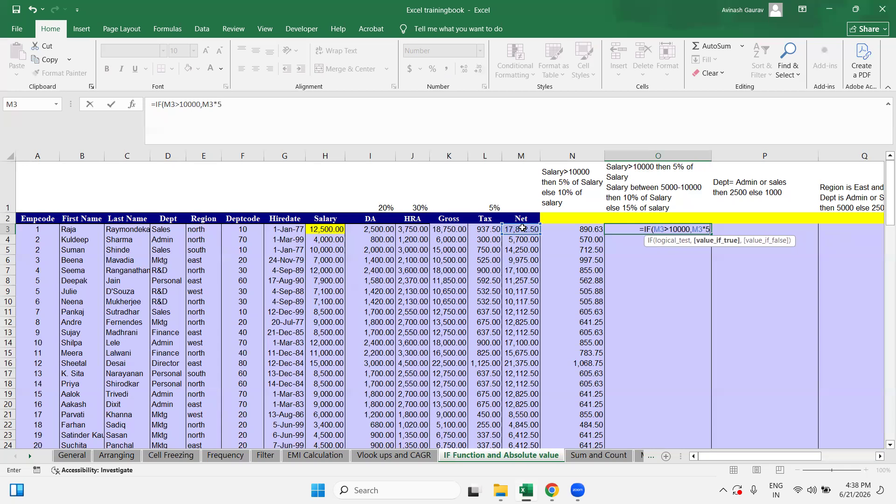
pyautogui.write('%,IF')
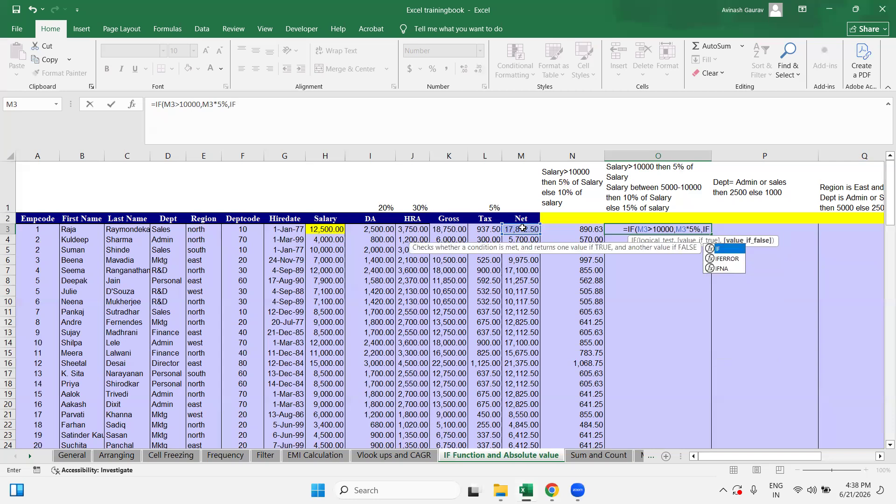
# Step: Complete O3 with IF(M3<=5000,M3*10%,15%*M3)), closing both IFs to return 890.63
pyautogui.write('(')
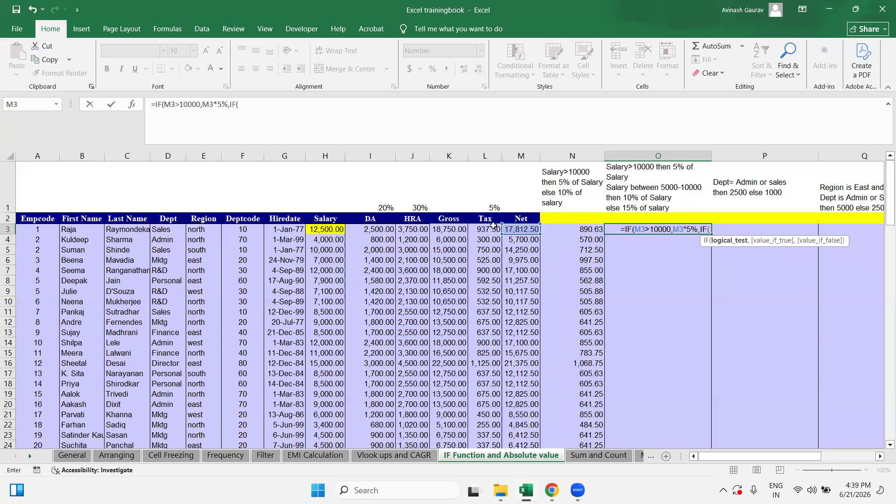
pyautogui.click(514, 228)
pyautogui.write('<')
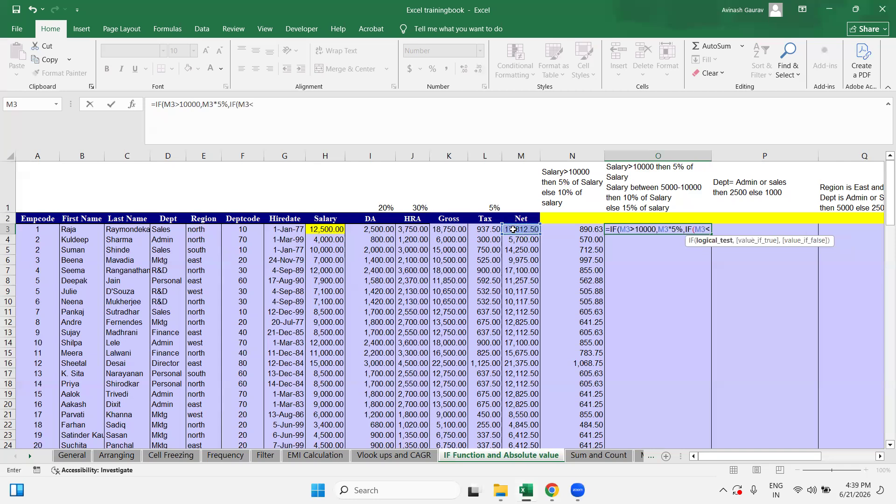
pyautogui.write('=')
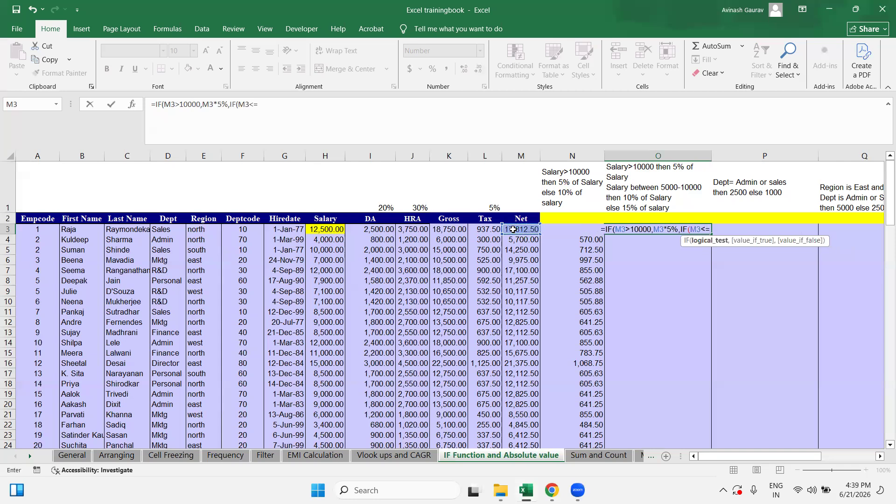
pyautogui.write('5000')
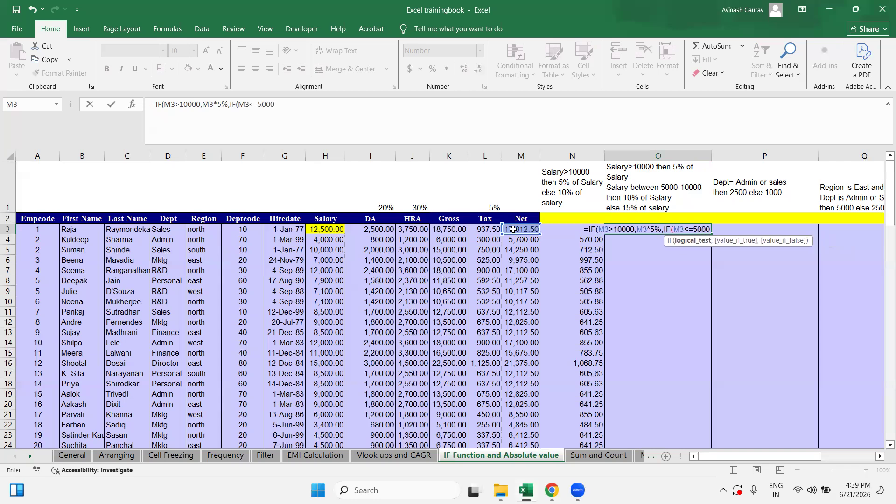
pyautogui.write(',')
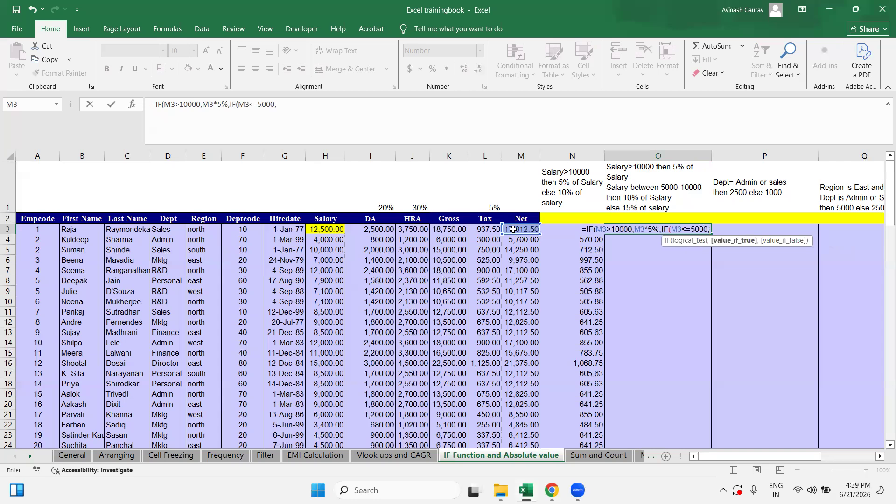
pyautogui.click(519, 229)
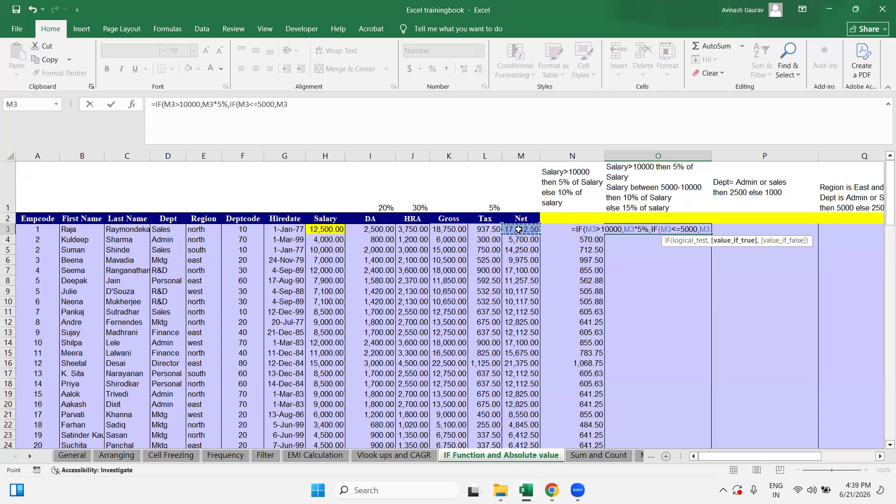
pyautogui.write('*1')
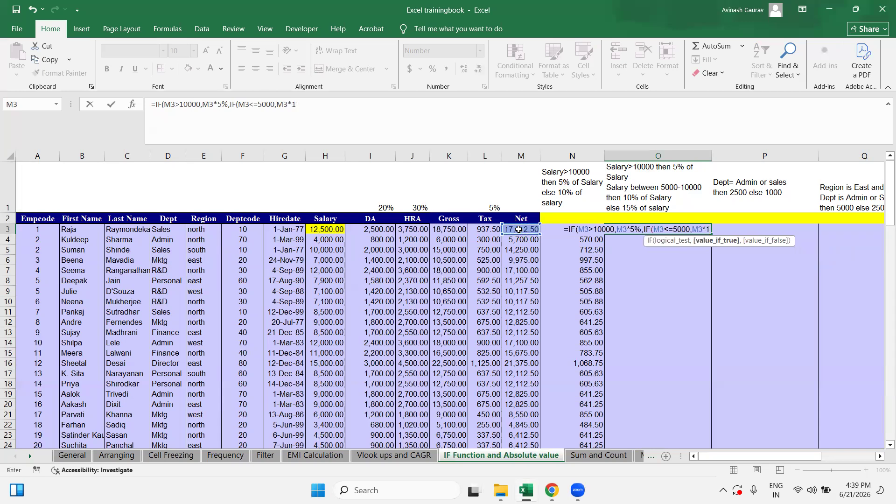
pyautogui.write('0')
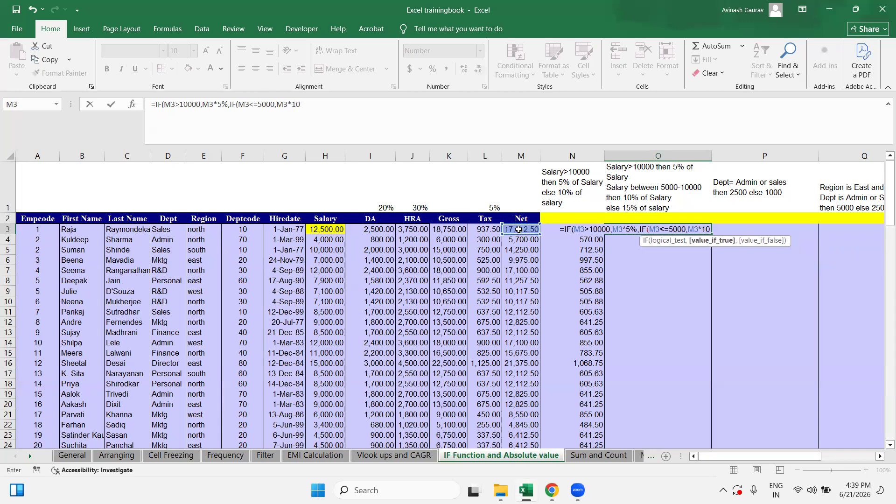
pyautogui.write('%')
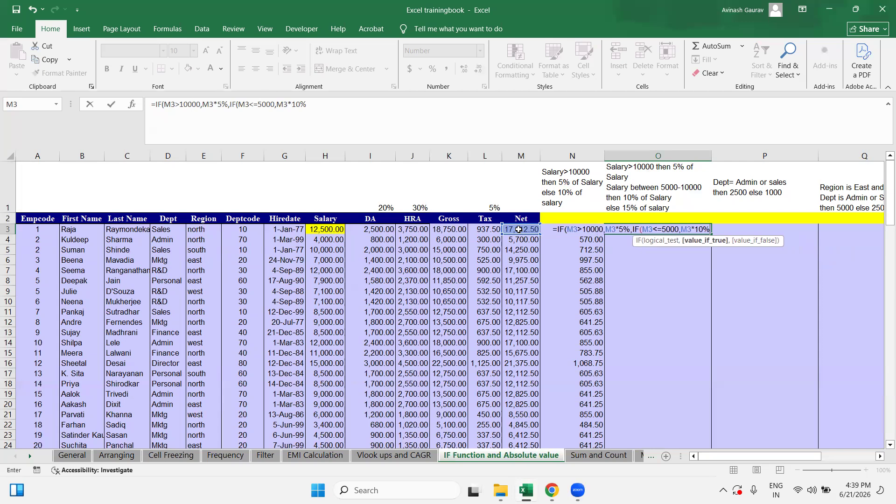
pyautogui.write(',15%')
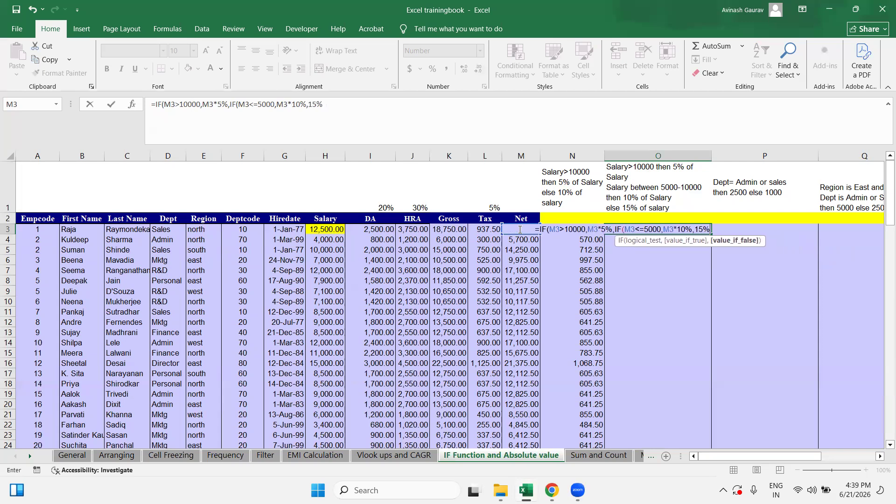
pyautogui.write('*')
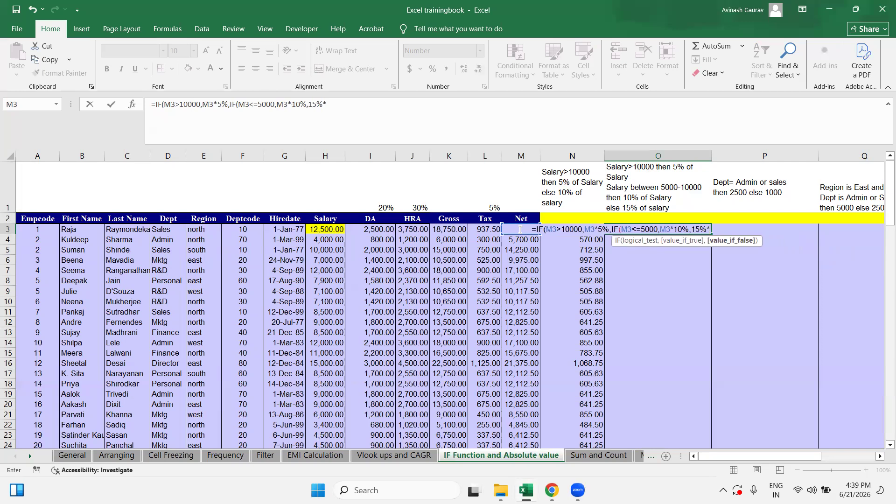
pyautogui.click(490, 230)
pyautogui.press('Right')
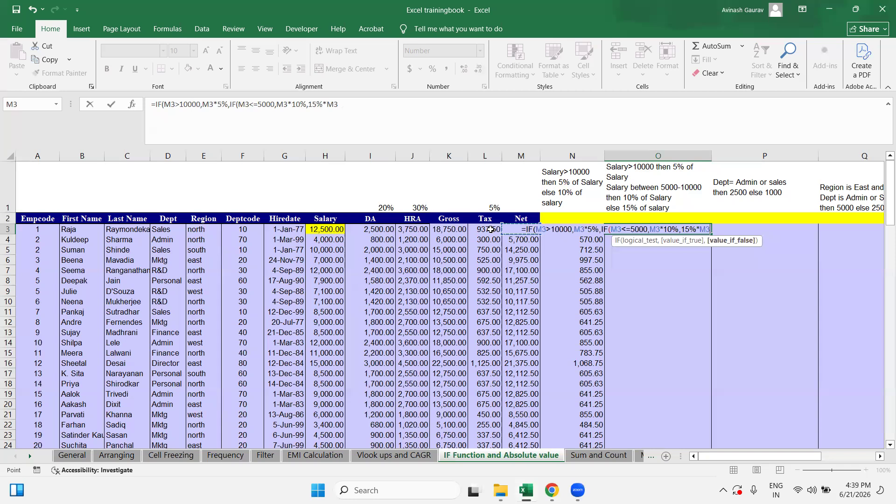
pyautogui.click(408, 110)
pyautogui.write('))')
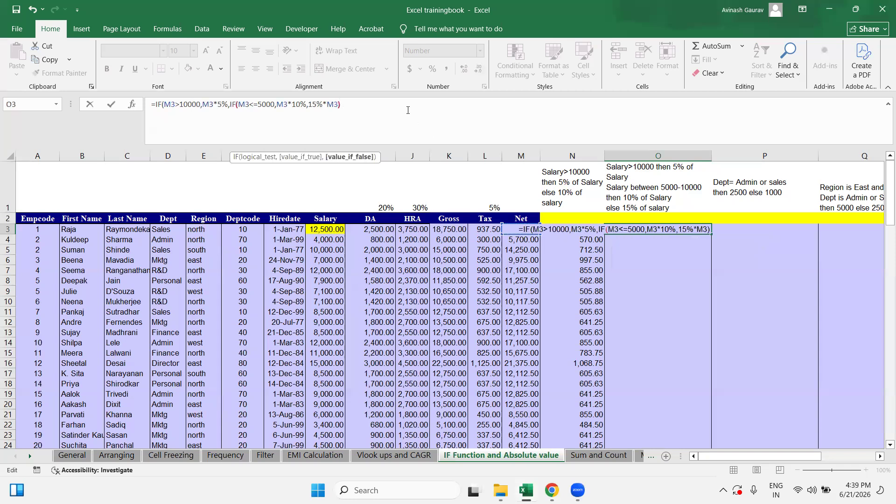
pyautogui.press('Return')
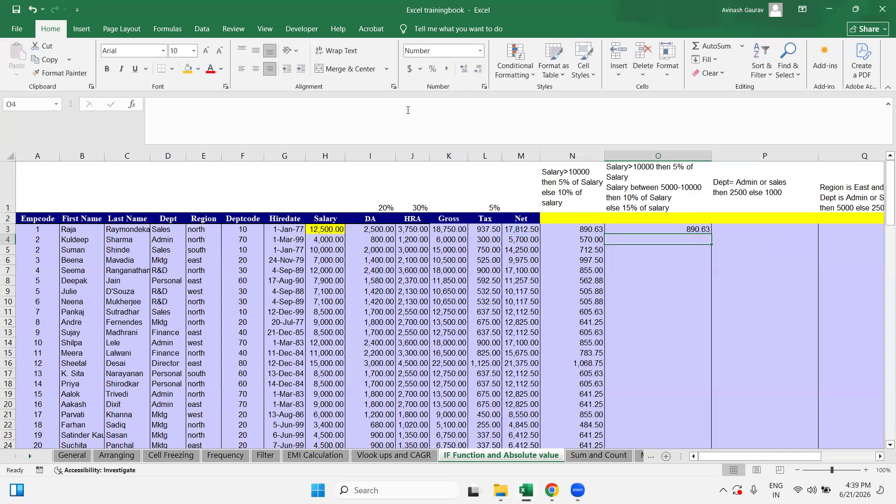
# Step: Paste O3's nested IF down column O to the last employee row, giving values like 855.00 and 1,496.25
pyautogui.press('Up')
pyautogui.hotkey('ctrl', 'c')
pyautogui.press('Left')
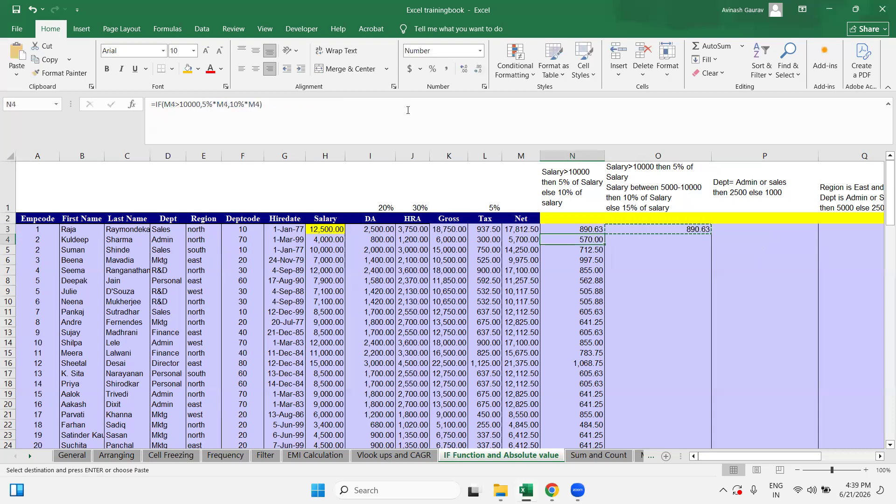
pyautogui.hotkey('ctrl', 'Down')
pyautogui.press('Right')
pyautogui.hotkey('ctrl', 'shift', 'Up')
pyautogui.hotkey('shift', 'Down')
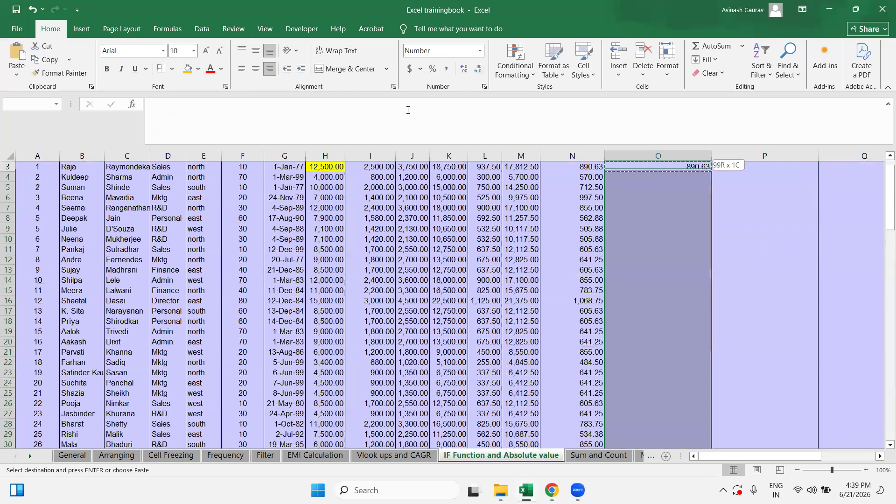
pyautogui.hotkey('ctrl', 'v')
pyautogui.hotkey('ctrl', 'Up')
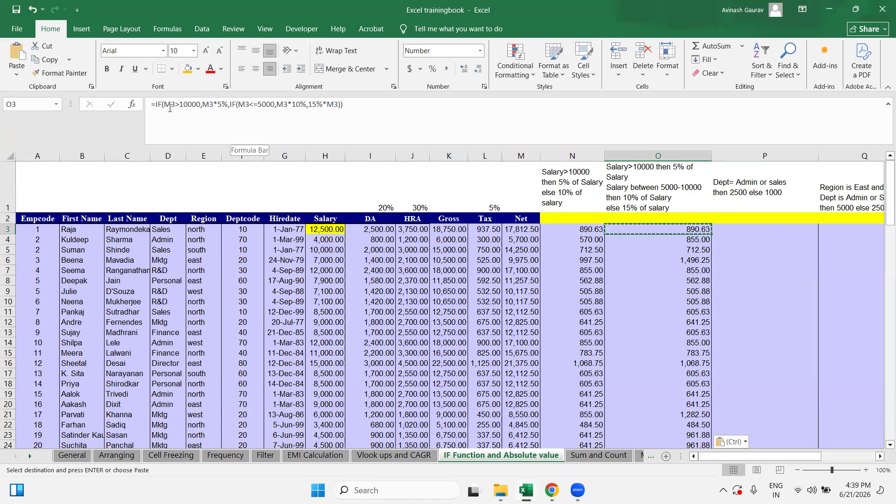
pyautogui.moveTo(201, 103); pyautogui.dragTo(166, 106)
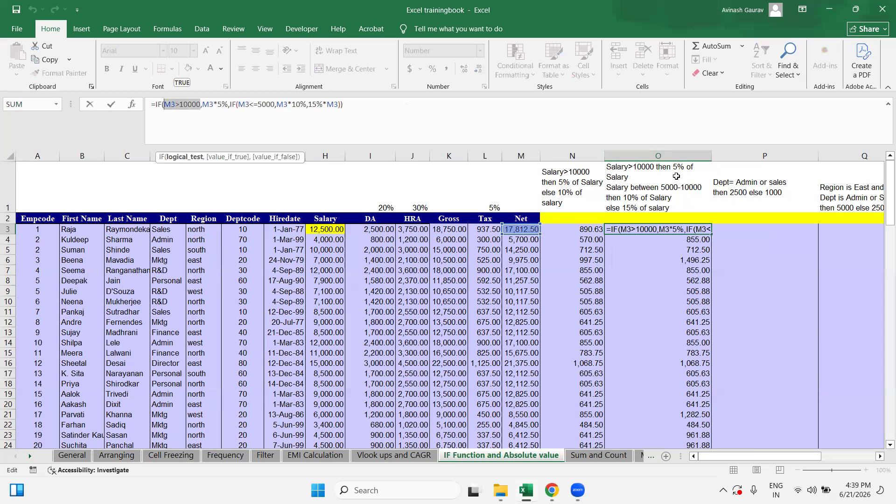
pyautogui.press('Escape')
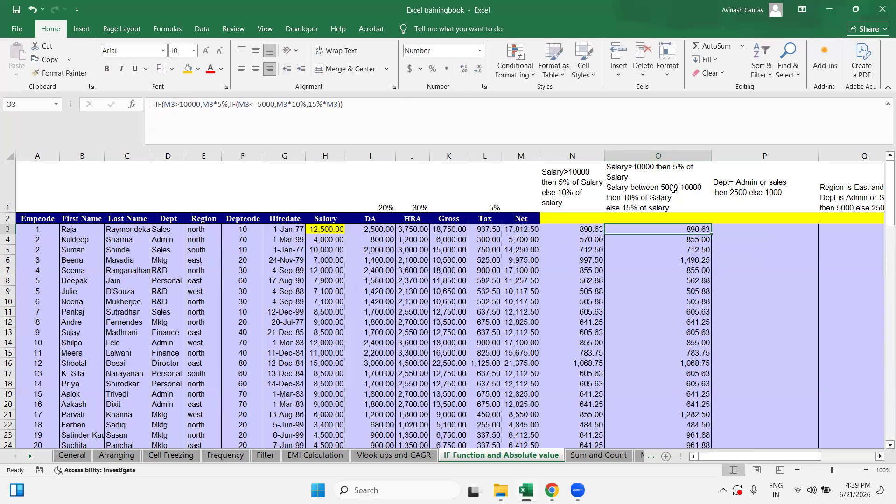
pyautogui.moveTo(274, 104); pyautogui.dragTo(250, 102)
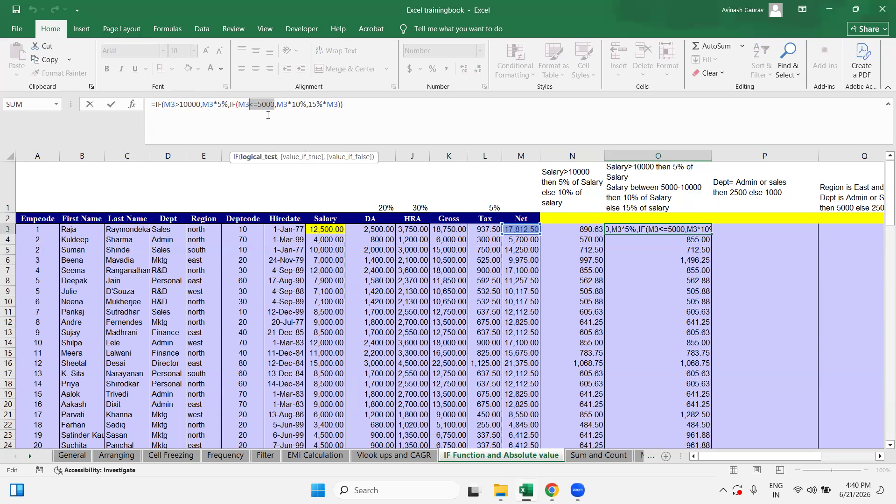
pyautogui.moveTo(273, 101); pyautogui.dragTo(179, 105)
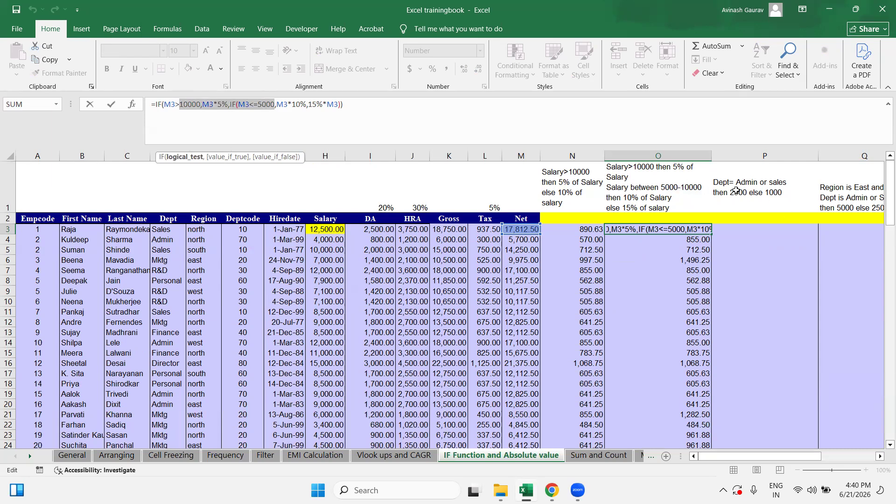
pyautogui.moveTo(238, 104); pyautogui.dragTo(274, 108)
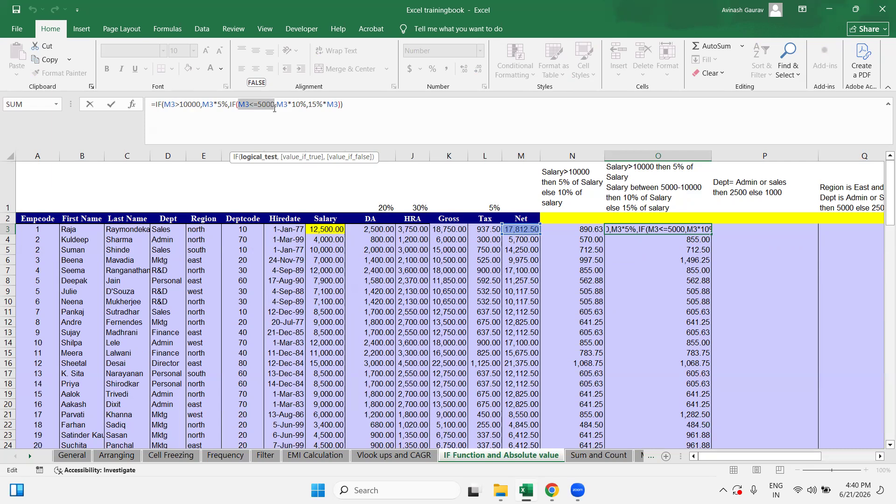
pyautogui.press('Escape')
pyautogui.click(518, 229)
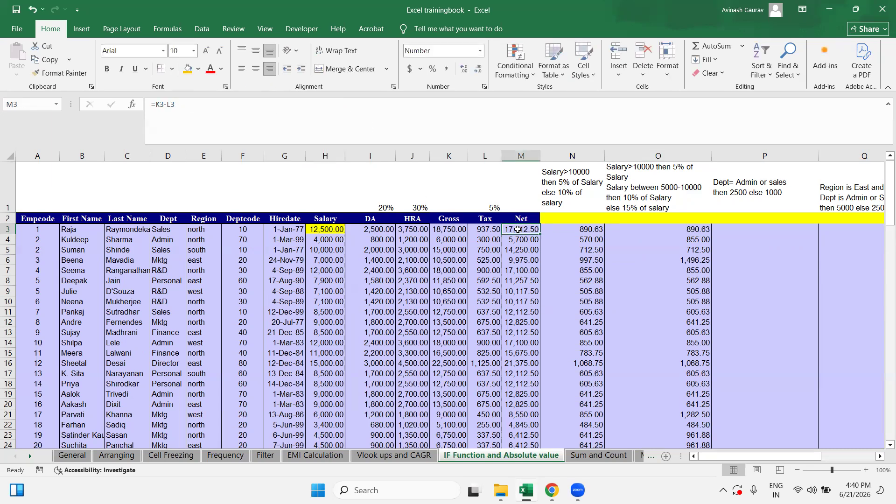
pyautogui.click(671, 227)
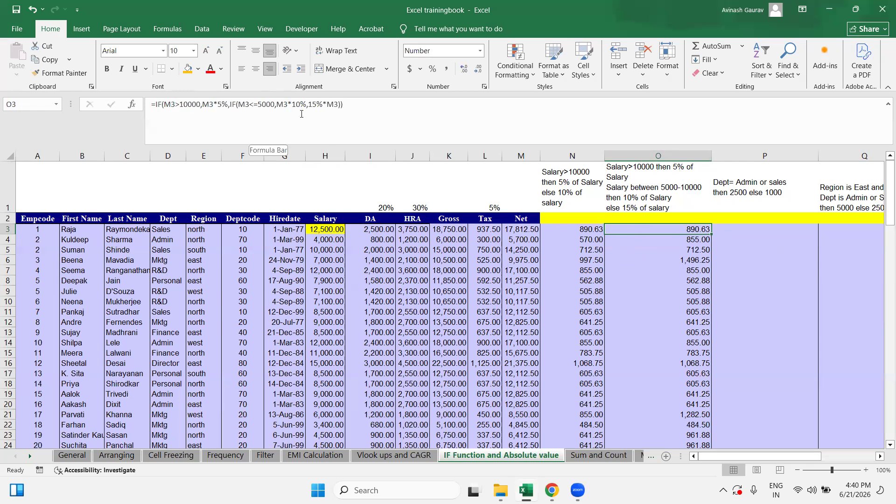
# Step: Change O3's second condition from M3<=5000 to M3>=5000
pyautogui.click(252, 104)
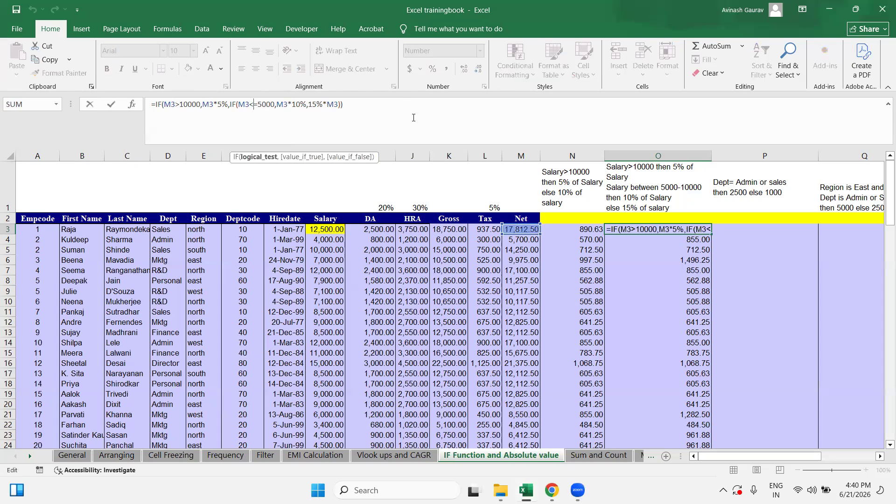
pyautogui.press('BackSpace')
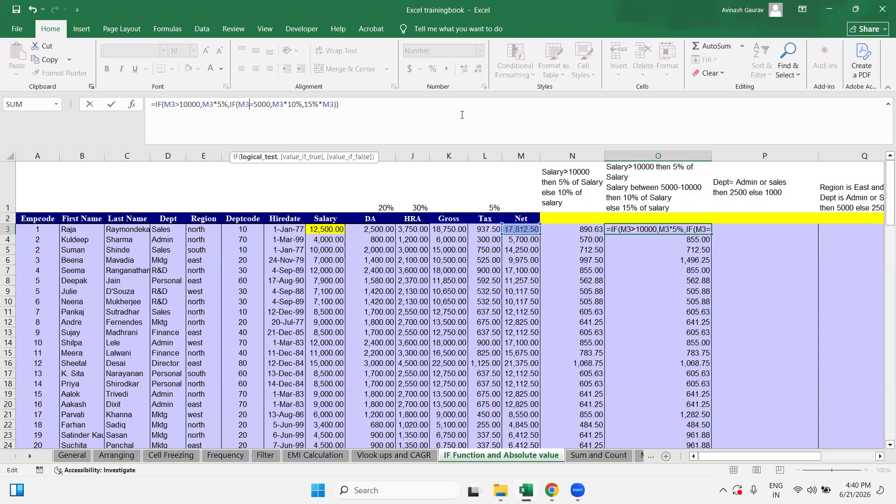
pyautogui.write('>')
pyautogui.press('Return')
# Step: Paste the corrected formula down column O and review its M3>10000 and M3>=5000 conditions
pyautogui.press('Up')
pyautogui.hotkey('ctrl', 'c')
pyautogui.hotkey('ctrl', 'shift', 'Down')
pyautogui.hotkey('ctrl', 'v')
pyautogui.press('Up')
pyautogui.press('Down')
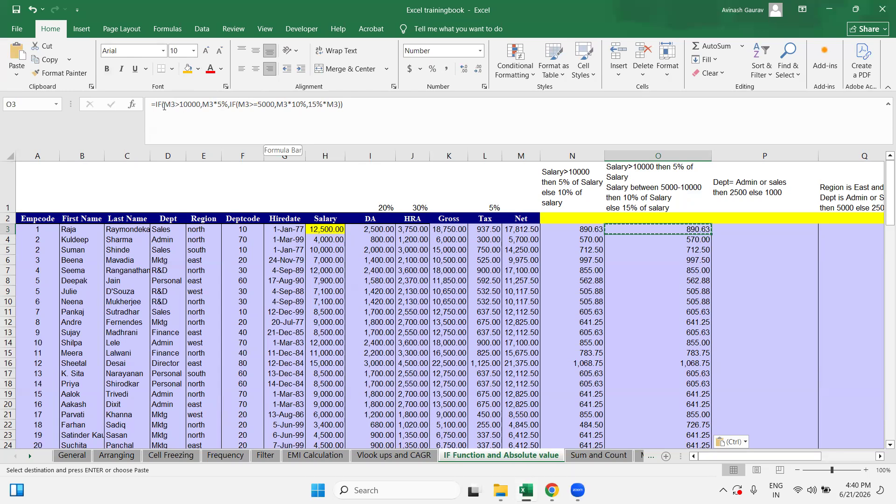
pyautogui.moveTo(164, 105); pyautogui.dragTo(200, 107)
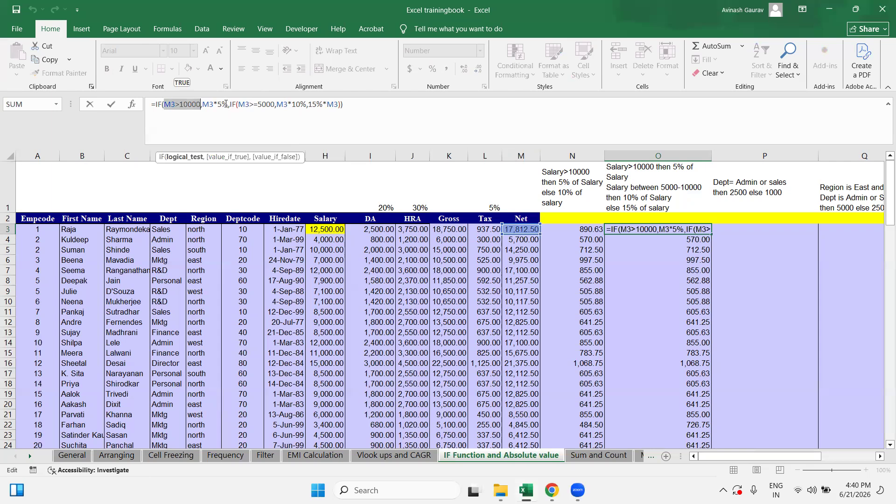
pyautogui.hotkey('ctrl', 'Return')
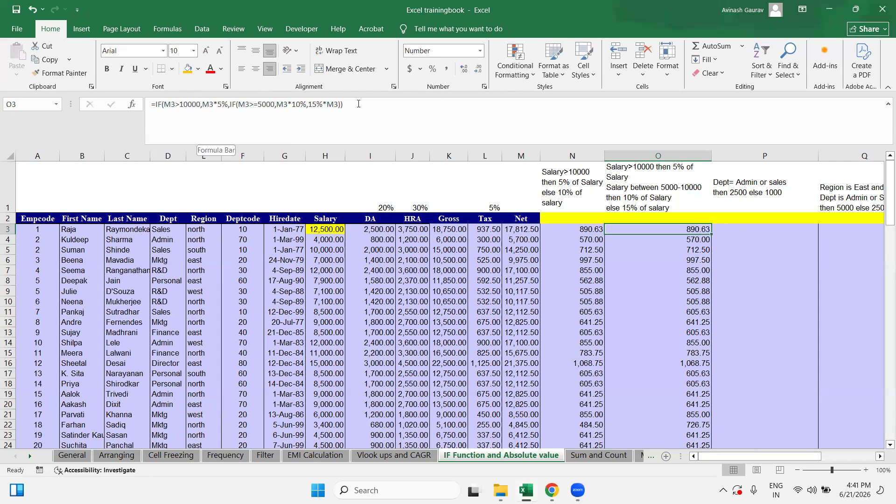
pyautogui.moveTo(239, 106); pyautogui.dragTo(275, 104)
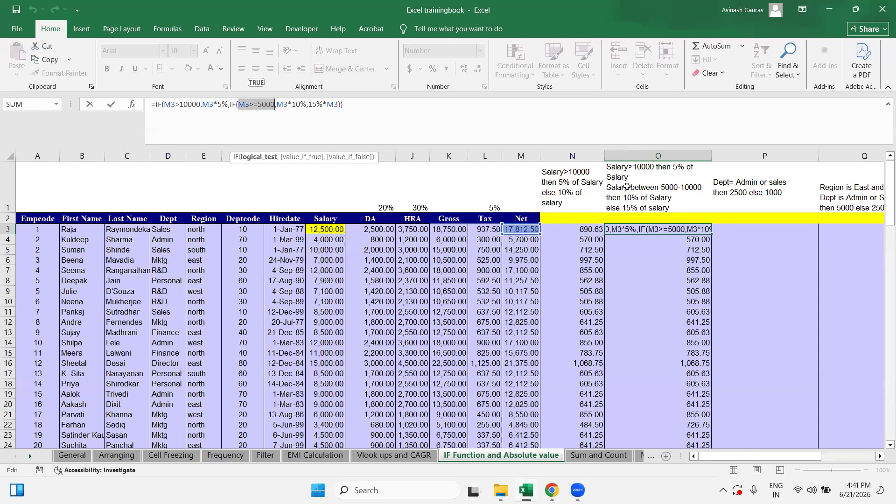
pyautogui.press('Escape')
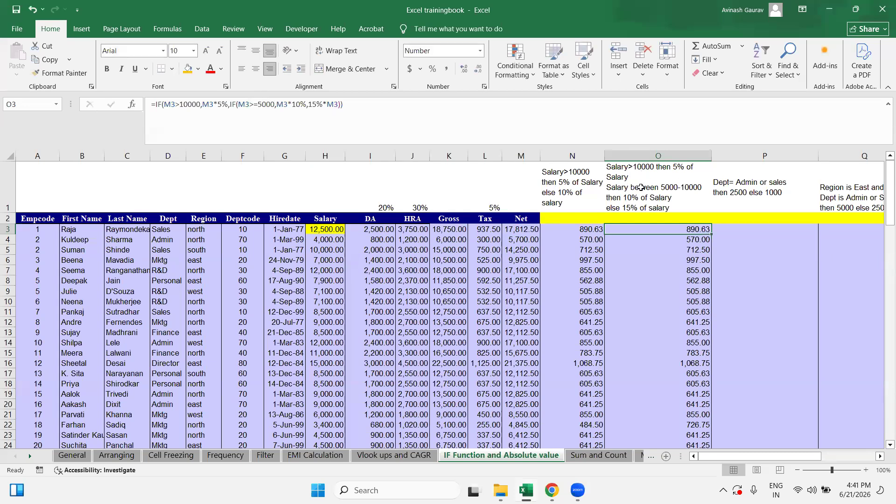
pyautogui.click(673, 186)
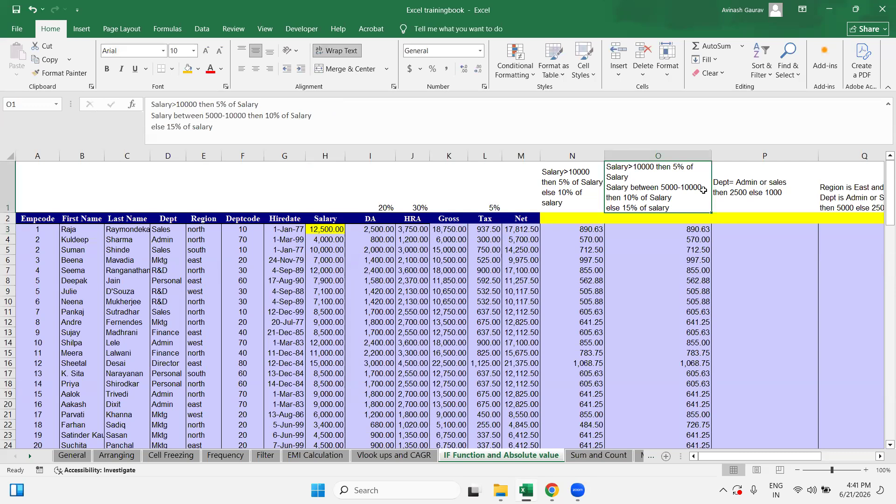
pyautogui.click(659, 229)
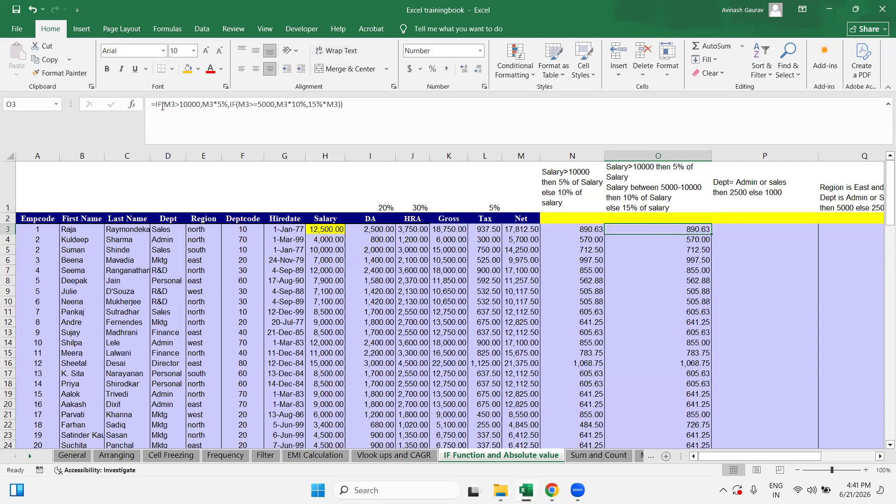
pyautogui.moveTo(162, 106); pyautogui.dragTo(205, 108)
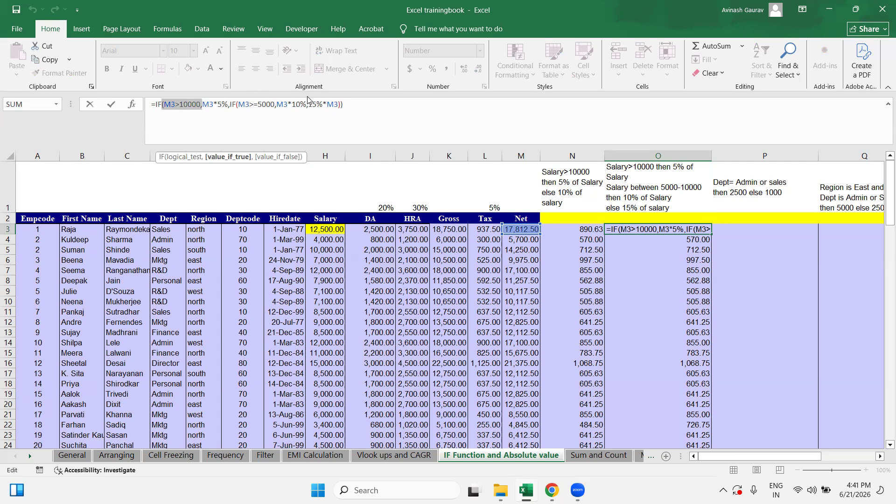
pyautogui.moveTo(239, 104); pyautogui.dragTo(275, 104)
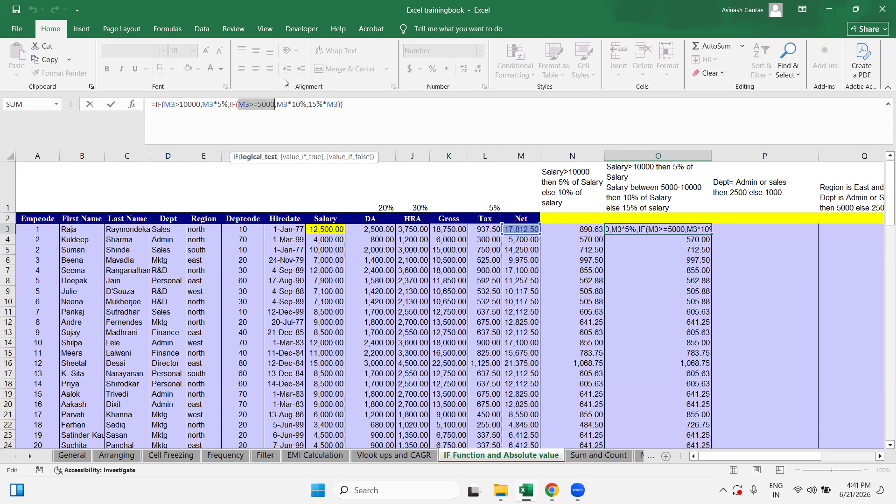
pyautogui.moveTo(275, 104); pyautogui.dragTo(301, 104)
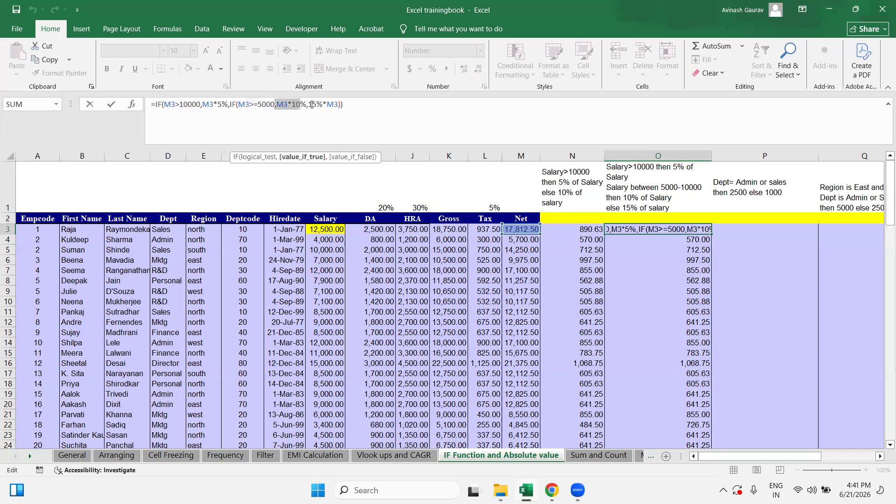
pyautogui.moveTo(307, 104); pyautogui.dragTo(362, 105)
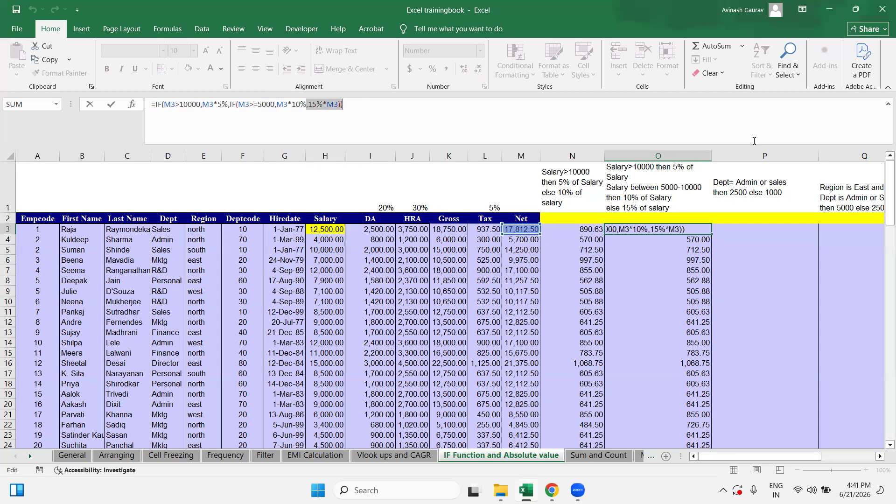
pyautogui.press('Escape')
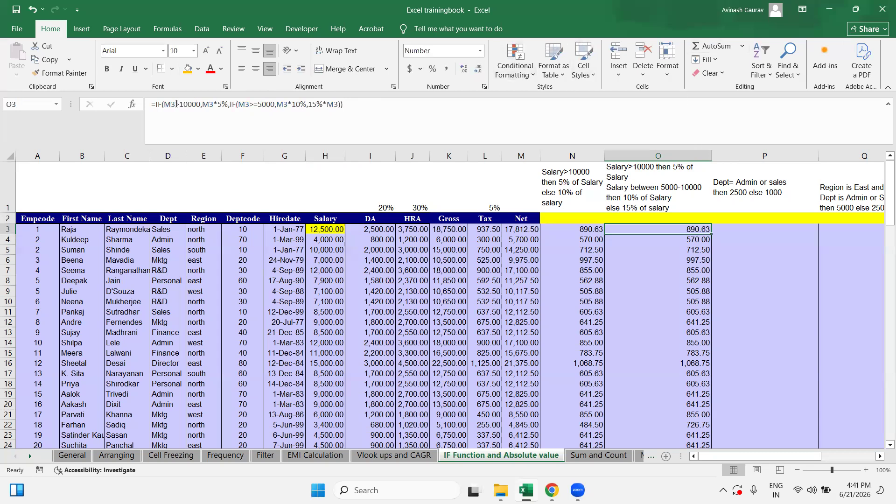
pyautogui.moveTo(164, 104); pyautogui.dragTo(199, 104)
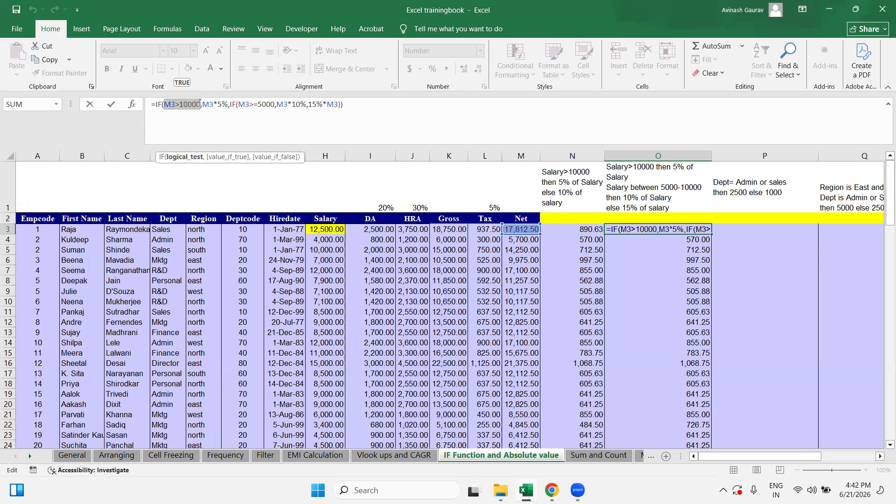
pyautogui.click(198, 101)
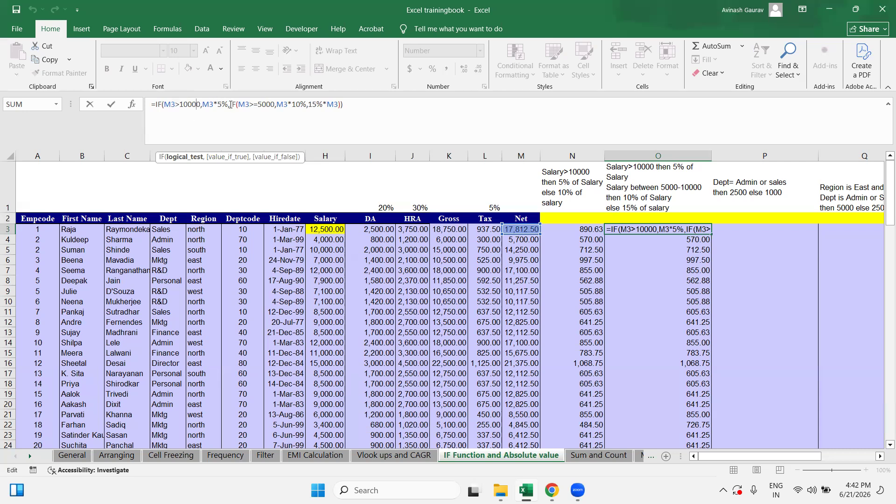
pyautogui.moveTo(229, 104); pyautogui.dragTo(306, 104)
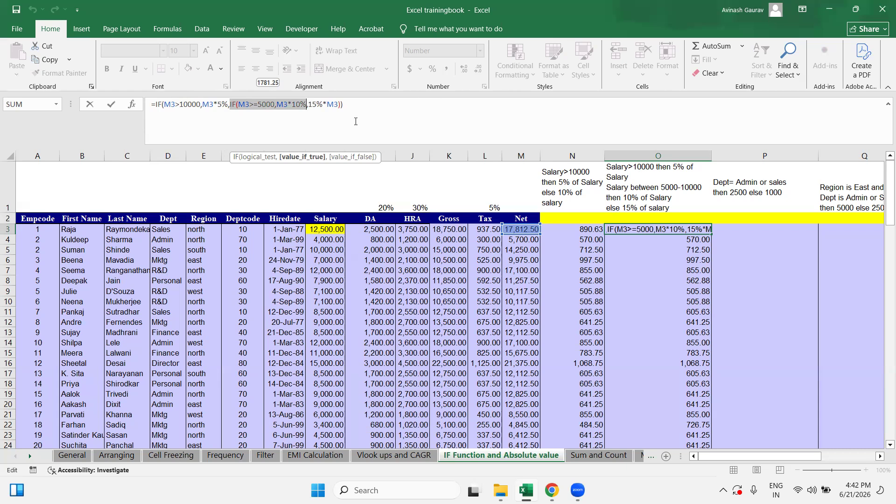
pyautogui.press('Home')
pyautogui.moveTo(238, 104); pyautogui.dragTo(301, 102)
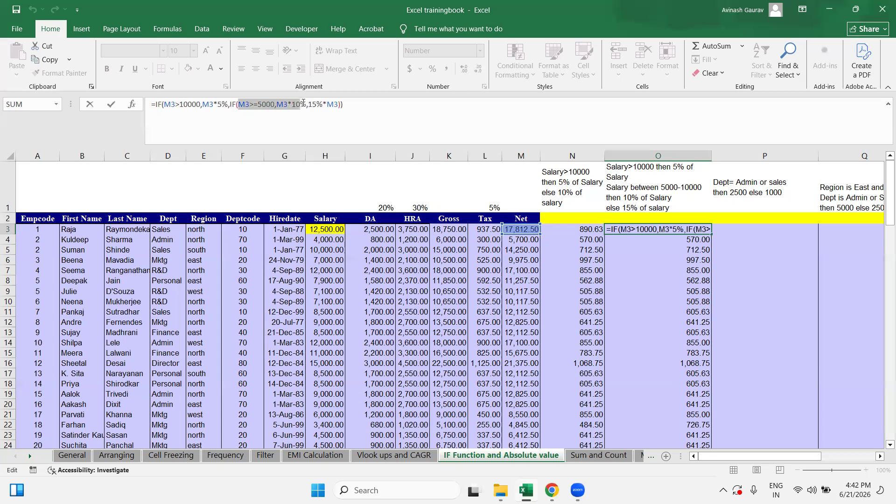
pyautogui.click(288, 106)
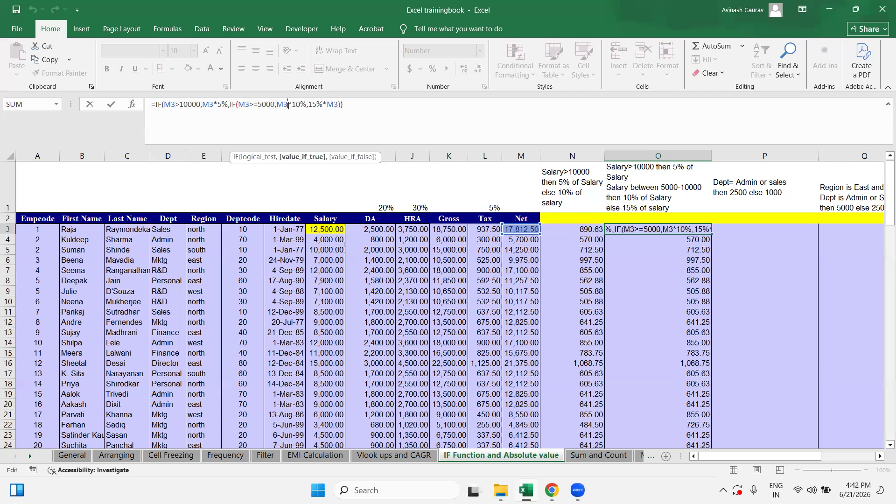
pyautogui.moveTo(276, 104); pyautogui.dragTo(306, 103)
pyautogui.moveTo(238, 104); pyautogui.dragTo(337, 105)
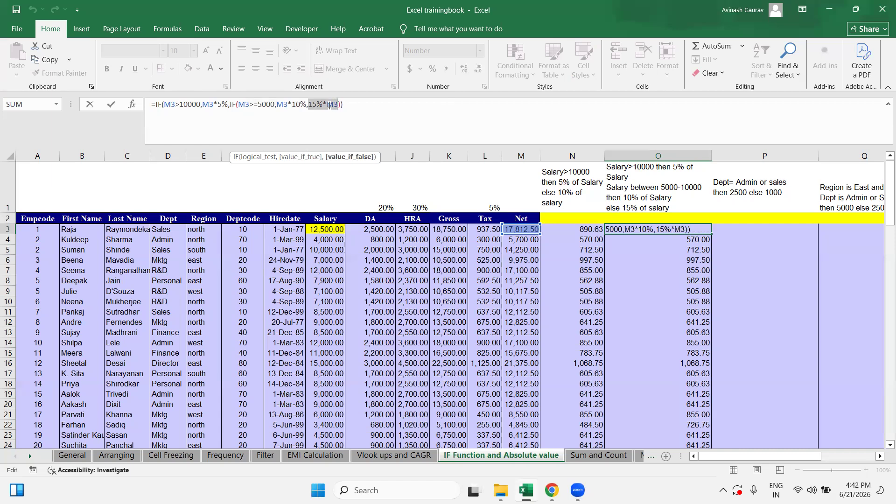
pyautogui.press('Escape')
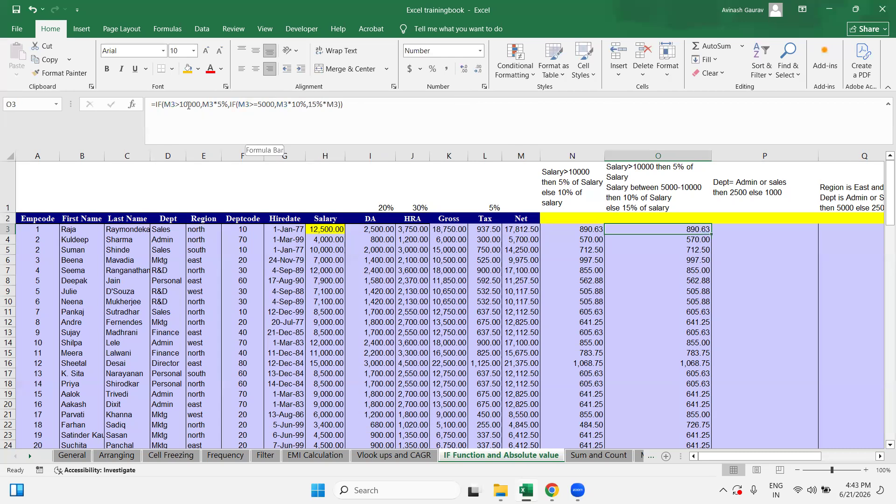
pyautogui.moveTo(199, 104); pyautogui.dragTo(172, 105)
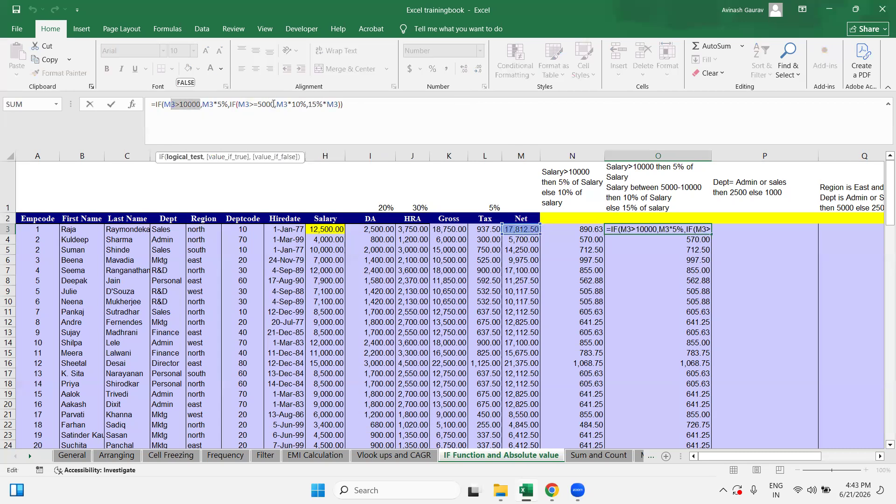
pyautogui.moveTo(275, 105); pyautogui.dragTo(248, 105)
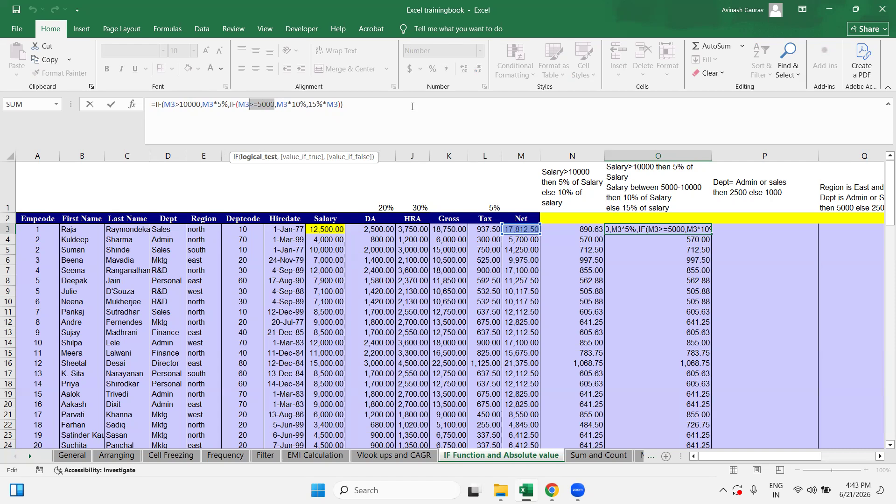
pyautogui.click(413, 106)
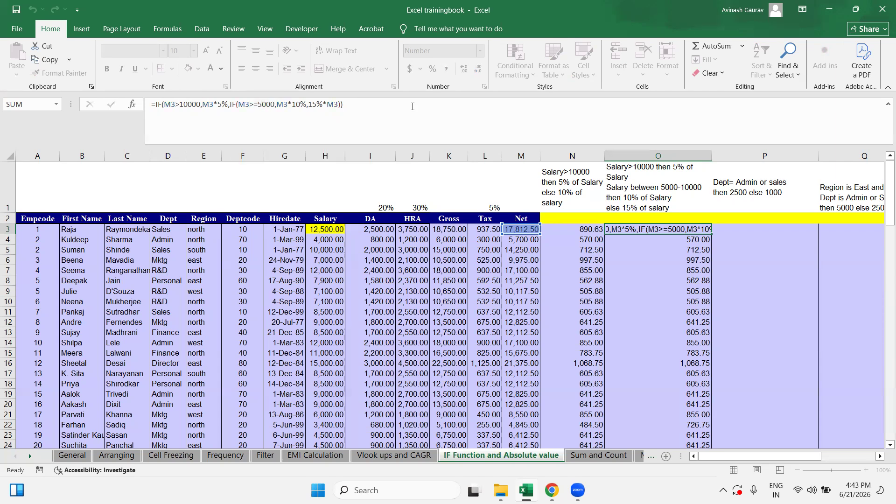
pyautogui.press('Escape')
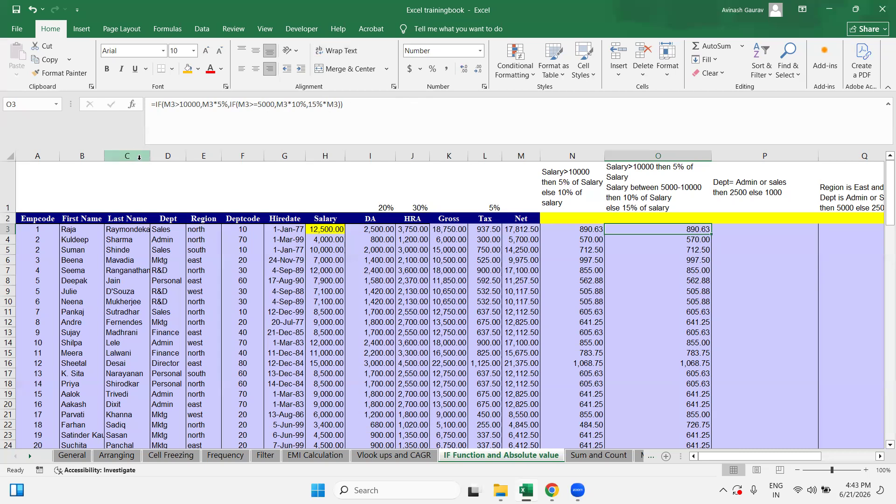
# Step: Bring the Excel workbook back into focus
pyautogui.click(881, 5)
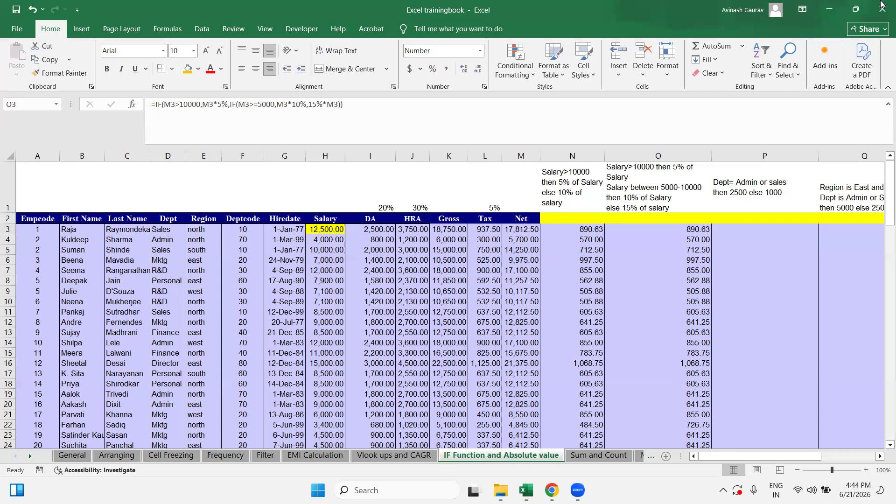
pyautogui.click(683, 244)
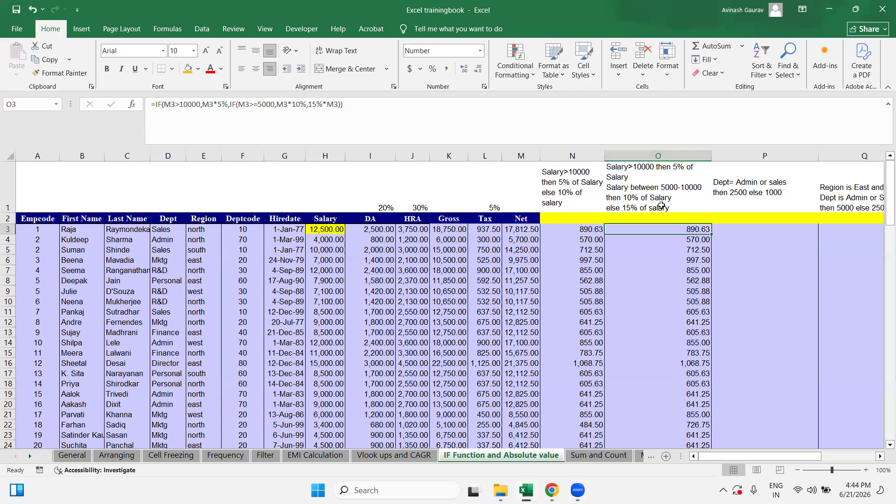
# Step: Enter the labels 'OR' in R1 and 'AND' in R2
pyautogui.press('Right')
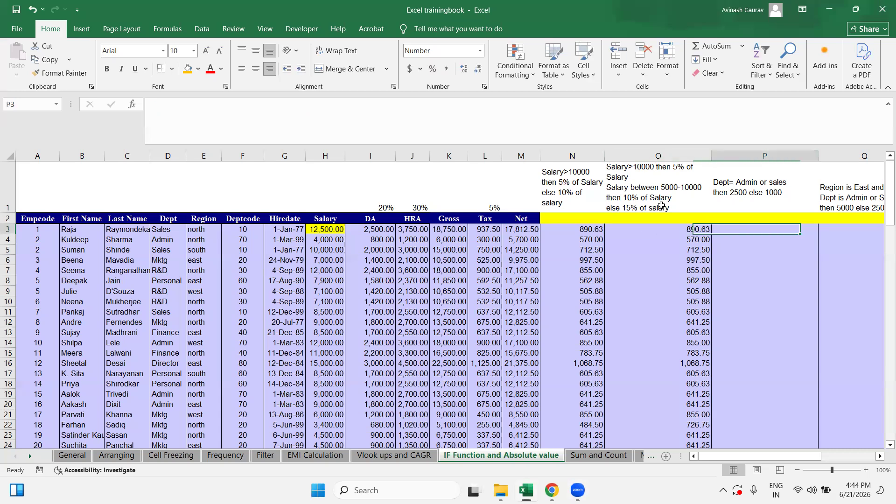
pyautogui.press('Right')
pyautogui.press('Right')
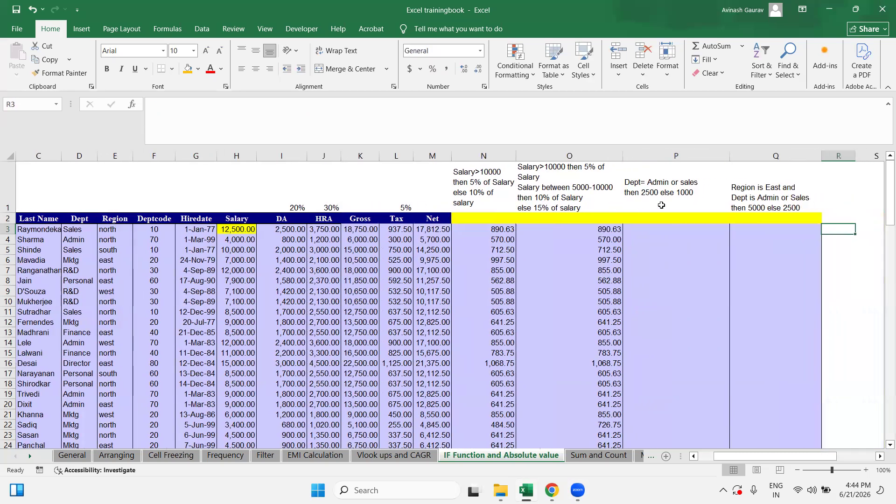
pyautogui.press('Left')
pyautogui.press('Left')
pyautogui.press('Left')
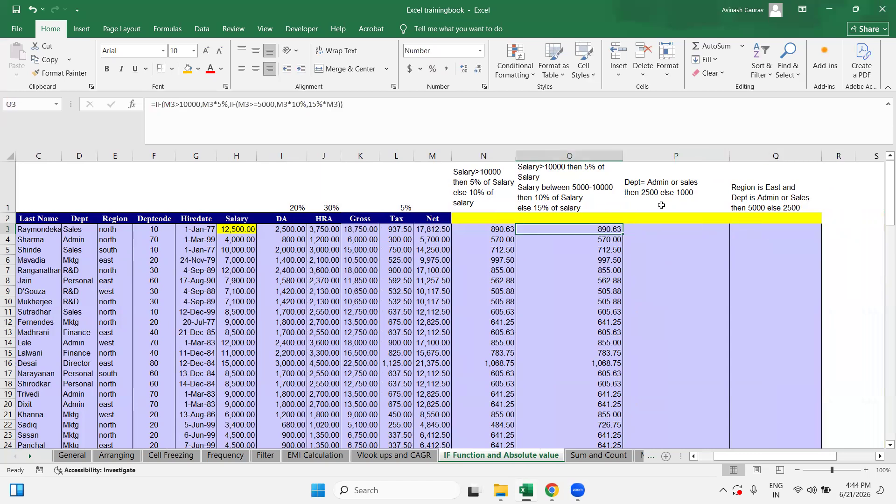
pyautogui.click(710, 171)
pyautogui.click(850, 183)
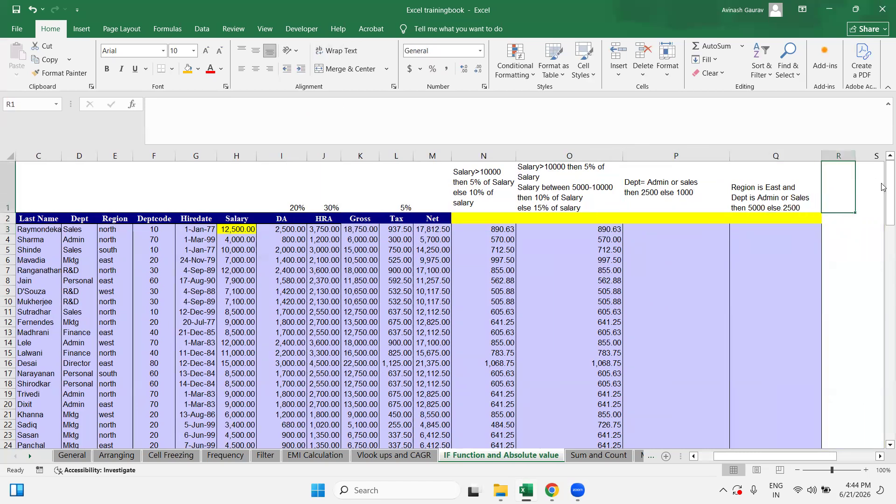
pyautogui.press('capslock')
pyautogui.write('or')
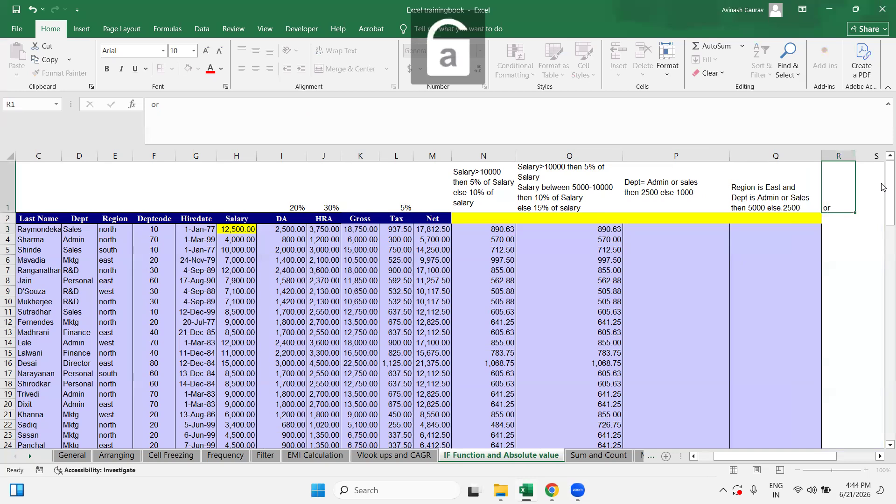
pyautogui.press('capslock')
pyautogui.press('Return')
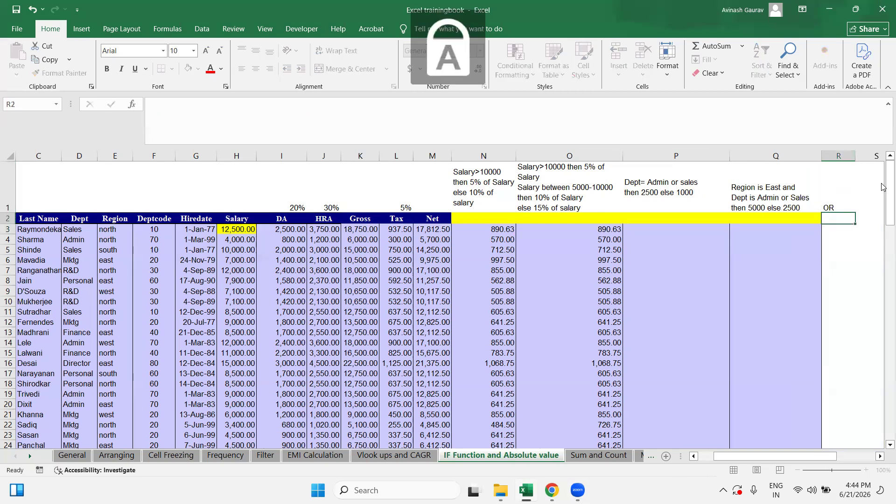
pyautogui.write('AND')
pyautogui.press('Return')
# Step: Give R1:R2 an orange fill color
pyautogui.press('Up')
pyautogui.press('Up')
pyautogui.hotkey('shift', 'Down')
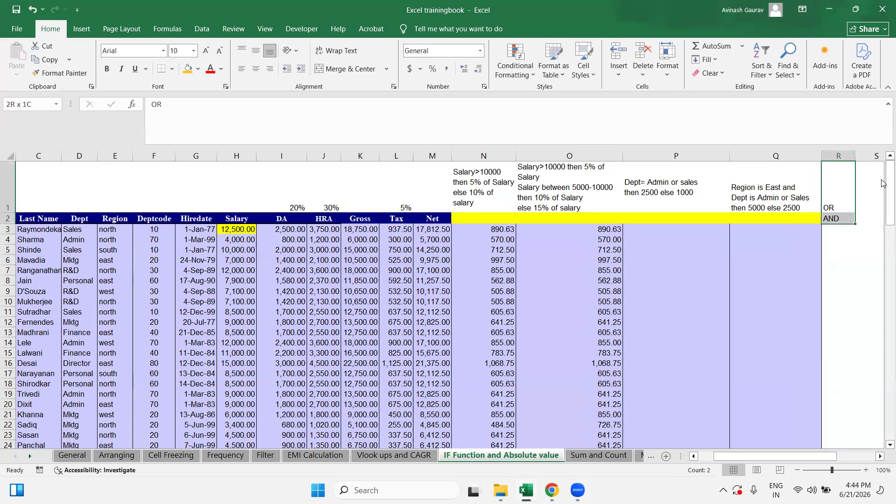
pyautogui.click(188, 70)
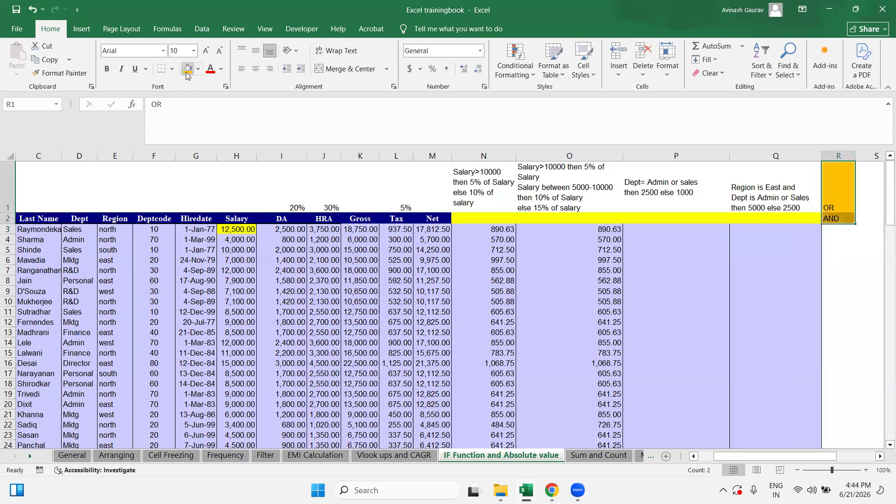
pyautogui.click(653, 227)
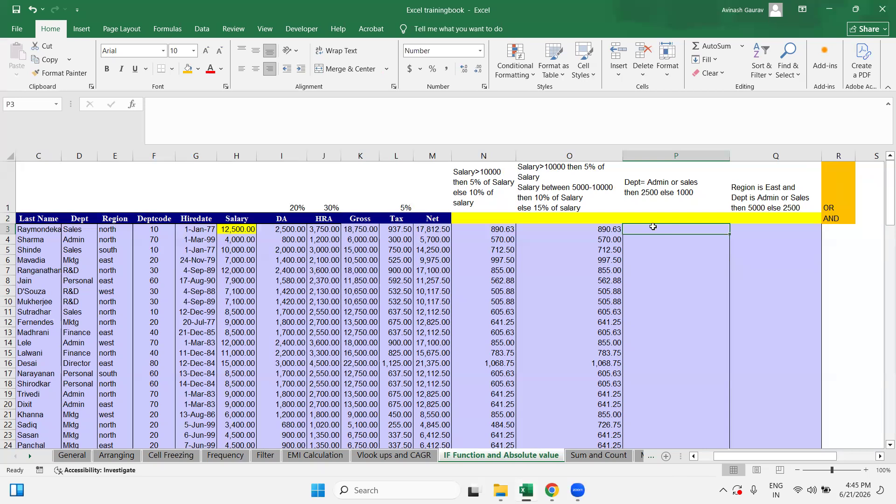
# Step: Review the Dept rule and the Dept values in column D, then begin P3 with =IF(
pyautogui.click(669, 150)
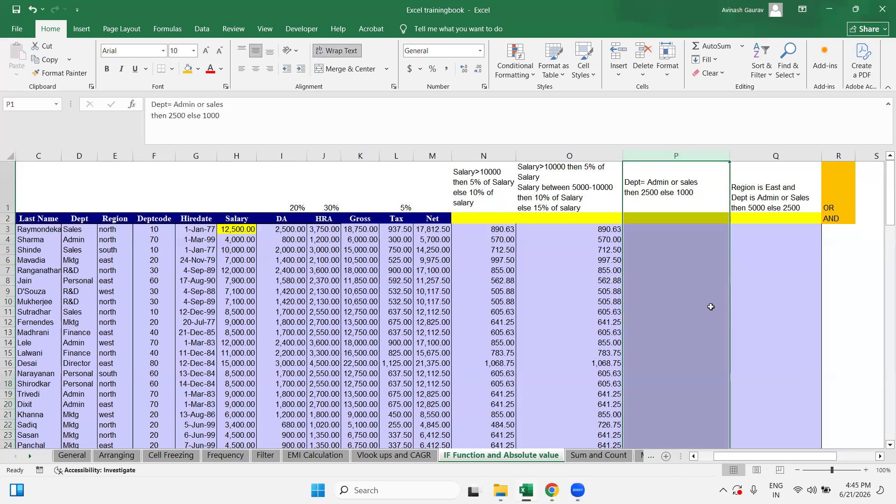
pyautogui.click(656, 229)
pyautogui.click(632, 182)
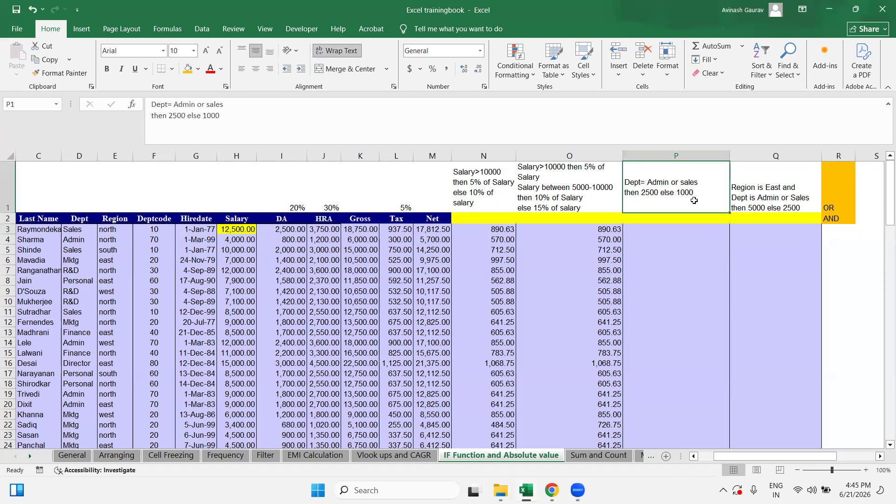
pyautogui.click(657, 229)
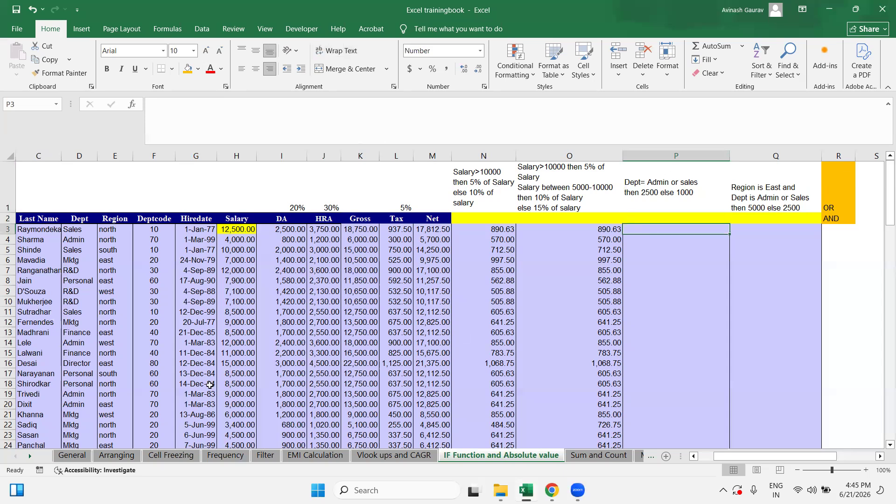
pyautogui.click(280, 248)
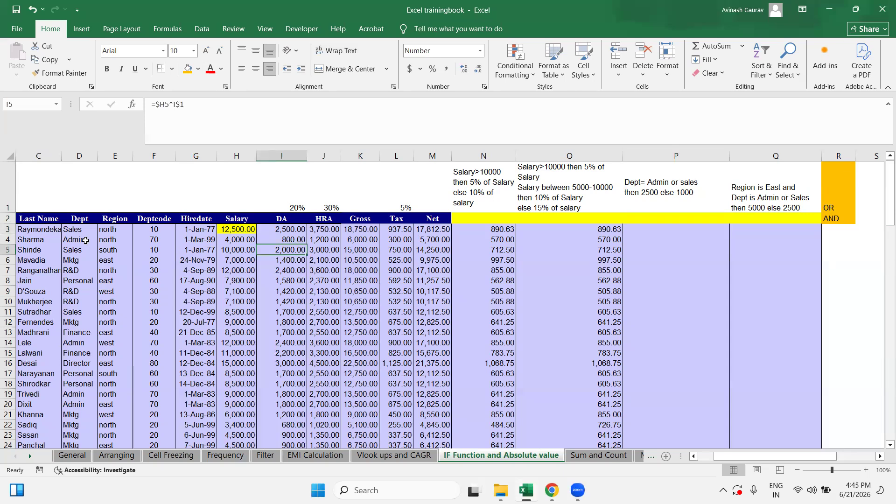
pyautogui.click(75, 231)
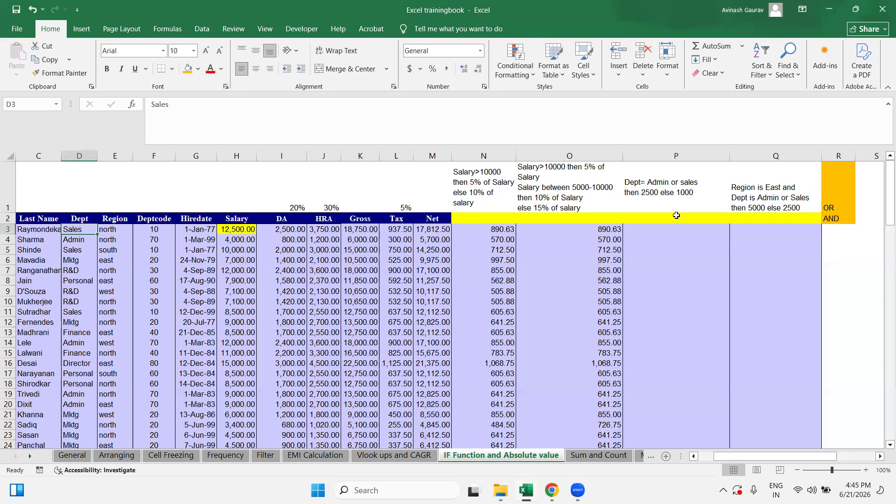
pyautogui.click(483, 155)
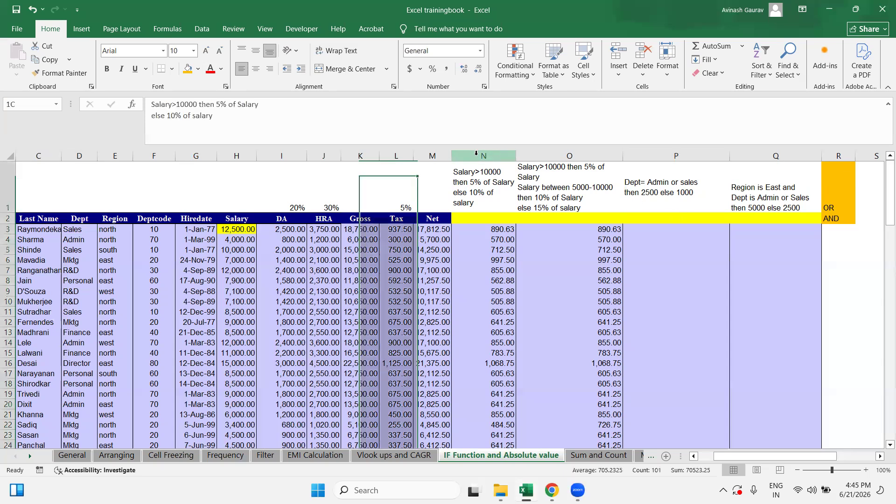
pyautogui.keyDown('ctrl'); pyautogui.click(584, 156); pyautogui.keyUp('ctrl')
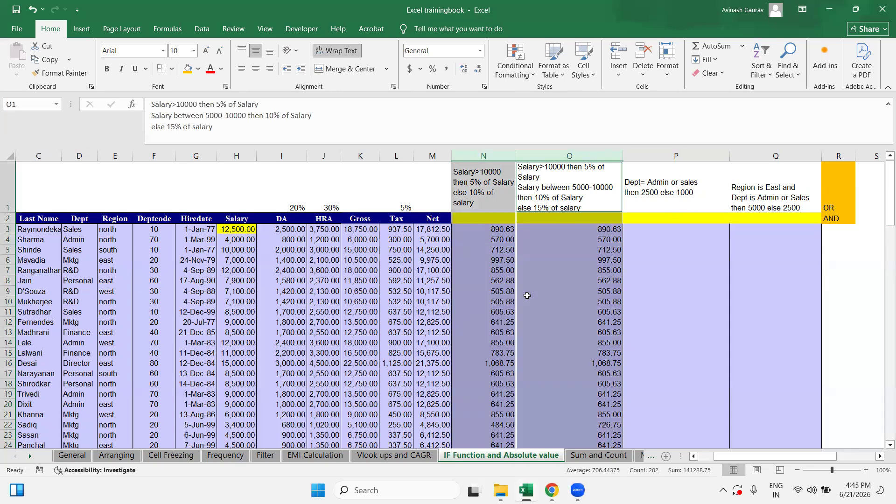
pyautogui.click(671, 157)
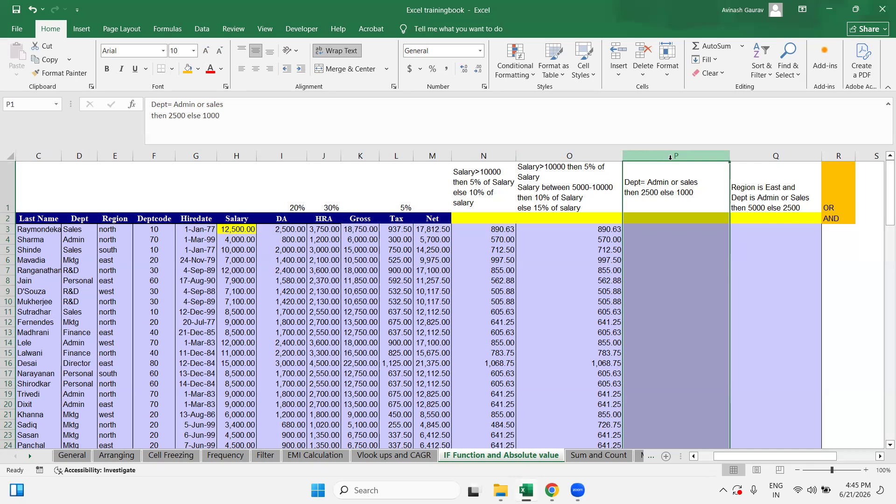
pyautogui.click(654, 229)
pyautogui.write('=IF(')
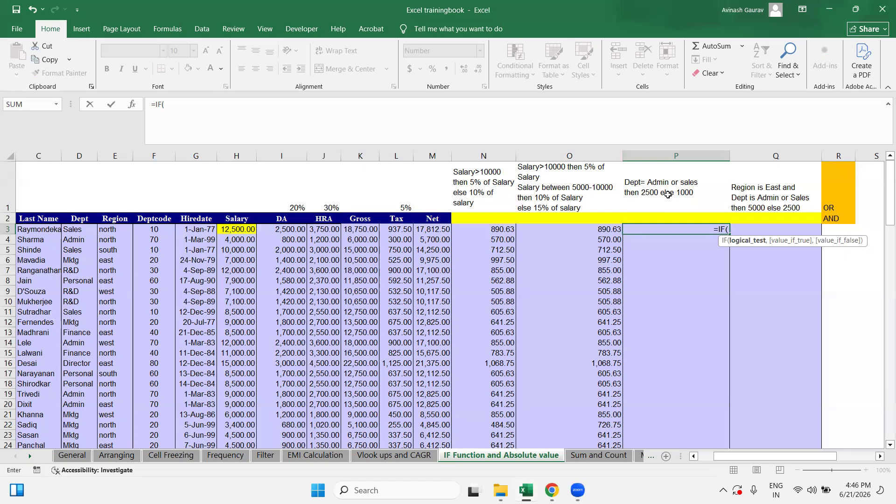
# Step: Add OR(D3="Admin", as the first test in P3's formula
pyautogui.write('OR(')
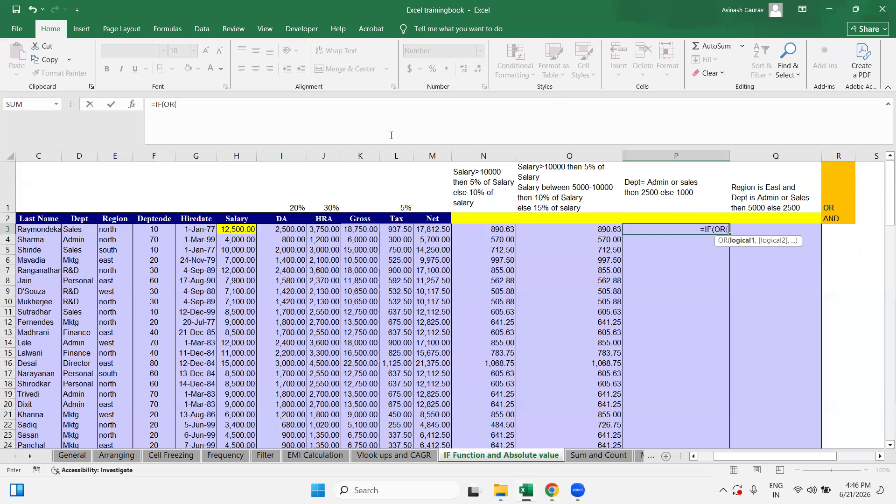
pyautogui.click(110, 228)
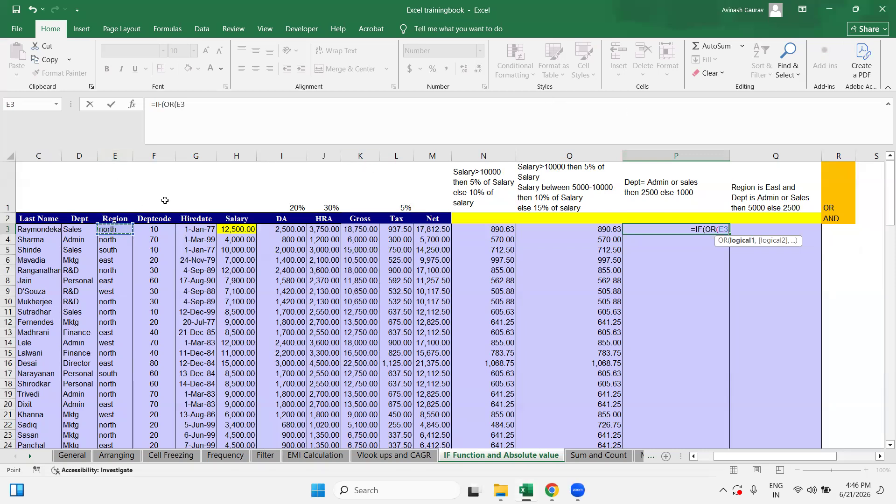
pyautogui.click(73, 229)
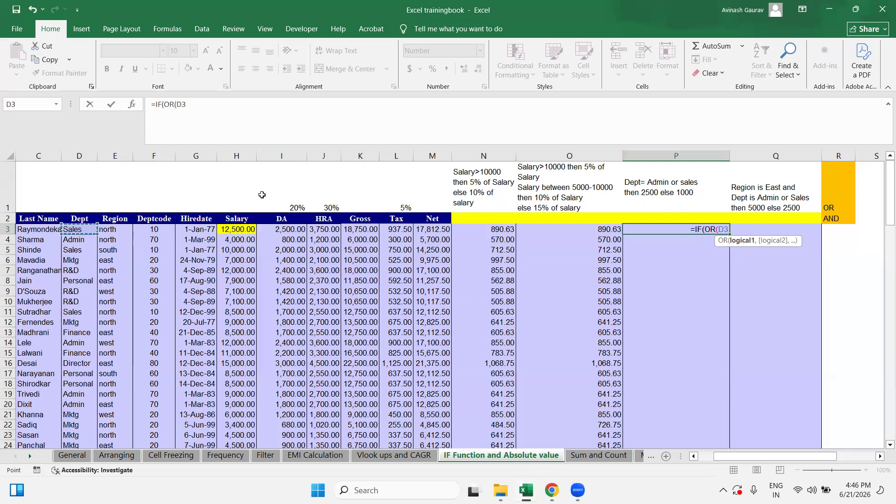
pyautogui.write('=')
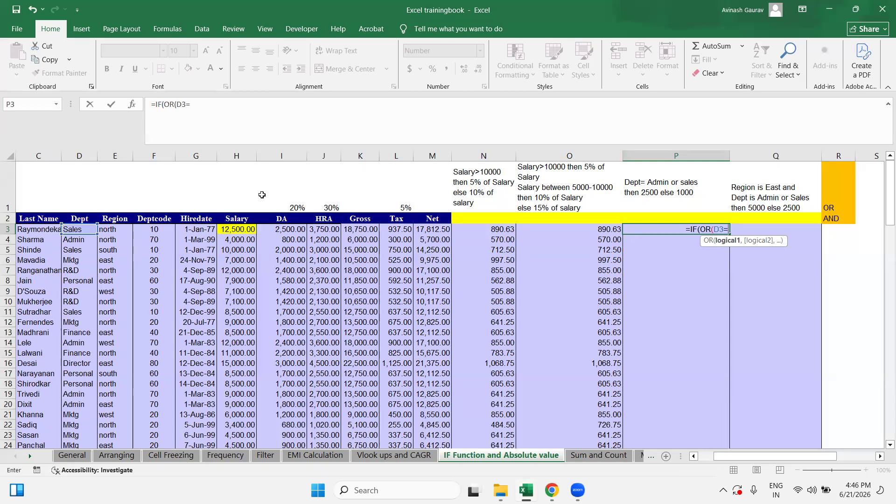
pyautogui.write('"')
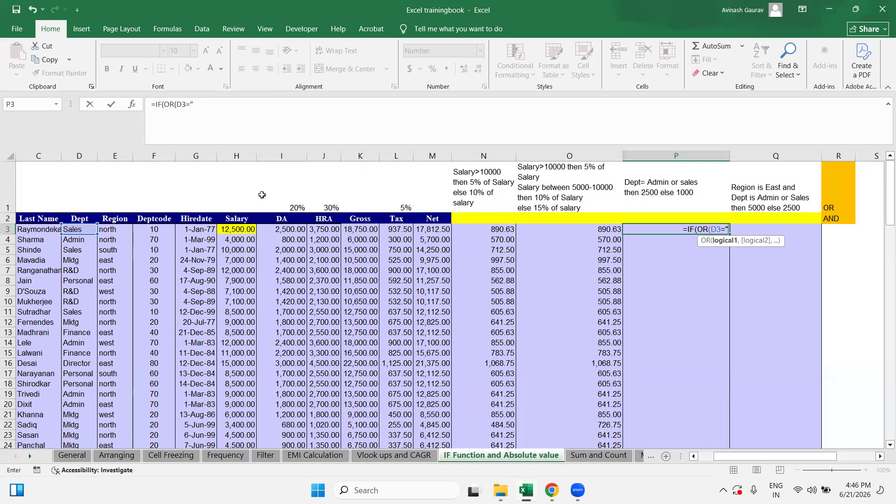
pyautogui.press('capslock')
pyautogui.write('a')
pyautogui.press('capslock')
pyautogui.write('DM')
pyautogui.press('BackSpace')
pyautogui.press('BackSpace')
pyautogui.press('BackSpace')
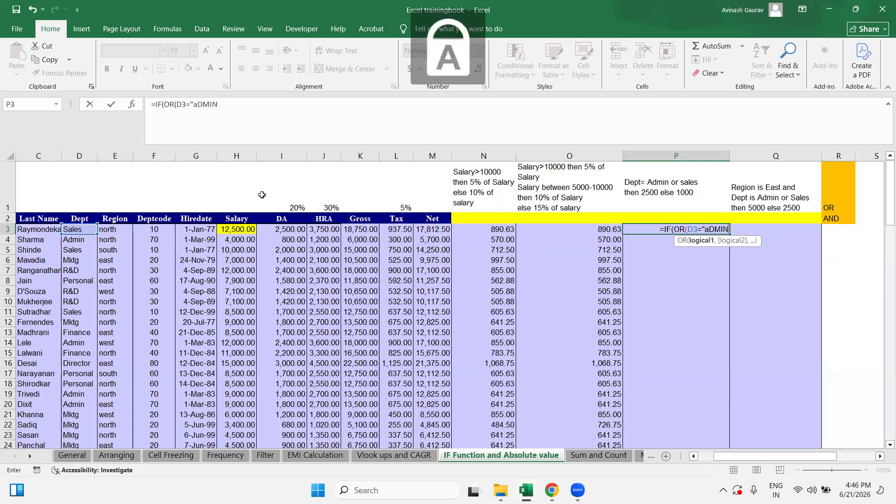
pyautogui.write('A')
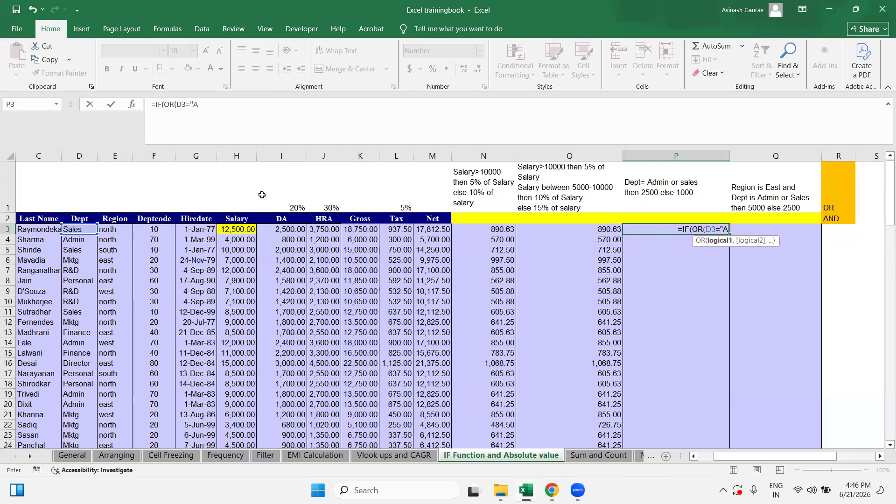
pyautogui.press('capslock')
pyautogui.write('dmin"')
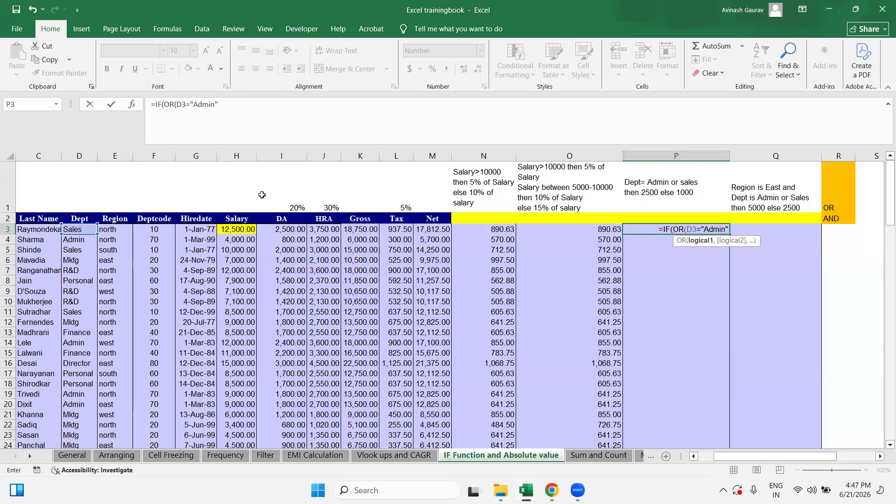
pyautogui.write(',')
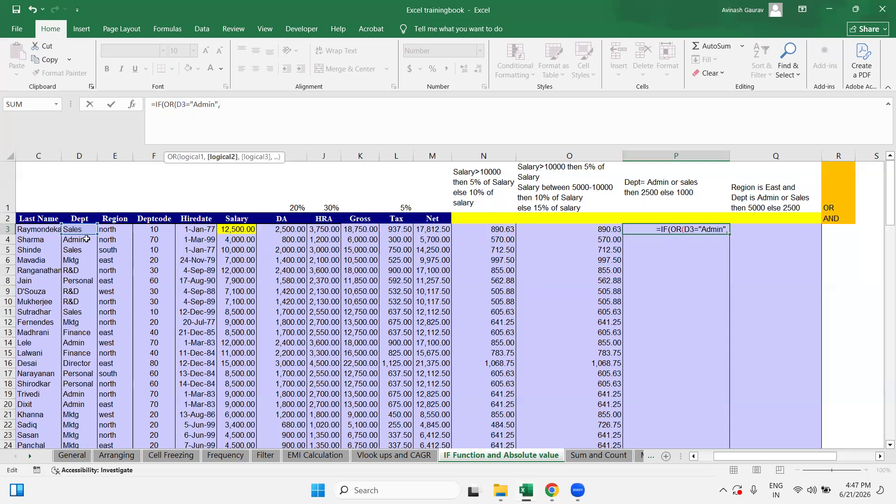
# Step: Add D3="Sales" as the second OR test and finish with results 2500 and 1000
pyautogui.click(81, 229)
pyautogui.write('="')
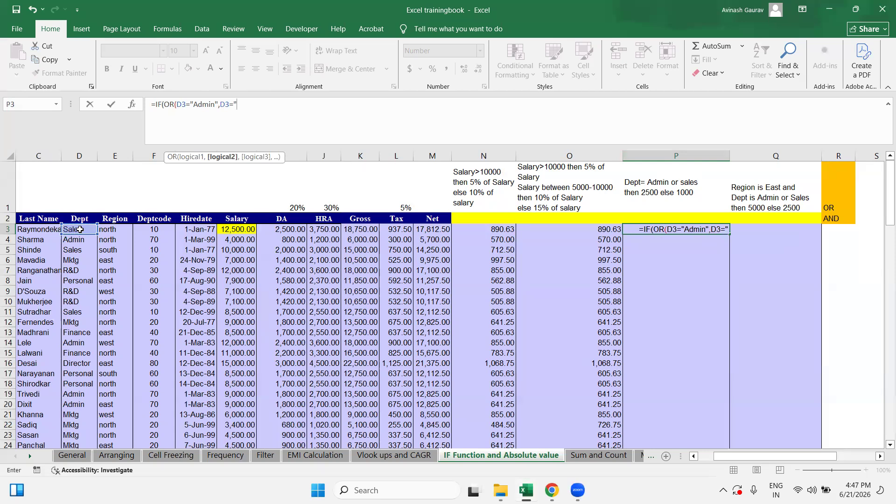
pyautogui.press('capslock')
pyautogui.write('S')
pyautogui.press('capslock')
pyautogui.write('a')
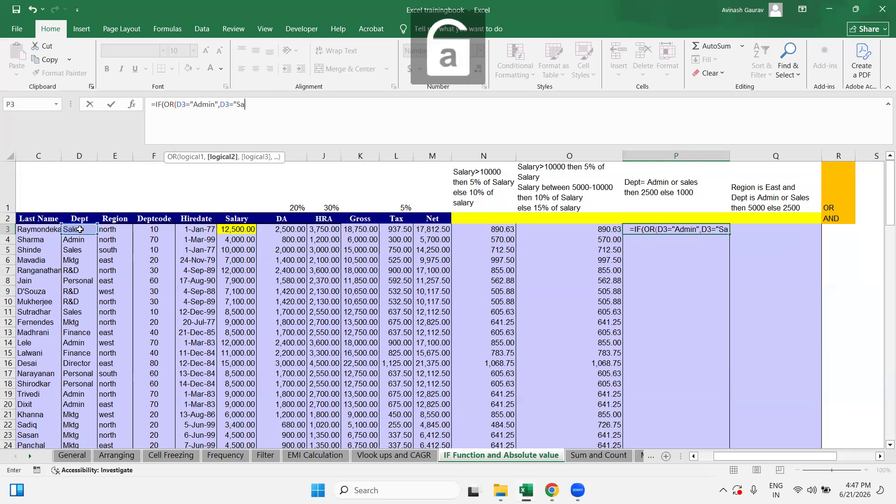
pyautogui.write('les")')
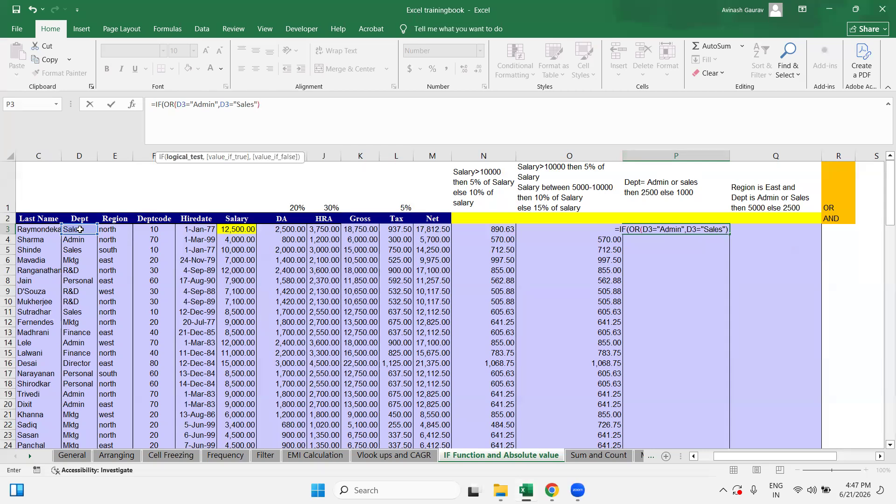
pyautogui.write(',')
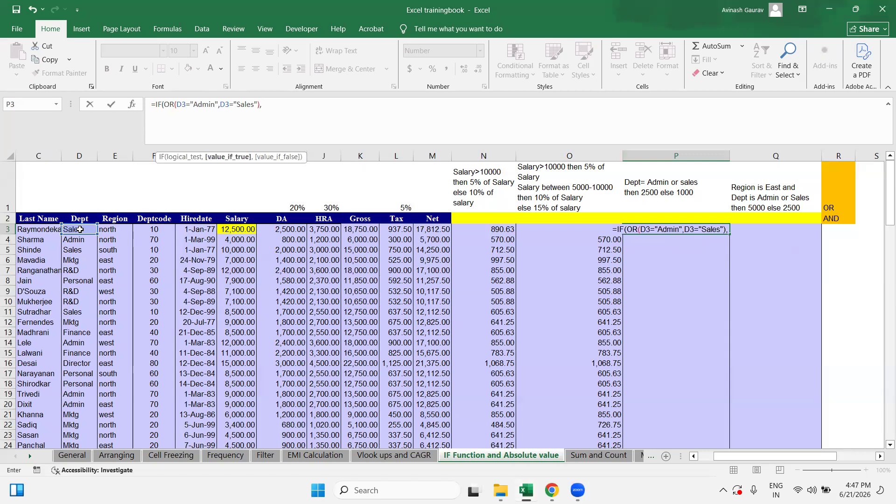
pyautogui.write('2500,1000')
# Step: Enter P3's formula, accepting the parenthesis fix, and copy it down P3:P102
pyautogui.press('Return')
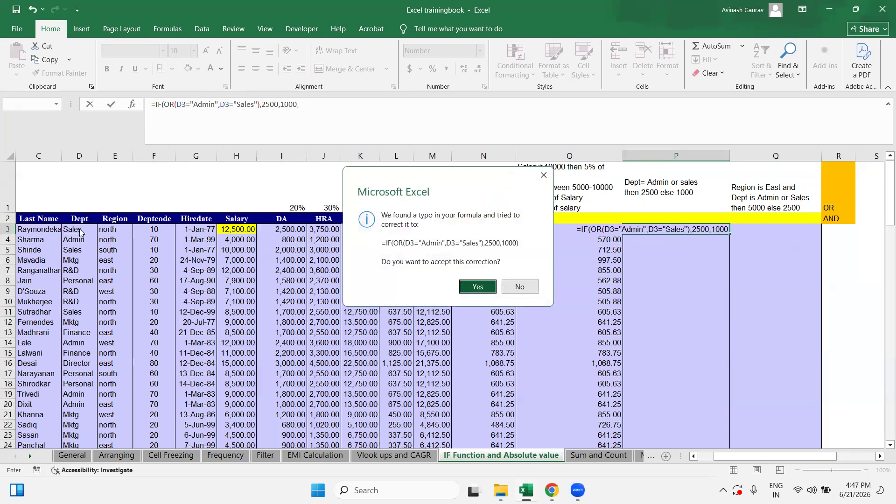
pyautogui.press('Return')
pyautogui.press('Up')
pyautogui.hotkey('ctrl', 'c')
pyautogui.press('Left')
pyautogui.hotkey('ctrl', 'Down')
pyautogui.press('Right')
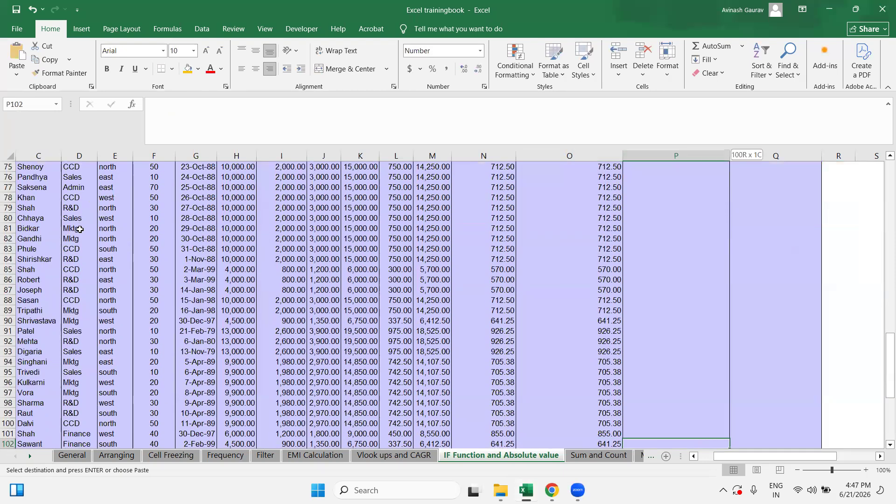
pyautogui.hotkey('ctrl', 'shift', 'Up')
pyautogui.hotkey('ctrl', 'v')
pyautogui.hotkey('ctrl', 'Up')
pyautogui.hotkey('ctrl', 'Up')
pyautogui.press('Down')
pyautogui.press('Down')
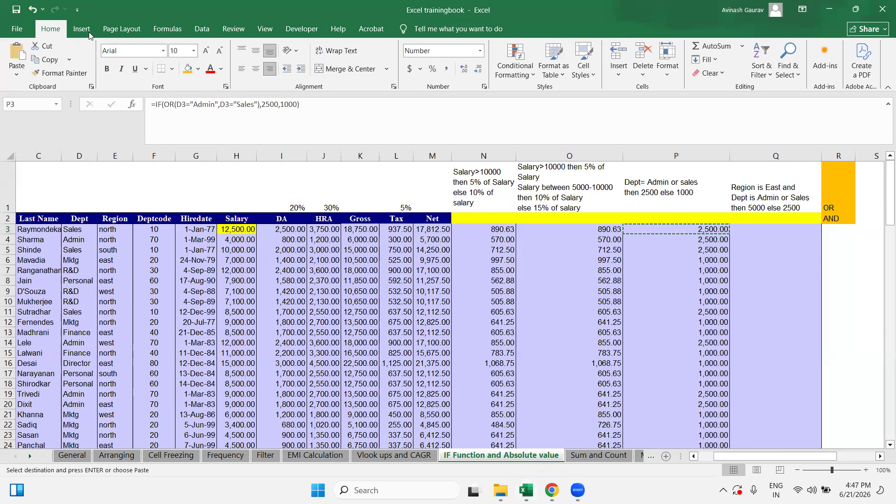
pyautogui.click(681, 231)
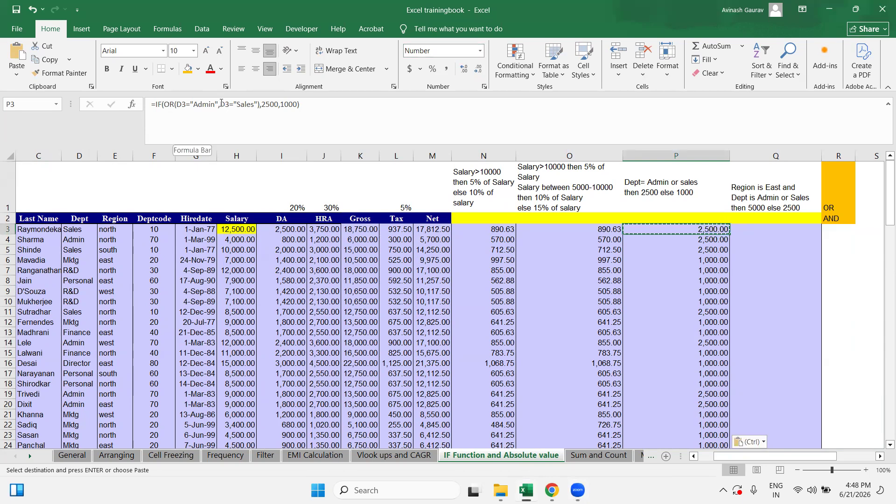
pyautogui.click(221, 104)
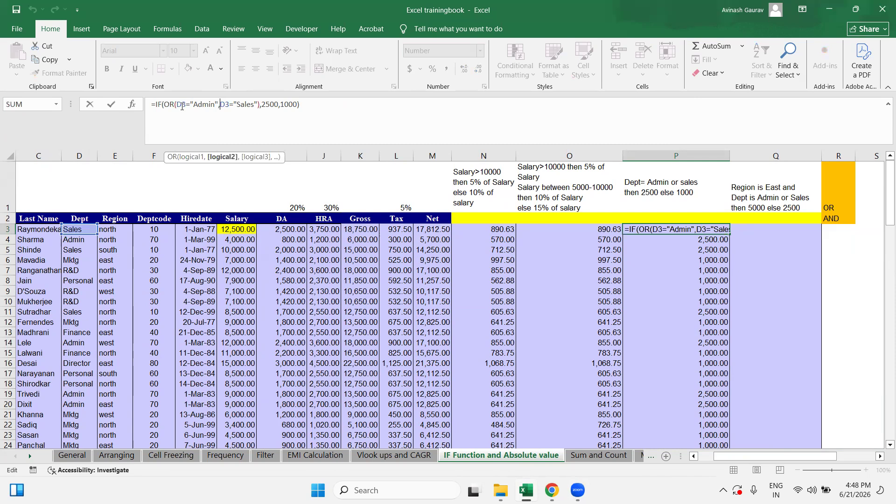
pyautogui.moveTo(177, 103); pyautogui.dragTo(218, 105)
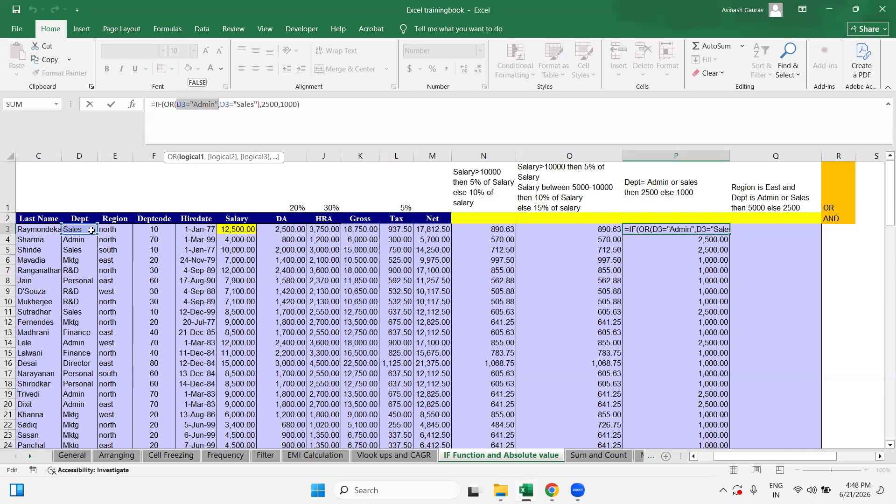
pyautogui.moveTo(220, 105); pyautogui.dragTo(258, 105)
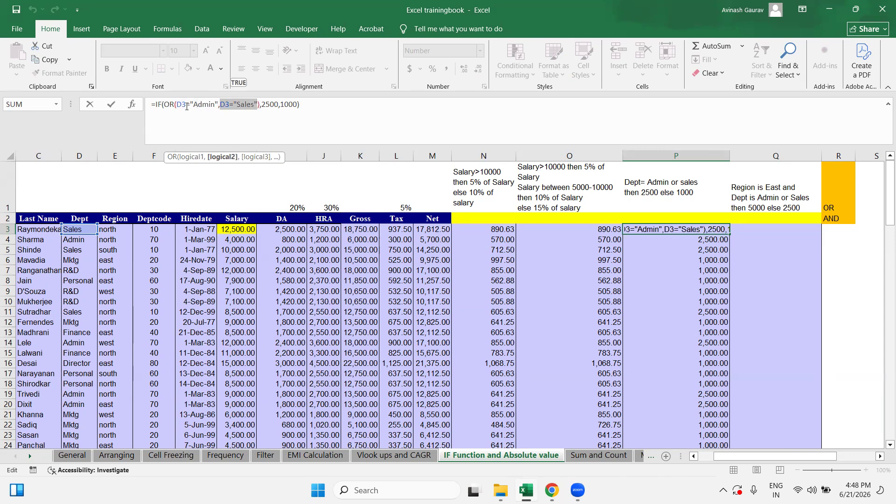
pyautogui.press('Escape')
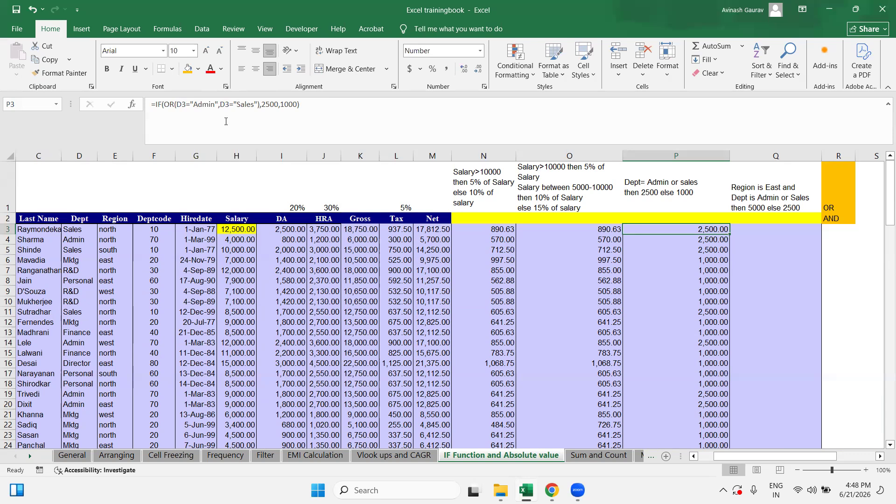
# Step: Evaluate P3's formula step by step: OR(FALSE,TRUE) resolves to TRUE, giving 2,500
pyautogui.click(168, 30)
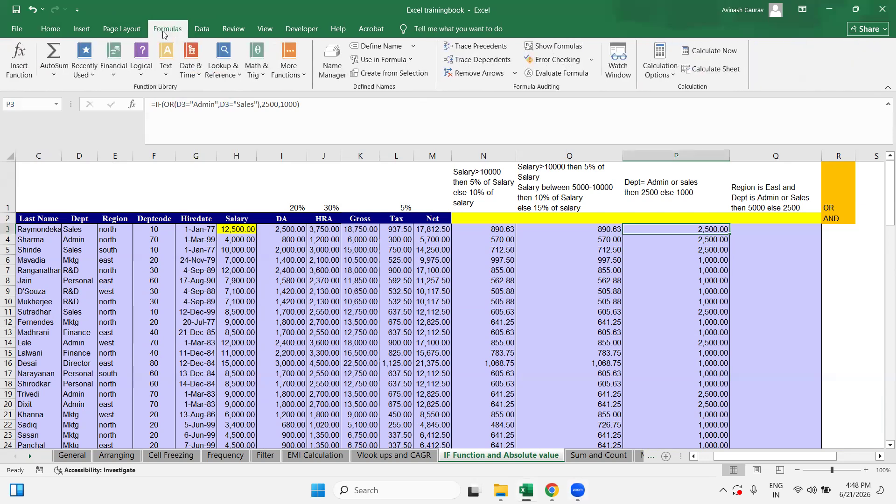
pyautogui.click(555, 76)
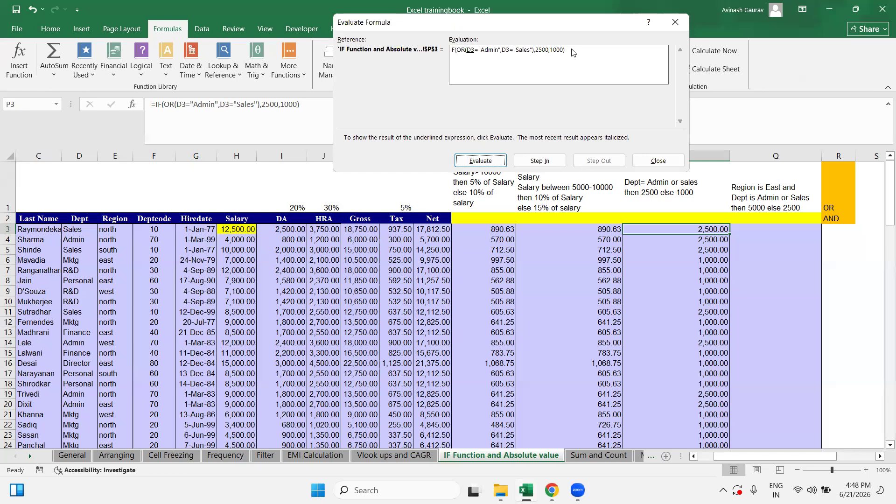
pyautogui.click(480, 163)
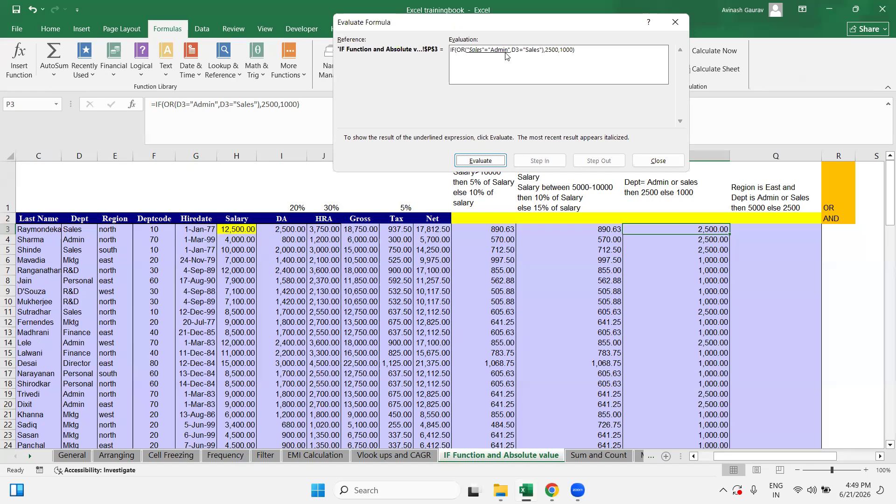
pyautogui.click(477, 163)
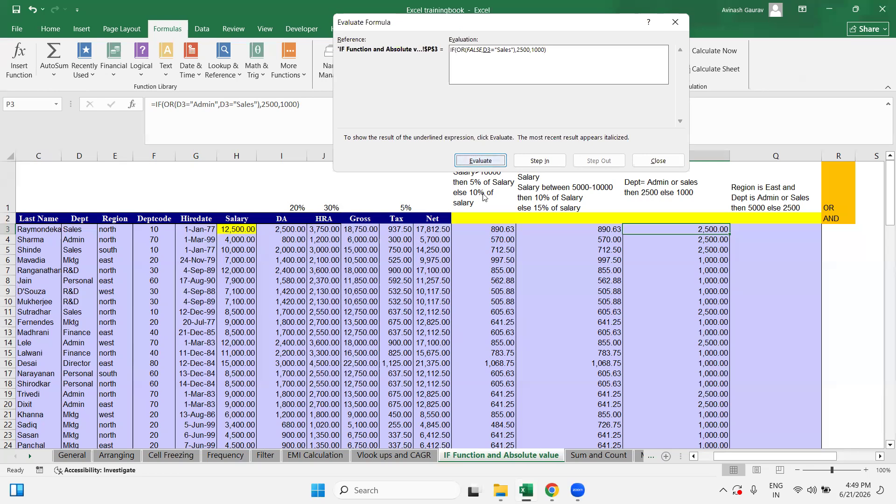
pyautogui.click(485, 161)
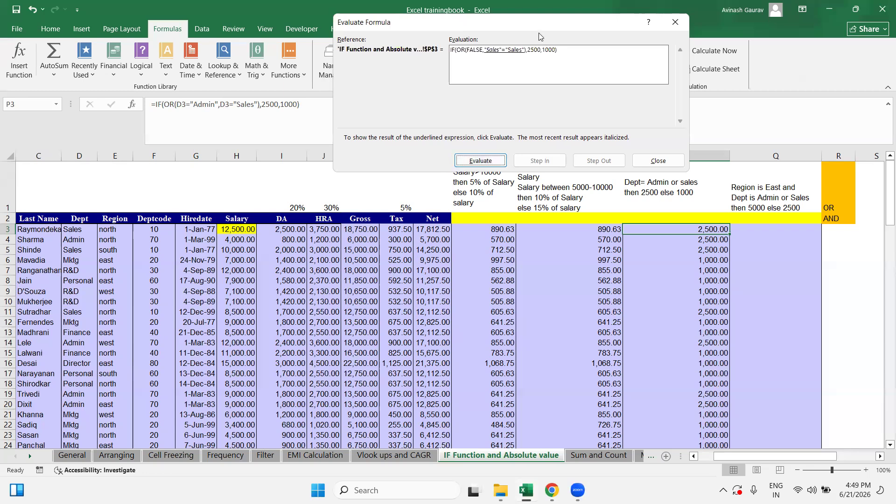
pyautogui.click(481, 163)
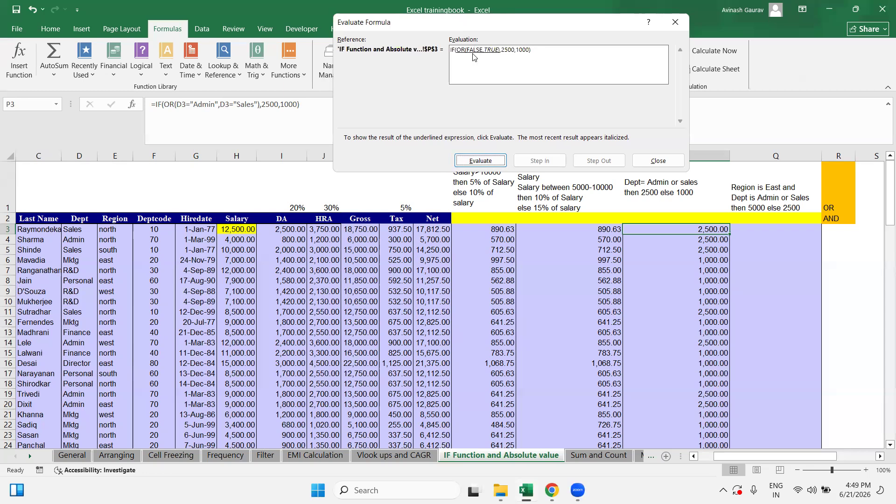
pyautogui.click(477, 162)
pyautogui.click(481, 161)
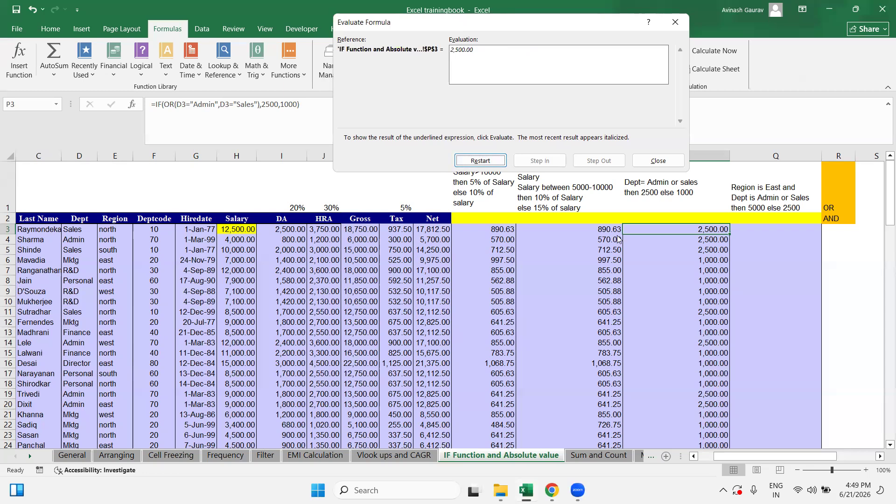
# Step: Close Evaluate Formula, briefly reopen it for P3, then close it again
pyautogui.press('Escape')
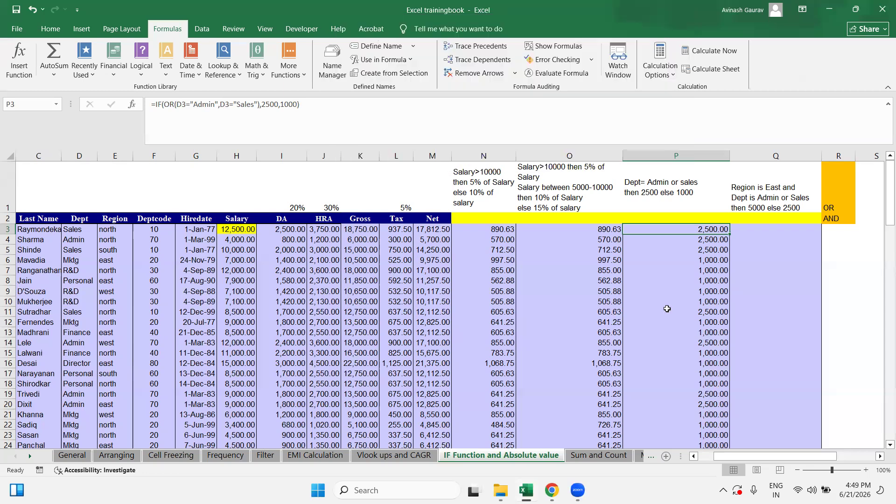
pyautogui.click(569, 75)
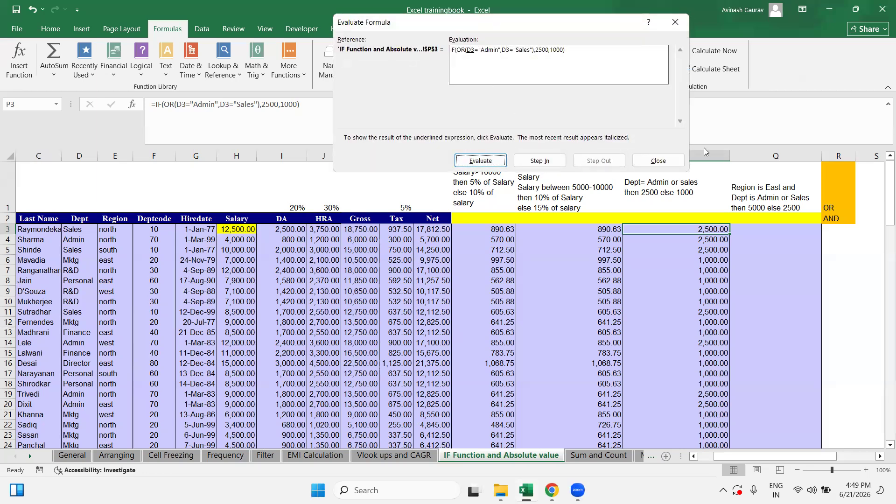
pyautogui.click(658, 161)
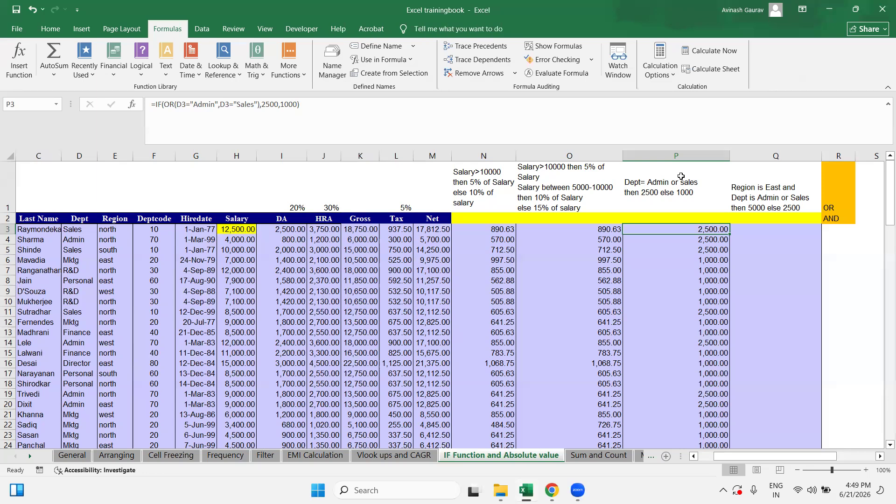
pyautogui.press('Right')
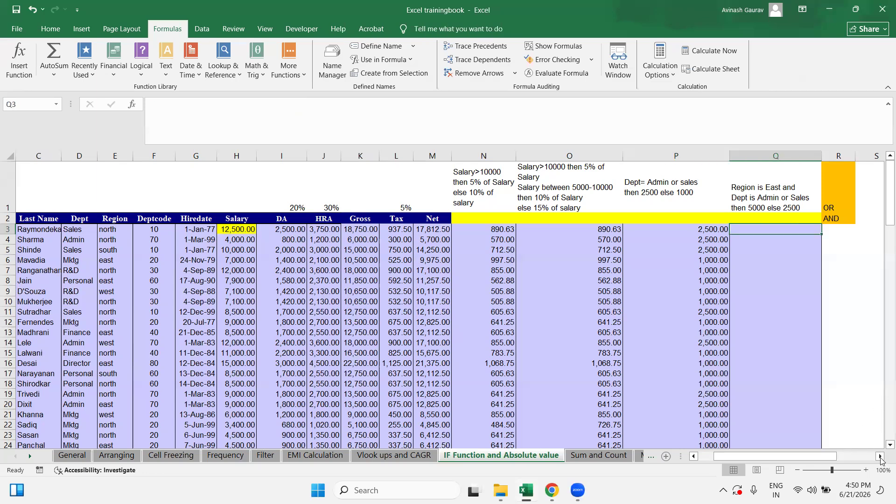
# Step: Scroll right to column V and select Q1 to read the East Admin/Sales 5000-else-2500 rule
pyautogui.click(880, 456)
pyautogui.click(880, 456)
pyautogui.click(881, 456)
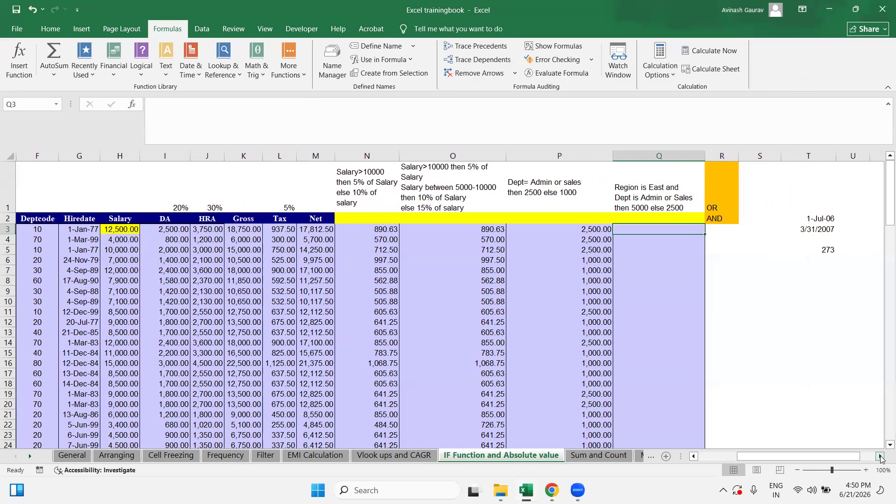
pyautogui.click(881, 456)
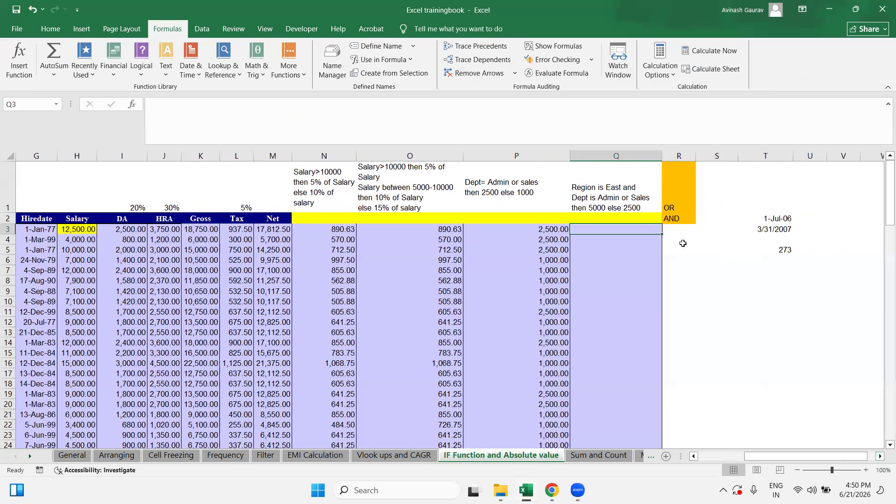
pyautogui.click(611, 186)
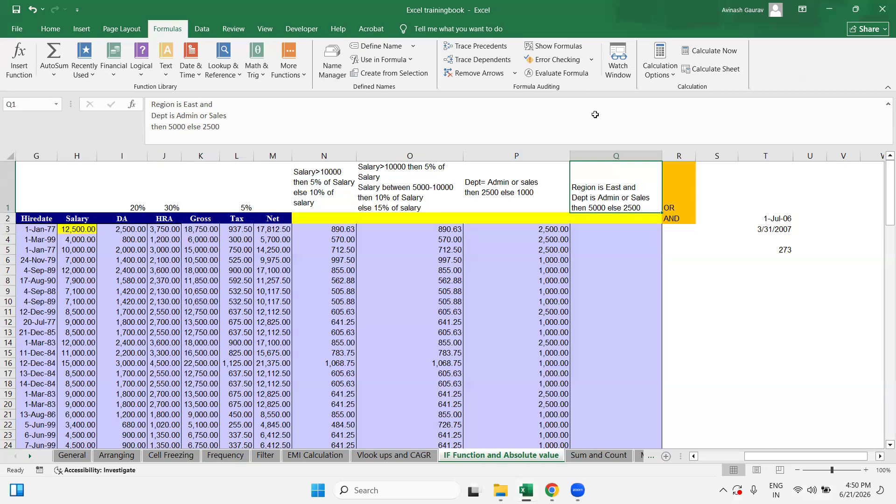
pyautogui.click(459, 285)
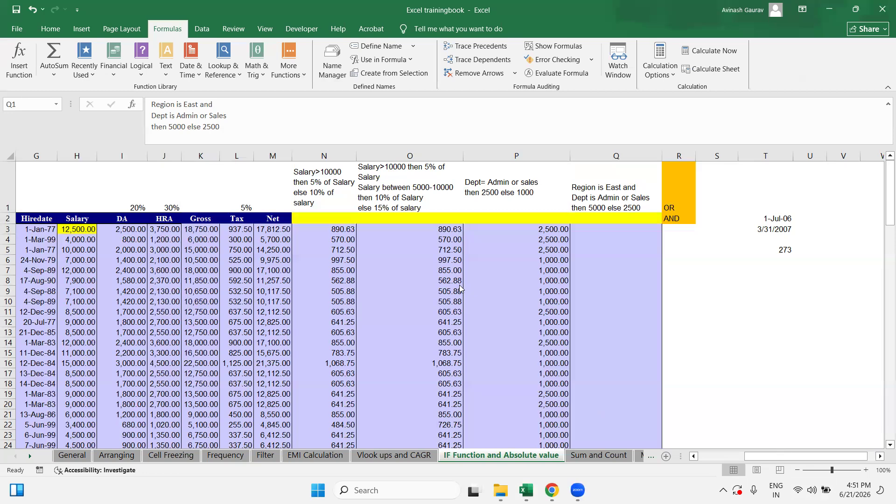
pyautogui.click(619, 232)
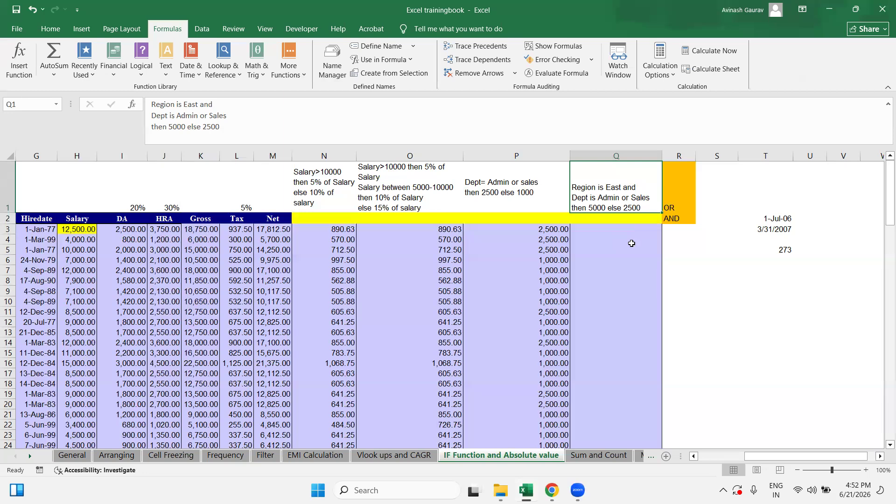
pyautogui.click(690, 258)
pyautogui.click(684, 289)
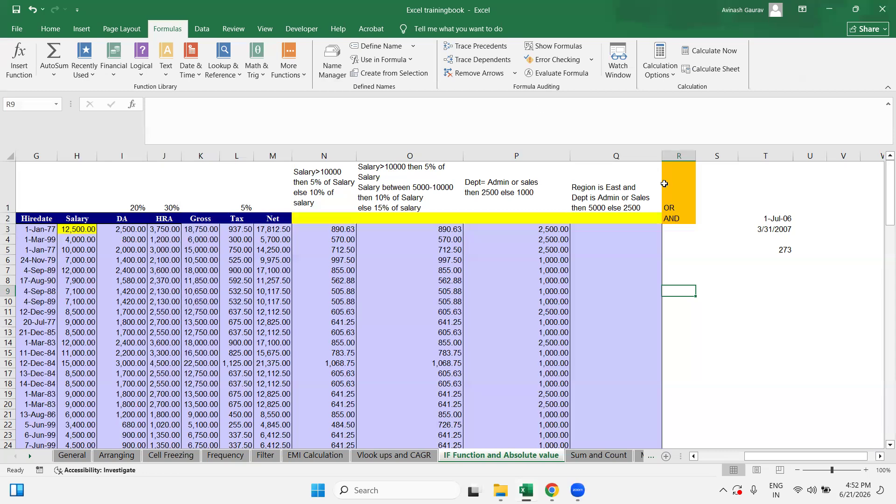
pyautogui.click(656, 156)
pyautogui.click(615, 200)
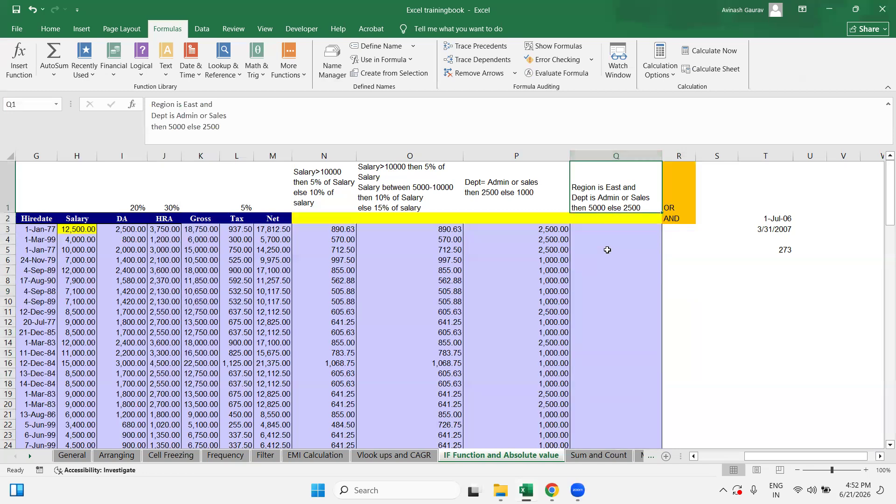
pyautogui.click(601, 229)
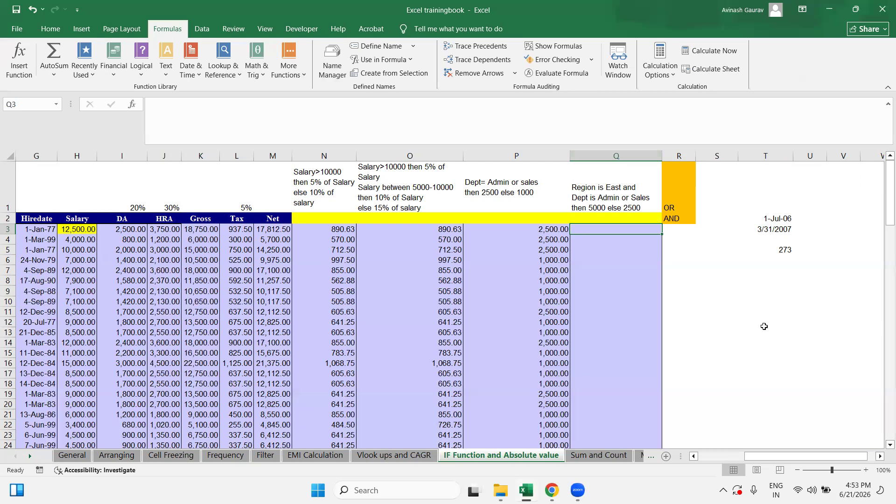
# Step: Start Q3's formula as =IF(AND(E3="East",OR( to test the region
pyautogui.write('=IF(')
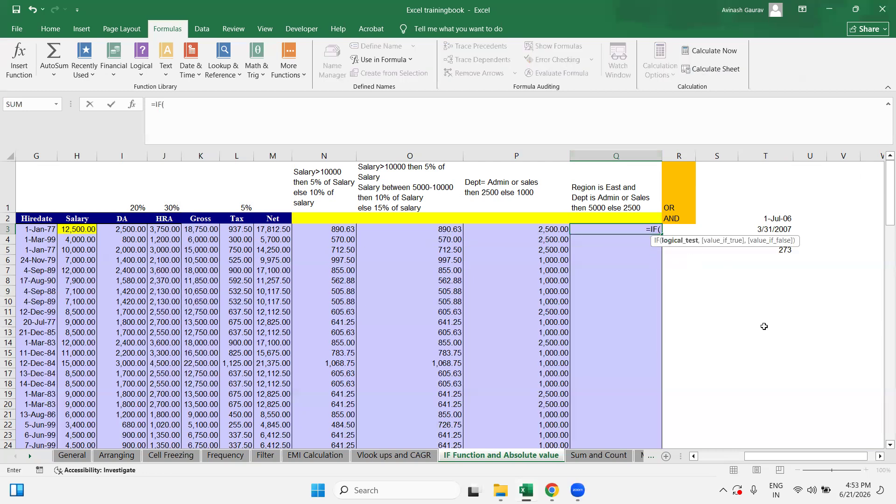
pyautogui.write('AND(')
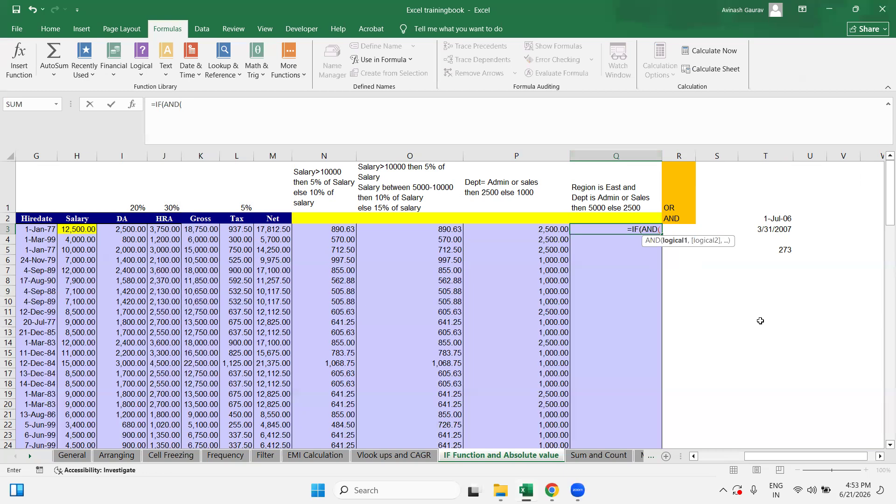
pyautogui.click(134, 231)
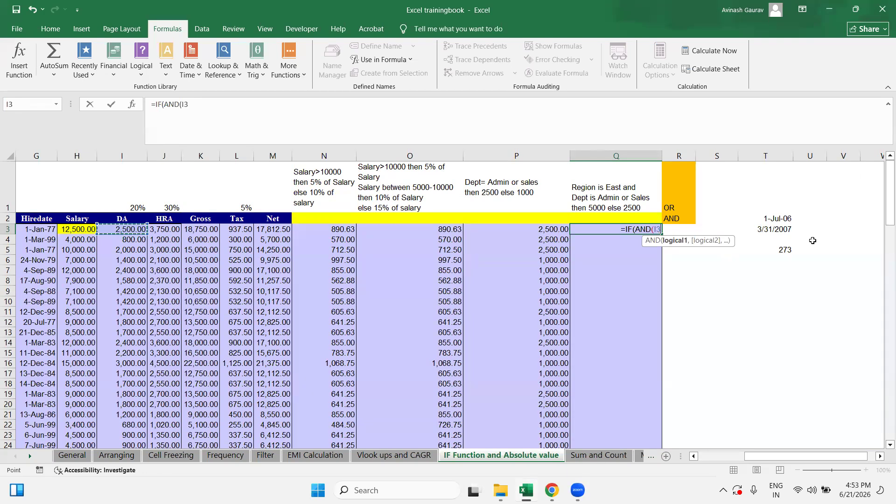
pyautogui.press('Left')
pyautogui.press('Left')
pyautogui.press('Left')
pyautogui.press('Left')
pyautogui.press('Left')
pyautogui.press('Left')
pyautogui.press('Left')
pyautogui.press('Left')
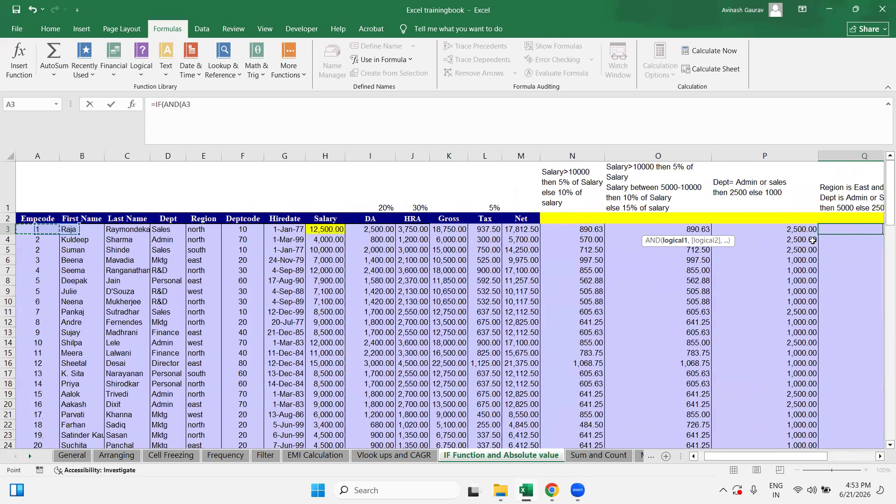
pyautogui.press('Right')
pyautogui.press('Right')
pyautogui.press('Right')
pyautogui.press('Right')
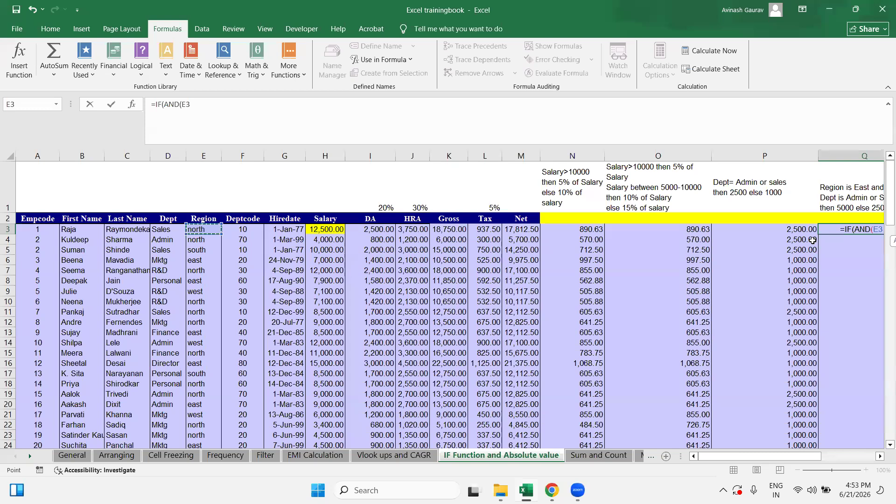
pyautogui.write('="')
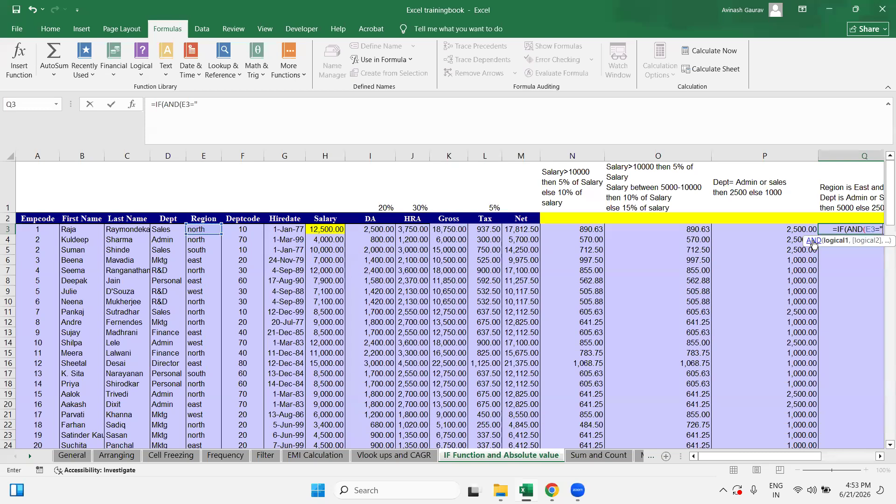
pyautogui.press('capslock')
pyautogui.write('E')
pyautogui.press('capslock')
pyautogui.write('ast')
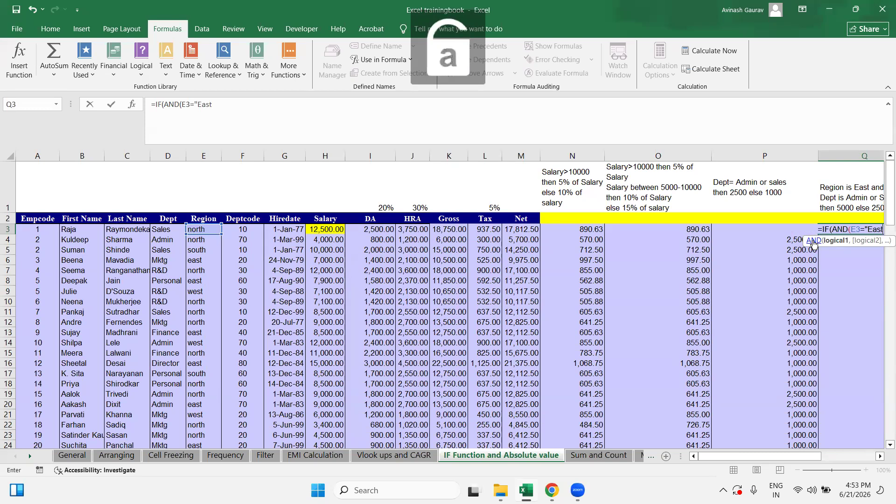
pyautogui.write('"')
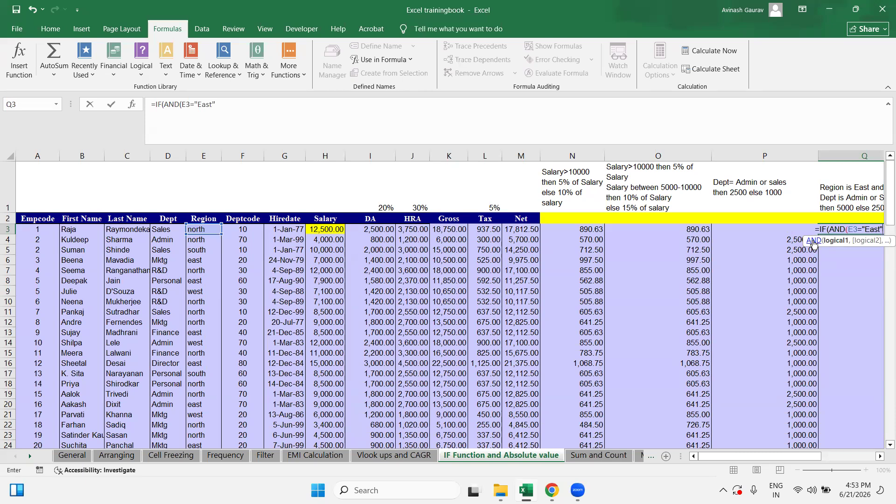
pyautogui.write(',OR(')
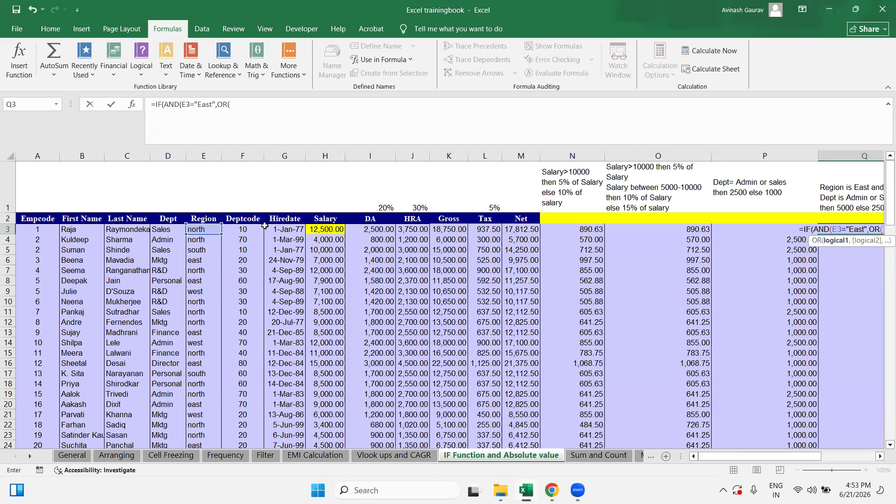
# Step: Add the department tests D3="Admin" and D3="Sales" inside the OR
pyautogui.click(163, 229)
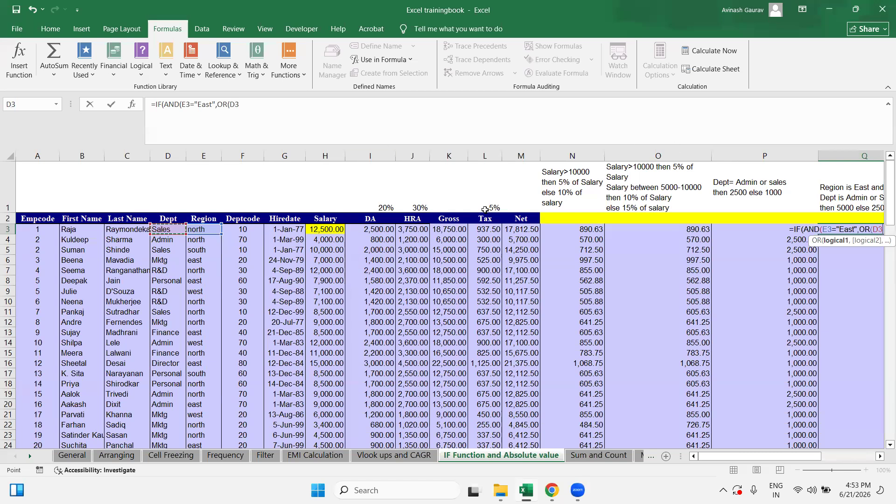
pyautogui.write('="')
pyautogui.press('capslock')
pyautogui.write('Admin')
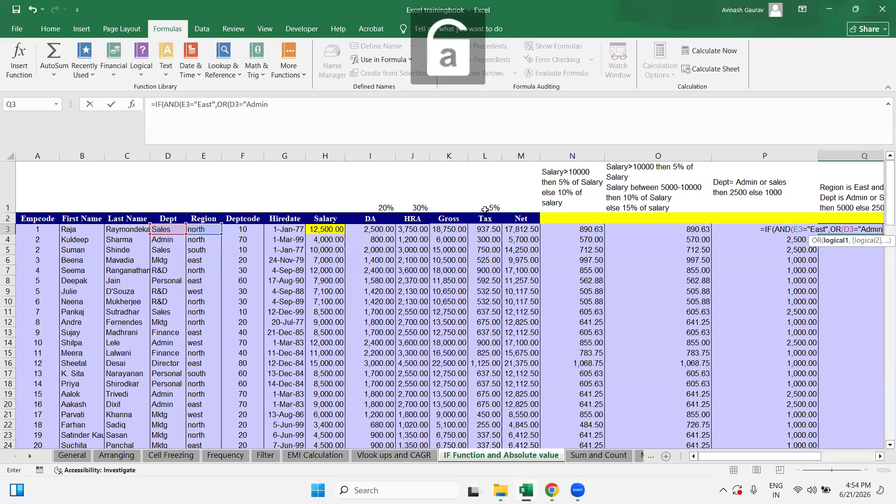
pyautogui.write('",')
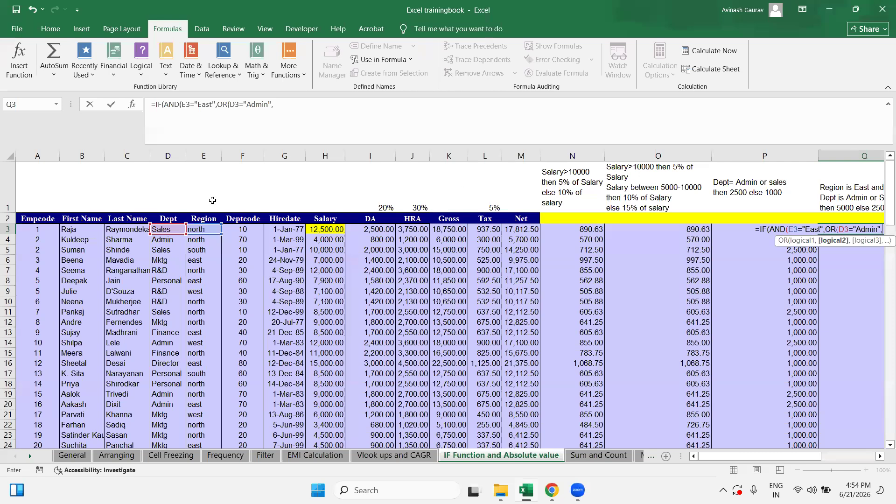
pyautogui.click(166, 229)
pyautogui.write('="')
pyautogui.press('capslock')
pyautogui.write('S')
pyautogui.press('capslock')
pyautogui.write('al')
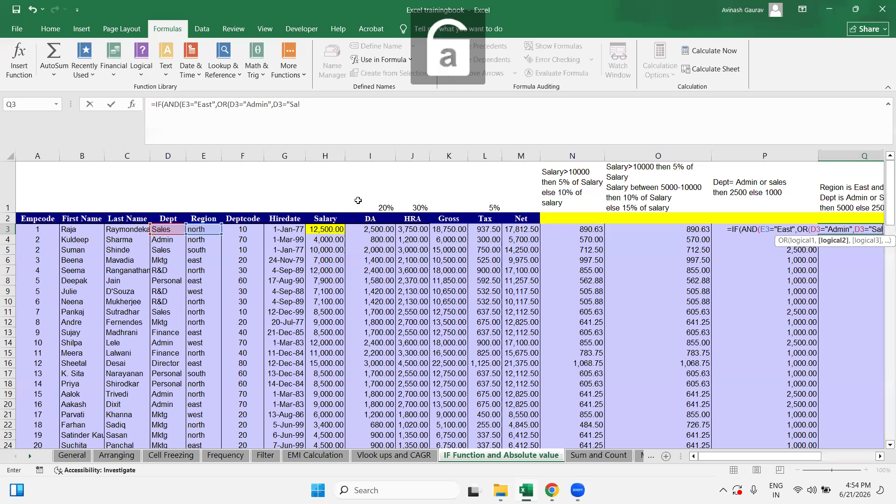
pyautogui.write('es")')
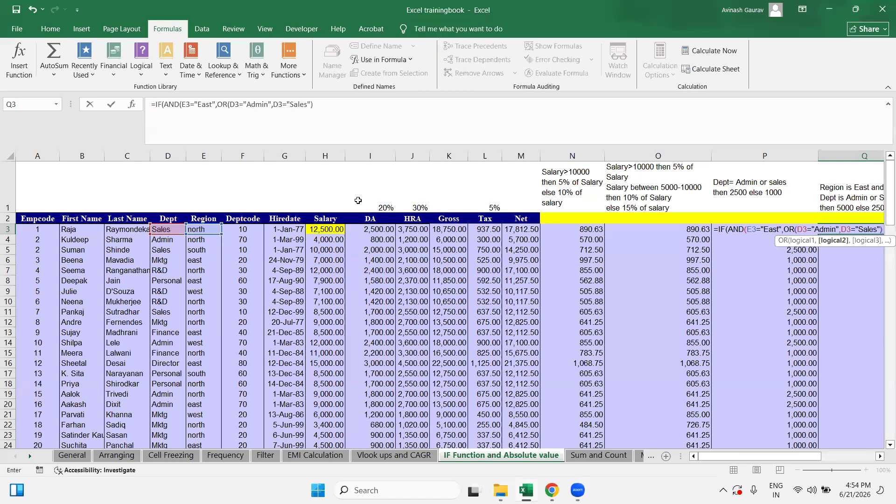
pyautogui.write(')')
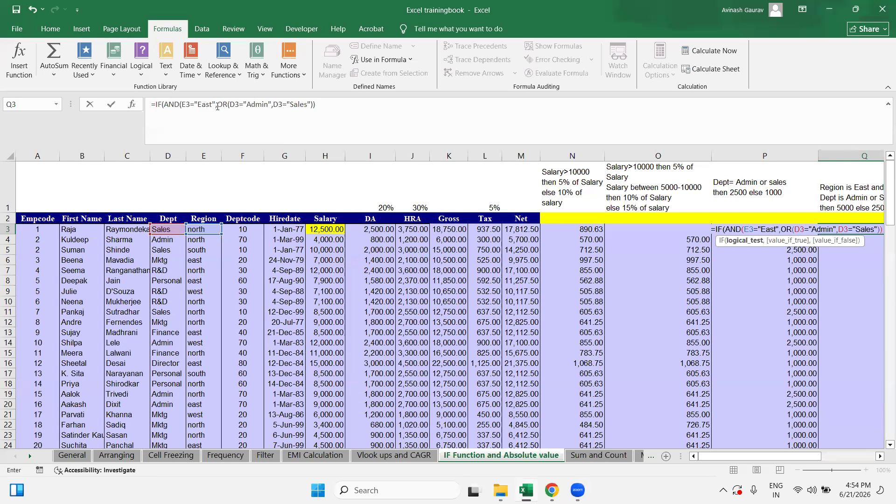
# Step: Finish the IF with results 5000 and 2500 and commit it in Q3
pyautogui.click(321, 104)
pyautogui.write(',')
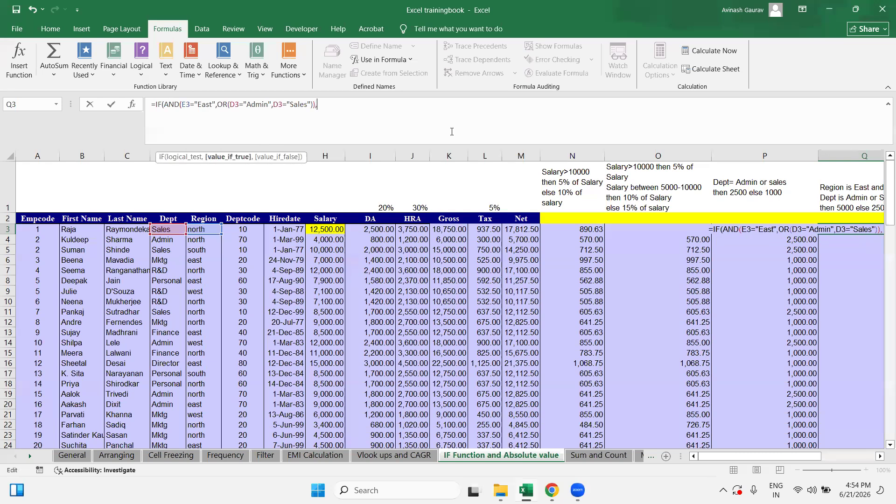
pyautogui.write('2500')
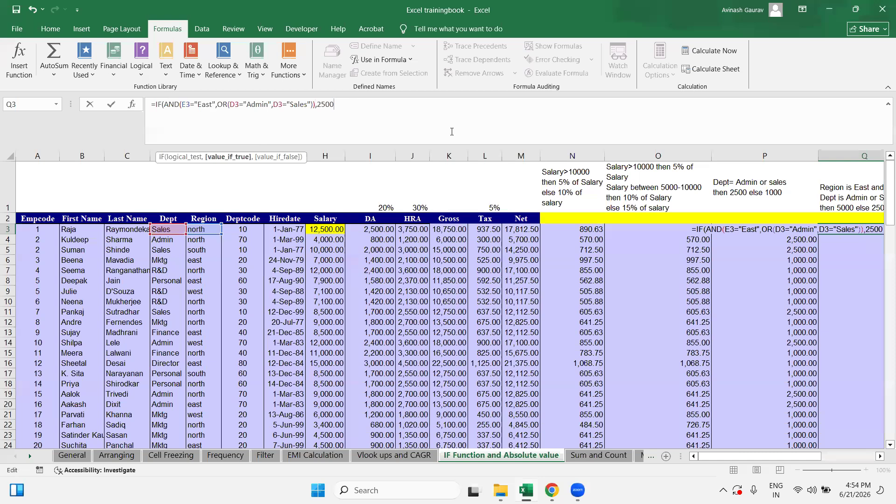
pyautogui.write(',')
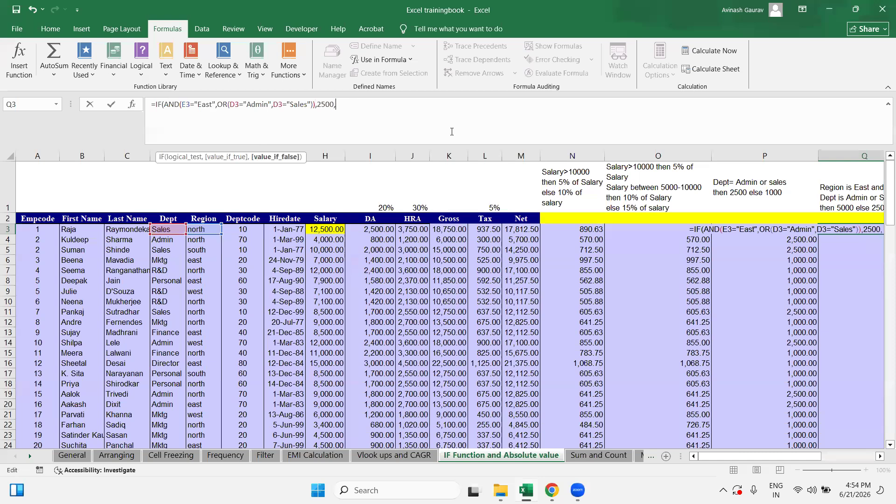
pyautogui.press('BackSpace')
pyautogui.press('BackSpace')
pyautogui.press('BackSpace')
pyautogui.press('BackSpace')
pyautogui.press('BackSpace')
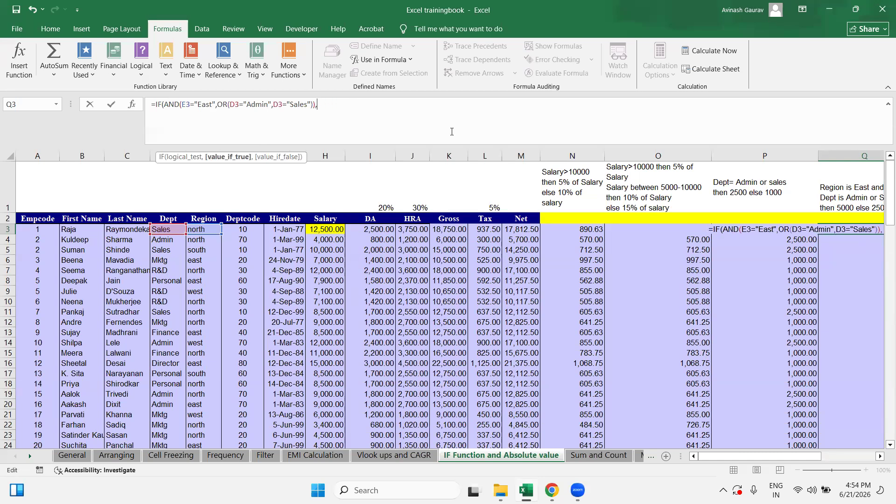
pyautogui.write('5000,2500')
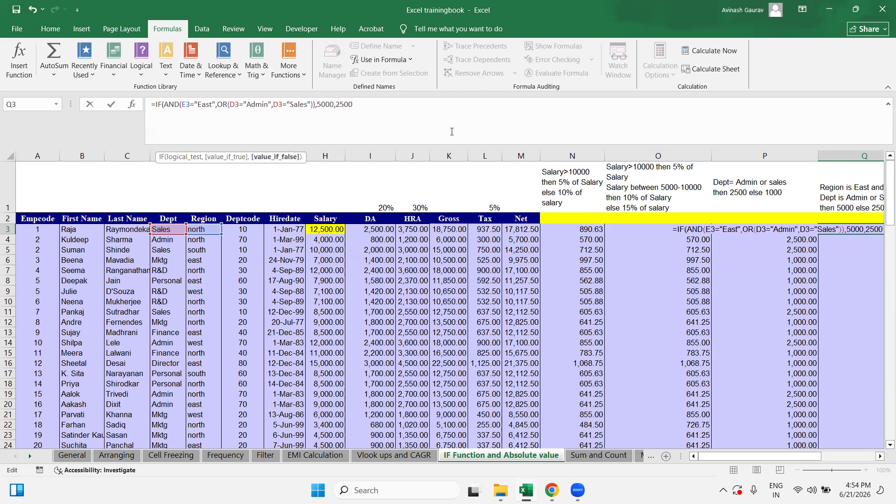
pyautogui.press('Return')
pyautogui.press('Return')
# Step: Copy Q3's formula and paste it into Q3:Q102
pyautogui.press('Up')
pyautogui.hotkey('ctrl', 'c')
pyautogui.press('Left')
pyautogui.hotkey('ctrl', 'Down')
pyautogui.press('Right')
pyautogui.hotkey('ctrl', 'shift', 'Up')
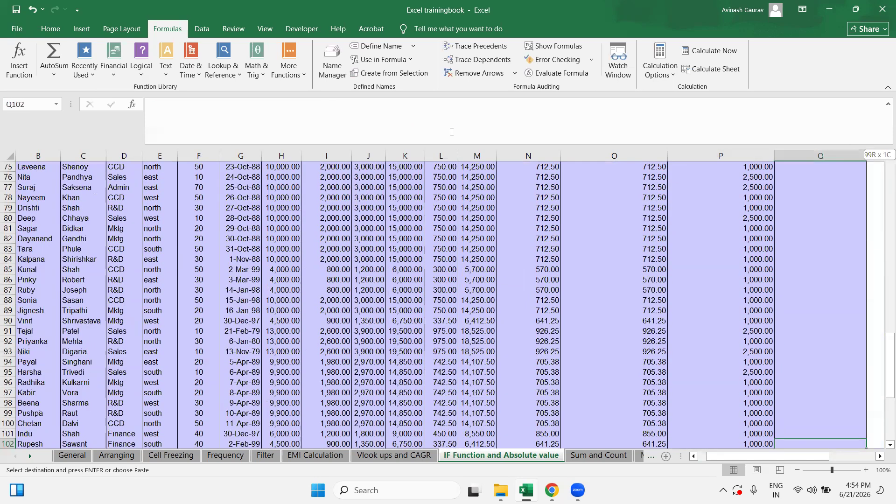
pyautogui.hotkey('ctrl', 'v')
# Step: Return to Q3, check neighbouring cells, and bring up Evaluate Formula for it
pyautogui.hotkey('ctrl', 'Up')
pyautogui.press('Down')
pyautogui.press('Up')
pyautogui.press('Right')
pyautogui.press('Right')
pyautogui.press('Right')
pyautogui.press('Left')
pyautogui.press('Left')
pyautogui.press('Left')
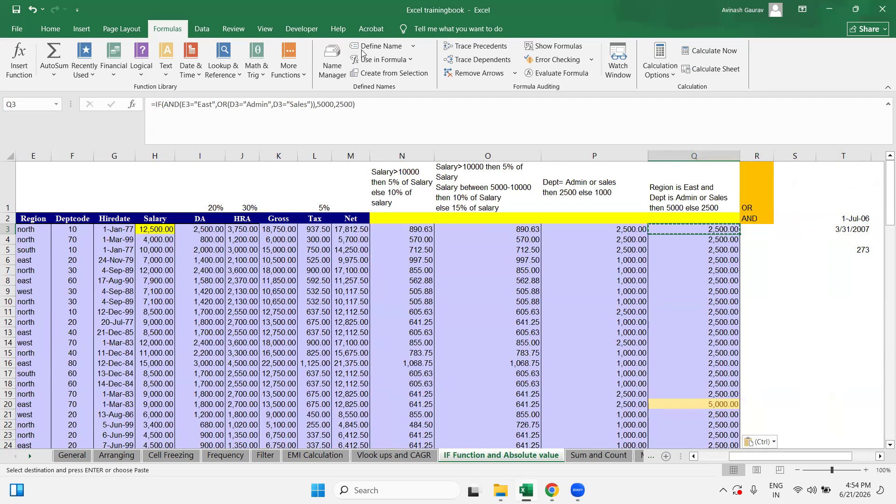
pyautogui.click(561, 73)
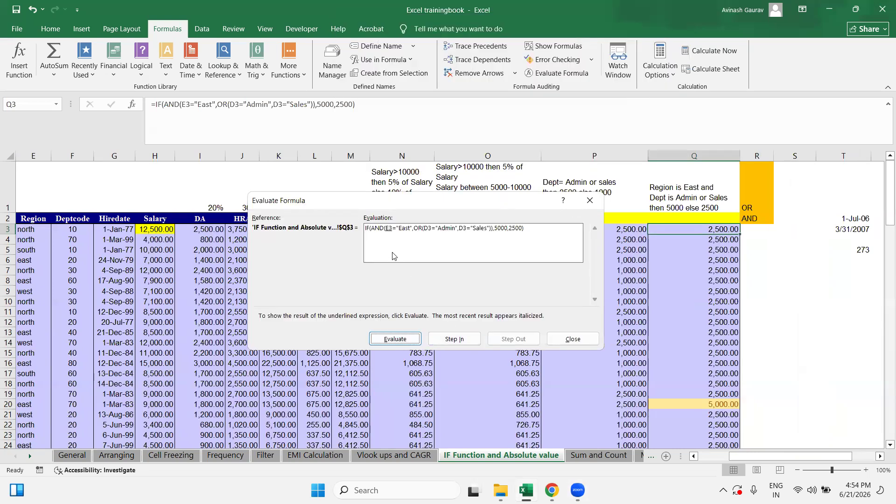
# Step: Evaluate Q3's region and department tests until the formula becomes IF(FALSE,5000,2500)
pyautogui.click(393, 342)
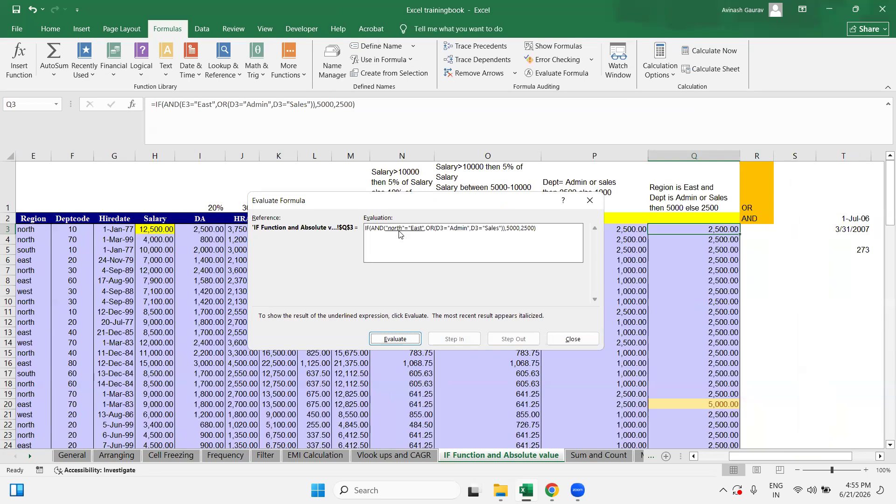
pyautogui.click(403, 343)
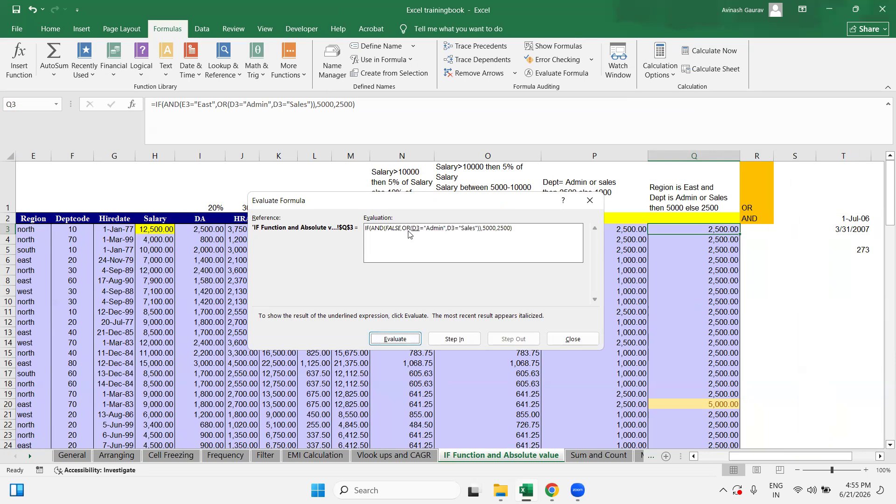
pyautogui.click(397, 340)
pyautogui.click(397, 341)
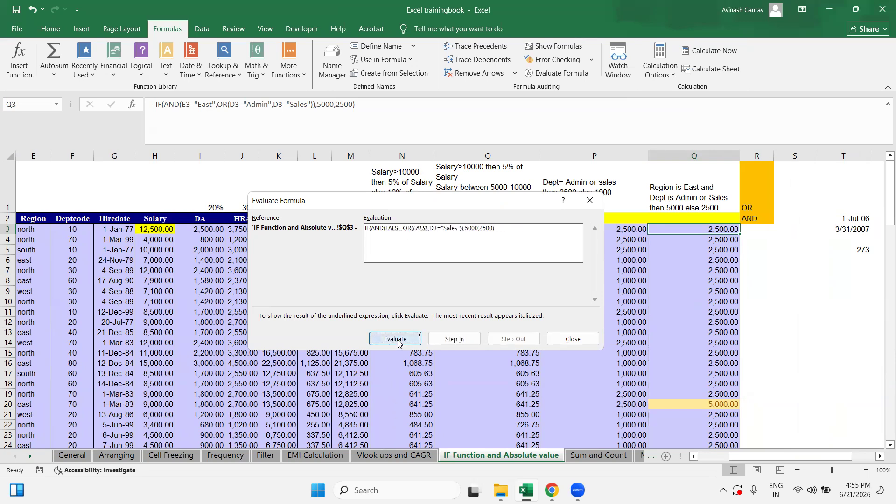
pyautogui.click(397, 341)
pyautogui.click(397, 341)
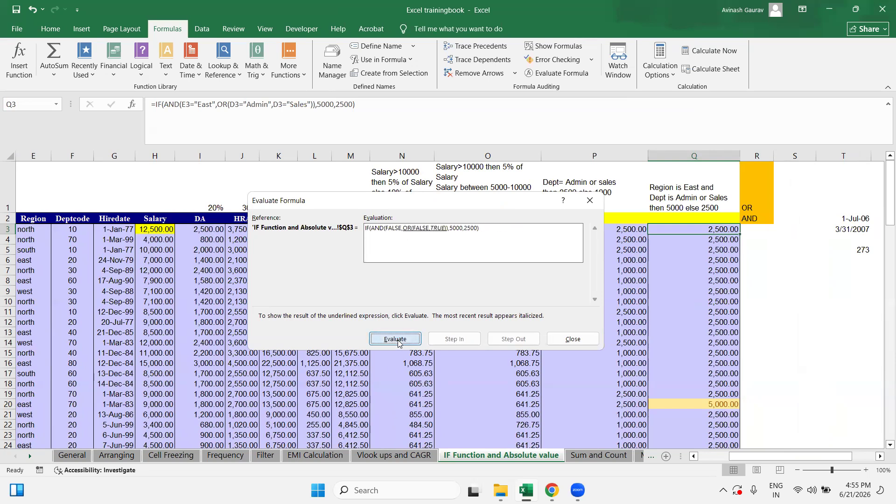
pyautogui.click(398, 341)
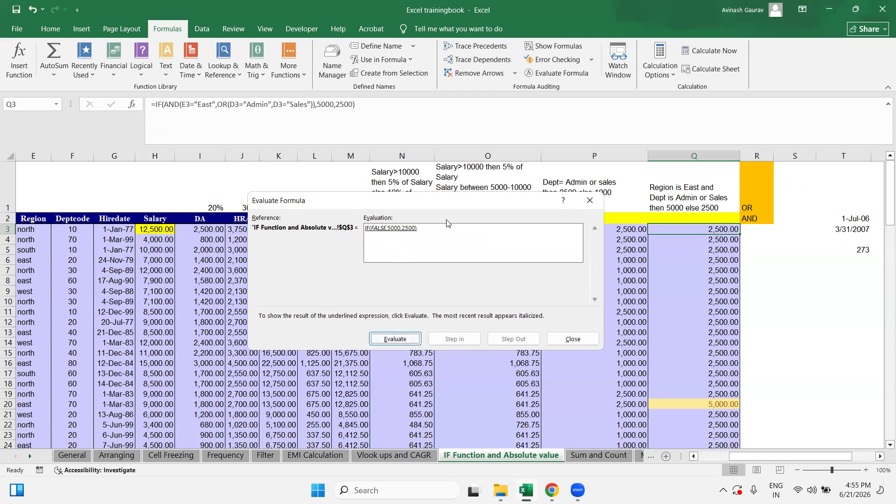
# Step: Close the evaluation and select Q29, an East row showing 5,000
pyautogui.click(575, 339)
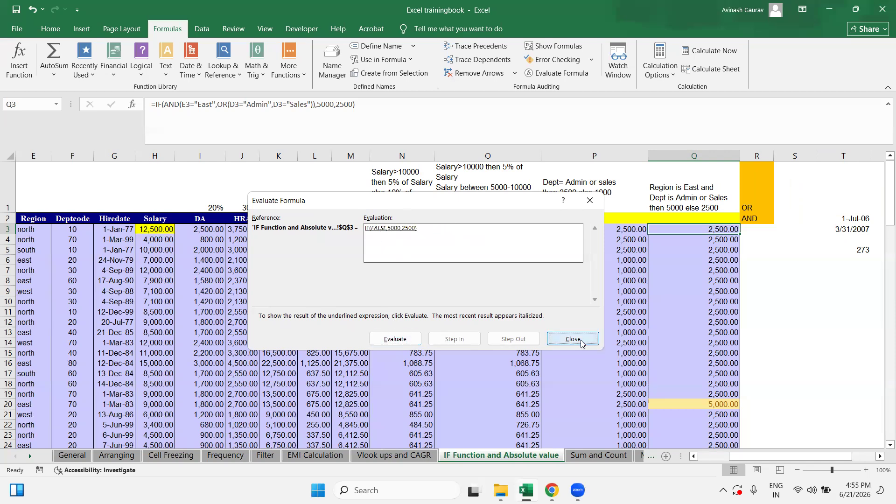
pyautogui.scroll(-7, 690, 200)
pyautogui.click(679, 209)
pyautogui.scroll(8, 681, 352)
# Step: Evaluate Q20's formula through the E20 region check and the Admin department test
pyautogui.click(693, 404)
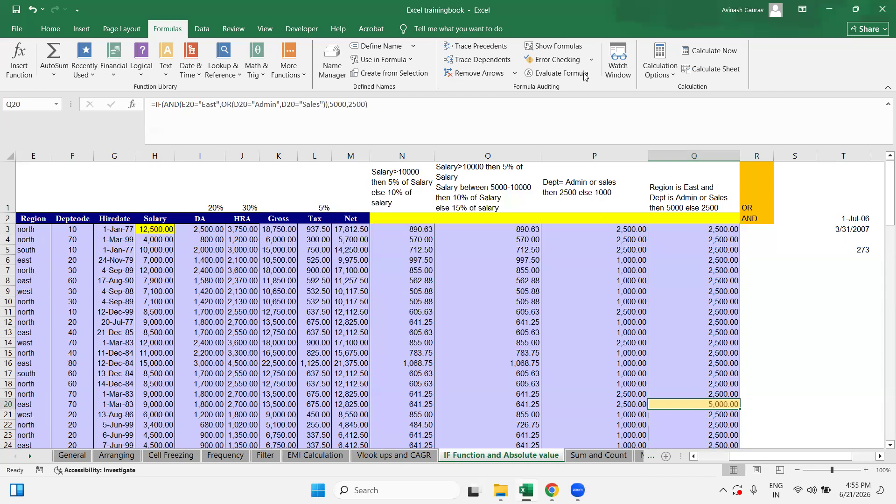
pyautogui.click(560, 73)
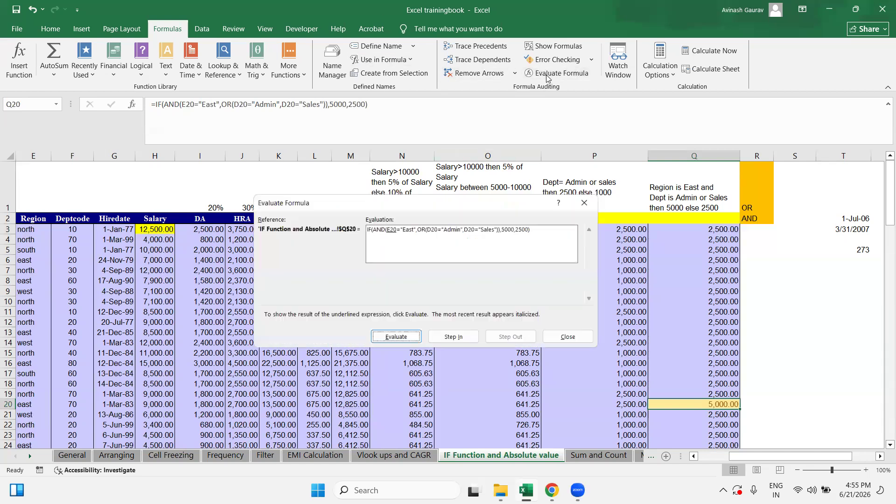
pyautogui.click(397, 340)
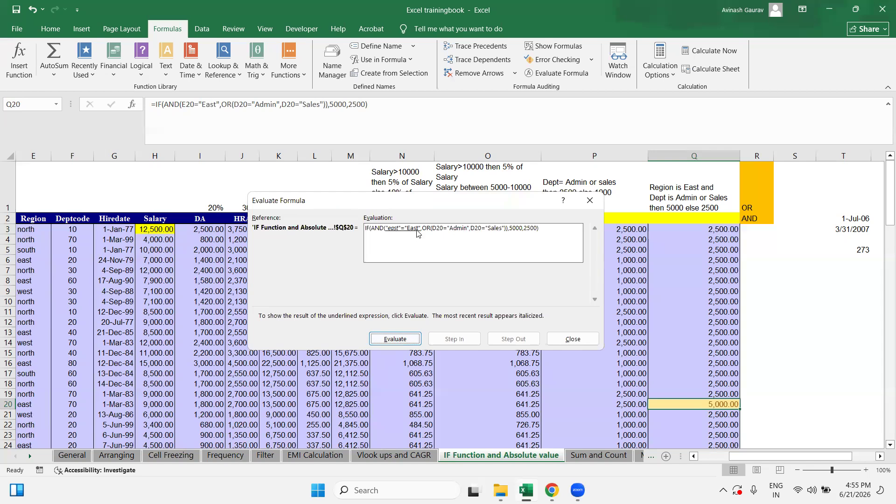
pyautogui.click(405, 342)
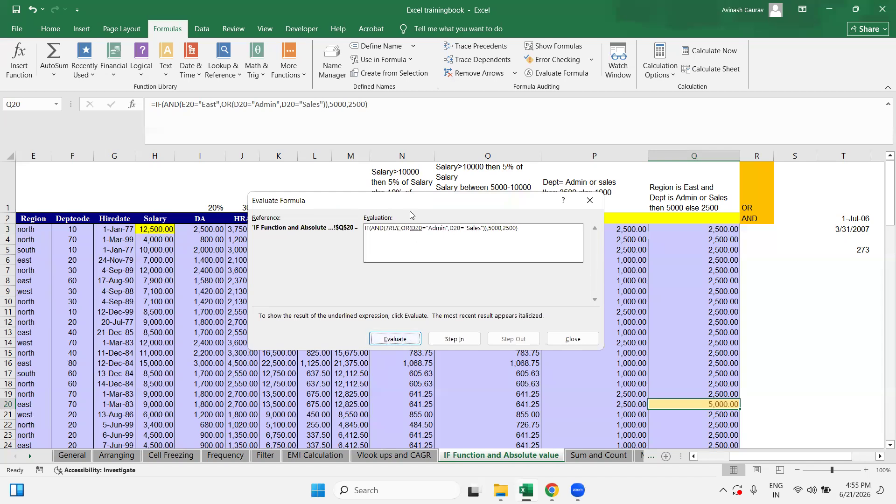
pyautogui.click(396, 341)
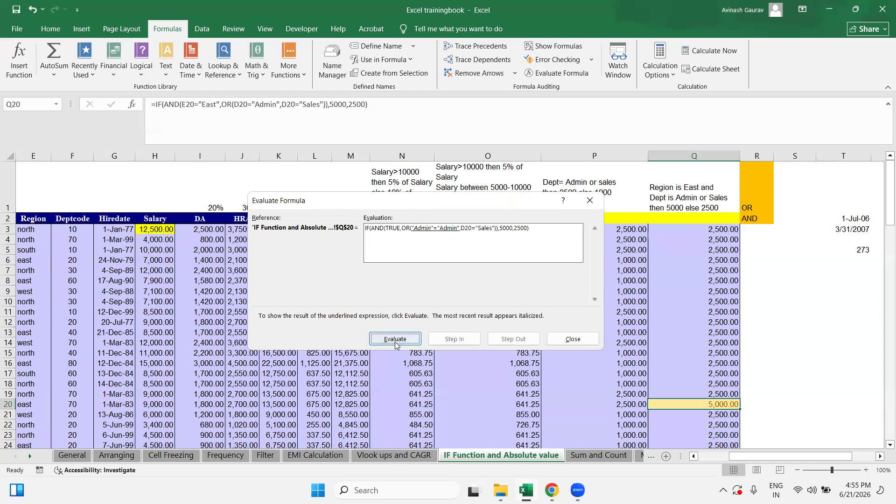
pyautogui.click(395, 342)
# Step: Continue through the Sales, OR and AND tests to the 5,000 result, then close
pyautogui.click(394, 341)
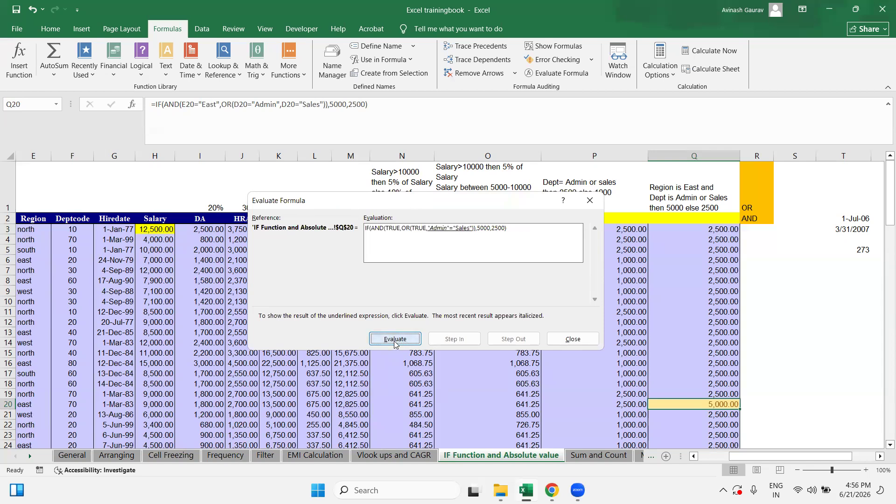
pyautogui.click(394, 341)
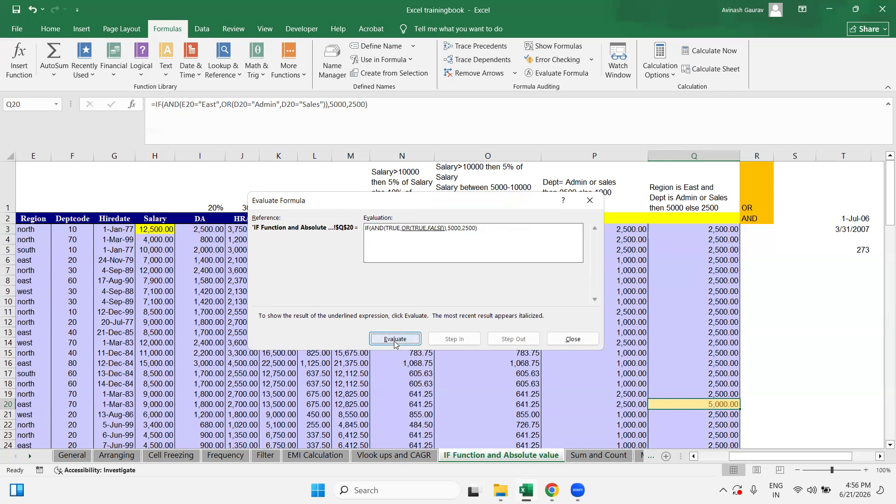
pyautogui.click(395, 341)
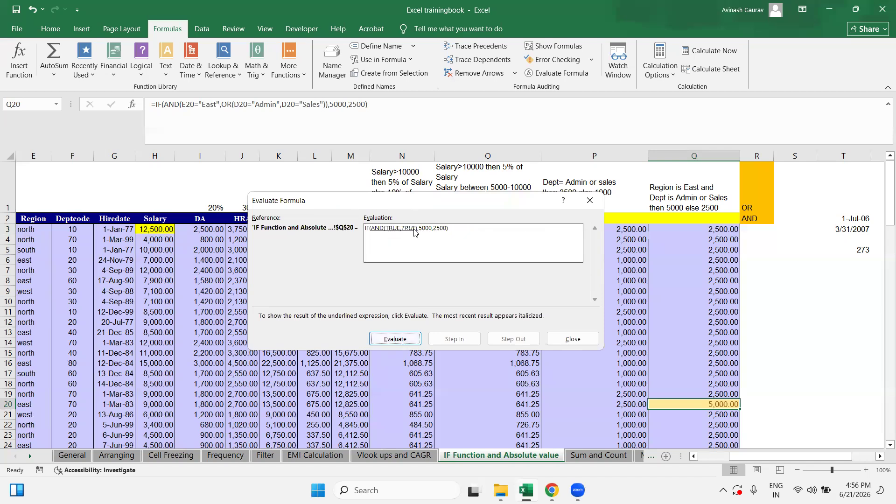
pyautogui.click(391, 339)
pyautogui.click(396, 339)
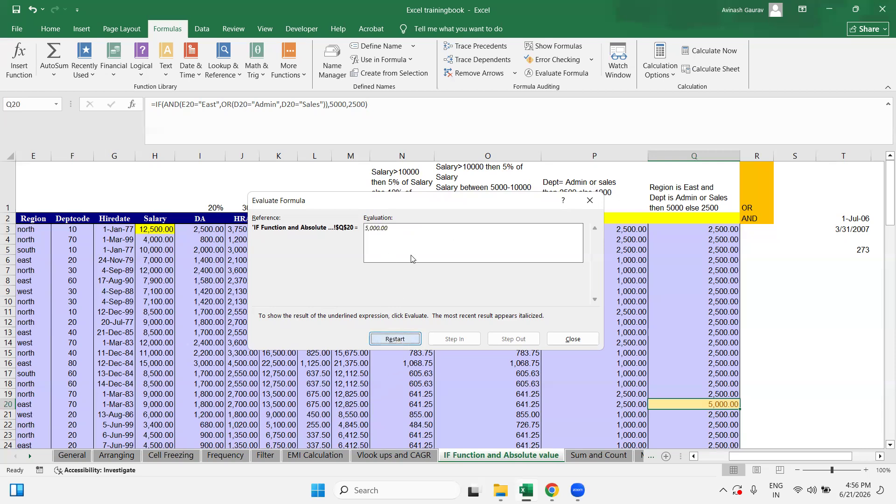
pyautogui.click(573, 340)
pyautogui.scroll(-2, 682, 373)
pyautogui.scroll(2, 682, 374)
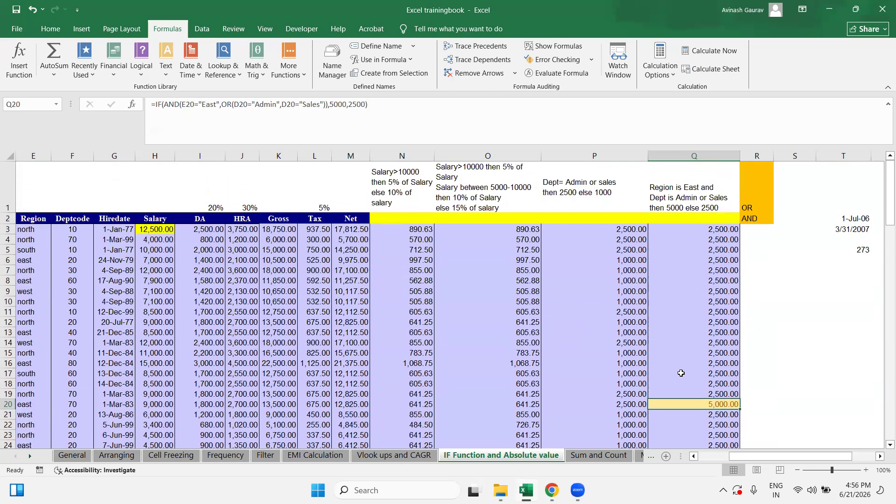
pyautogui.click(687, 229)
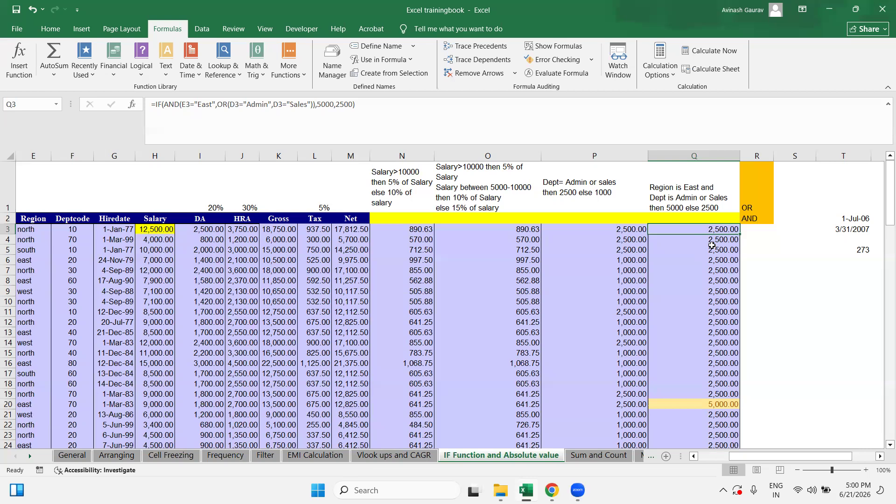
# Step: Switch to the Sum and Count sheet and select cell M4
pyautogui.click(586, 460)
pyautogui.scroll(-12, 462, 366)
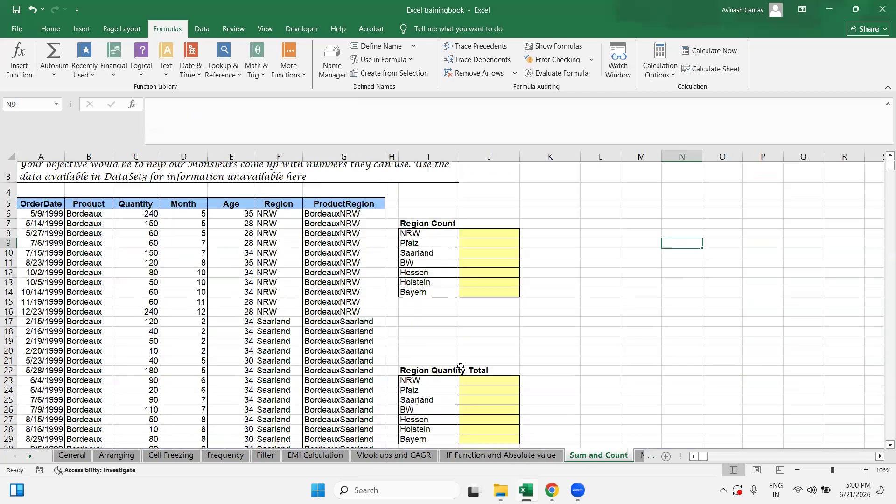
pyautogui.scroll(12, 460, 364)
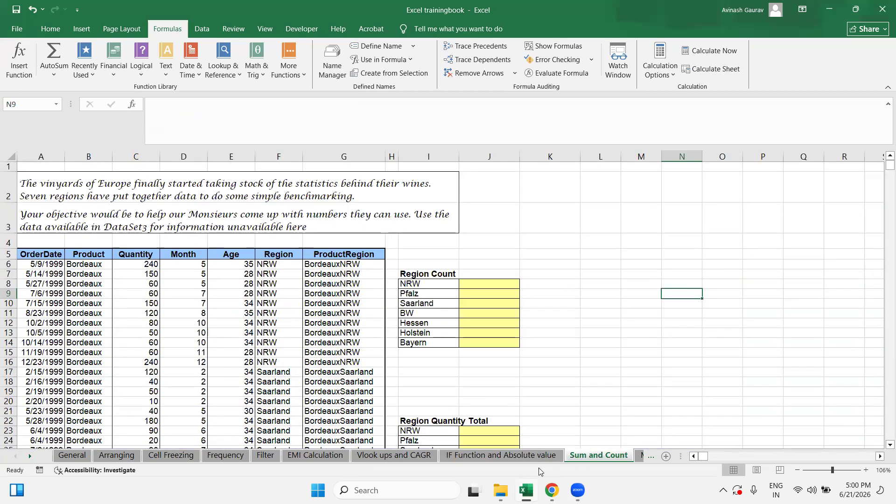
pyautogui.click(501, 456)
pyautogui.click(589, 456)
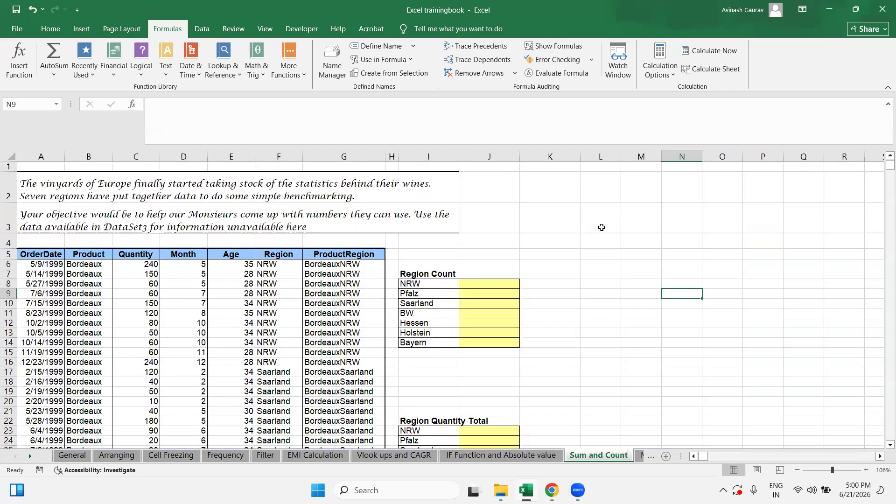
pyautogui.click(635, 242)
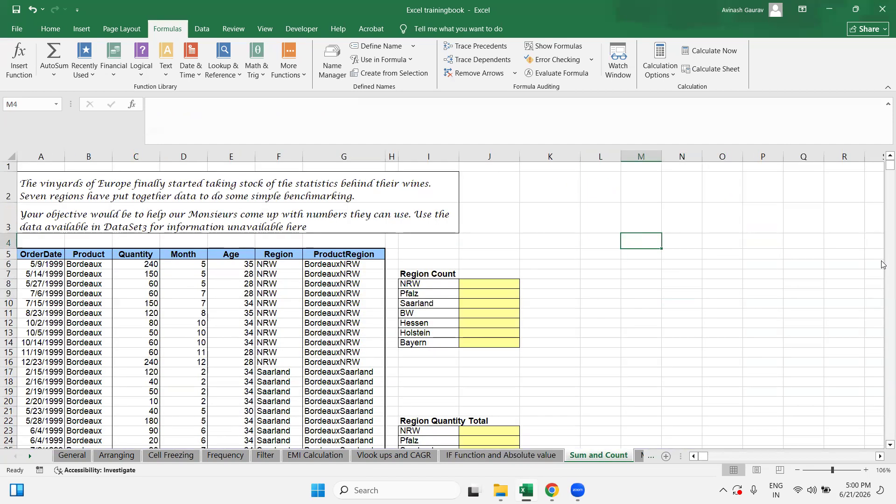
# Step: Enter SUMIF, SUMIFS, COUNTIF and COUNTIFS in M4 through M7
pyautogui.press('capslock')
pyautogui.write('SUMIF')
pyautogui.press('Return')
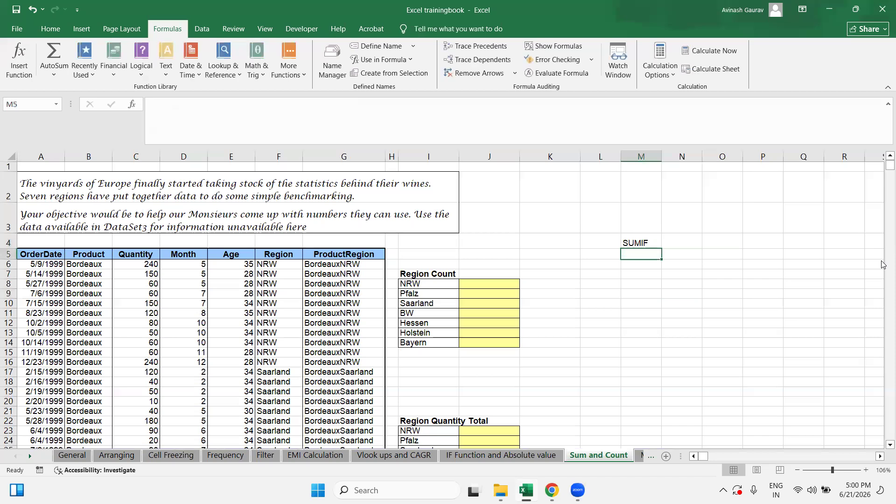
pyautogui.write('SUMIFS')
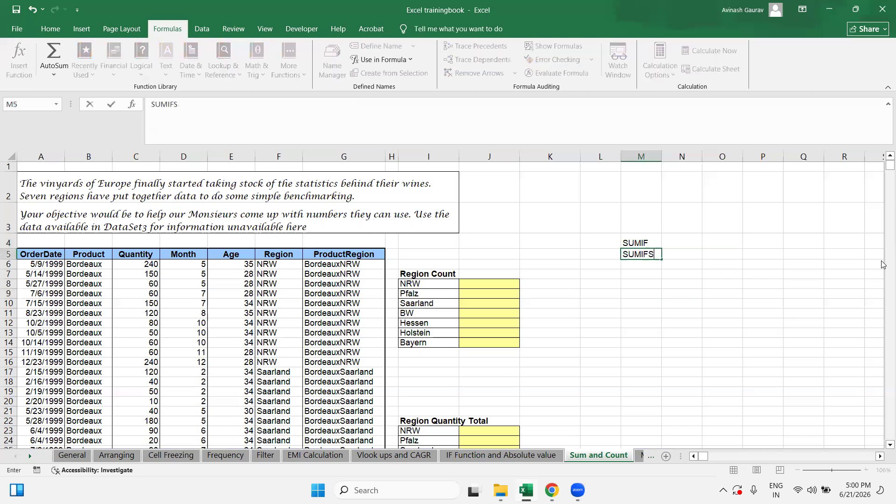
pyautogui.press('Return')
pyautogui.write('COUNTIF')
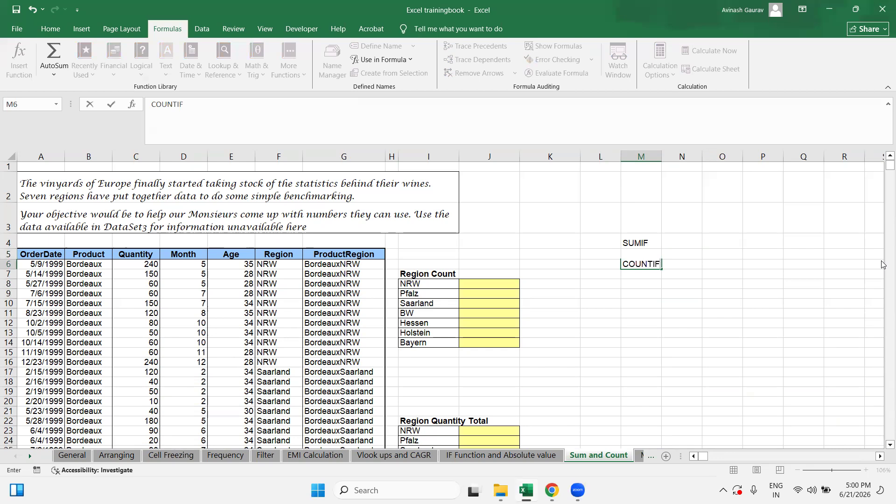
pyautogui.press('Return')
pyautogui.write('COUNTIFS')
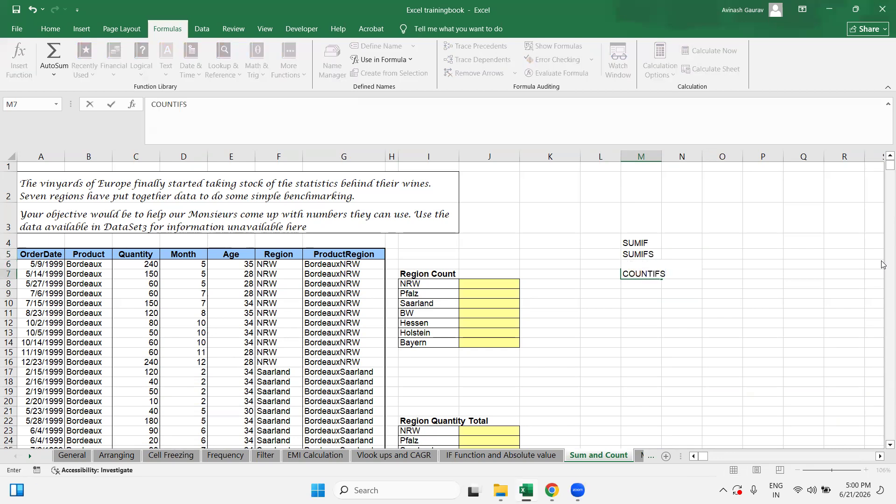
pyautogui.press('Return')
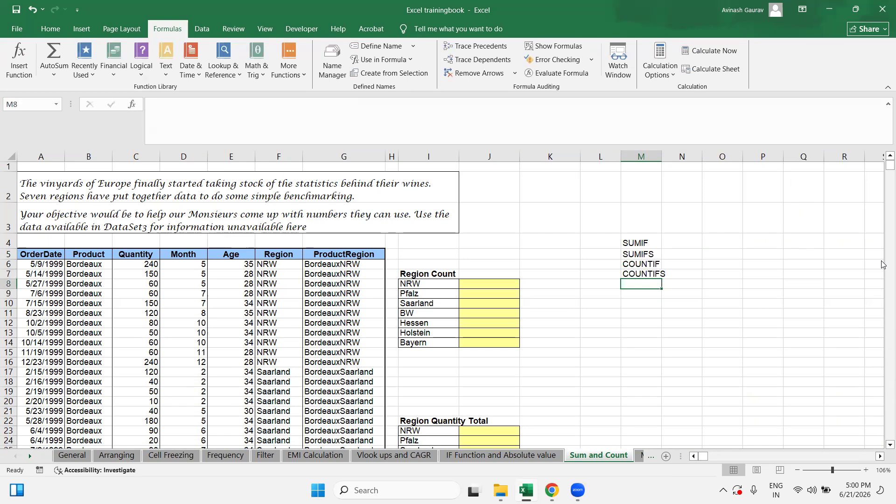
# Step: Enter AVERAGEIF in M8 and AVERAGEIFS in M9, fixing the misspelled entry
pyautogui.write('AC')
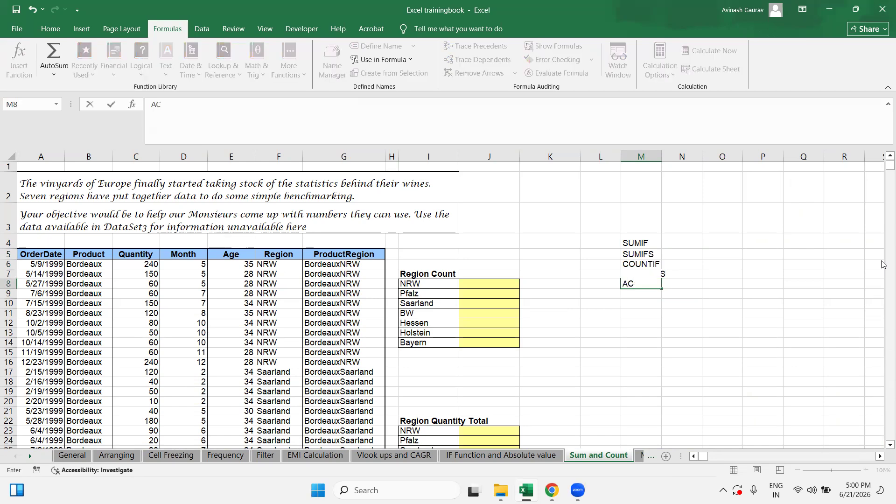
pyautogui.press('BackSpace')
pyautogui.write('VERAGEIF')
pyautogui.press('Return')
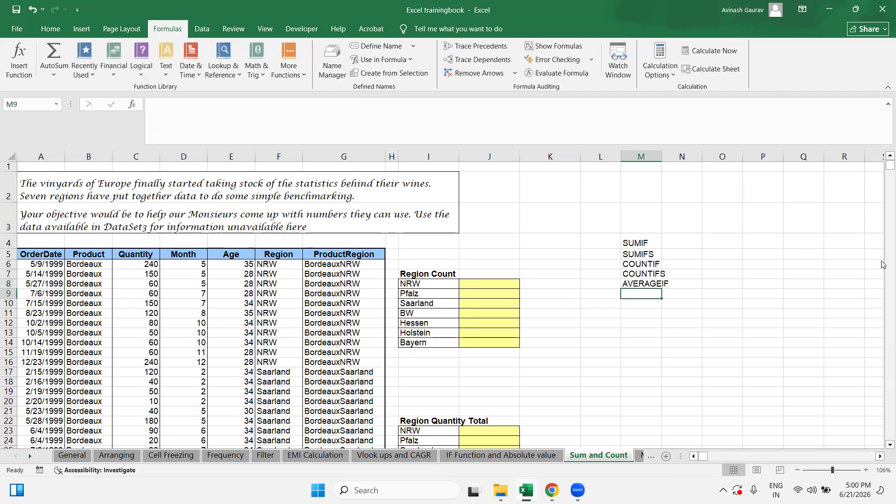
pyautogui.write('AVERSGE')
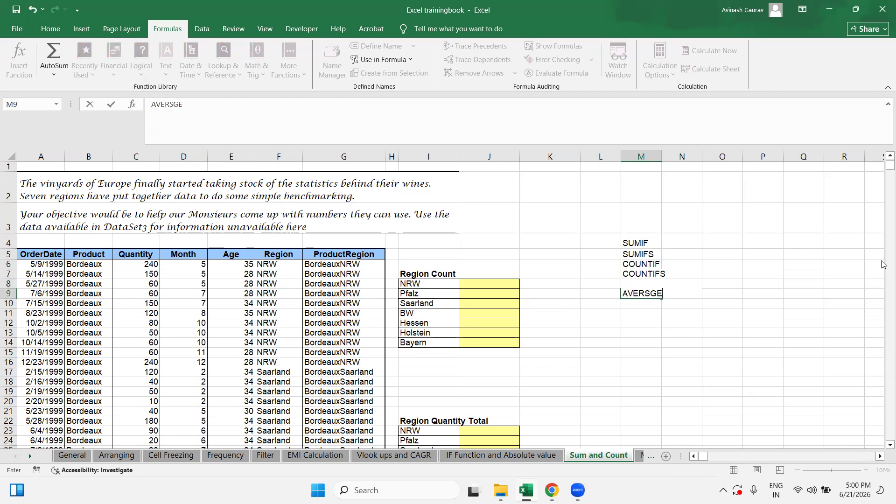
pyautogui.write('IFS')
pyautogui.press('Return')
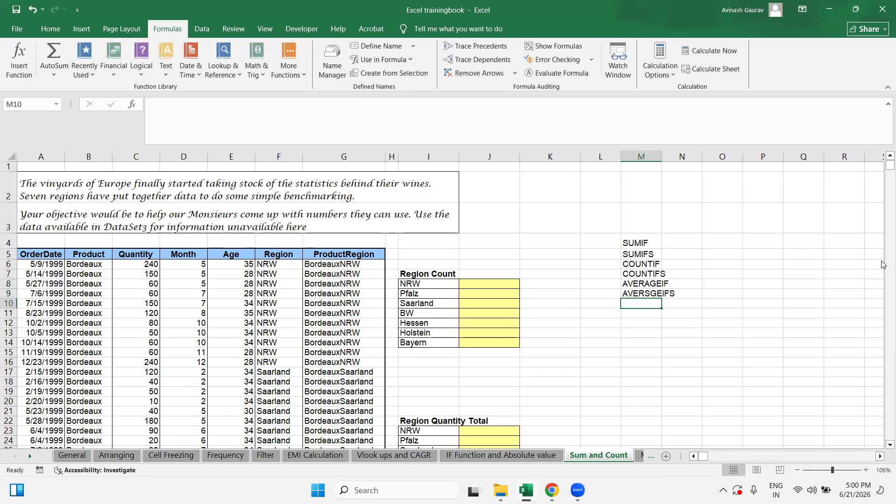
pyautogui.press('Up')
pyautogui.write('AVERAGE')
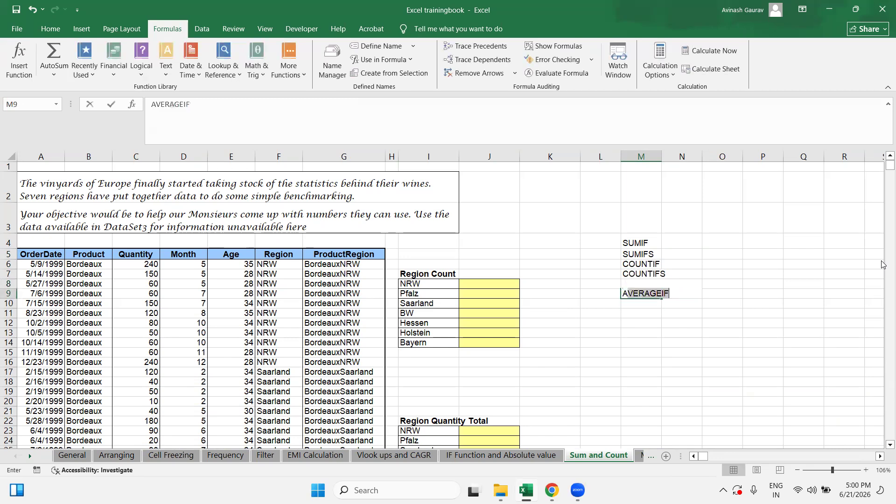
pyautogui.write('IFS')
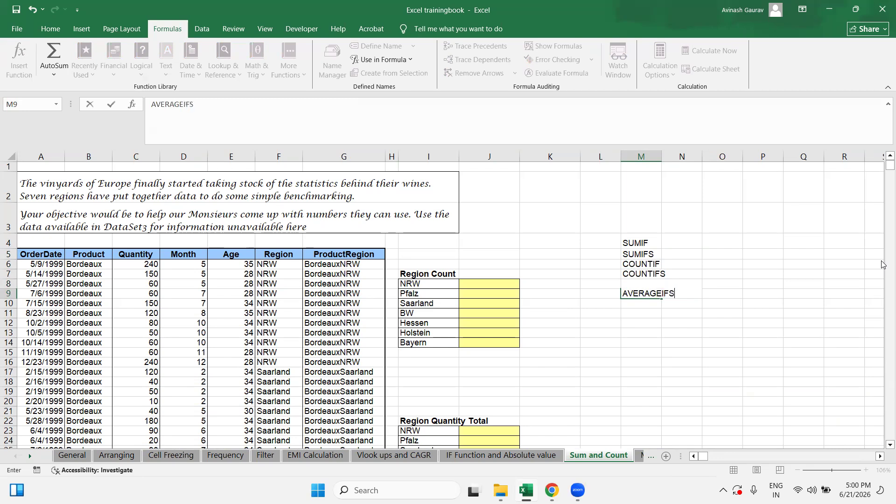
pyautogui.press('Return')
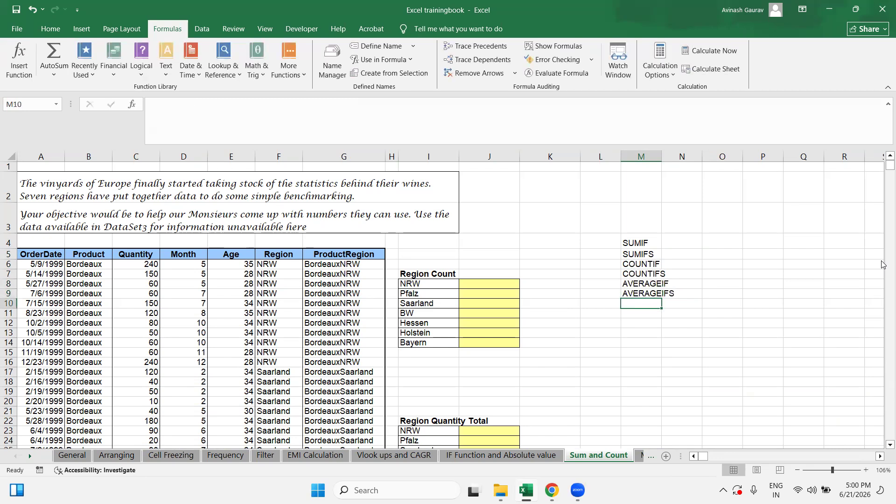
pyautogui.scroll(-11, 344, 295)
pyautogui.scroll(-20, 344, 295)
pyautogui.scroll(20, 344, 295)
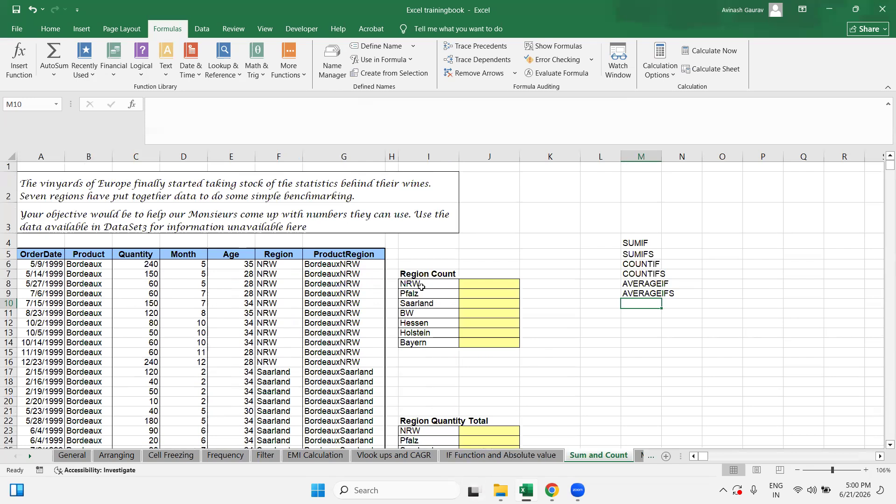
pyautogui.click(48, 258)
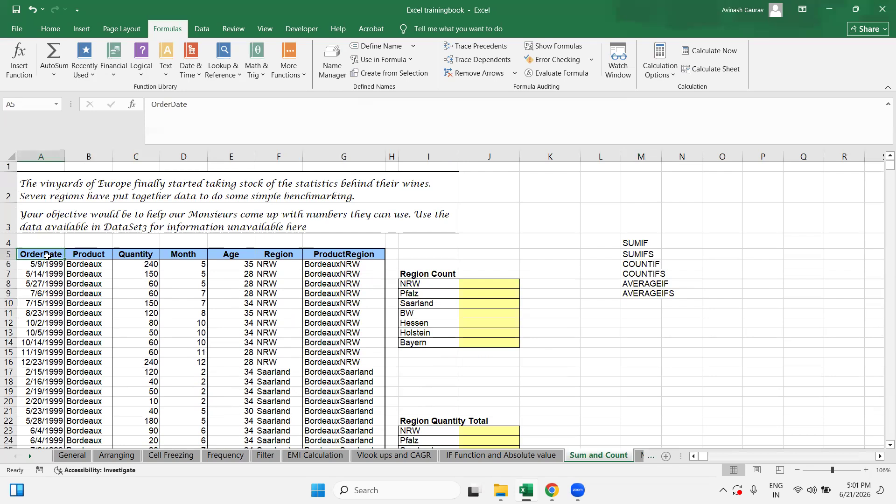
pyautogui.scroll(-12, 36, 312)
pyautogui.scroll(-20, 36, 312)
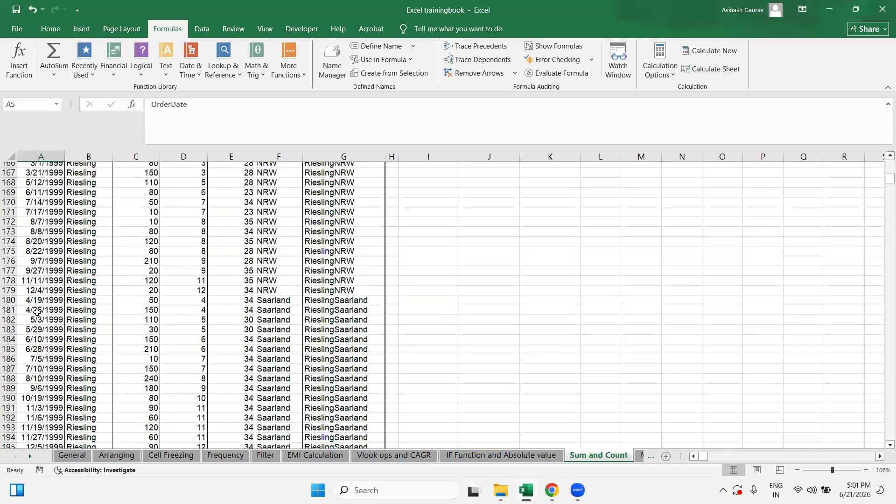
pyautogui.scroll(20, 34, 311)
pyautogui.moveTo(72, 254); pyautogui.dragTo(98, 413)
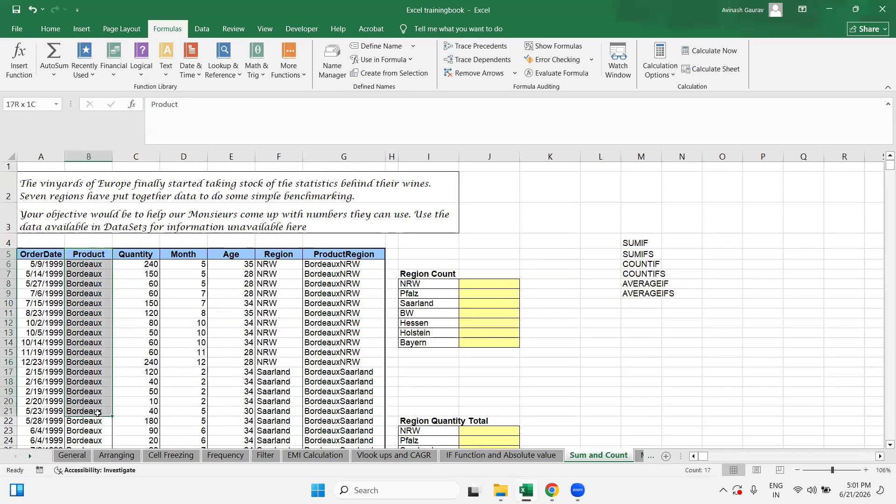
pyautogui.click(118, 422)
pyautogui.moveTo(135, 259); pyautogui.dragTo(136, 395)
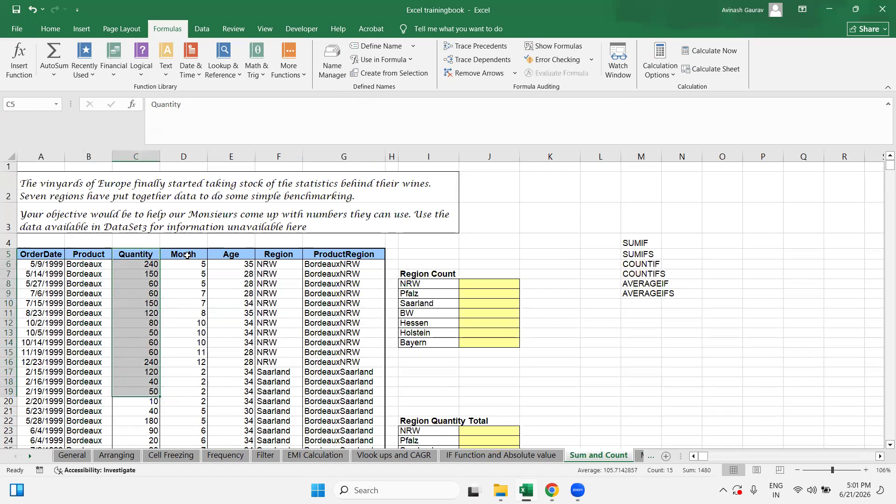
pyautogui.moveTo(185, 257); pyautogui.dragTo(188, 356)
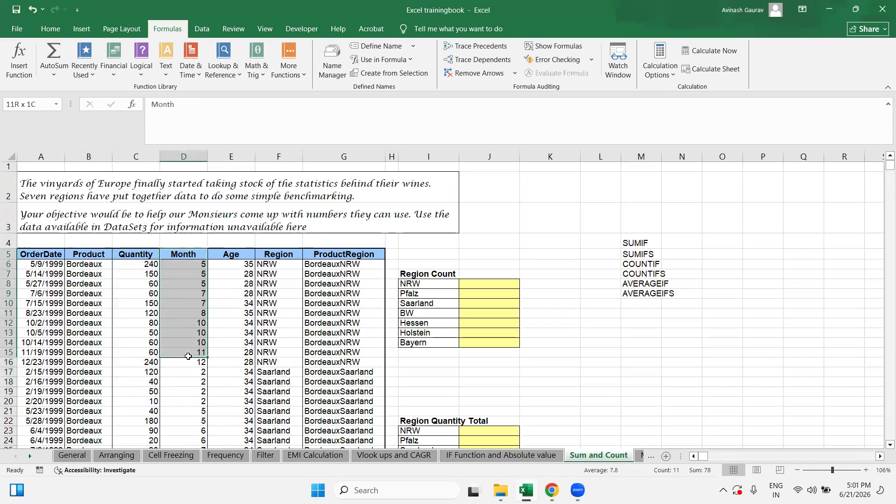
pyautogui.click(191, 266)
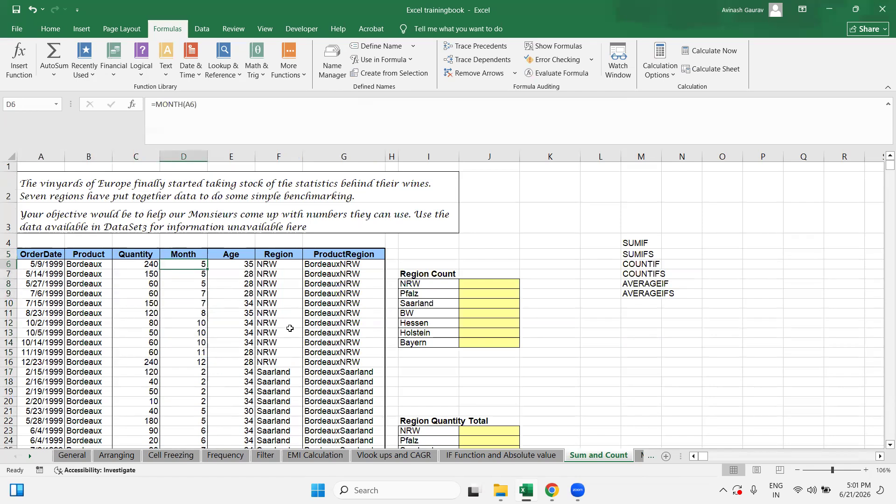
pyautogui.click(175, 293)
pyautogui.click(180, 313)
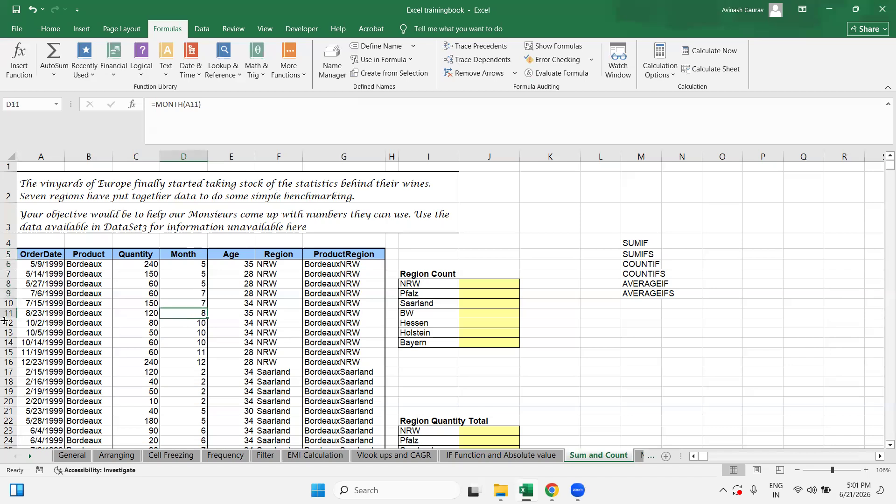
pyautogui.click(50, 311)
pyautogui.click(42, 324)
pyautogui.click(41, 340)
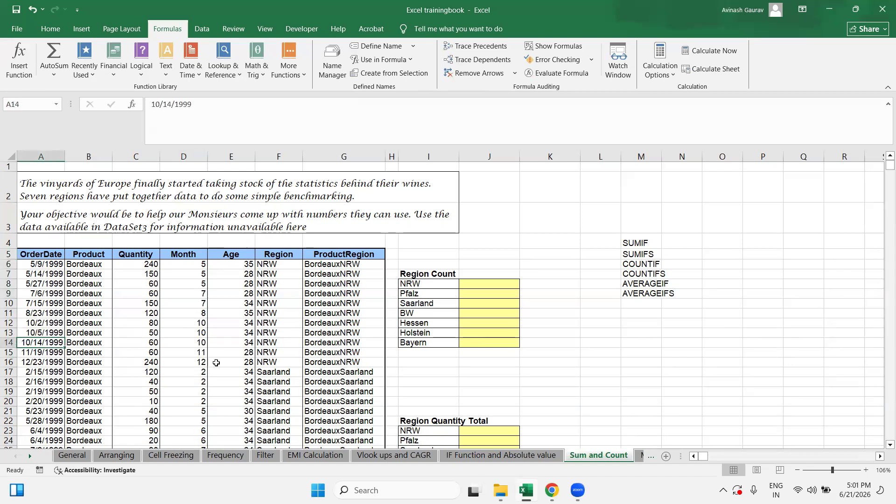
pyautogui.click(188, 351)
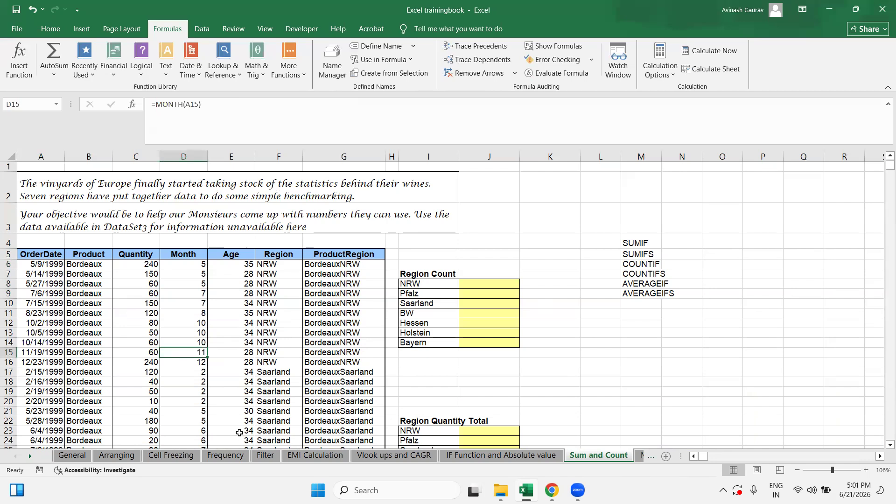
pyautogui.click(777, 318)
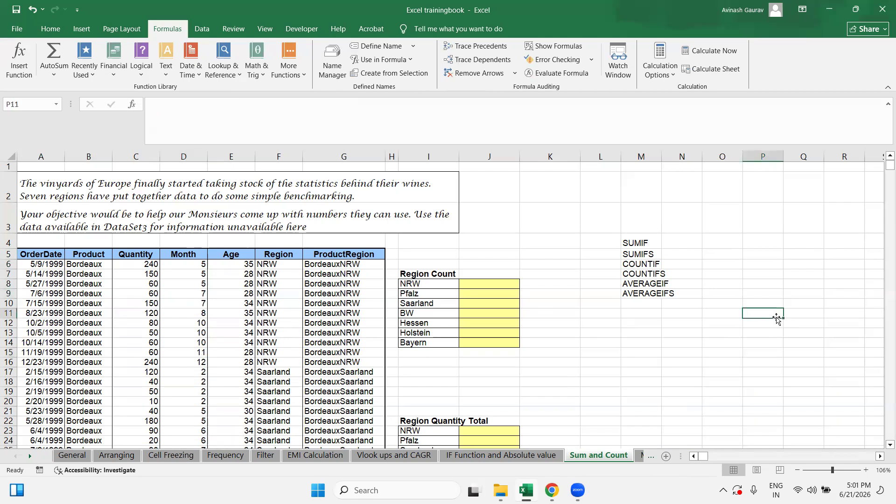
# Step: Enter the labels MM/DD/YYYY in P11 and DD/MM/YYYY in P14
pyautogui.write('MM/DD')
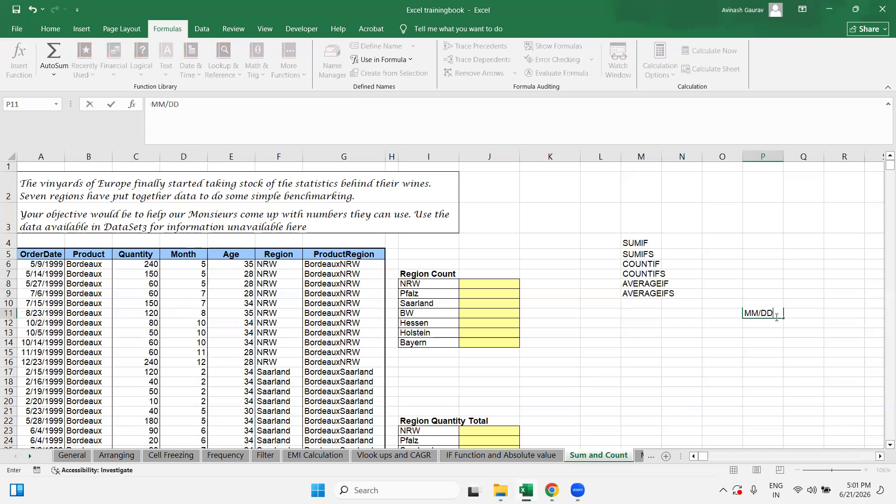
pyautogui.write('/YYYY')
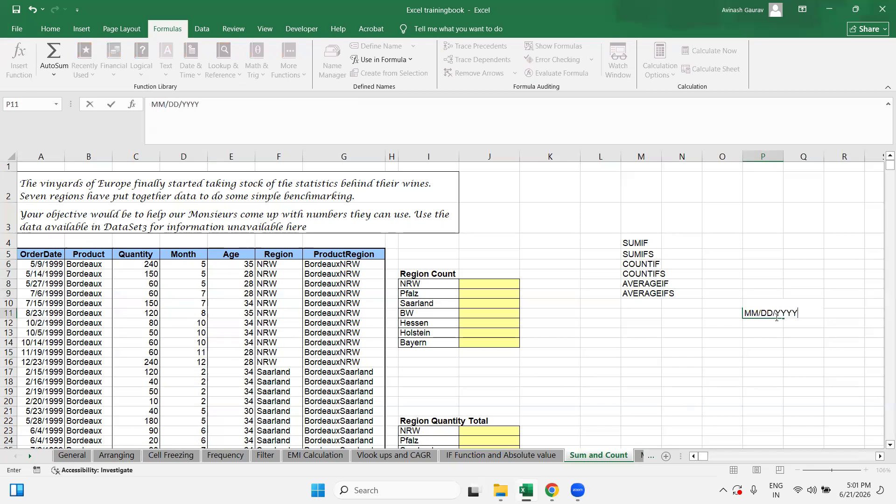
pyautogui.press('Return')
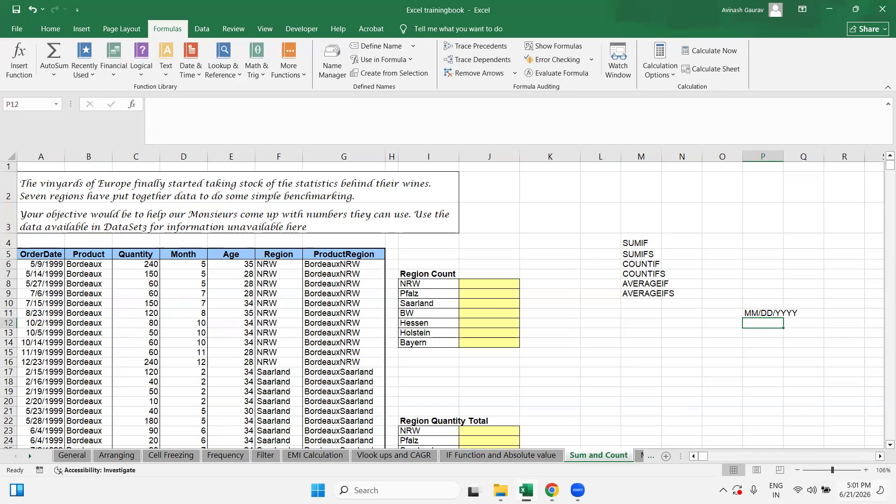
pyautogui.click(762, 344)
pyautogui.write('DD/AA')
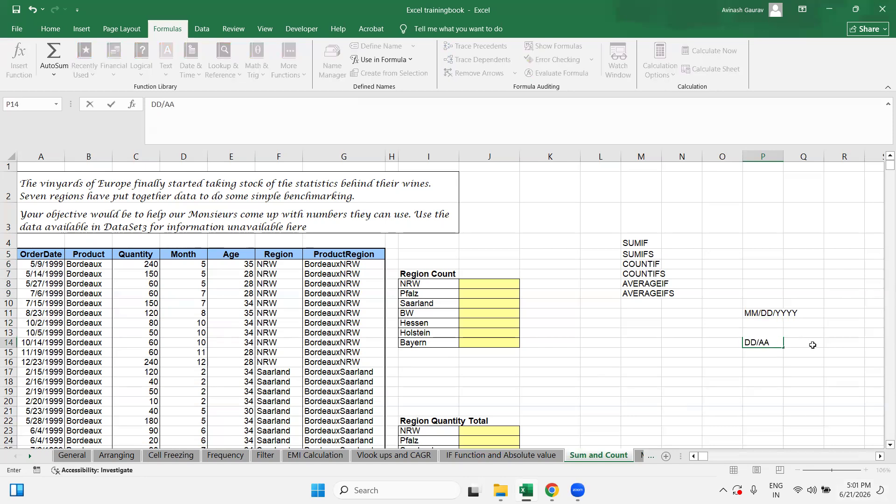
pyautogui.press('BackSpace')
pyautogui.press('BackSpace')
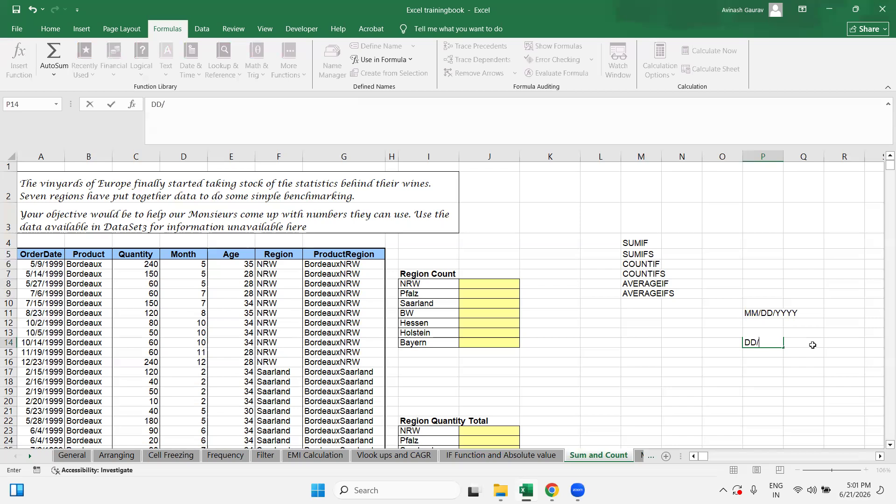
pyautogui.write('MM/')
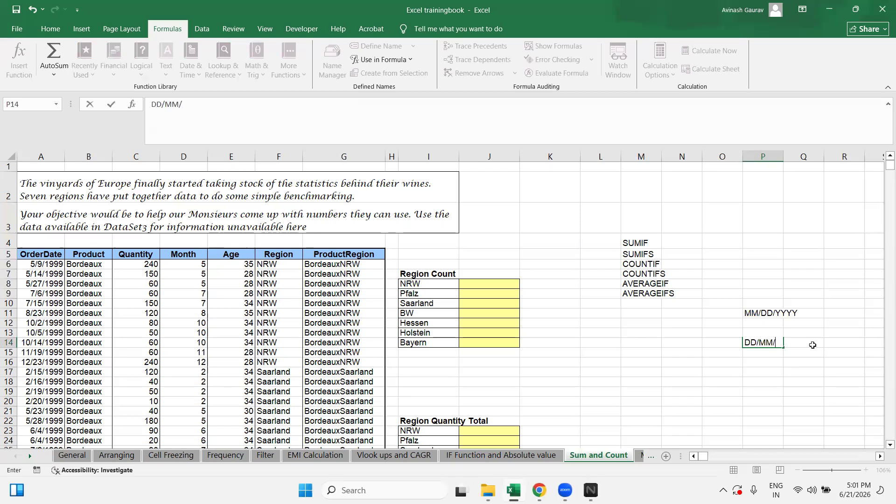
pyautogui.write('YYYY')
pyautogui.press('Return')
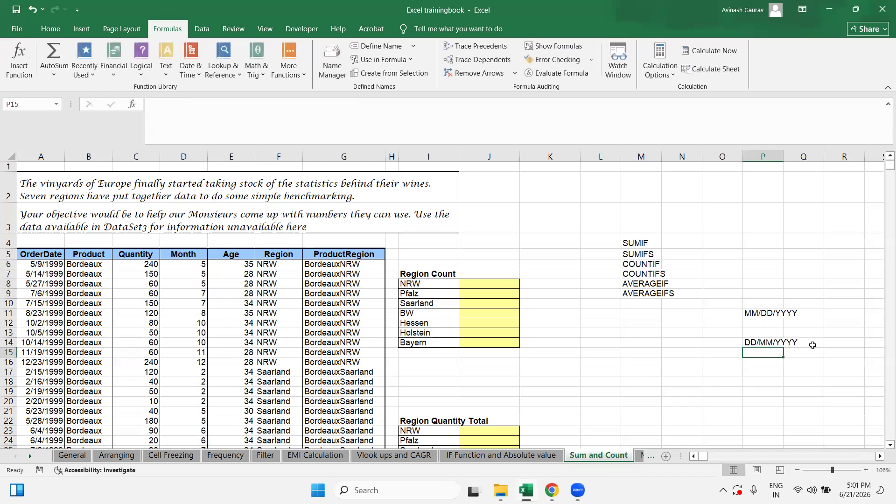
# Step: Compare the labels with order dates like 8/23/1999 in A11, then select P9:P17
pyautogui.click(773, 343)
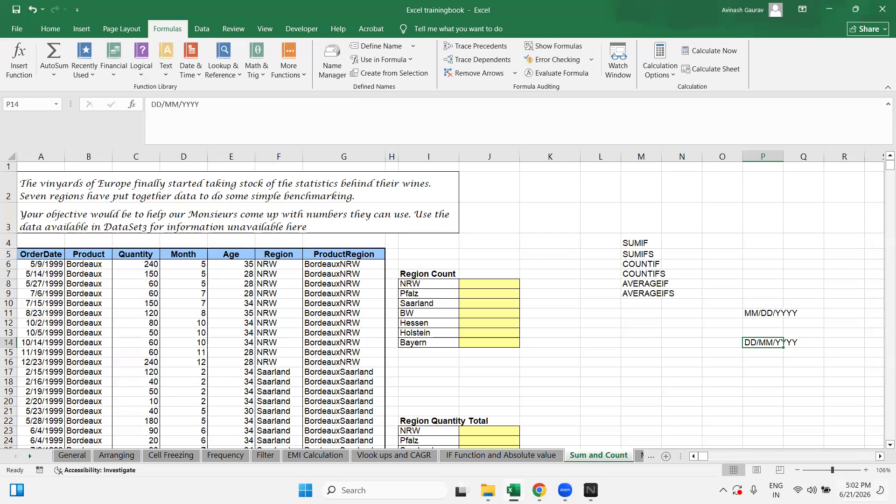
pyautogui.click(762, 263)
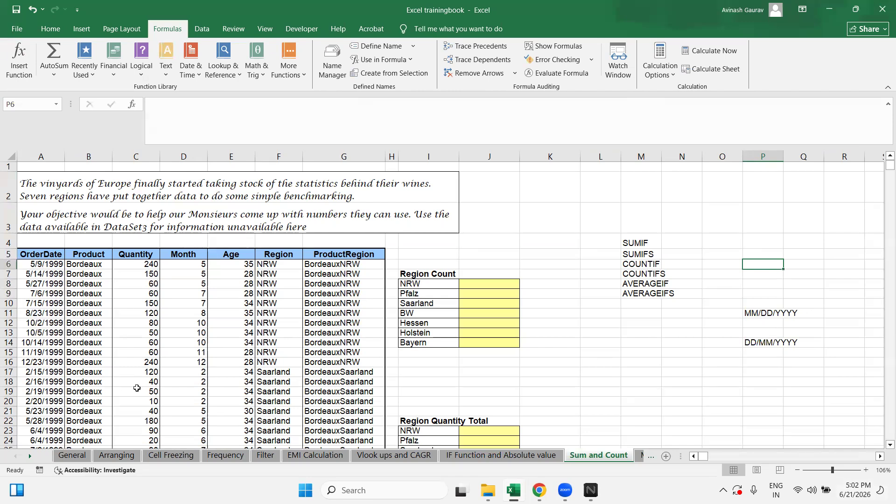
pyautogui.click(37, 333)
pyautogui.click(48, 313)
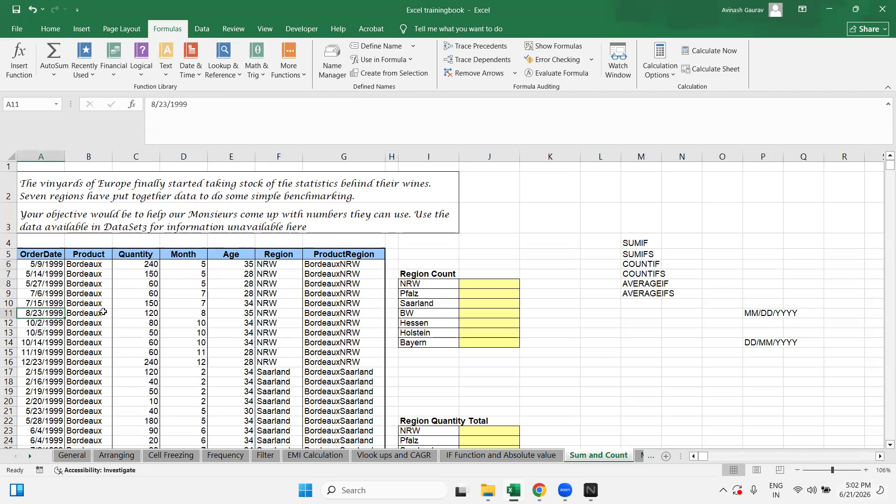
pyautogui.click(9, 313)
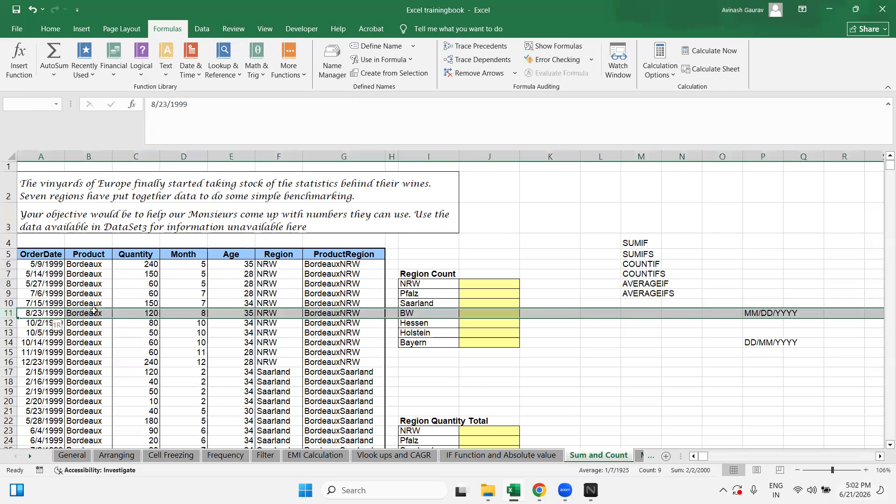
pyautogui.click(45, 313)
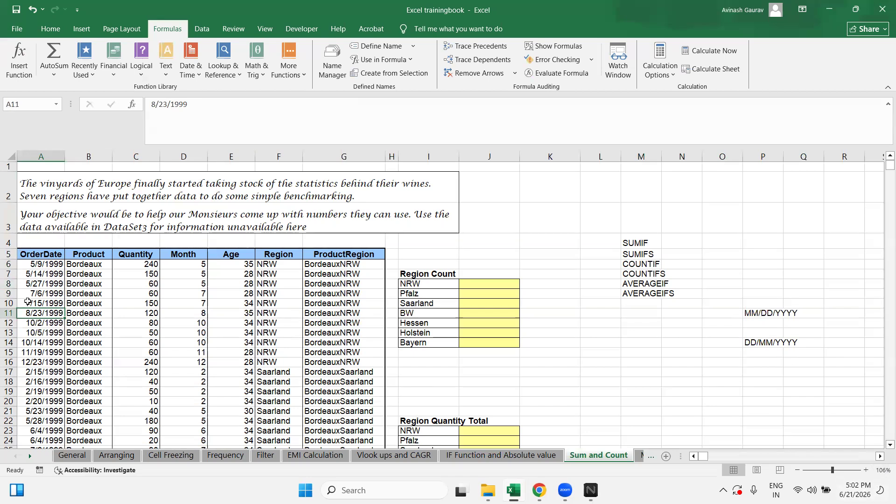
pyautogui.click(764, 343)
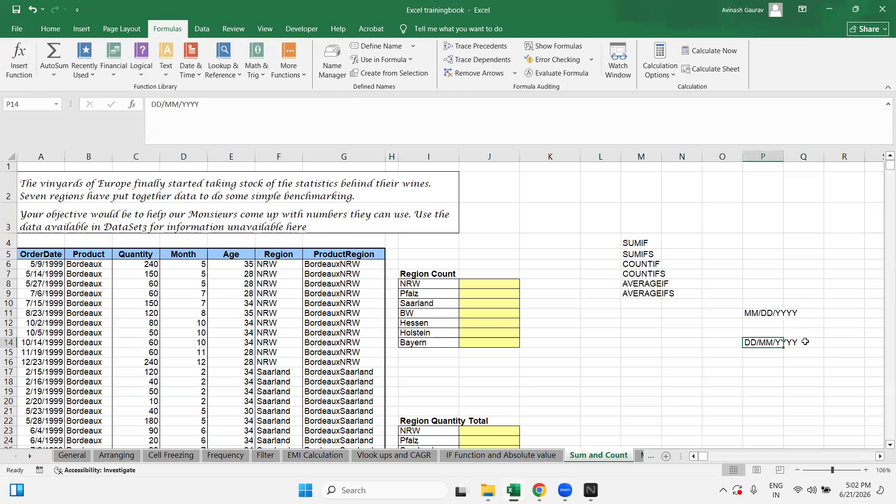
pyautogui.click(39, 313)
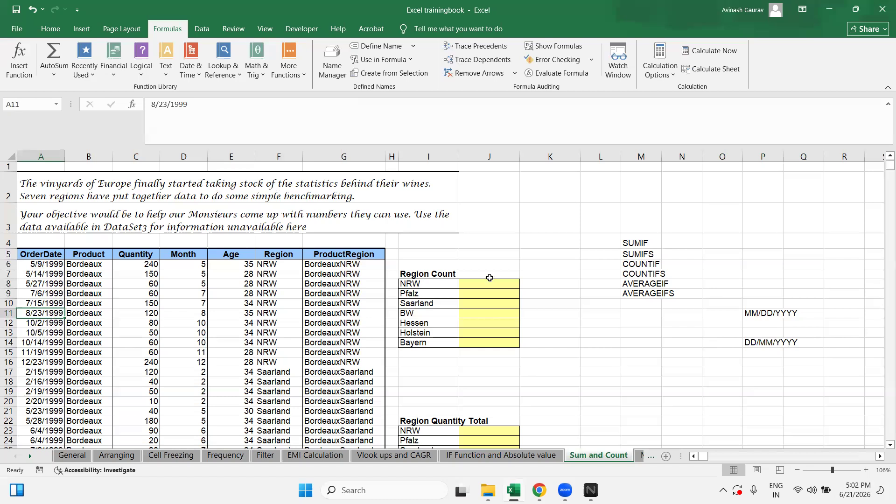
pyautogui.moveTo(752, 292); pyautogui.dragTo(755, 373)
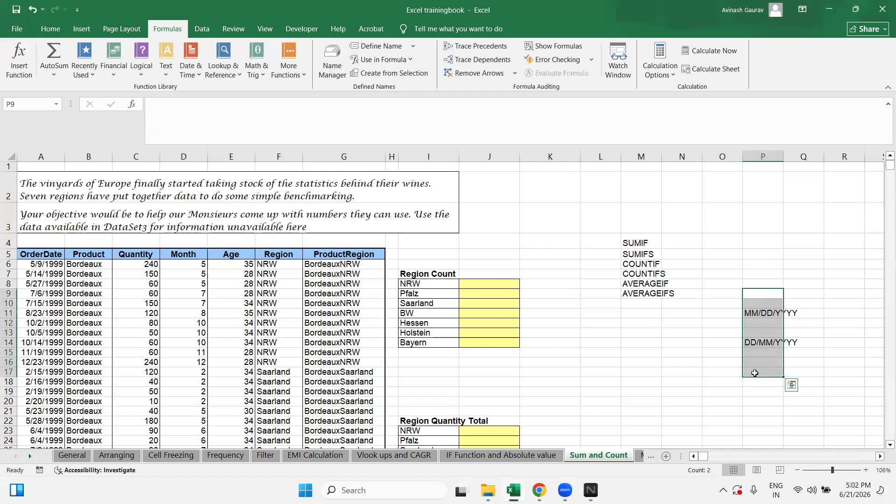
# Step: Clear the labels and enter test dates 8/15/2026 in P5 and 15/8/2026 in P6
pyautogui.press('Delete')
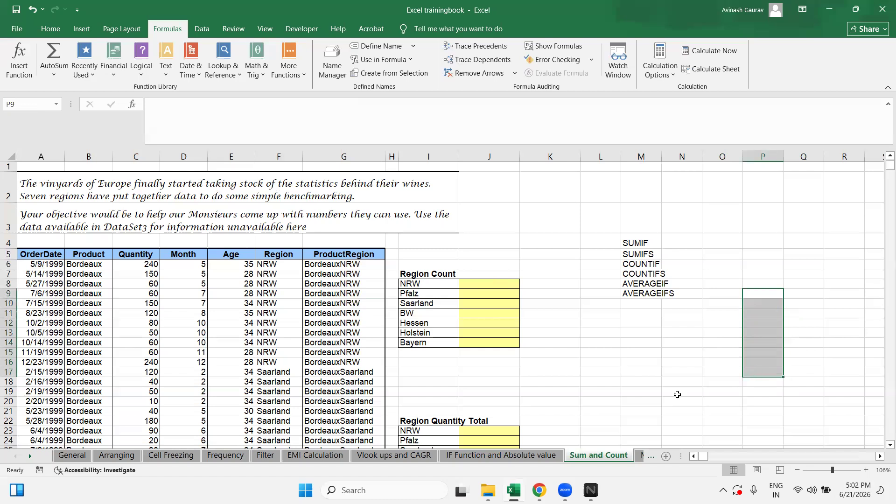
pyautogui.click(681, 284)
pyautogui.click(763, 253)
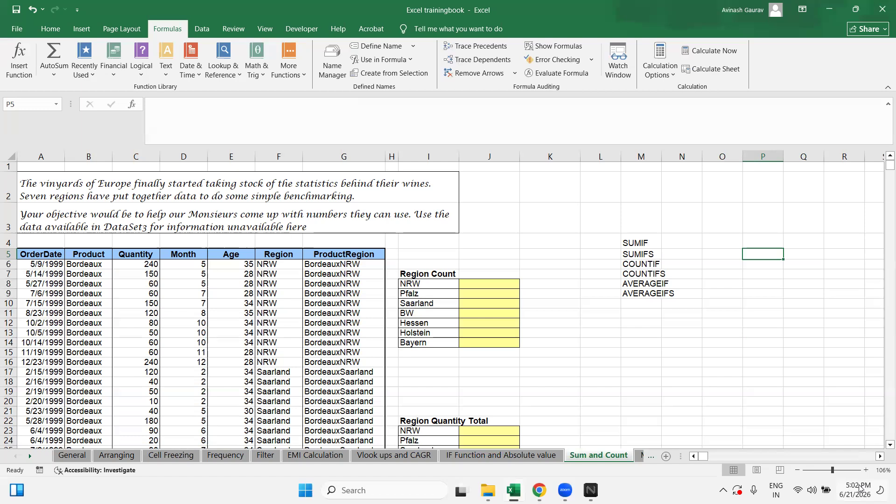
pyautogui.write('8/1')
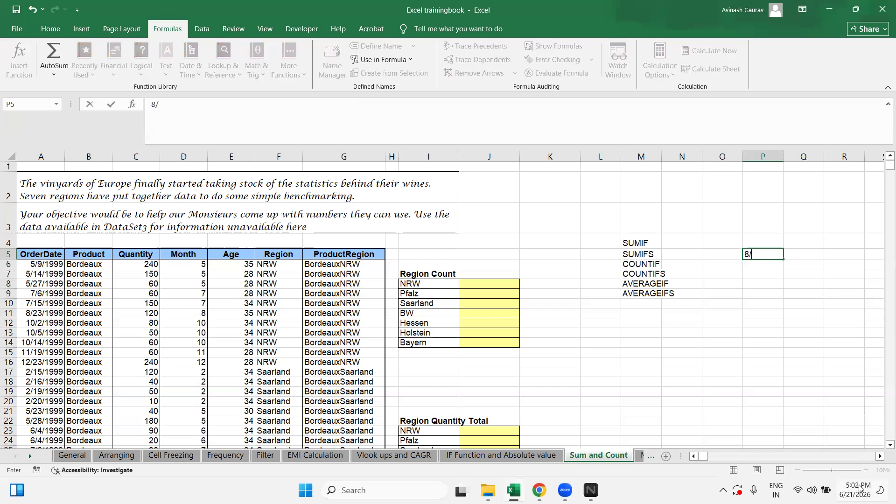
pyautogui.press('BackSpace')
pyautogui.press('BackSpace')
pyautogui.write('/15/2026')
pyautogui.press('Return')
pyautogui.write('15/')
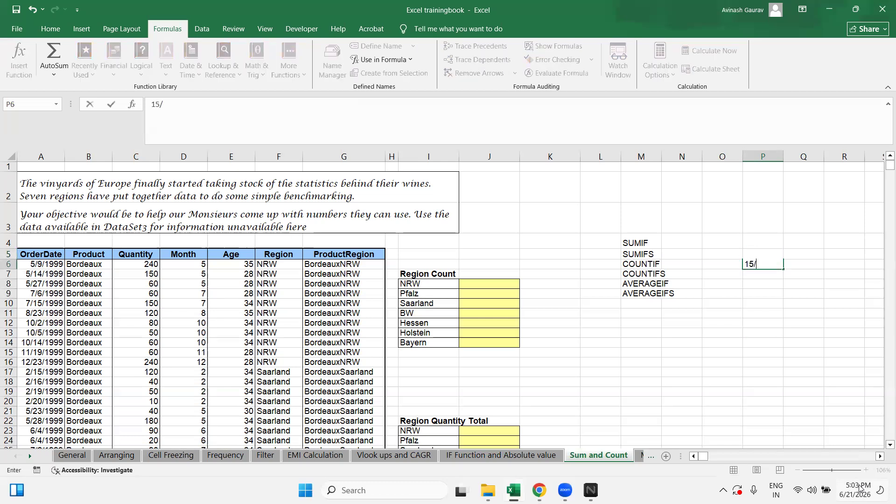
pyautogui.write('8/2026')
pyautogui.press('Return')
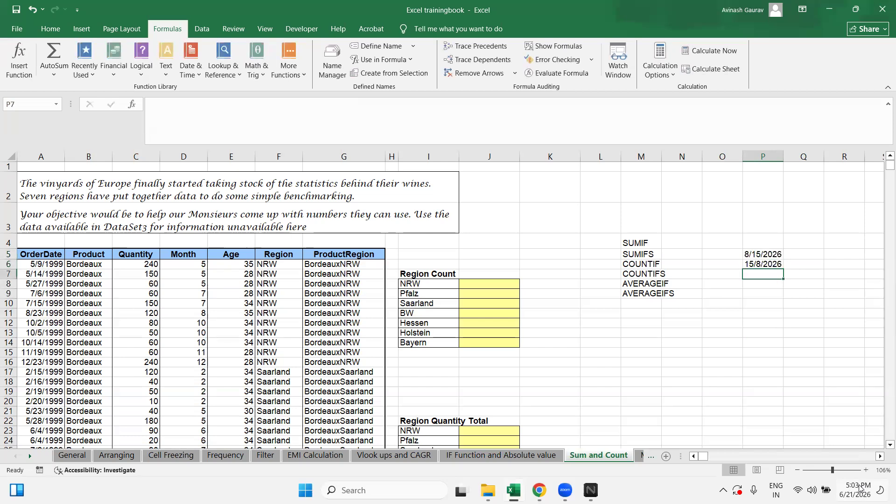
pyautogui.press('Up')
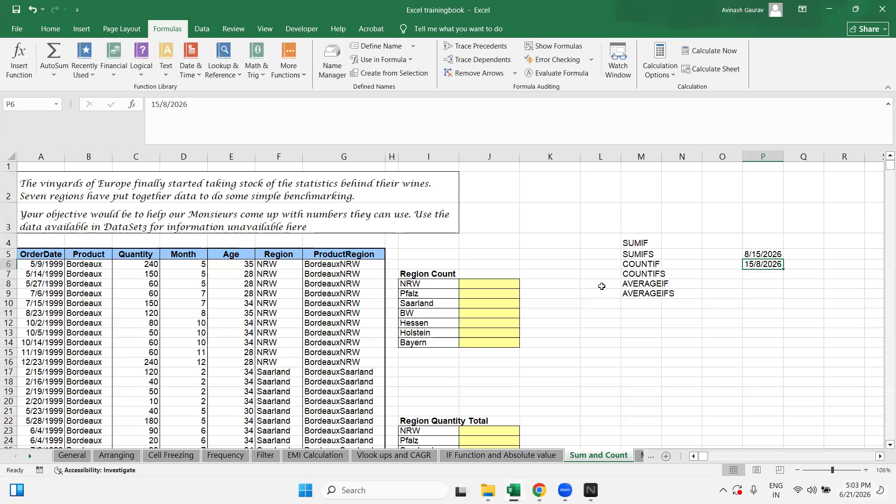
# Step: Widen column P, re-enter P6 as 8/15/2026, then narrow column P to fit
pyautogui.moveTo(784, 158); pyautogui.dragTo(811, 158)
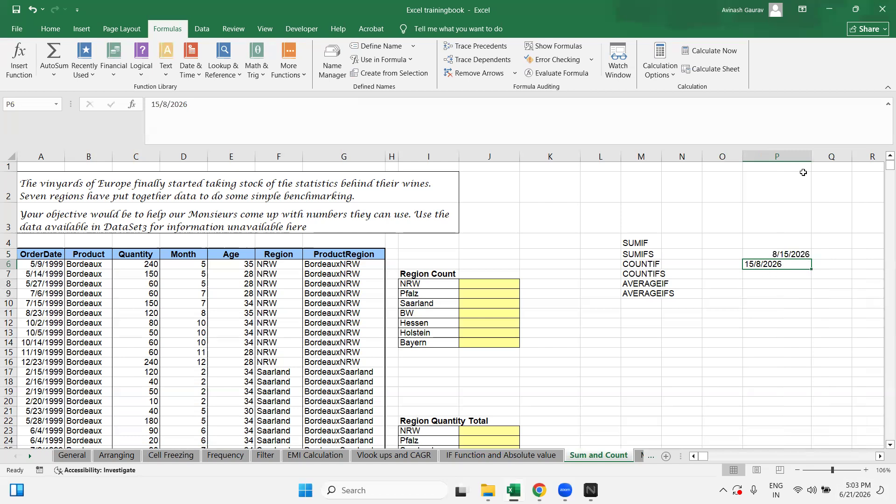
pyautogui.moveTo(811, 158); pyautogui.dragTo(852, 160)
pyautogui.click(831, 255)
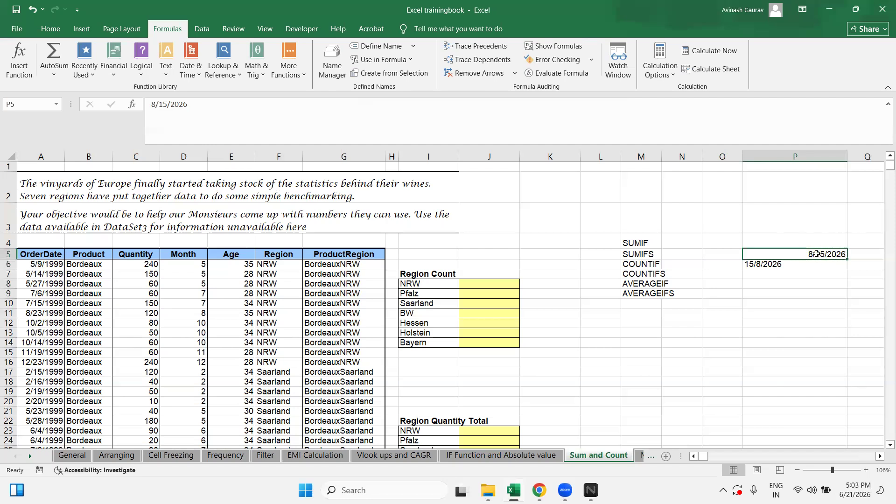
pyautogui.click(771, 265)
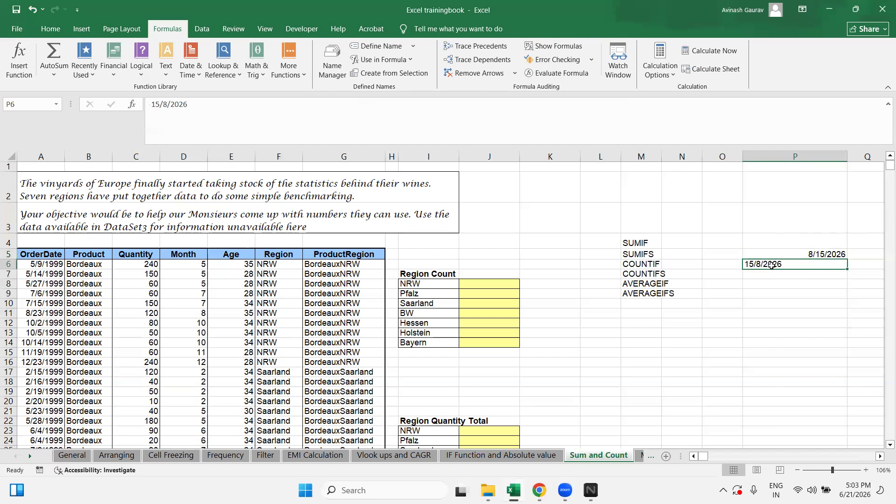
pyautogui.write('8/1')
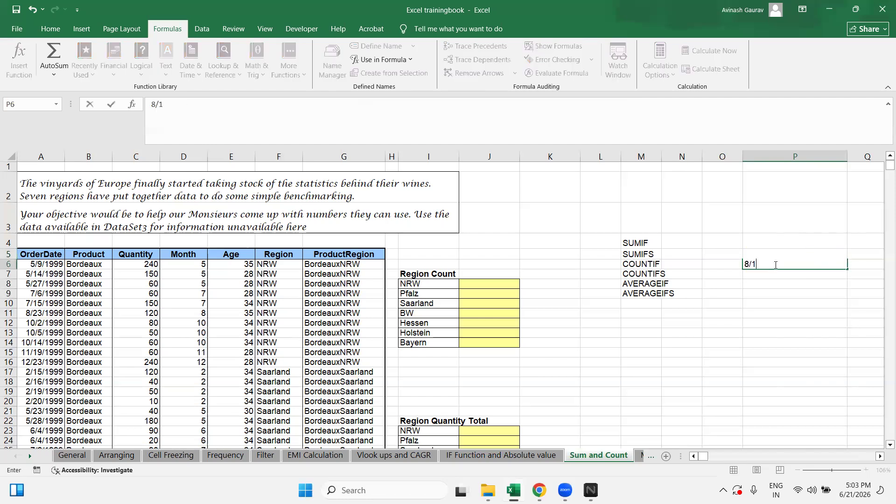
pyautogui.write('5/2026')
pyautogui.press('Return')
pyautogui.click(775, 264)
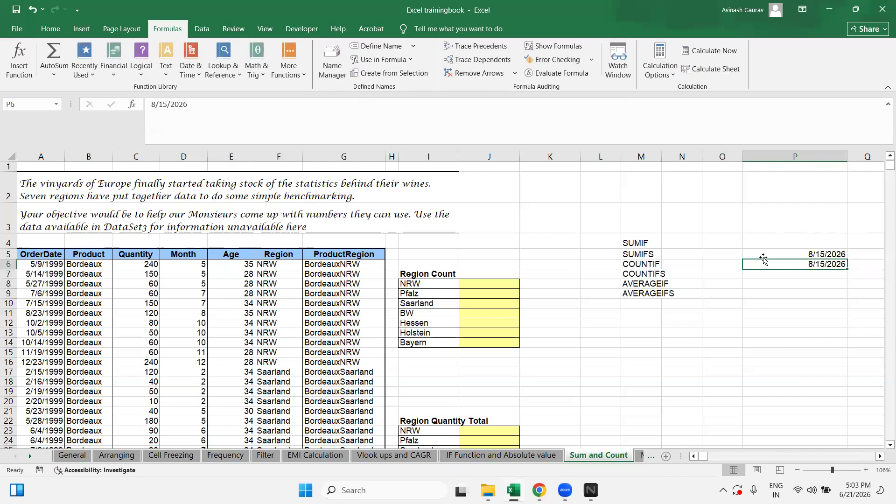
pyautogui.moveTo(847, 156); pyautogui.dragTo(800, 157)
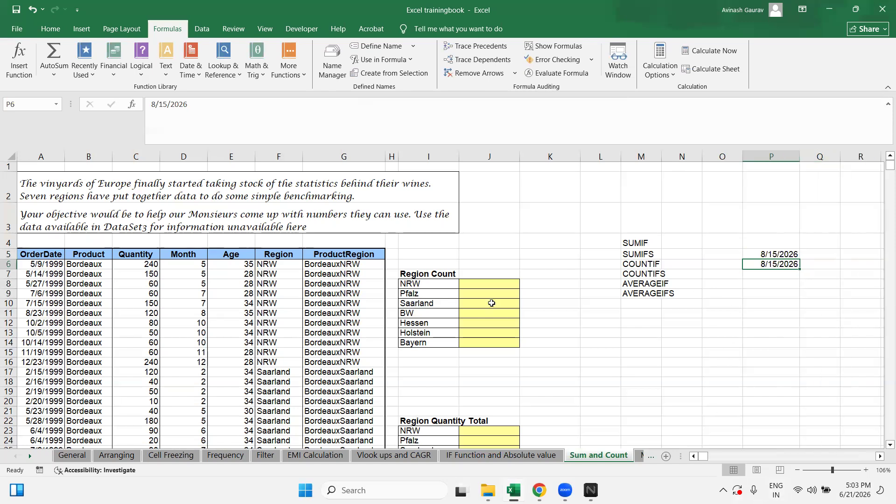
pyautogui.click(490, 288)
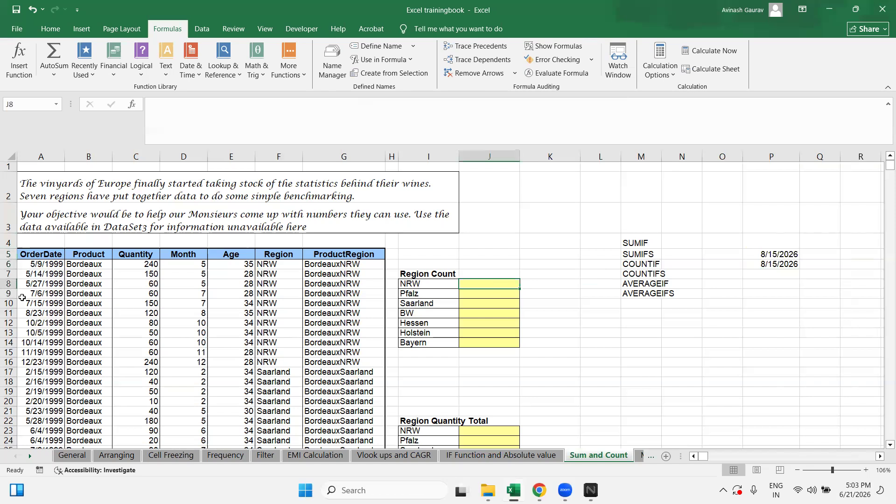
pyautogui.click(229, 157)
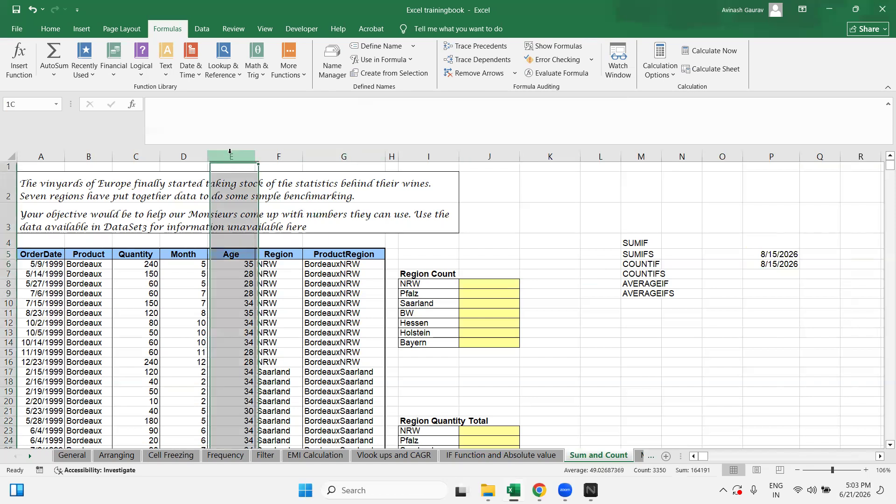
pyautogui.click(237, 256)
pyautogui.click(233, 266)
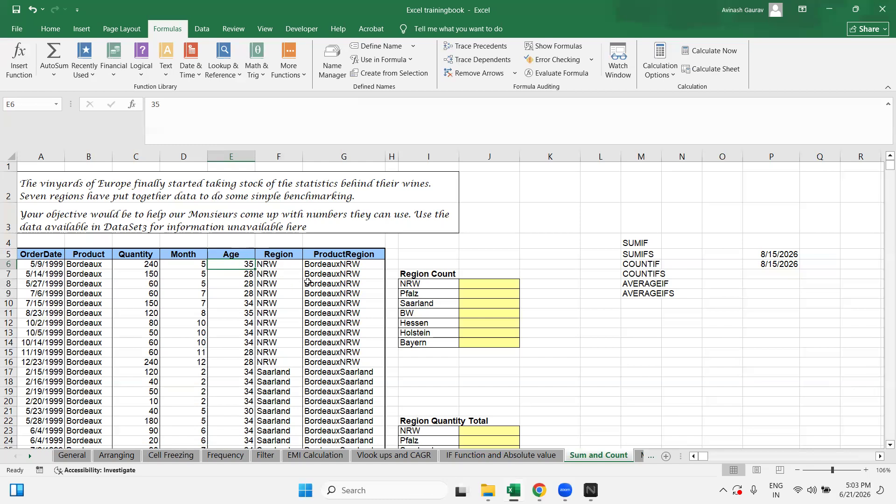
pyautogui.click(288, 265)
pyautogui.scroll(-20, 289, 281)
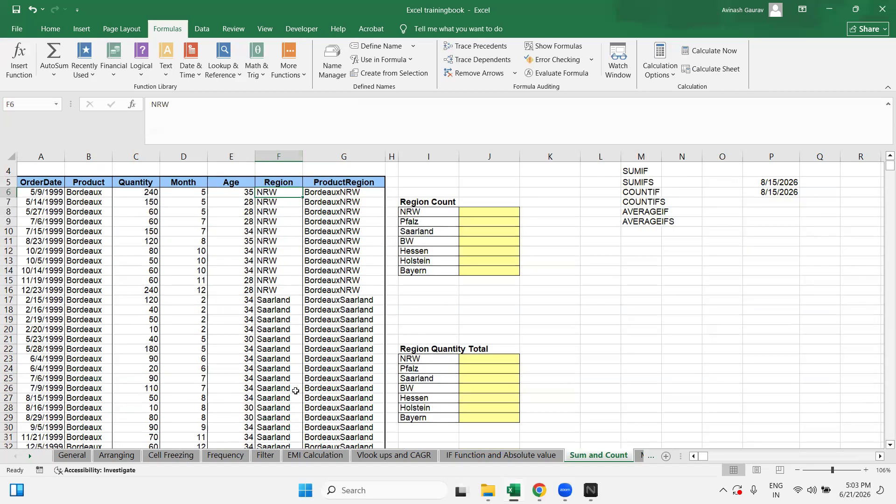
pyautogui.scroll(20, 288, 387)
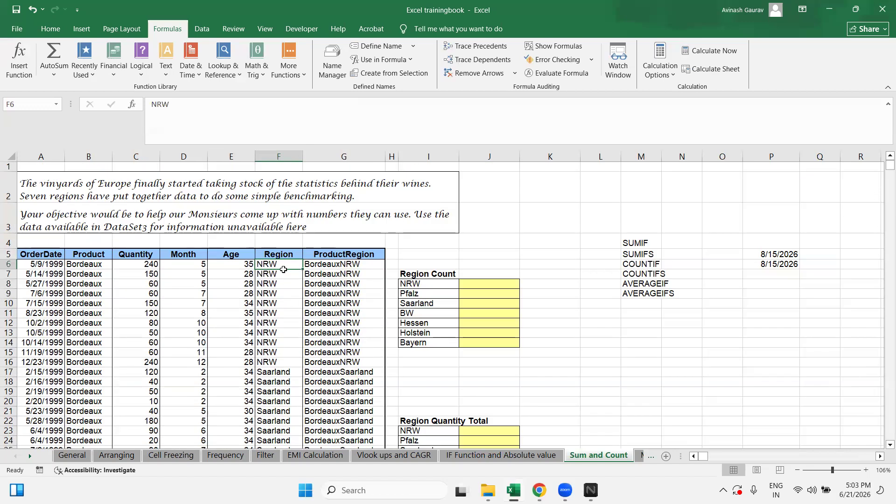
pyautogui.scroll(-8, 269, 373)
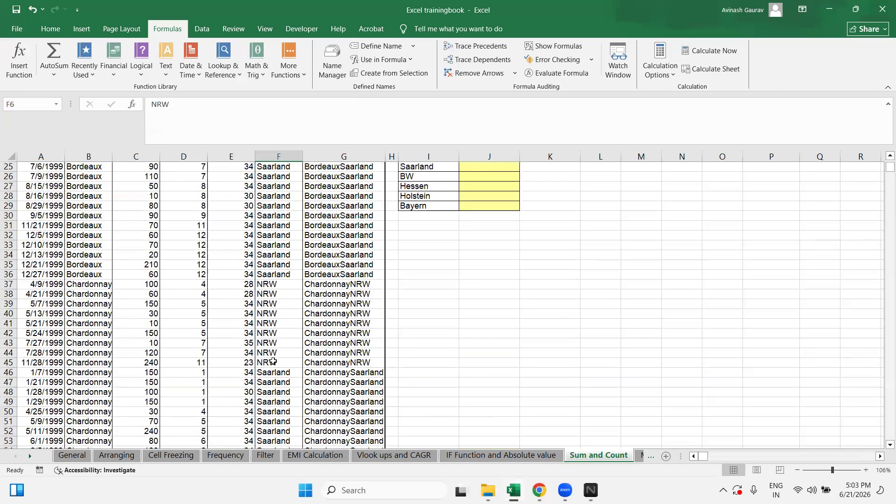
pyautogui.scroll(-16, 283, 362)
pyautogui.scroll(-8, 283, 360)
pyautogui.scroll(-20, 284, 360)
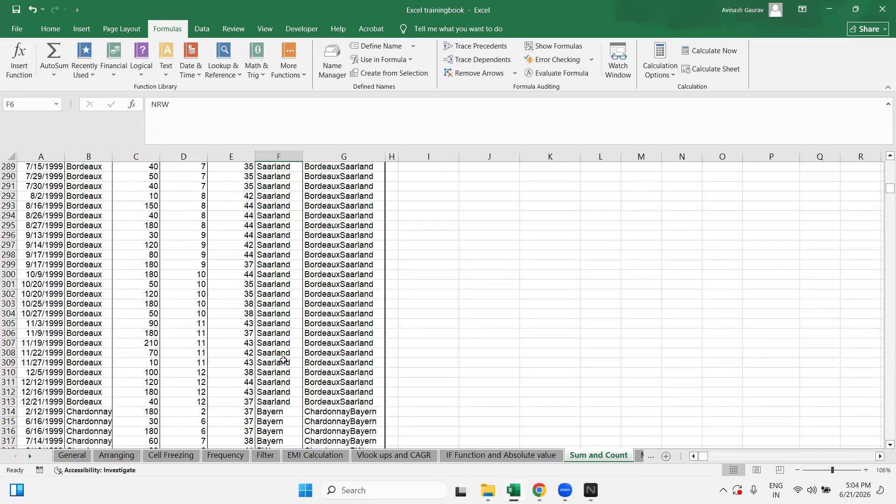
pyautogui.scroll(20, 284, 360)
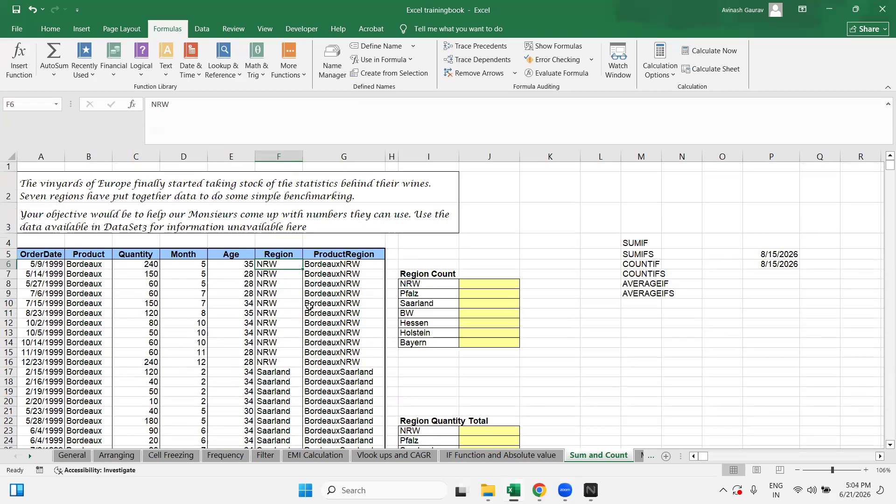
pyautogui.click(348, 255)
pyautogui.click(345, 266)
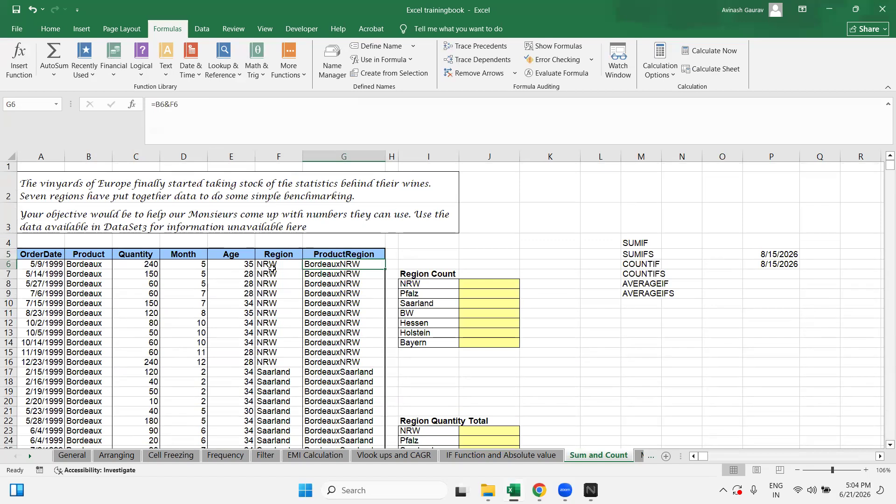
pyautogui.click(78, 270)
pyautogui.keyDown('ctrl'); pyautogui.click(282, 267); pyautogui.keyUp('ctrl')
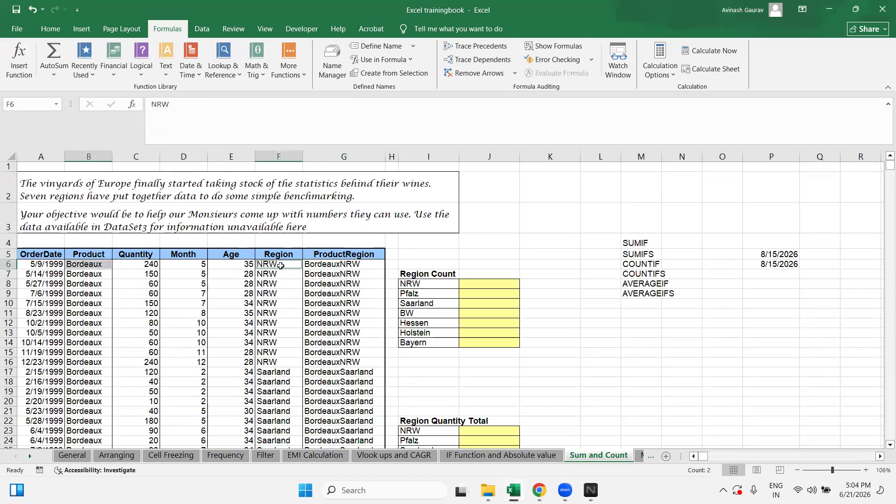
pyautogui.click(340, 266)
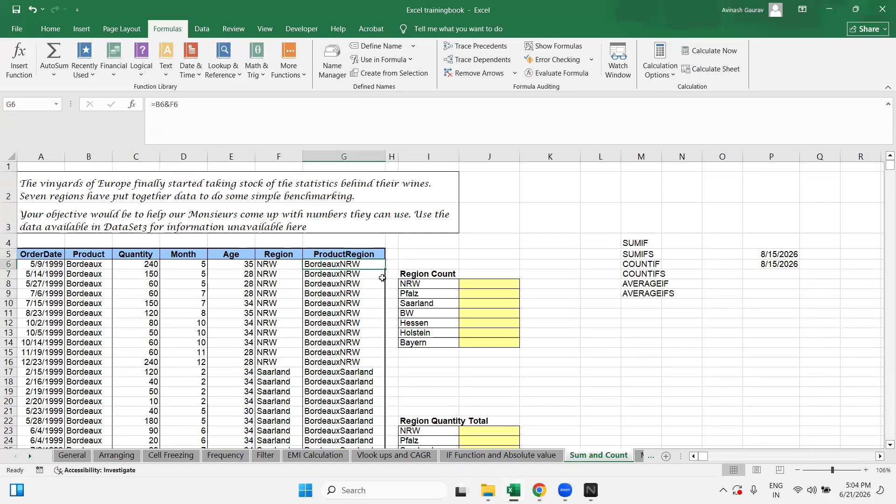
pyautogui.doubleClick(331, 265)
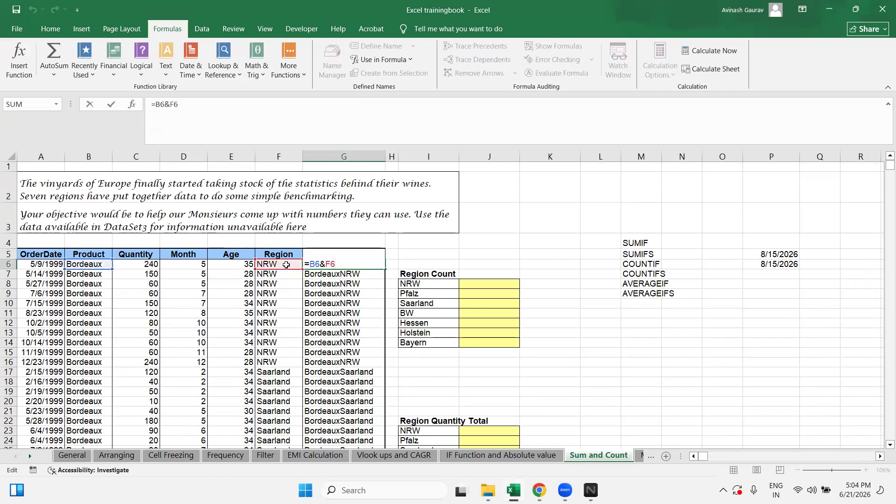
pyautogui.press('Escape')
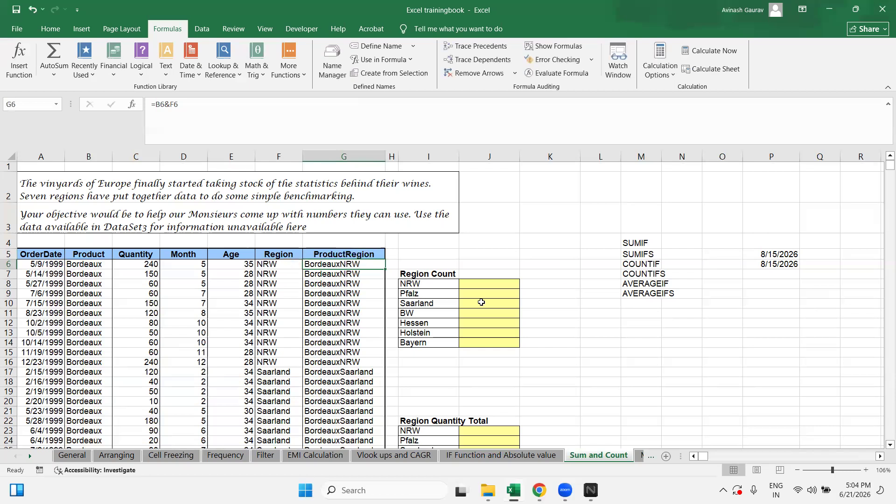
pyautogui.click(474, 289)
pyautogui.click(480, 282)
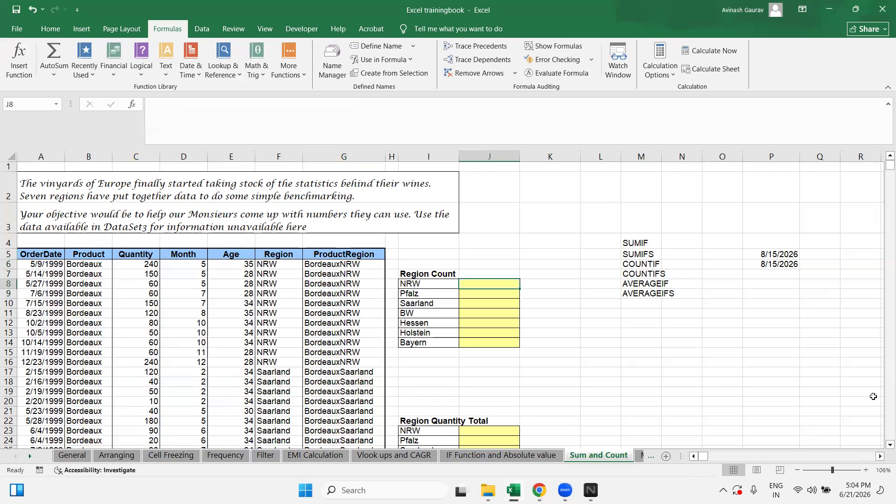
pyautogui.click(431, 286)
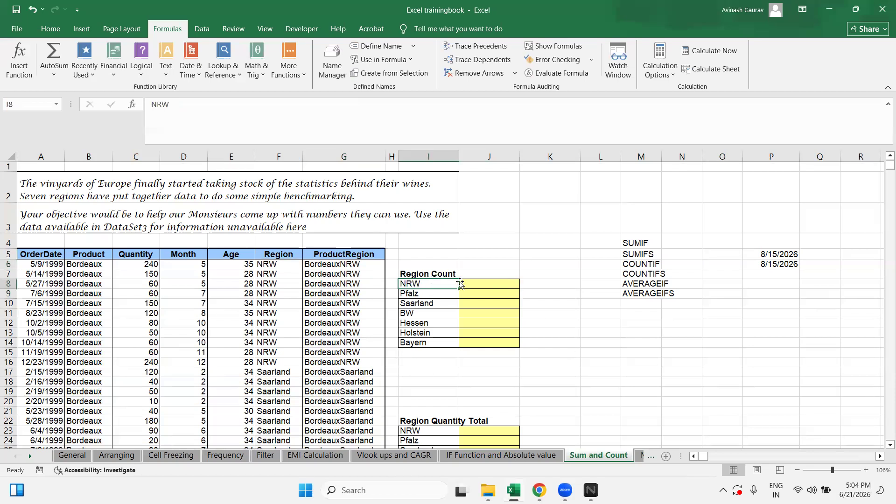
pyautogui.click(470, 283)
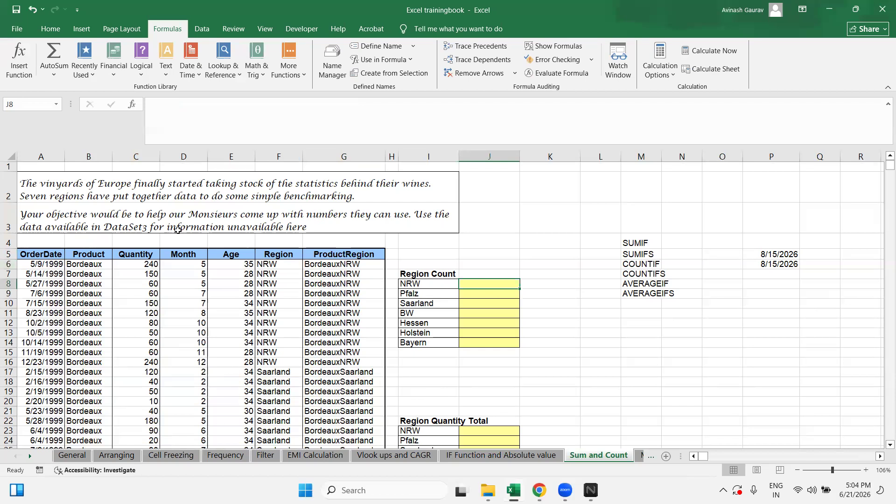
pyautogui.moveTo(43, 255); pyautogui.dragTo(345, 440)
pyautogui.click(285, 269)
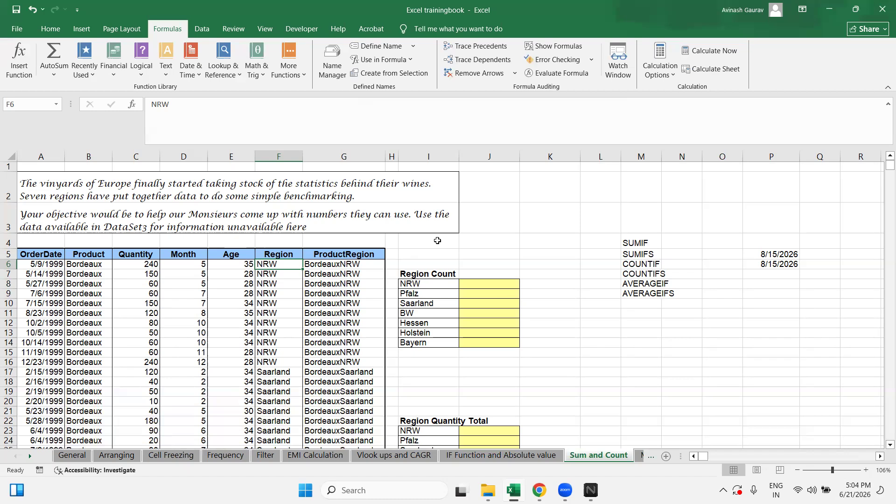
pyautogui.click(272, 254)
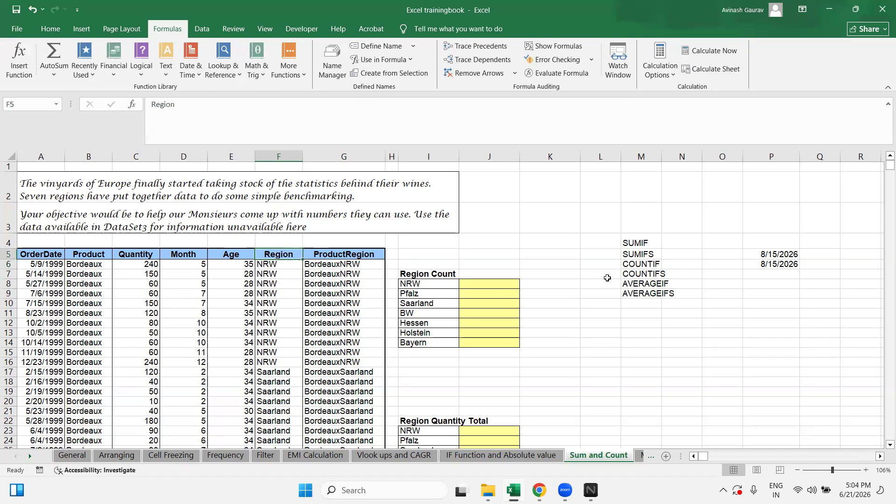
pyautogui.hotkey('ctrl', 'shift', 'Down')
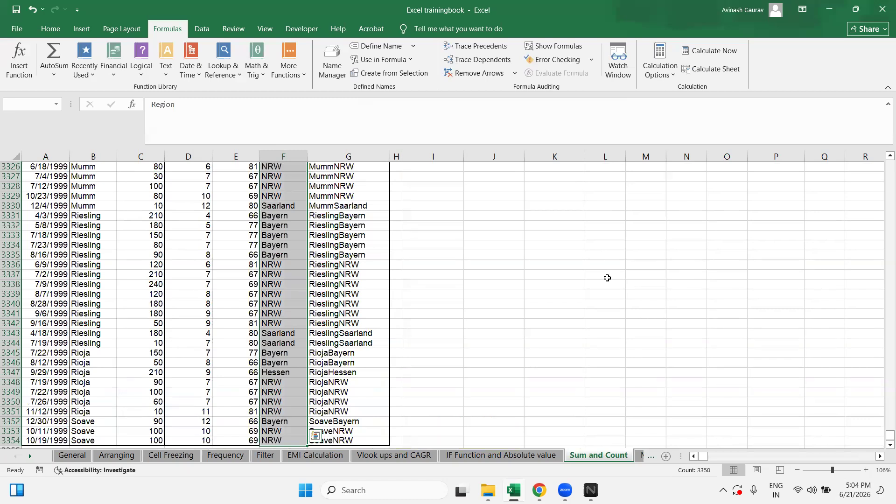
pyautogui.press('Up')
pyautogui.press('Up')
pyautogui.press('Up')
pyautogui.press('Up')
pyautogui.press('Down')
pyautogui.press('Down')
pyautogui.press('Down')
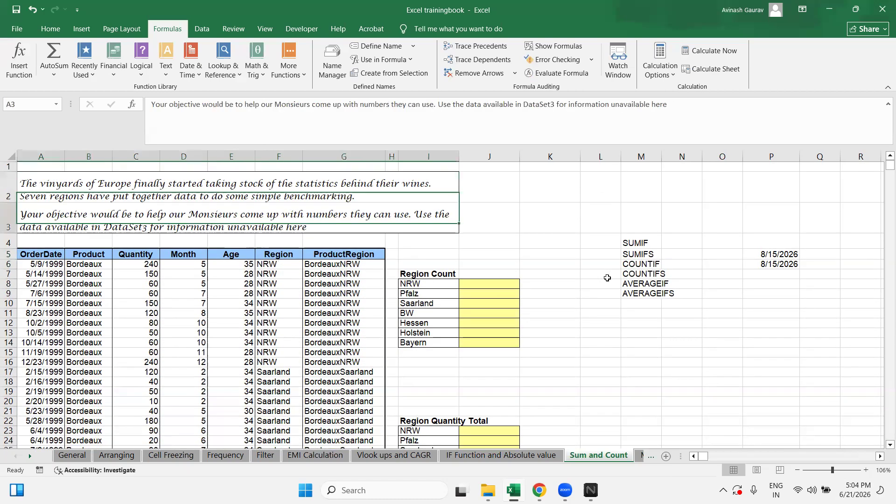
pyautogui.press('Down')
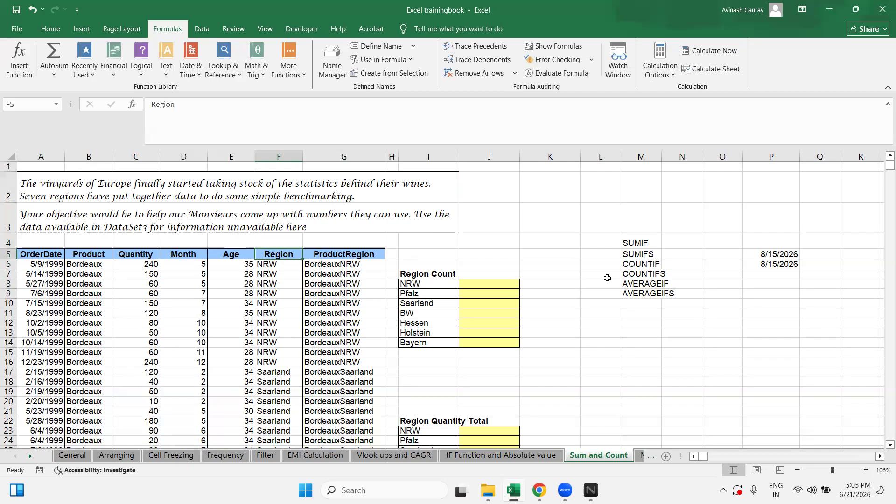
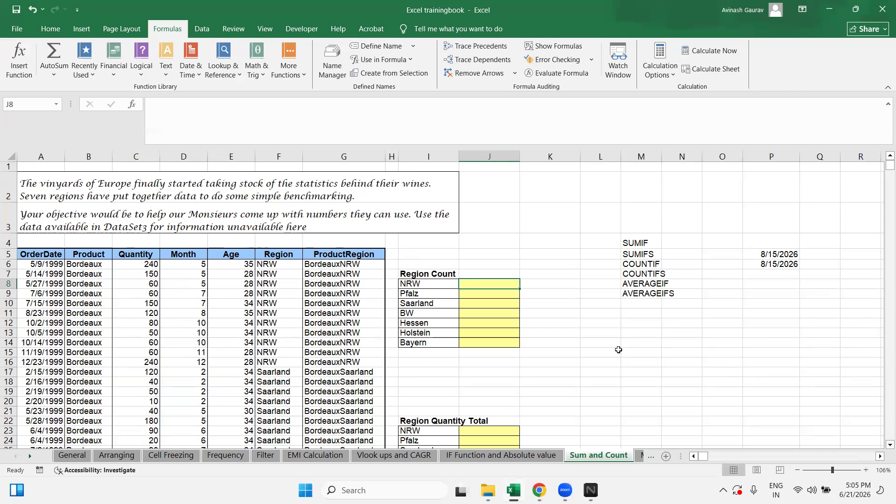
# Step: Start a COUNTIF in J8, then clear the unfinished formula
pyautogui.scroll(-20, 593, 350)
pyautogui.scroll(20, 592, 348)
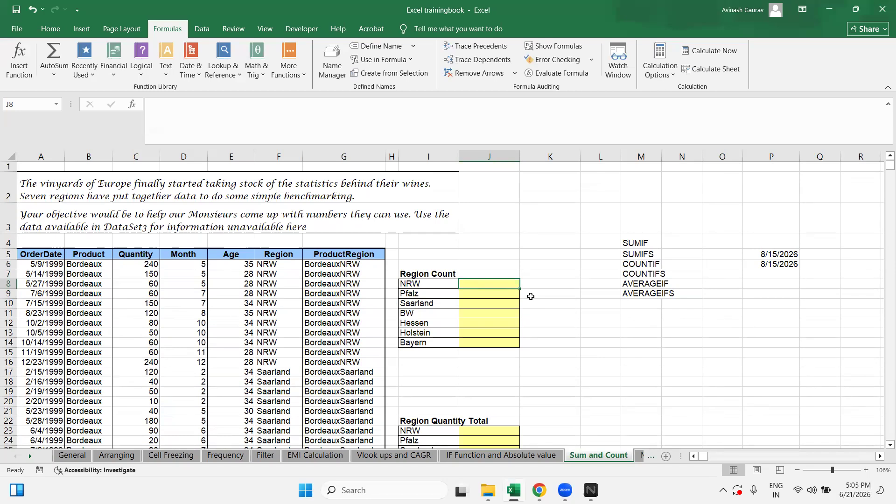
pyautogui.click(624, 94)
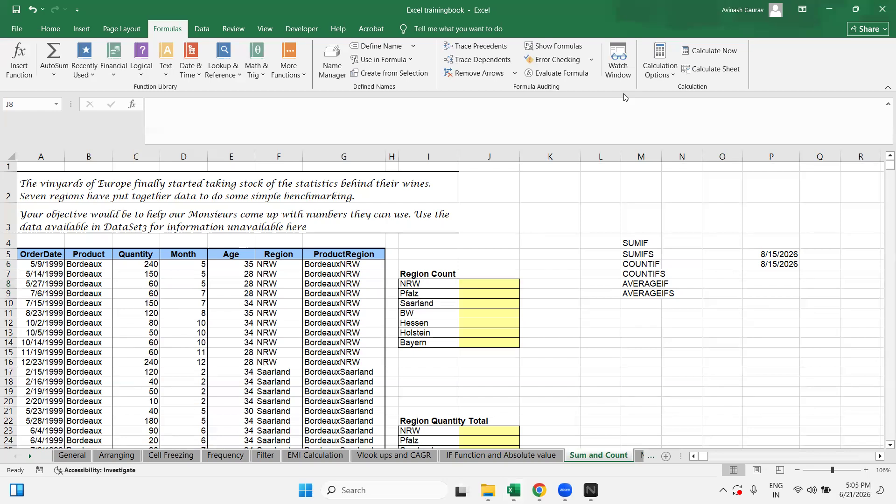
pyautogui.click(474, 284)
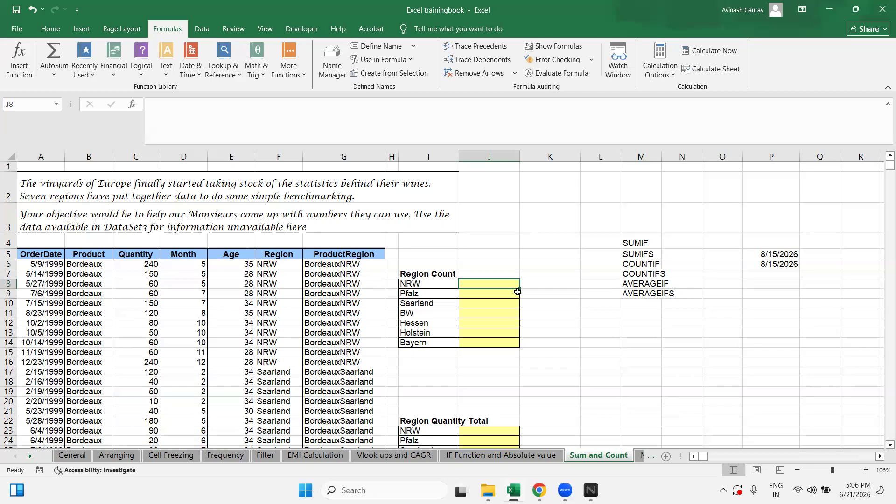
pyautogui.write('=COUNT')
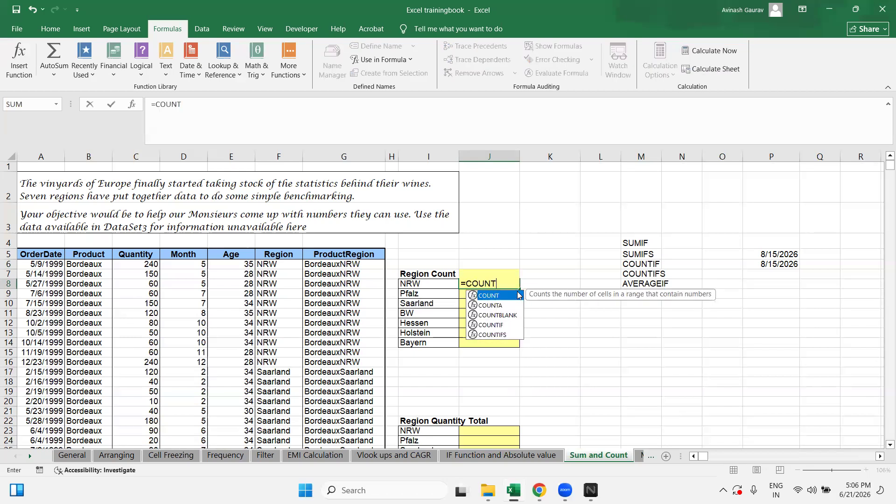
pyautogui.write('IF(')
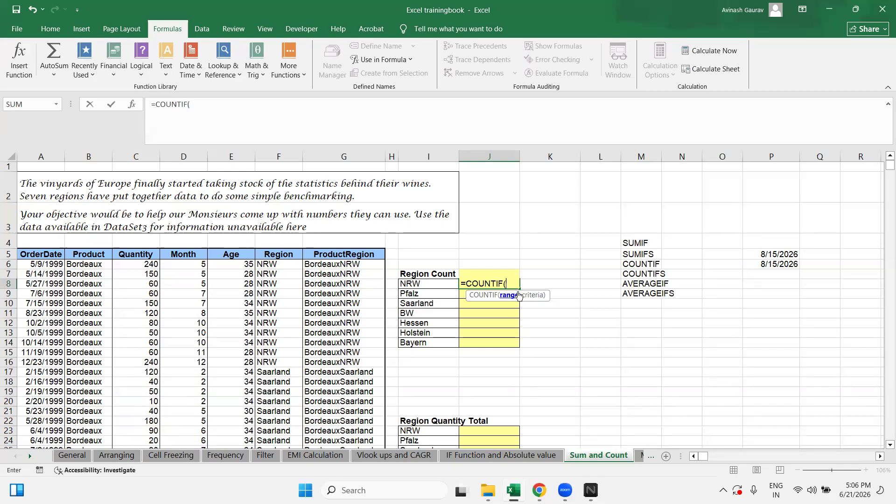
pyautogui.press('BackSpace')
pyautogui.press('BackSpace')
pyautogui.press('BackSpace')
pyautogui.press('BackSpace')
pyautogui.press('BackSpace')
pyautogui.press('BackSpace')
pyautogui.press('BackSpace')
pyautogui.press('BackSpace')
pyautogui.press('BackSpace')
pyautogui.press('Return')
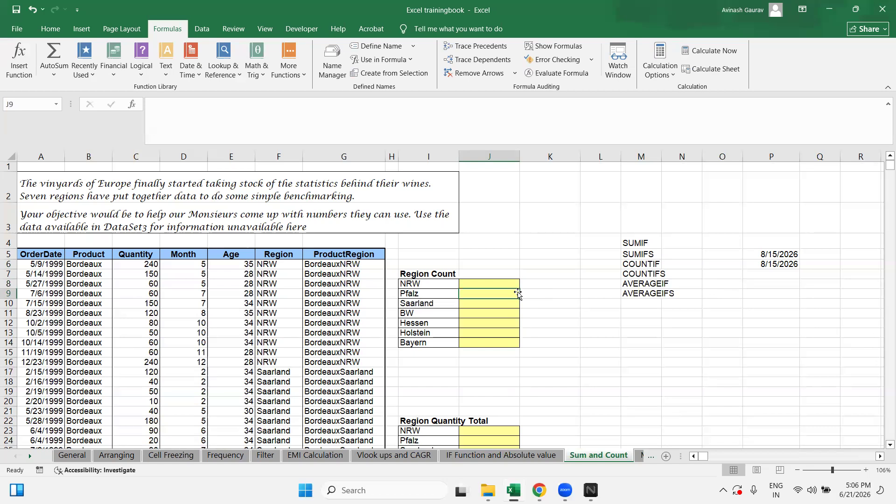
# Step: Note '1,MORE THAN 1 CONDITION' beside COUNTIFS and 'ONLY FOR 1 CONDITION' beside COUNTIF
pyautogui.click(633, 275)
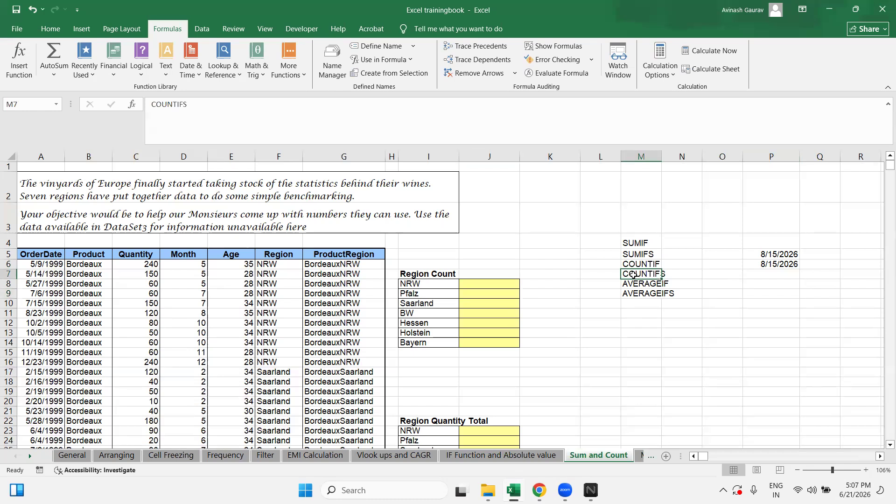
pyautogui.press('Right')
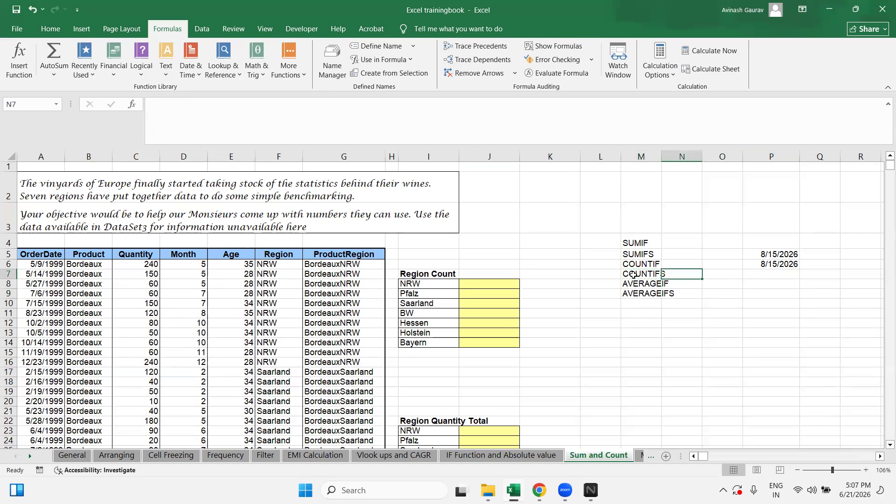
pyautogui.write('1')
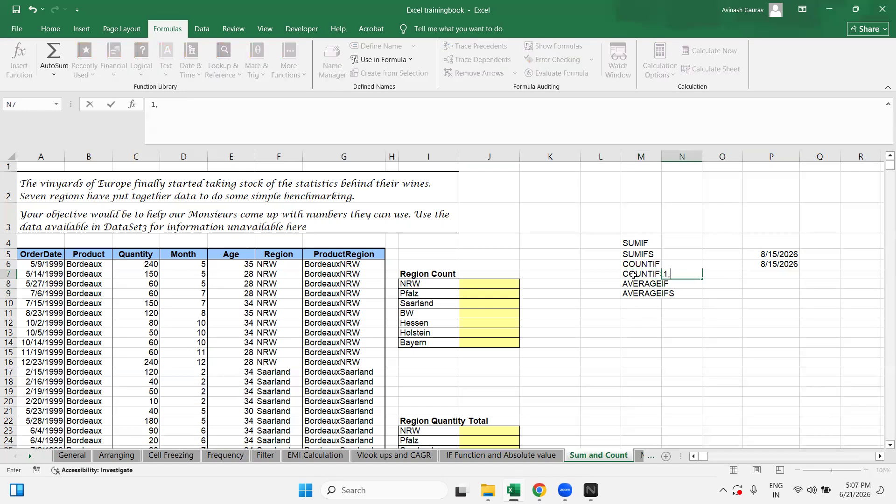
pyautogui.write(',MORE THAN 1 CONDITION')
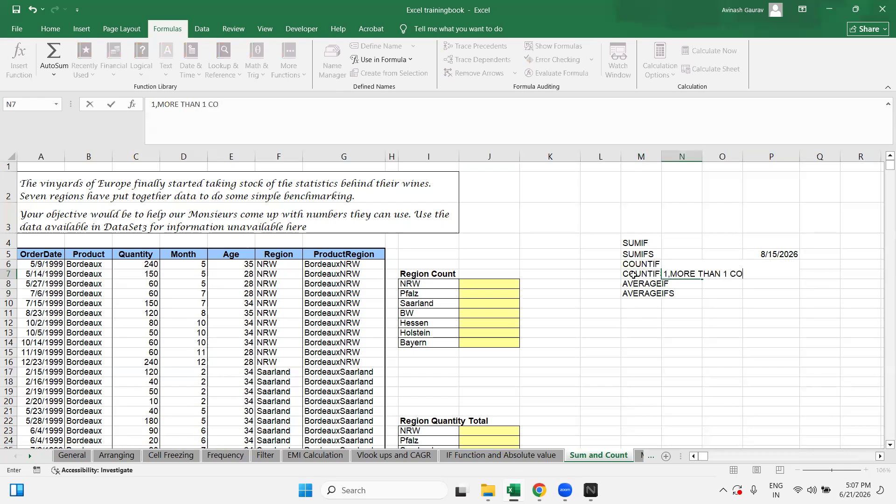
pyautogui.press('Return')
pyautogui.press('Up')
pyautogui.press('Up')
pyautogui.write('ONLY FOR ')
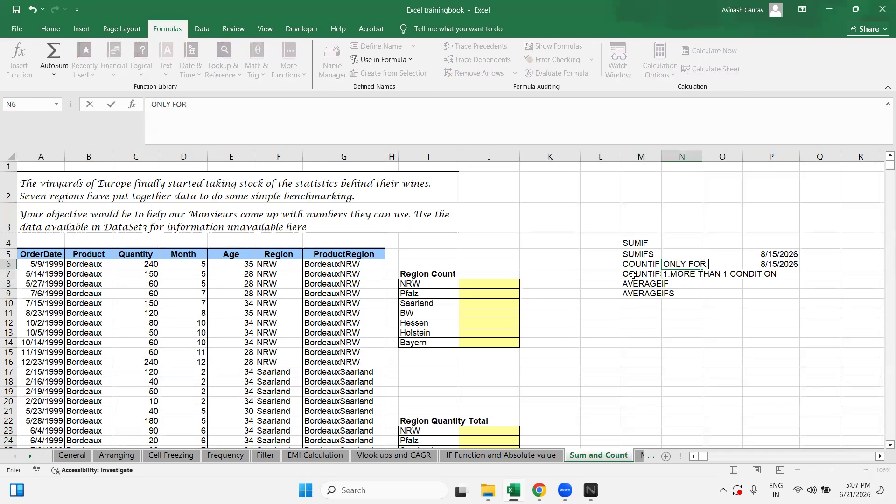
pyautogui.write('1 CONDITION')
pyautogui.hotkey('ctrl', 'Return')
pyautogui.press('Down')
pyautogui.press('Up')
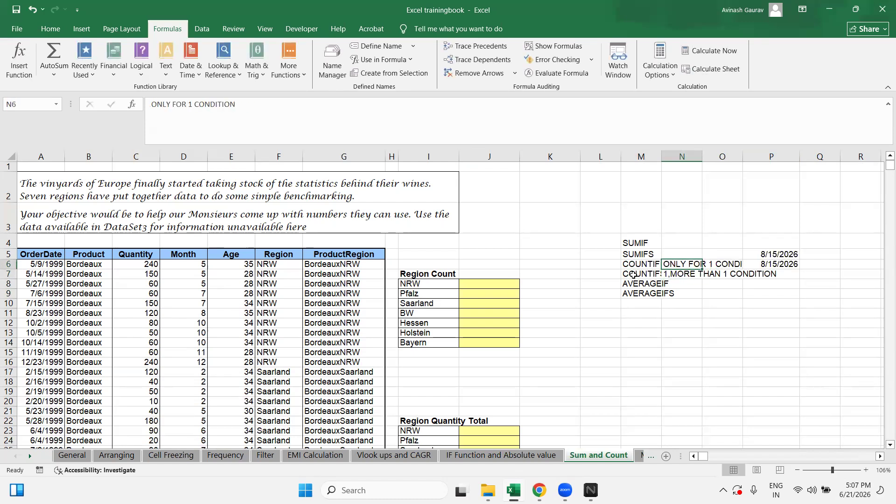
# Step: Auto-fit column N to the notes and column M to the COUNTIFS label, then return to J8
pyautogui.hotkey('alt', 'o')
pyautogui.press('c')
pyautogui.press('a')
pyautogui.press('Down')
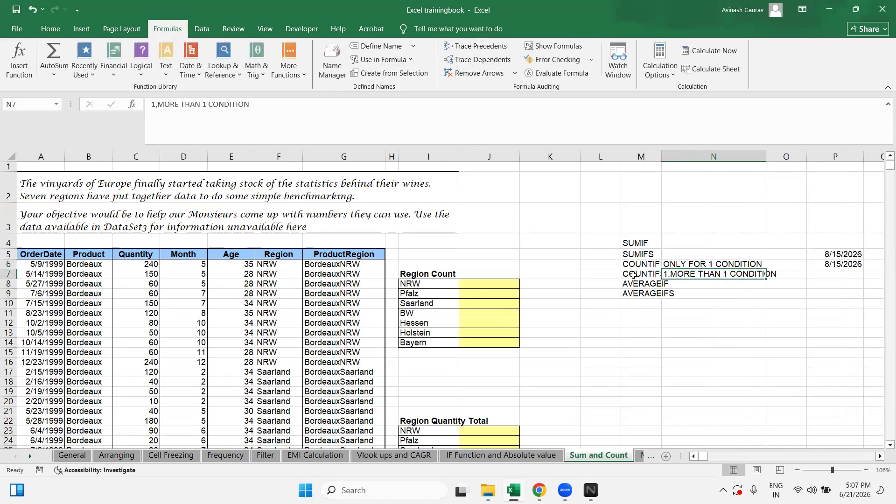
pyautogui.hotkey('alt', 'o')
pyautogui.press('c')
pyautogui.press('a')
pyautogui.click(634, 275)
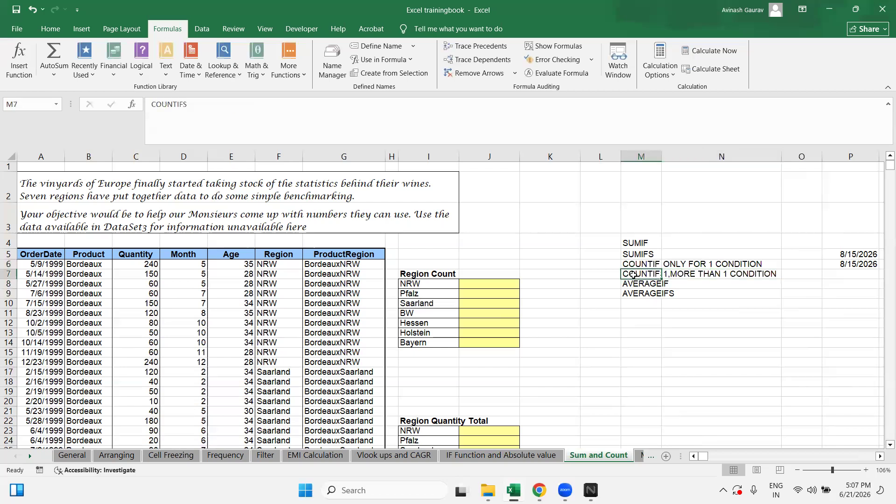
pyautogui.hotkey('alt', 'o')
pyautogui.press('c')
pyautogui.press('a')
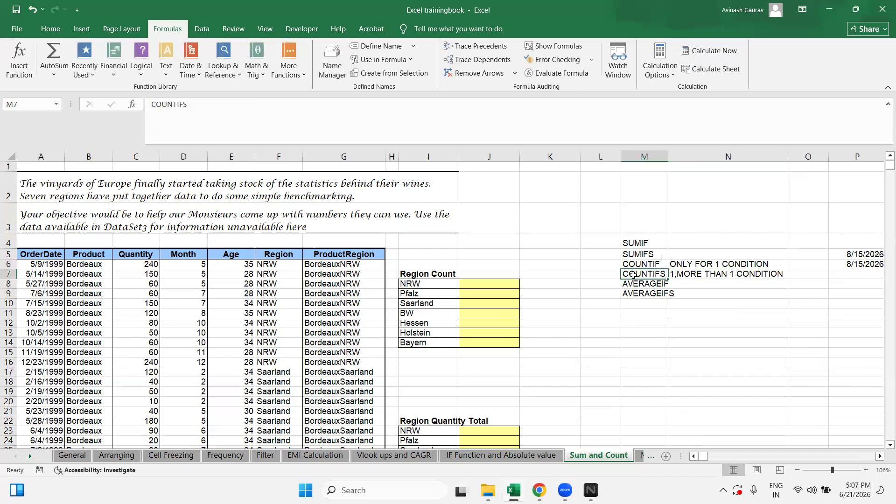
pyautogui.press('Left')
pyautogui.press('Left')
pyautogui.press('Left')
pyautogui.press('Left')
pyautogui.press('Down')
pyautogui.press('Right')
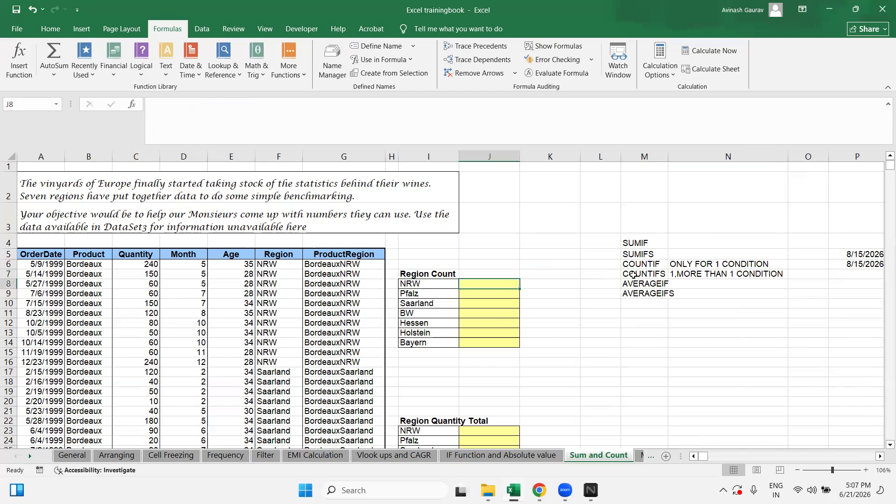
# Step: Enter a COUNTIF in J8 over the absolute Region range with the NRW label as criteria
pyautogui.write('=')
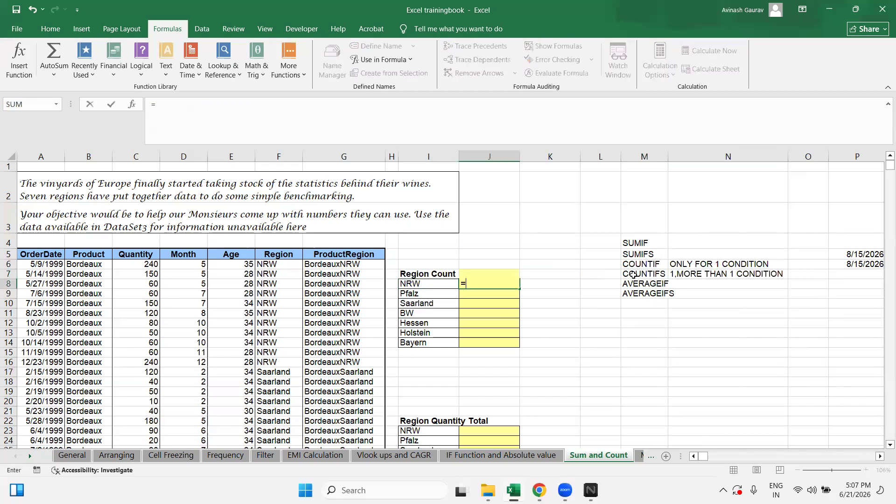
pyautogui.write('COUNTIF(')
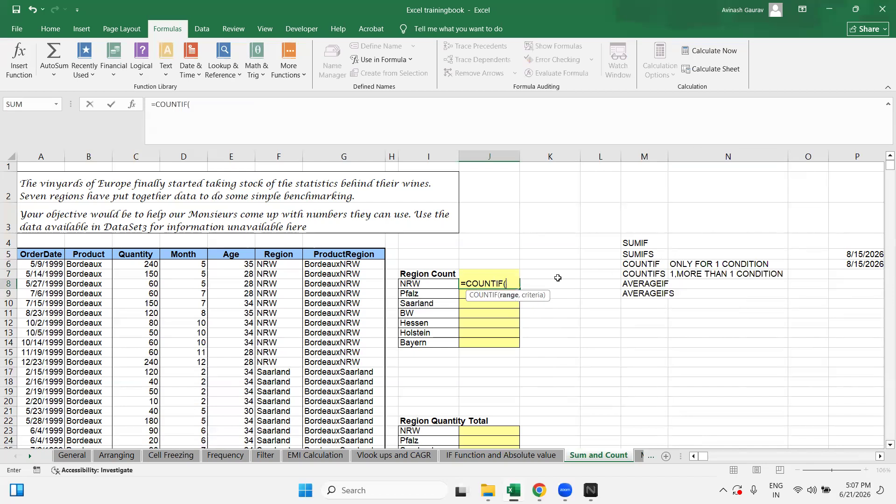
pyautogui.click(292, 254)
pyautogui.hotkey('ctrl', 'shift', 'Down')
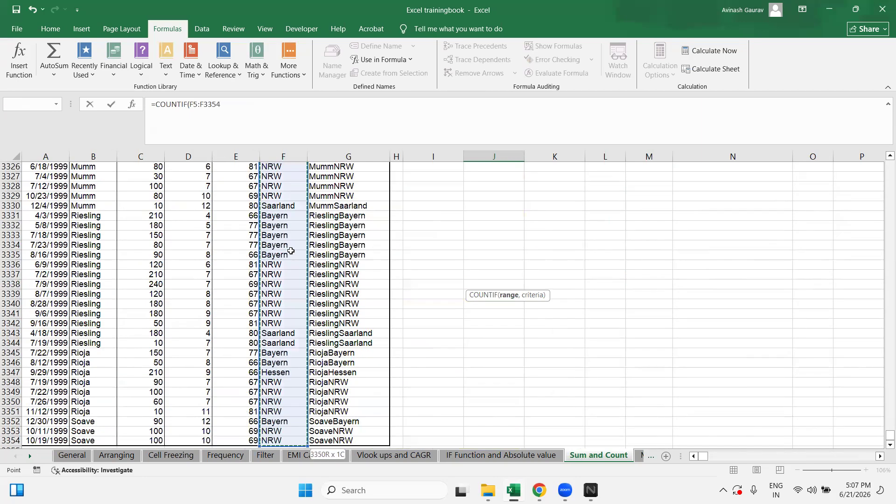
pyautogui.press('F4')
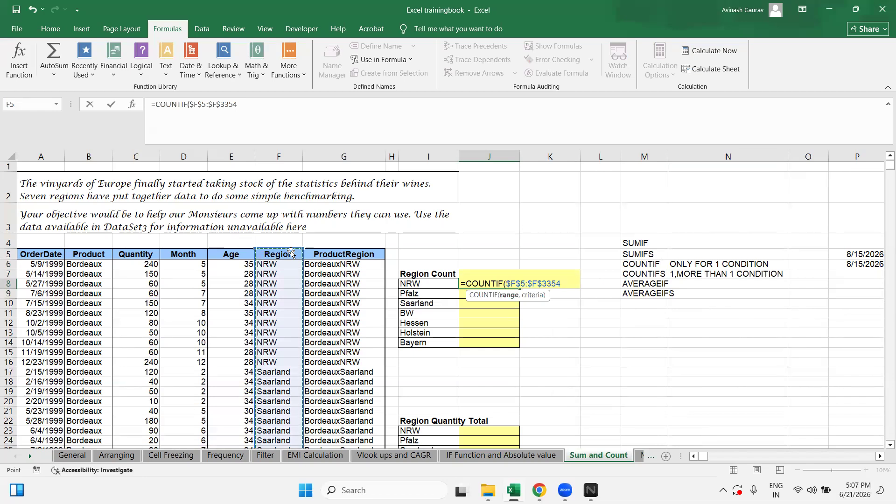
pyautogui.write(',')
pyautogui.press('Left')
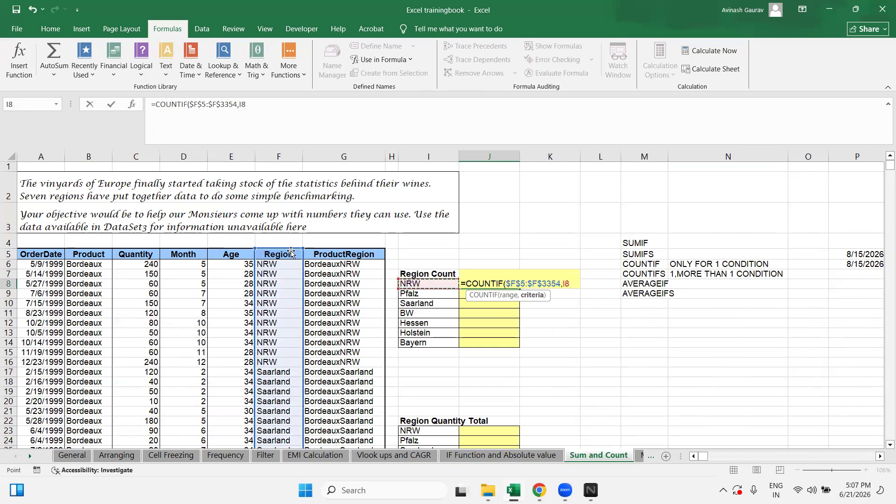
pyautogui.press('Return')
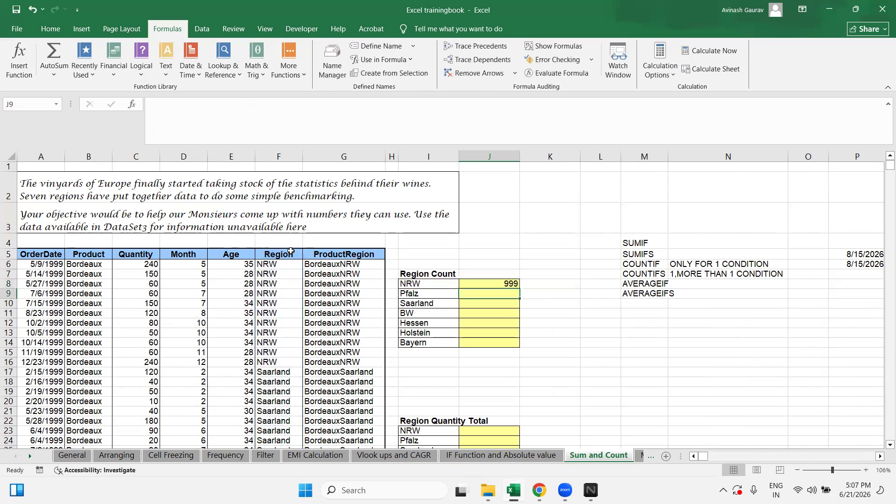
# Step: Copy the NRW count formula down to the other region rows
pyautogui.press('Up')
pyautogui.hotkey('ctrl', 'c')
pyautogui.hotkey('shift', 'Down')
pyautogui.hotkey('shift', 'Down')
pyautogui.hotkey('shift', 'Down')
pyautogui.hotkey('shift', 'Down')
pyautogui.hotkey('shift', 'Down')
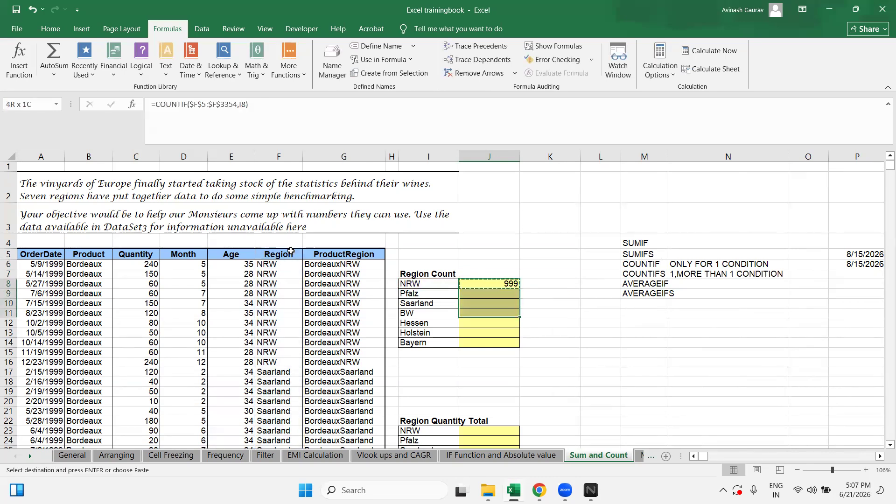
pyautogui.hotkey('shift', 'Down')
pyautogui.hotkey('ctrl', 'v')
pyautogui.hotkey('shift', 'Up')
pyautogui.hotkey('shift', 'Up')
pyautogui.hotkey('shift', 'Up')
pyautogui.hotkey('shift', 'Up')
pyautogui.hotkey('shift', 'Up')
pyautogui.hotkey('shift', 'Up')
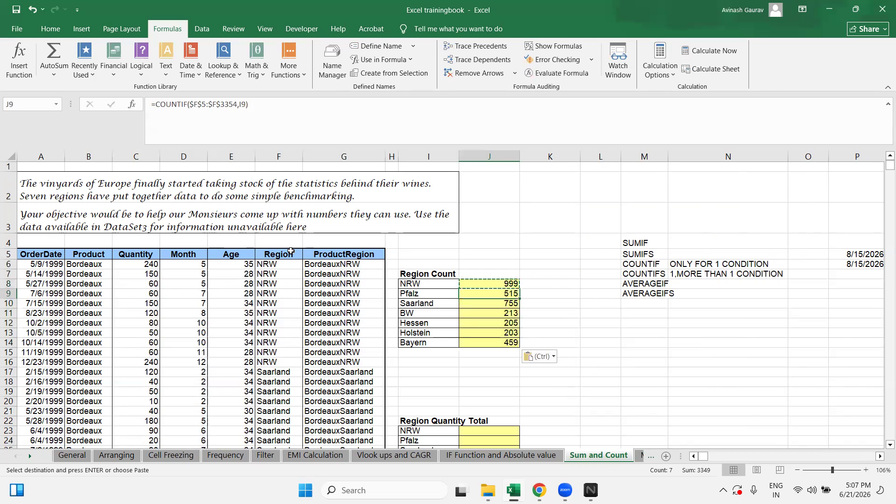
# Step: Check how far the Region data column extends from F6 down
pyautogui.press('Left')
pyautogui.press('Left')
pyautogui.press('Left')
pyautogui.press('Up')
pyautogui.press('Up')
pyautogui.press('Left')
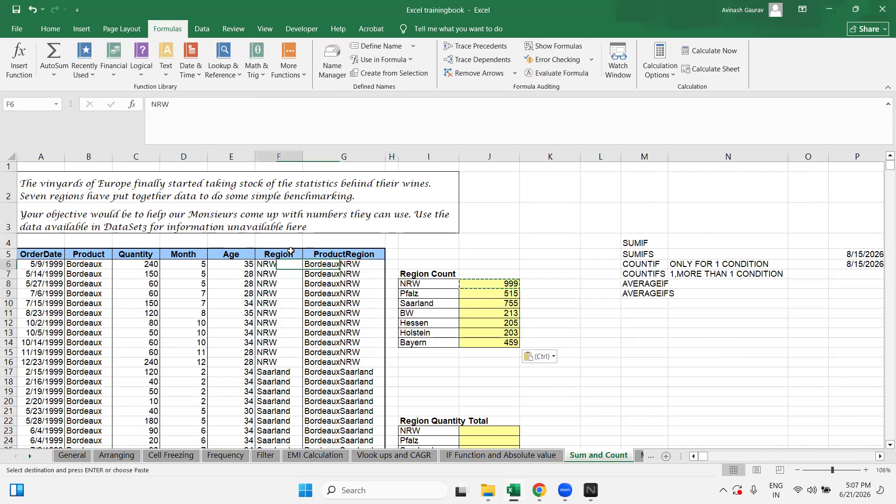
pyautogui.hotkey('ctrl', 'shift', 'Down')
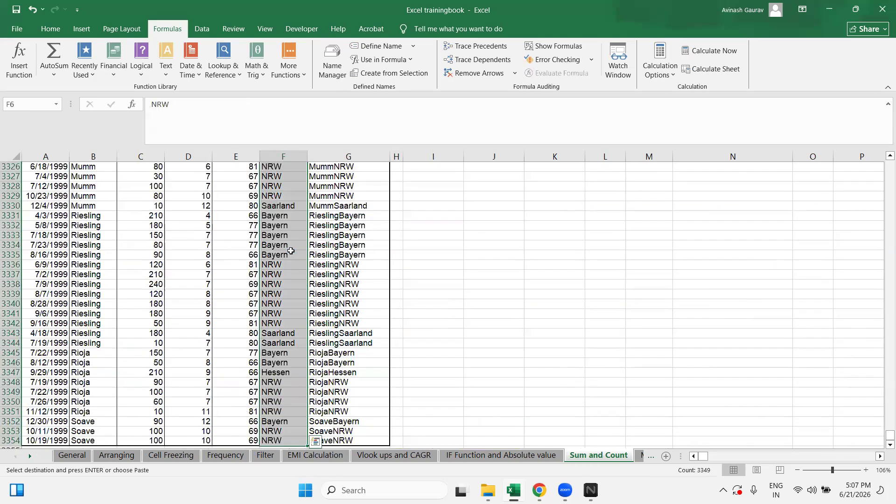
pyautogui.hotkey('ctrl', 'shift', 'Up')
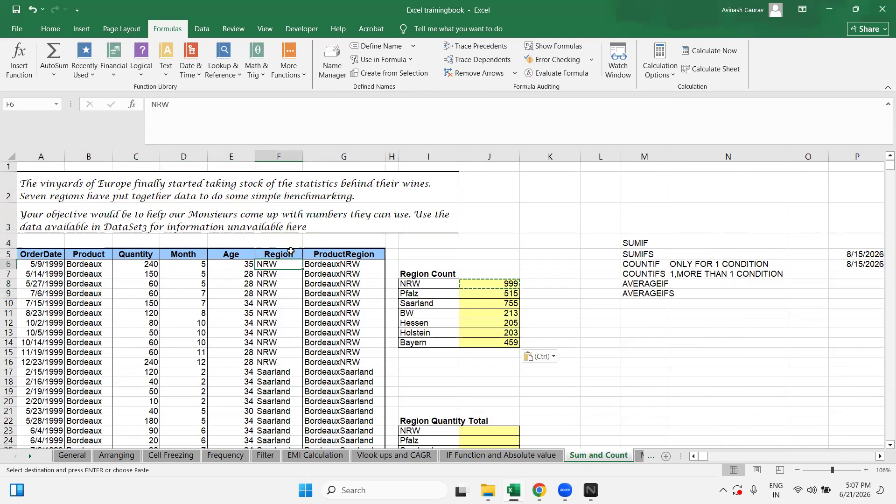
# Step: Look over the ProductRegion formulas in G8 and G6 and return to the NRW count
pyautogui.press('Down')
pyautogui.press('Right')
pyautogui.press('Right')
pyautogui.press('Right')
pyautogui.press('Down')
pyautogui.press('Left')
pyautogui.press('Left')
pyautogui.press('Right')
pyautogui.press('Left')
pyautogui.press('Left')
pyautogui.press('Up')
pyautogui.press('Up')
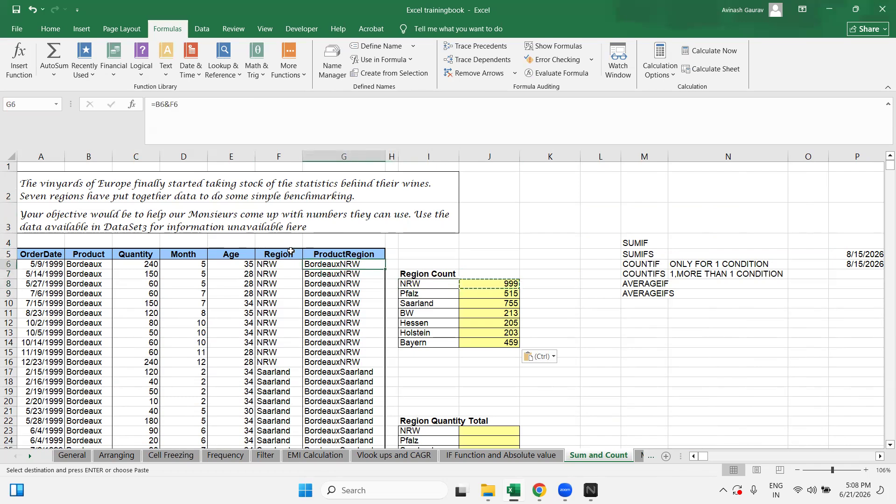
pyautogui.press('Right')
pyautogui.press('Right')
pyautogui.press('Right')
pyautogui.press('Right')
pyautogui.press('Down')
pyautogui.press('Down')
pyautogui.press('Down')
pyautogui.press('Left')
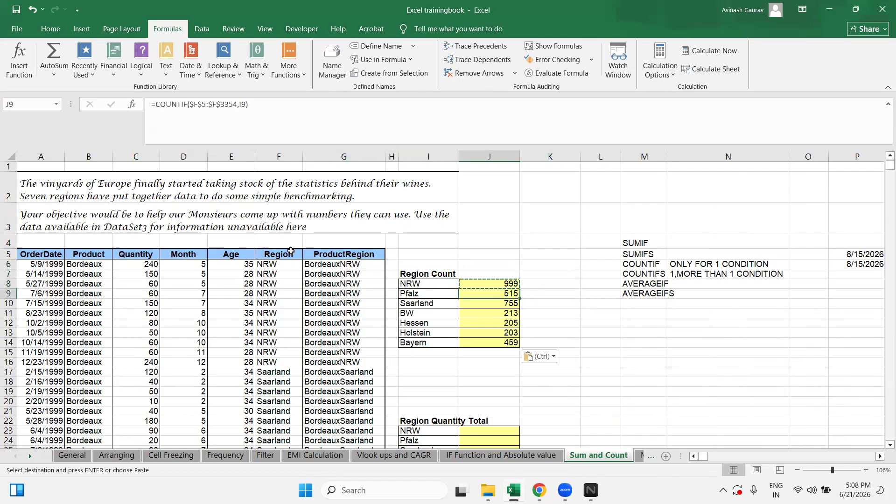
pyautogui.press('Up')
# Step: Clear the NRW count and the remaining region counts below it
pyautogui.press('Escape')
pyautogui.press('BackSpace')
pyautogui.press('Return')
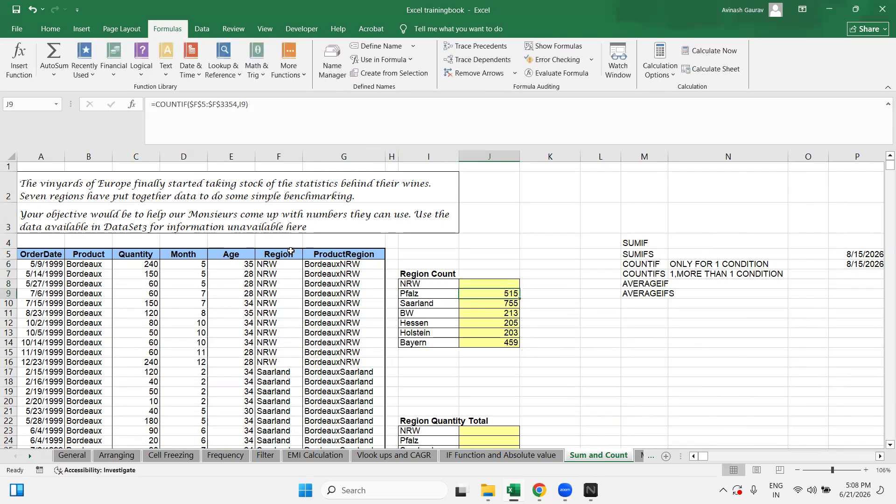
pyautogui.hotkey('ctrl', 'shift', 'Down')
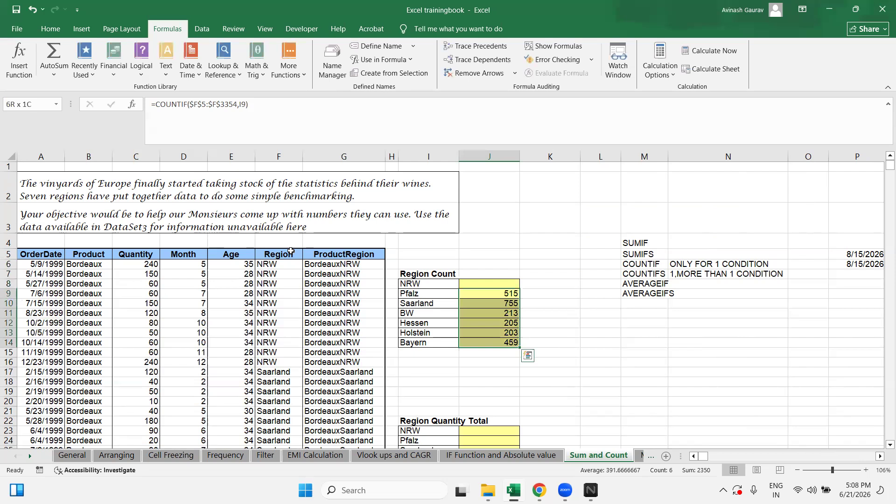
pyautogui.press('Delete')
pyautogui.press('Up')
# Step: Start =COUNTIF in J8 with the absolute Region range $F$5:$F$3354
pyautogui.write('=')
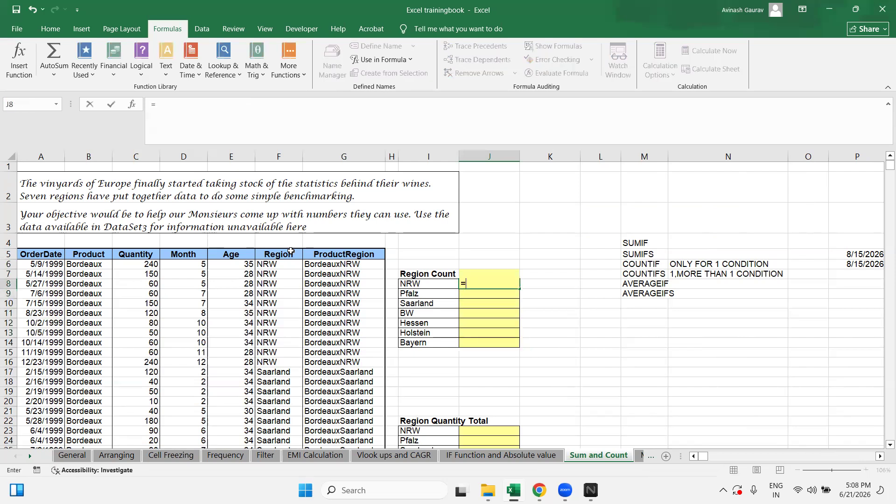
pyautogui.write('COUNTIF(')
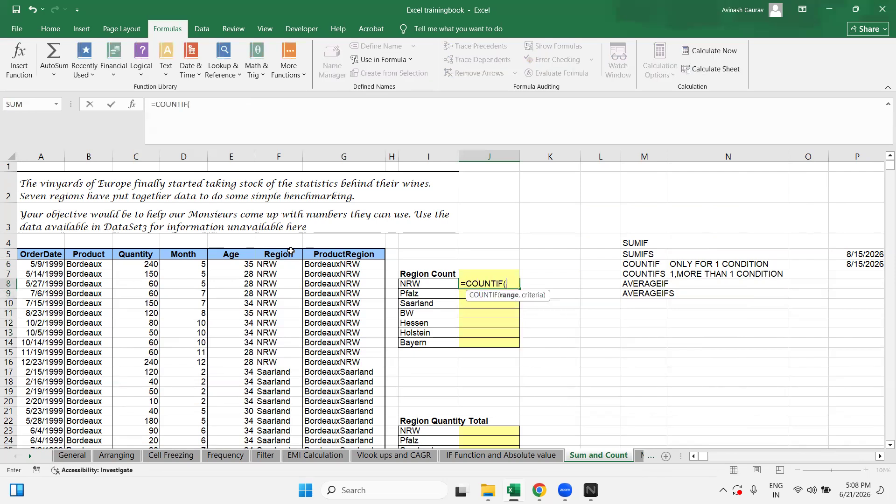
pyautogui.press('Left')
pyautogui.press('Left')
pyautogui.press('Left')
pyautogui.press('Left')
pyautogui.press('Up')
pyautogui.press('Up')
pyautogui.press('Up')
pyautogui.hotkey('ctrl', 'shift', 'Down')
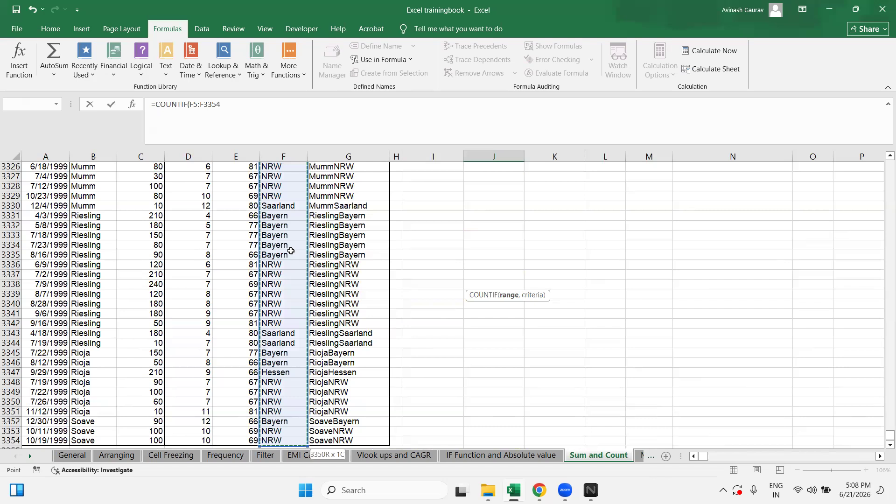
pyautogui.scroll(20, 499, 186)
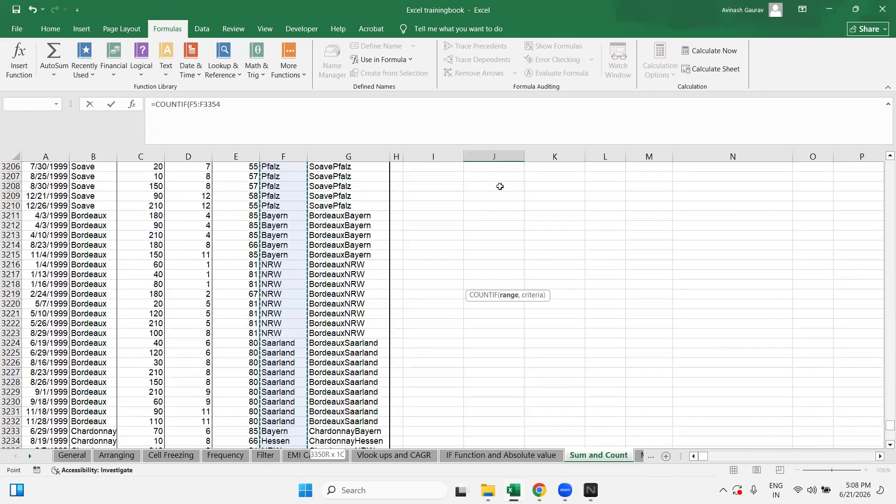
pyautogui.scroll(20, 488, 184)
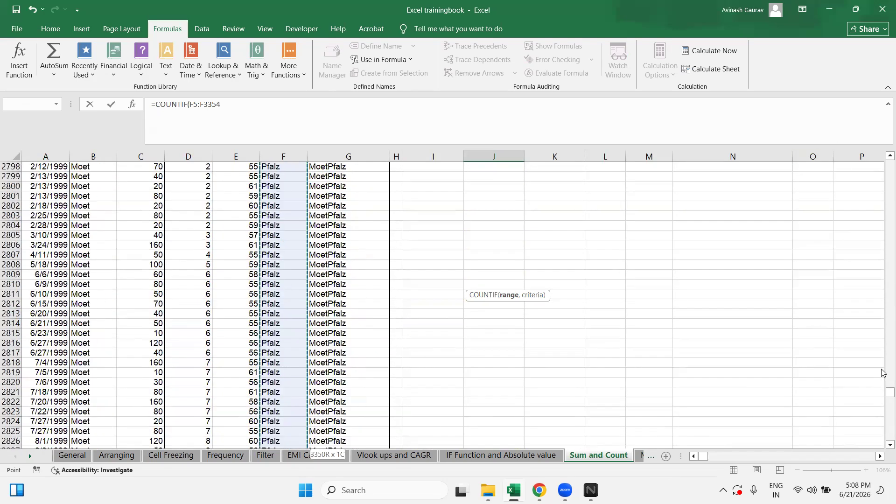
pyautogui.moveTo(886, 392); pyautogui.dragTo(867, 108)
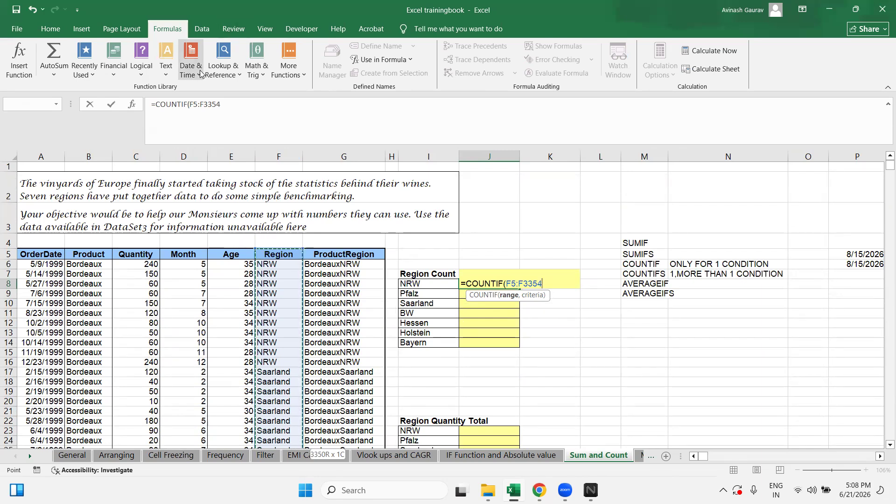
pyautogui.press('F4')
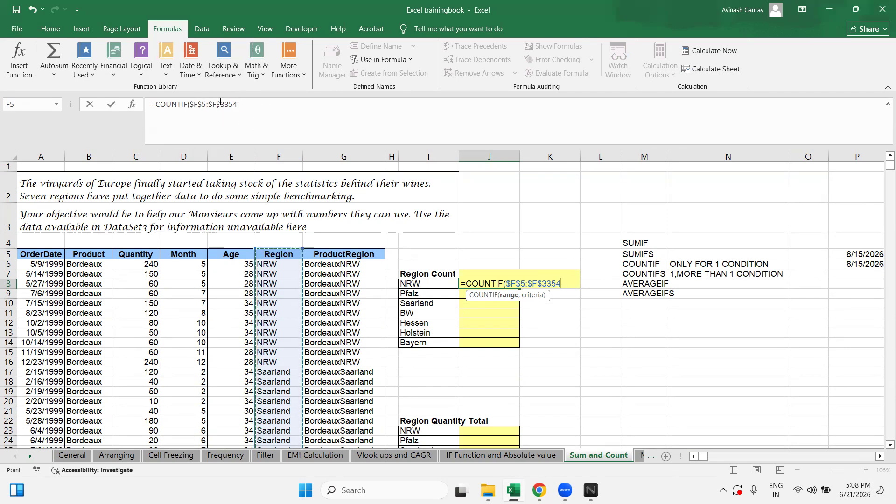
# Step: Finish the formula with I8 as criteria, giving 999 for NRW
pyautogui.click(262, 111)
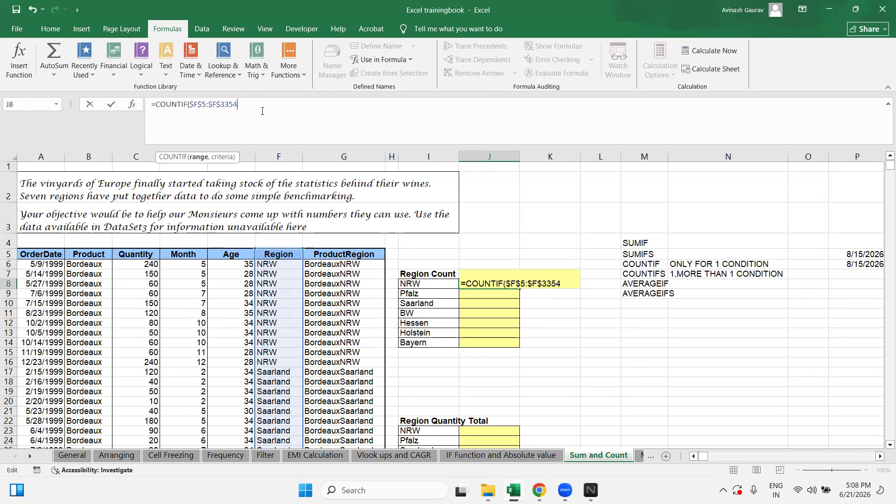
pyautogui.write(',')
pyautogui.click(413, 283)
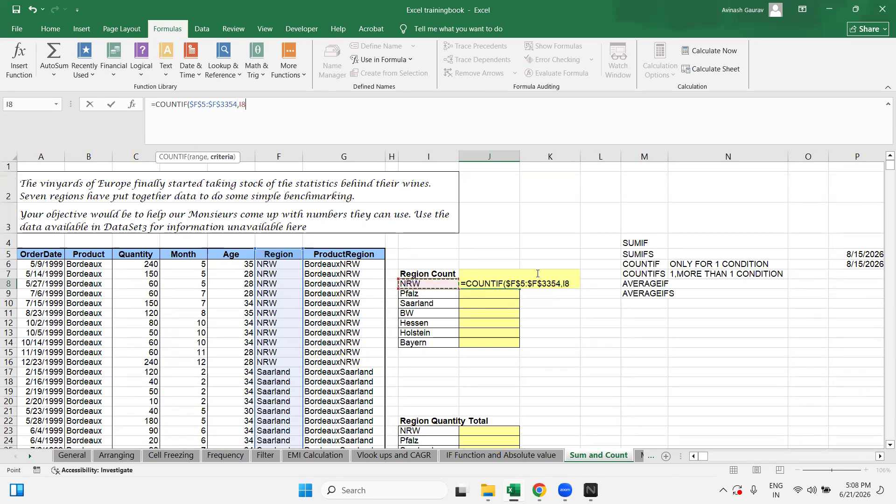
pyautogui.press('F4')
pyautogui.press('F4')
pyautogui.press('F4')
pyautogui.press('F4')
pyautogui.press('F4')
pyautogui.press('F4')
pyautogui.press('F4')
pyautogui.press('F4')
pyautogui.press('Return')
# Step: Copy the count formula into J9:J14 for the other regions
pyautogui.press('Up')
pyautogui.hotkey('ctrl', 'c')
pyautogui.hotkey('ctrl', 'shift', 'Down')
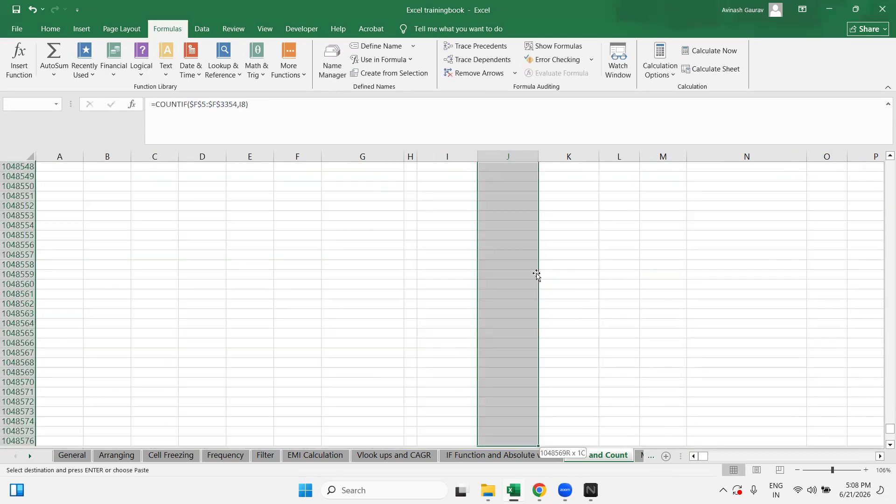
pyautogui.hotkey('ctrl', 'Up')
pyautogui.hotkey('shift', 'Down')
pyautogui.hotkey('shift', 'Down')
pyautogui.hotkey('shift', 'Down')
pyautogui.hotkey('shift', 'Down')
pyautogui.hotkey('shift', 'Down')
pyautogui.hotkey('shift', 'Down')
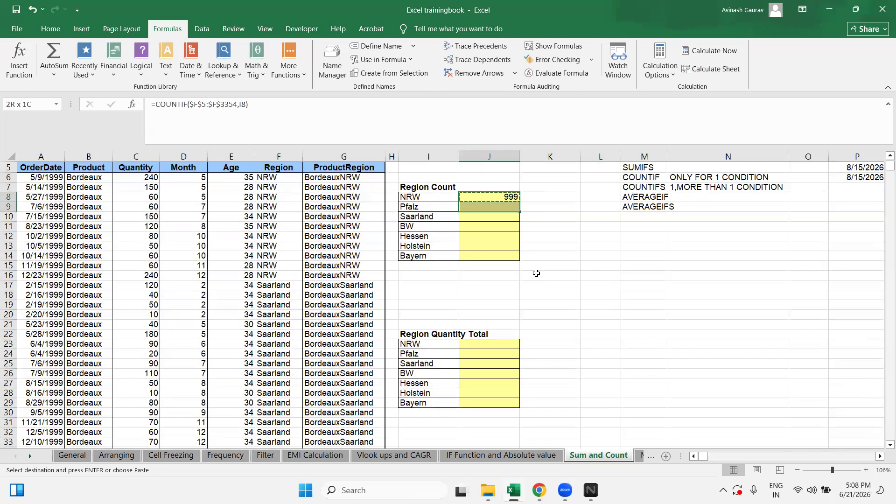
pyautogui.hotkey('ctrl', 'v')
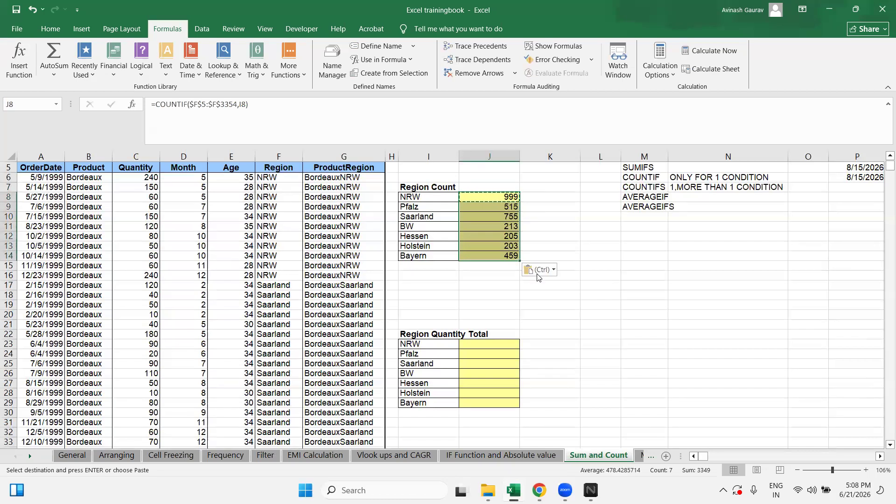
# Step: Review the pasted region counts, such as Bayern at 459
pyautogui.press('Down')
pyautogui.hotkey('shift', 'Down')
pyautogui.press('Up')
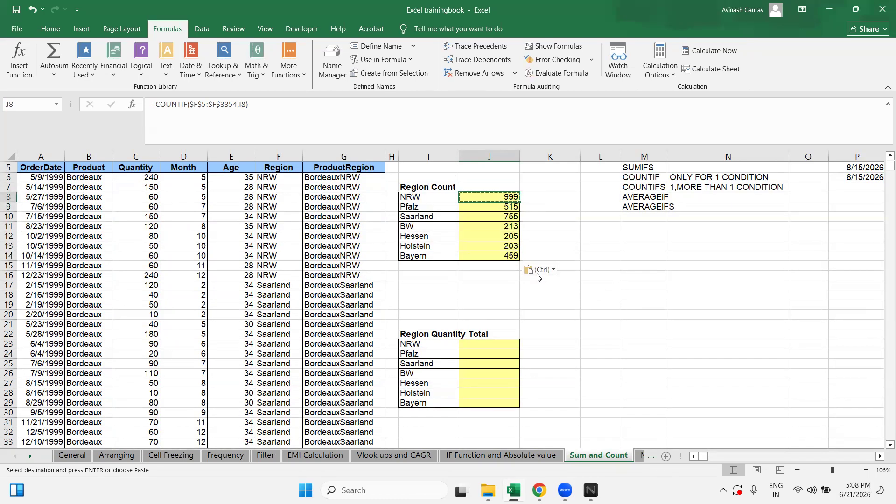
pyautogui.hotkey('ctrl', 'Up')
pyautogui.press('Down')
pyautogui.press('Down')
pyautogui.press('Down')
pyautogui.press('Down')
pyautogui.press('Down')
pyautogui.press('Down')
pyautogui.press('Down')
pyautogui.press('Down')
pyautogui.press('Down')
pyautogui.press('Down')
pyautogui.press('Down')
pyautogui.press('Up')
pyautogui.press('Up')
pyautogui.press('Up')
pyautogui.press('Up')
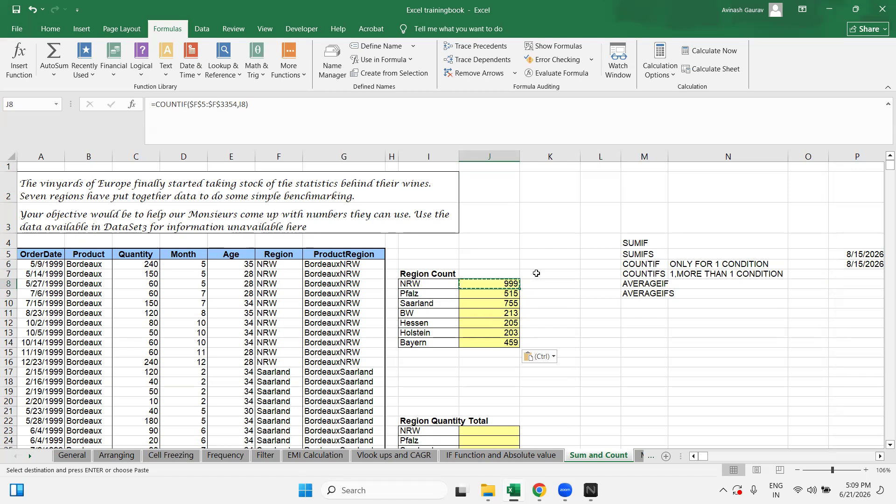
pyautogui.press('Down')
pyautogui.press('Down')
pyautogui.press('Down')
pyautogui.press('Down')
pyautogui.press('Down')
pyautogui.press('Down')
pyautogui.press('Down')
pyautogui.press('Down')
pyautogui.press('Down')
pyautogui.press('Down')
pyautogui.press('Down')
pyautogui.press('Down')
pyautogui.press('Down')
pyautogui.press('Down')
pyautogui.press('Down')
pyautogui.press('Down')
pyautogui.press('Down')
pyautogui.press('Down')
pyautogui.press('Down')
pyautogui.press('Up')
pyautogui.press('Up')
pyautogui.press('Up')
pyautogui.press('Up')
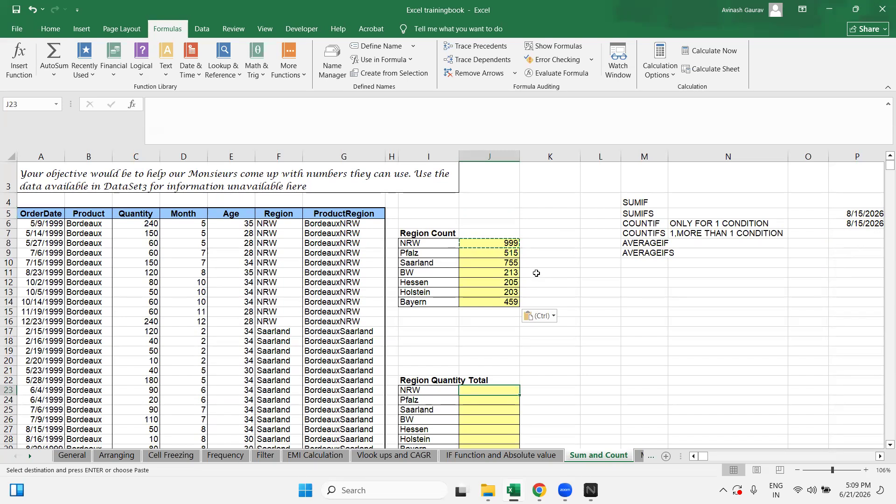
# Step: Copy the 'ONLY FOR 1 CONDITION' note beside SUMIF
pyautogui.hotkey('ctrl', 'Left')
pyautogui.hotkey('ctrl', 'Left')
pyautogui.hotkey('ctrl', 'Left')
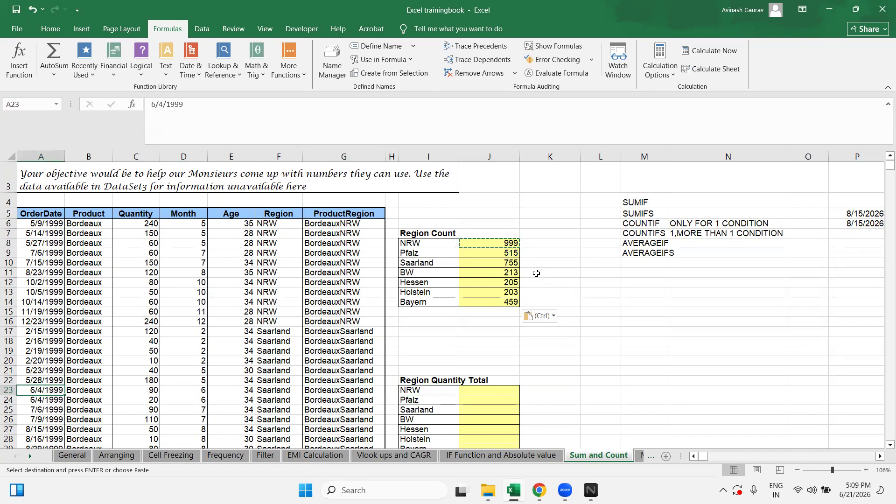
pyautogui.hotkey('ctrl', 'Right')
pyautogui.hotkey('ctrl', 'Right')
pyautogui.press('Right')
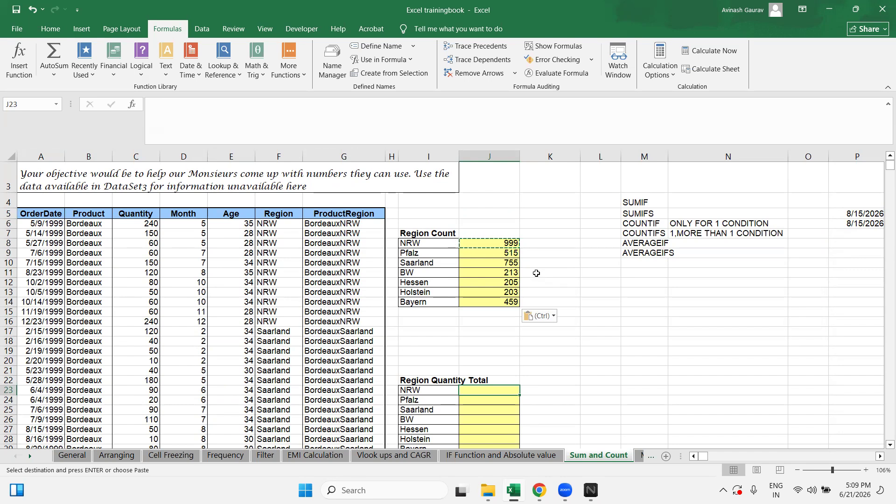
pyautogui.press('Up')
pyautogui.press('Up')
pyautogui.press('Down')
pyautogui.press('Down')
pyautogui.press('Up')
pyautogui.press('Up')
pyautogui.press('Up')
pyautogui.press('Up')
pyautogui.press('Up')
pyautogui.press('Up')
pyautogui.press('Up')
pyautogui.press('Up')
pyautogui.press('Up')
pyautogui.press('Up')
pyautogui.press('Up')
pyautogui.press('Up')
pyautogui.press('Up')
pyautogui.press('Up')
pyautogui.press('Up')
pyautogui.press('Right')
pyautogui.press('Right')
pyautogui.press('Right')
pyautogui.press('Right')
pyautogui.press('Right')
pyautogui.press('Up')
pyautogui.press('Up')
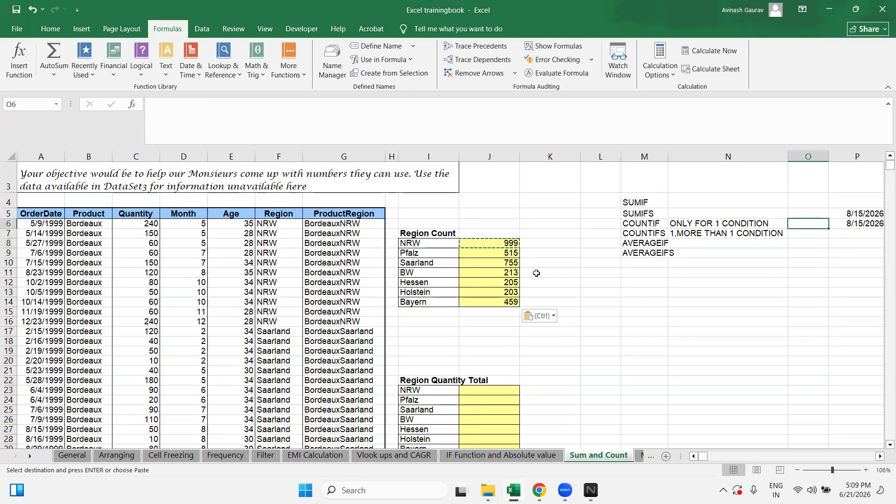
pyautogui.press('Left')
pyautogui.hotkey('ctrl', 'c')
# Step: Paste the '1,MORE THAN 1 CONDITION' note beside SUMIFS, AVERAGEIF and AVERAGEIFS
pyautogui.press('Up')
pyautogui.press('Up')
pyautogui.hotkey('ctrl', 'v')
pyautogui.press('Down')
pyautogui.press('Down')
pyautogui.press('Down')
pyautogui.hotkey('ctrl', 'c')
pyautogui.press('Up')
pyautogui.press('Up')
pyautogui.hotkey('ctrl', 'v')
pyautogui.press('Down')
pyautogui.press('Down')
pyautogui.press('Down')
pyautogui.press('Down')
pyautogui.press('Down')
pyautogui.press('Down')
pyautogui.press('Down')
pyautogui.press('Down')
pyautogui.press('Down')
pyautogui.press('Down')
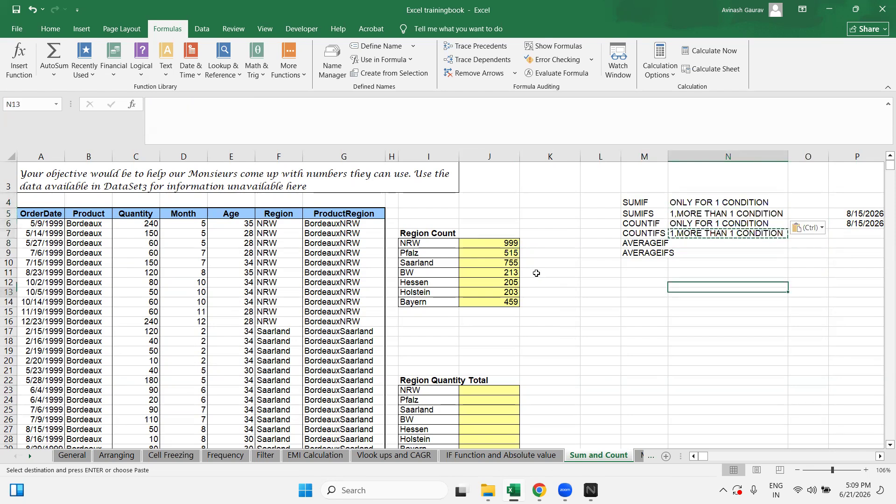
pyautogui.press('Left')
pyautogui.press('Up')
pyautogui.press('Up')
pyautogui.press('Up')
pyautogui.press('Up')
pyautogui.press('Up')
pyautogui.press('Up')
pyautogui.press('Up')
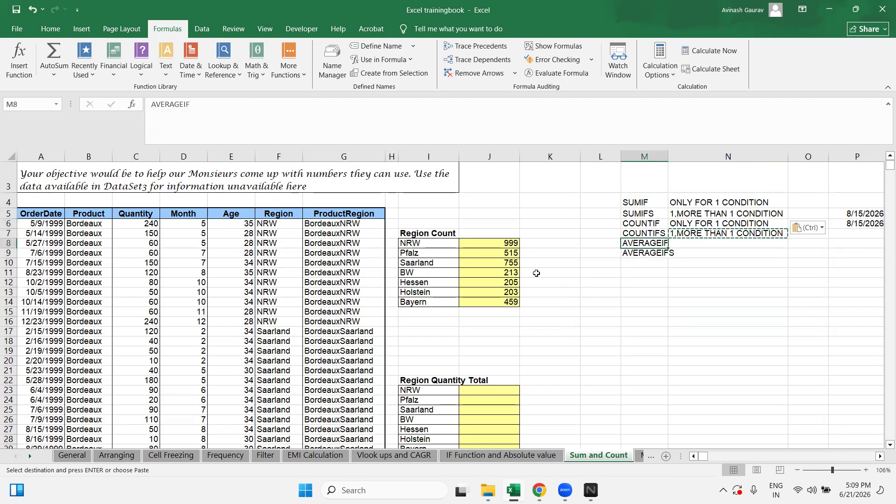
pyautogui.press('Right')
pyautogui.hotkey('ctrl', 'v')
pyautogui.press('Down')
pyautogui.hotkey('ctrl', 'v')
# Step: Replace AVERAGEIF's note with 'ONLY FOR 1 CONDITION'
pyautogui.press('Up')
pyautogui.press('Up')
pyautogui.press('Up')
pyautogui.press('Up')
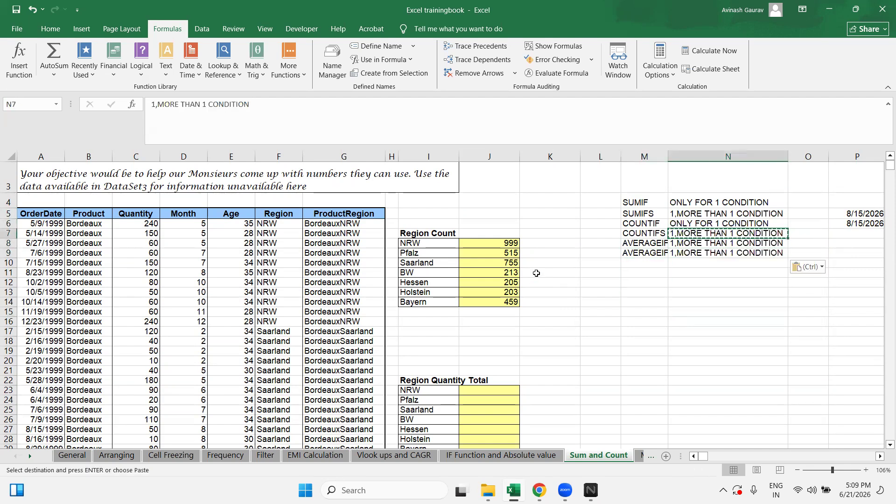
pyautogui.press('Down')
pyautogui.hotkey('ctrl', 'c')
pyautogui.press('Down')
pyautogui.press('Down')
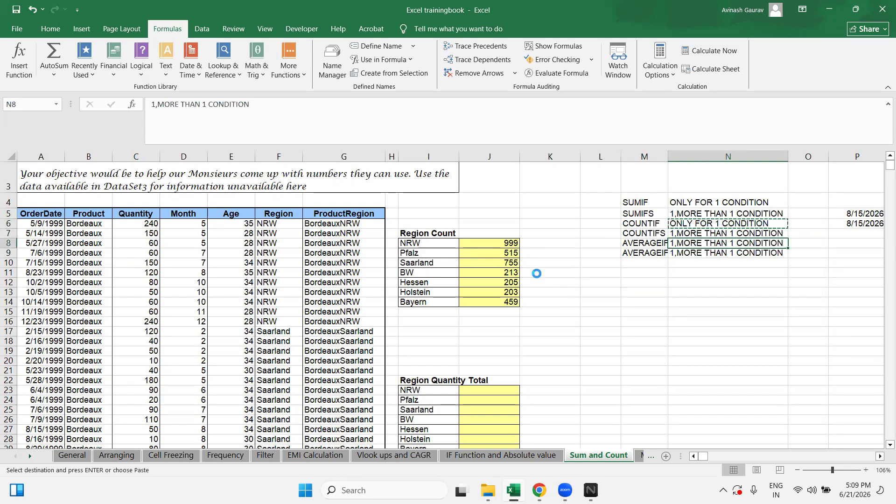
pyautogui.hotkey('ctrl', 'v')
pyautogui.press('Down')
pyautogui.press('Down')
pyautogui.press('Down')
pyautogui.press('Down')
pyautogui.press('Down')
pyautogui.press('Down')
pyautogui.press('Down')
pyautogui.press('Down')
pyautogui.press('Down')
pyautogui.press('Down')
pyautogui.press('Down')
pyautogui.press('Down')
pyautogui.press('Down')
pyautogui.press('Down')
pyautogui.press('Down')
pyautogui.press('Down')
pyautogui.press('Down')
pyautogui.press('Down')
pyautogui.press('Down')
pyautogui.press('Down')
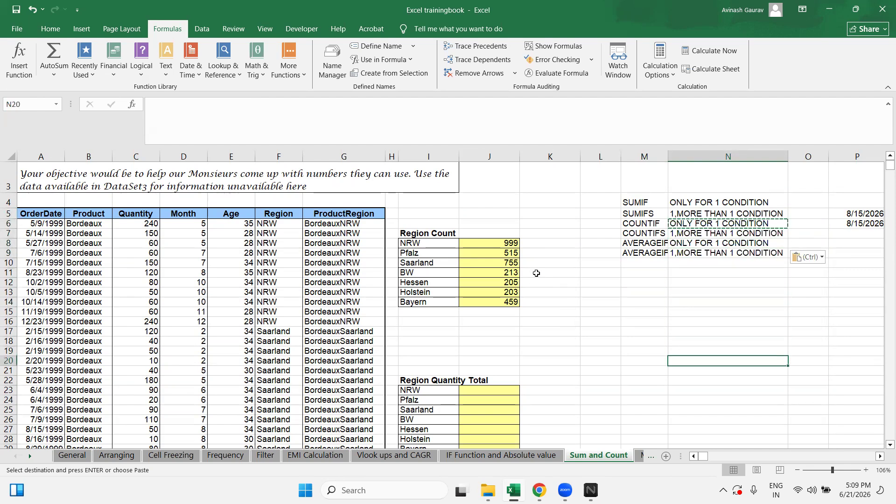
pyautogui.press('Left')
pyautogui.press('Left')
pyautogui.press('Left')
pyautogui.press('Left')
pyautogui.press('Up')
pyautogui.press('Up')
pyautogui.press('Up')
pyautogui.press('Up')
pyautogui.press('Up')
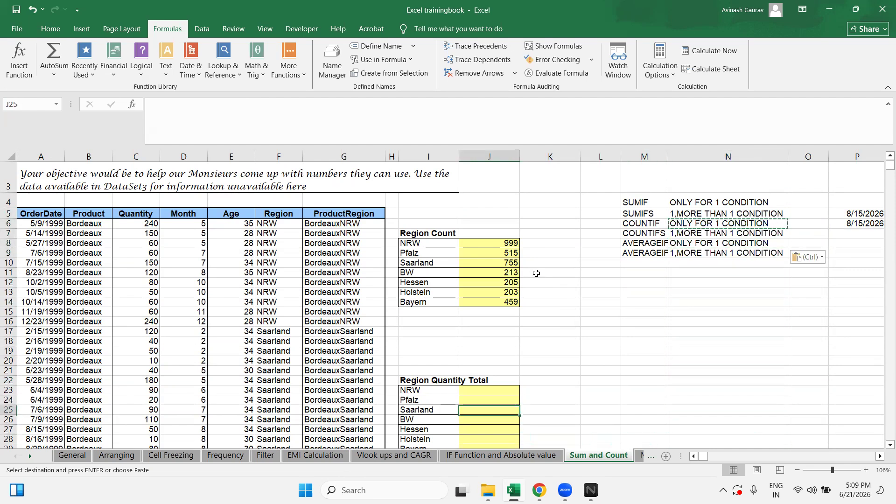
# Step: Start =SUMIF in J23 with the absolute Region range as the criteria range
pyautogui.scroll(1, 536, 273)
pyautogui.scroll(-12, 538, 340)
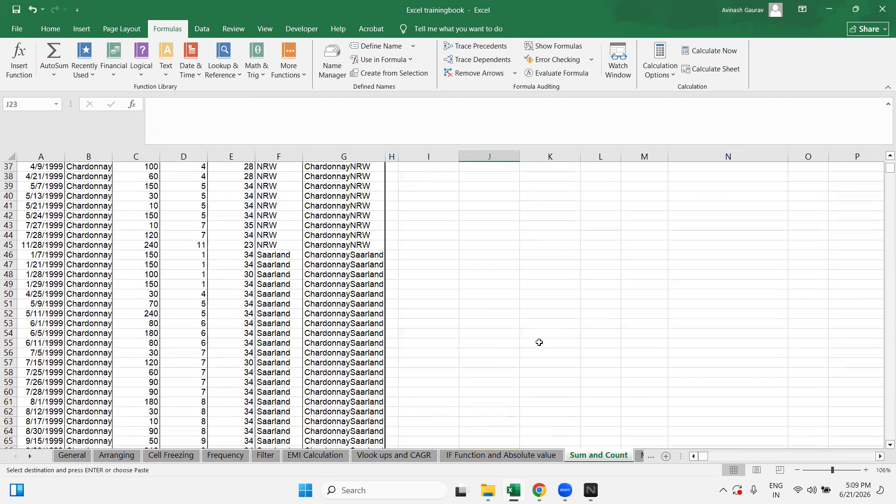
pyautogui.scroll(8, 539, 341)
pyautogui.write('=SUMIF(')
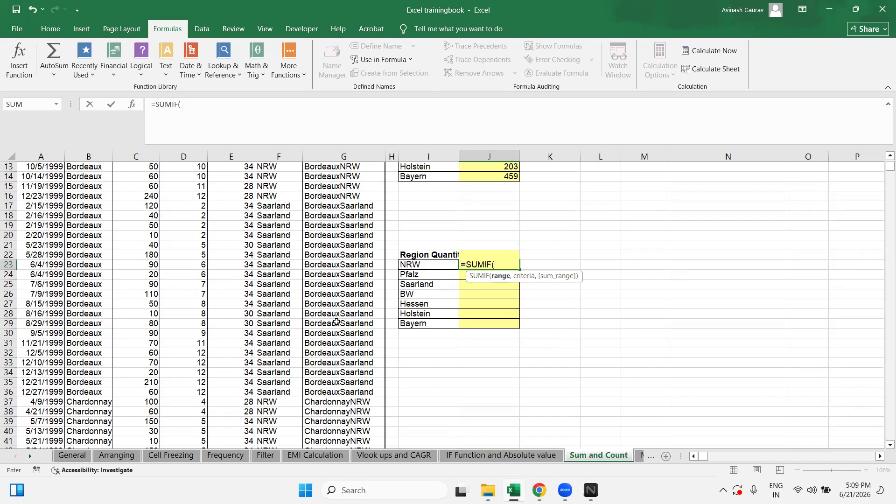
pyautogui.scroll(4, 291, 310)
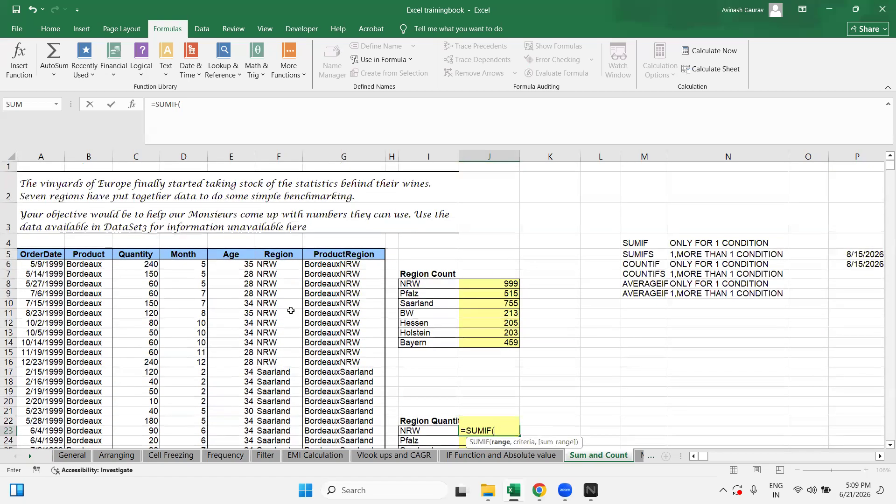
pyautogui.click(286, 253)
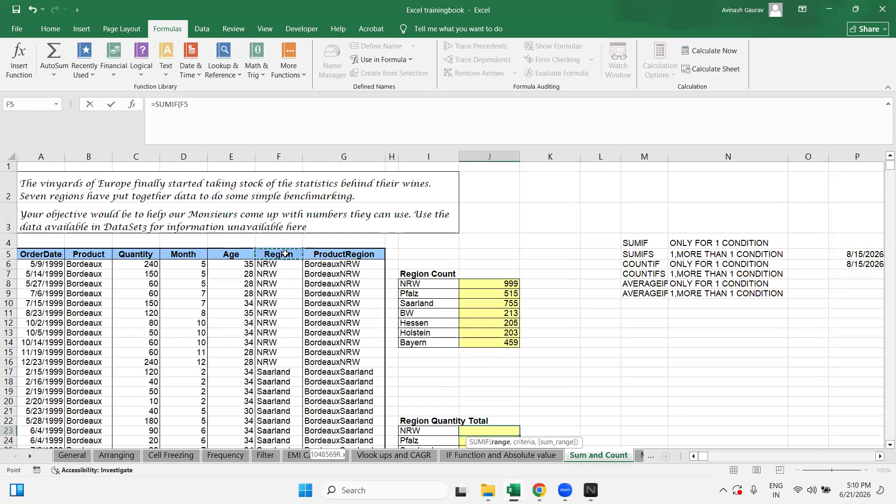
pyautogui.hotkey('ctrl', 'shift', 'Down')
pyautogui.press('F4')
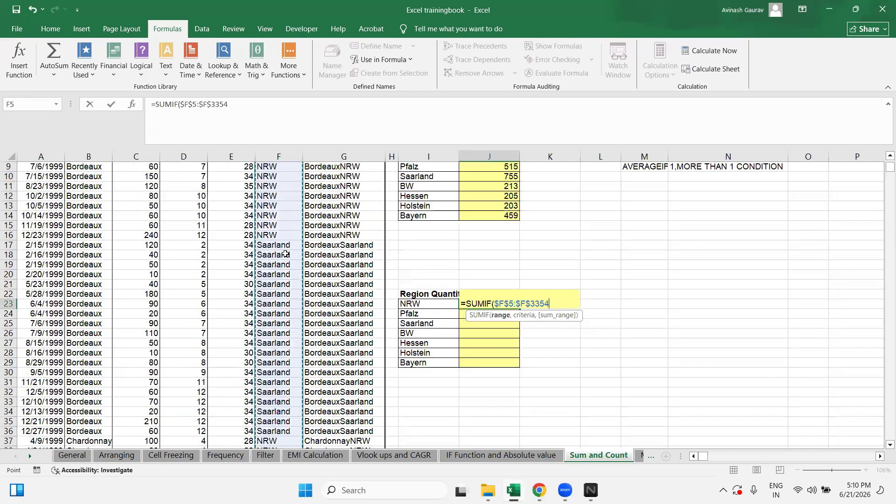
pyautogui.write(',')
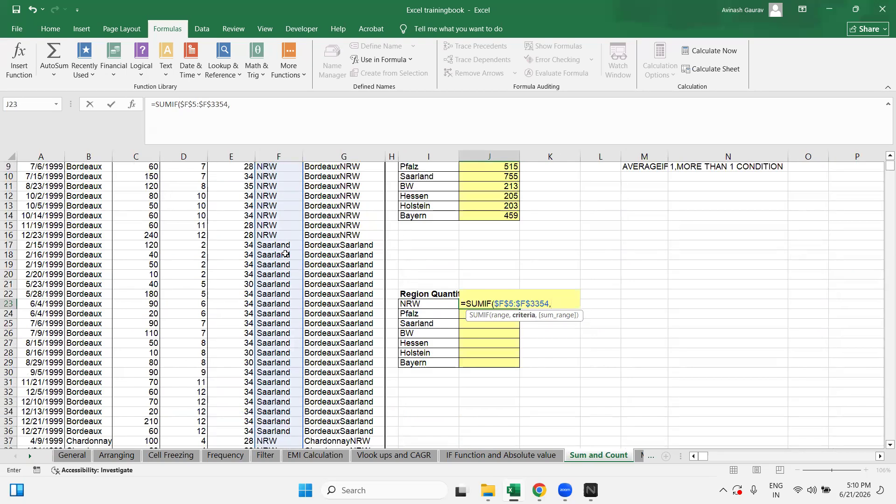
# Step: Add I23 as criterion and the absolute Quantity range $C$5:$C$3354, giving 83050
pyautogui.click(438, 304)
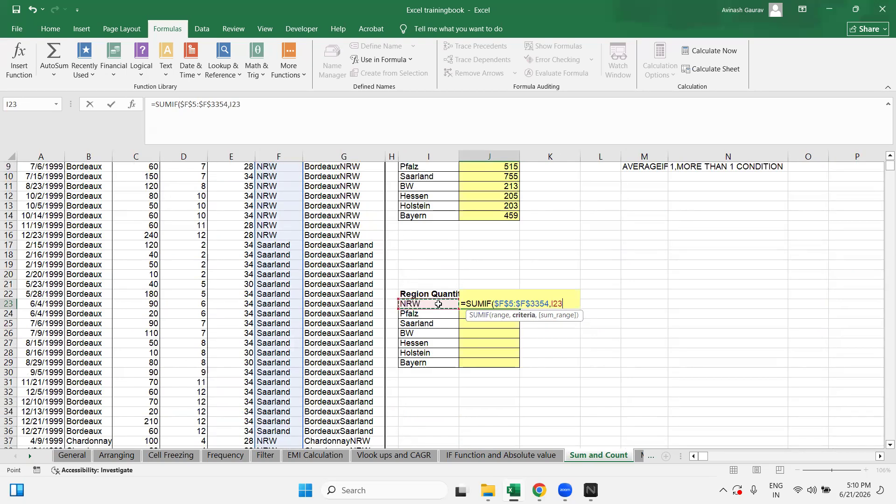
pyautogui.write(',')
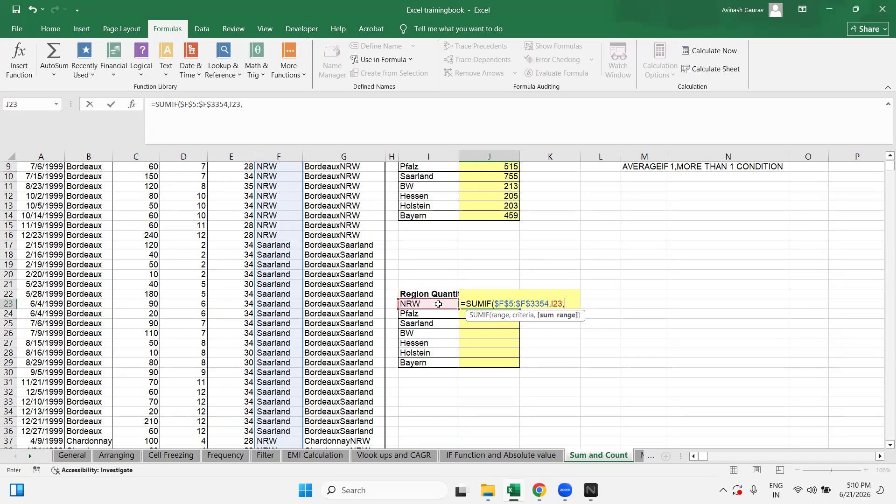
pyautogui.scroll(3, 391, 336)
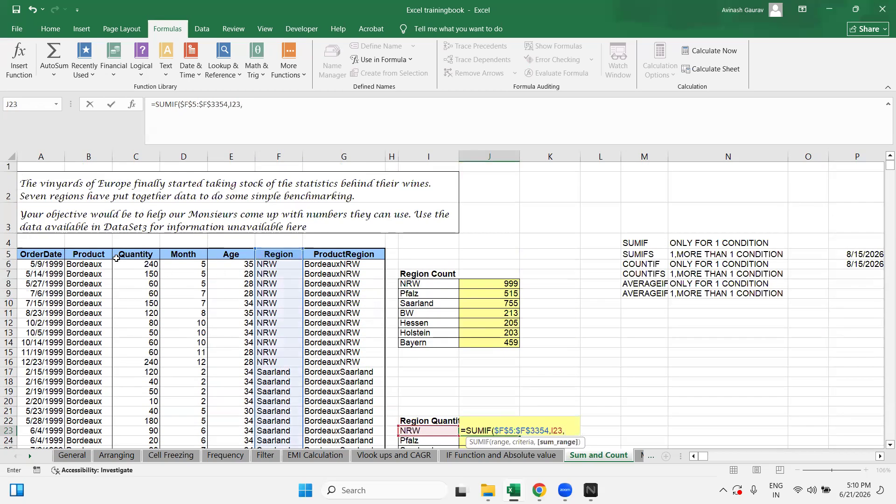
pyautogui.click(149, 255)
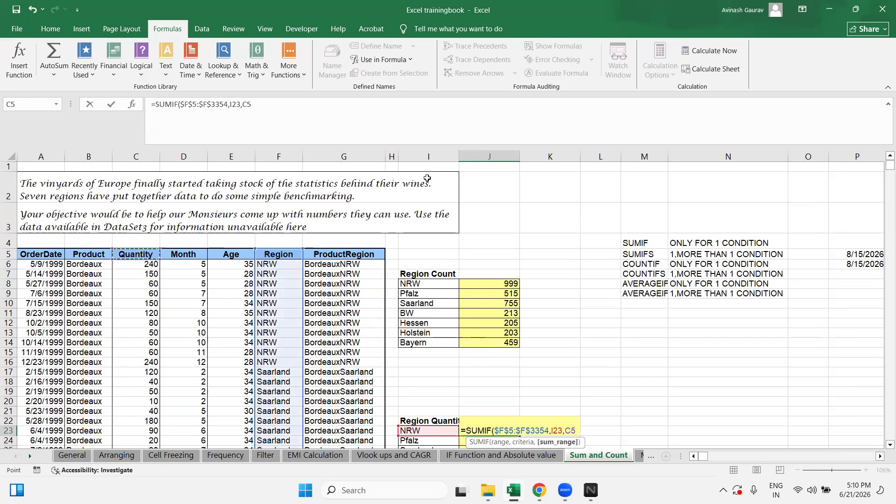
pyautogui.hotkey('ctrl', 'shift', 'Down')
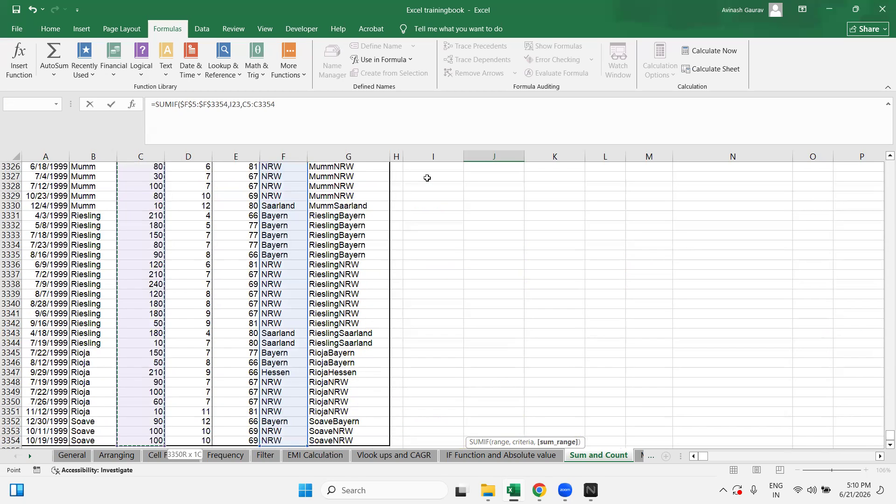
pyautogui.press('F4')
pyautogui.hotkey('ctrl', 'Return')
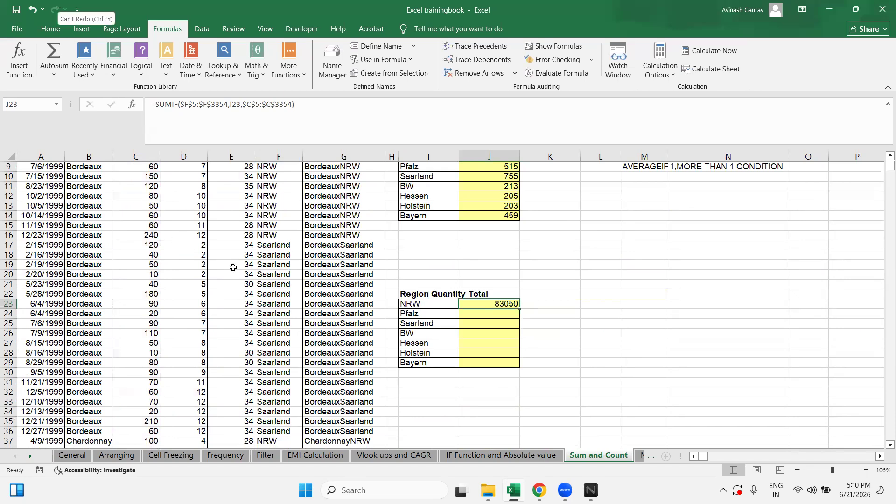
pyautogui.scroll(3, 248, 270)
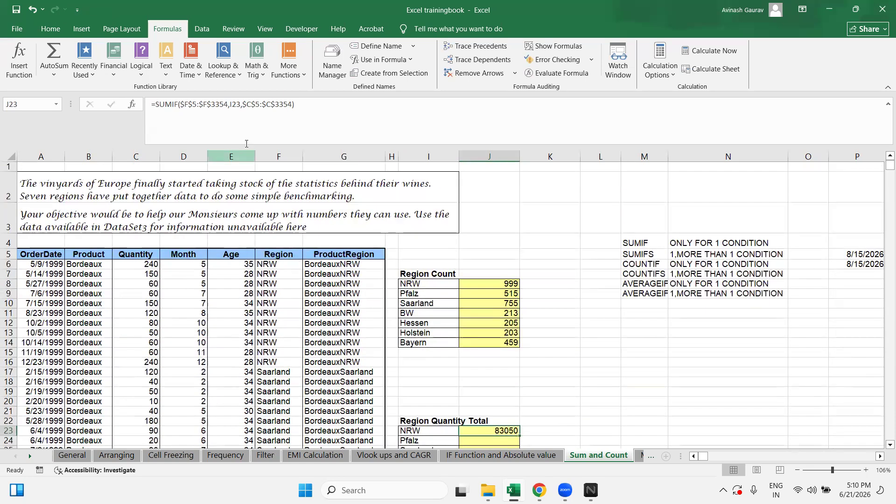
# Step: Review the NRW total formula's Region and Quantity ranges, leaving the formula unchanged
pyautogui.click(228, 104)
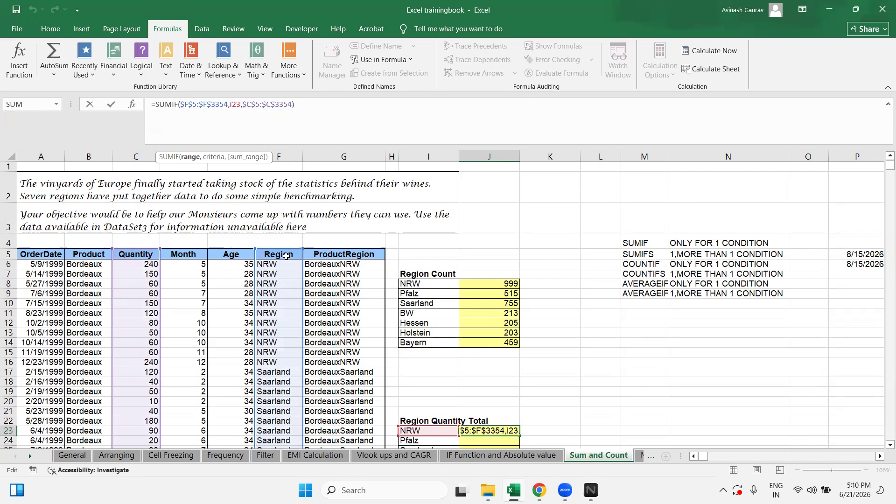
pyautogui.hotkey('ctrl', 'Return')
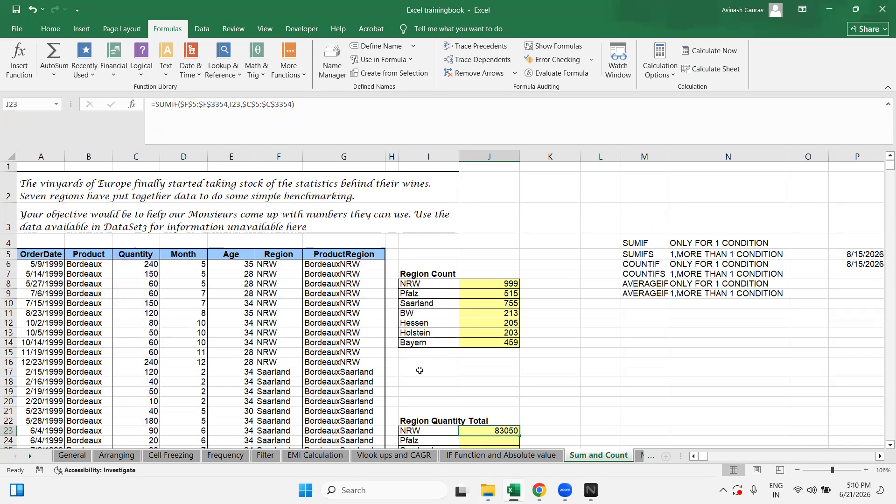
pyautogui.moveTo(181, 104); pyautogui.dragTo(227, 104)
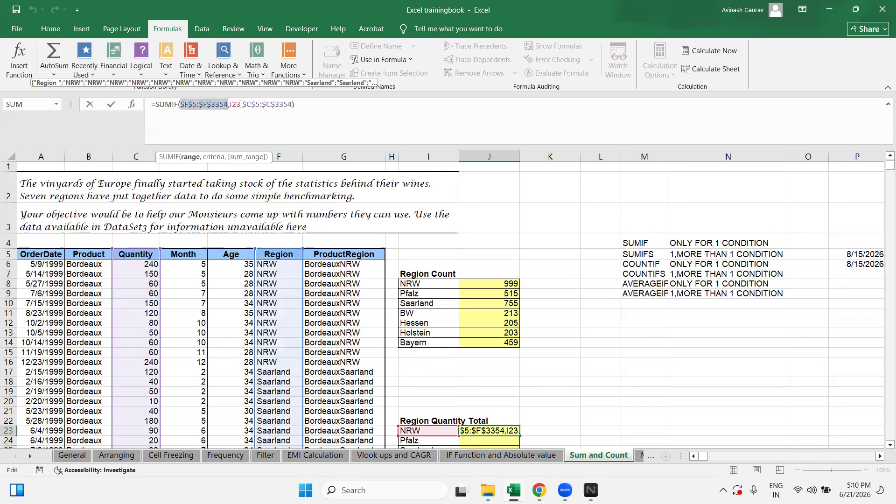
pyautogui.moveTo(245, 105); pyautogui.dragTo(285, 101)
pyautogui.press('Escape')
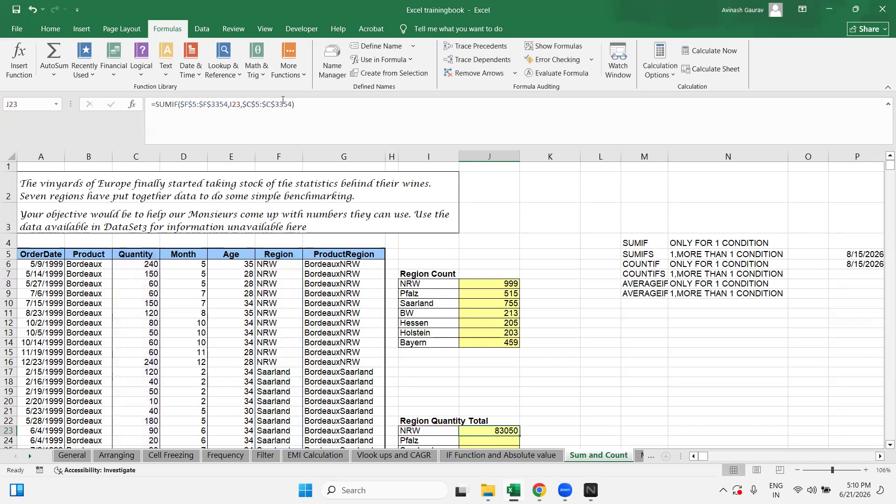
pyautogui.click(269, 253)
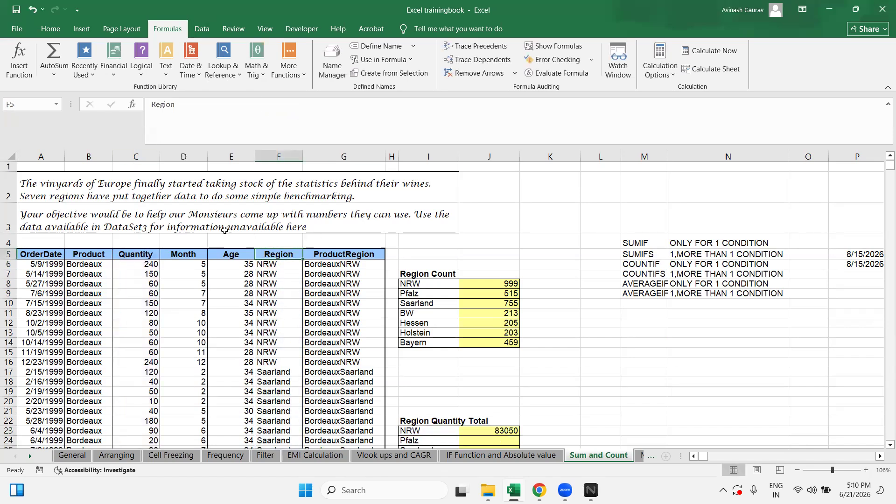
pyautogui.click(490, 430)
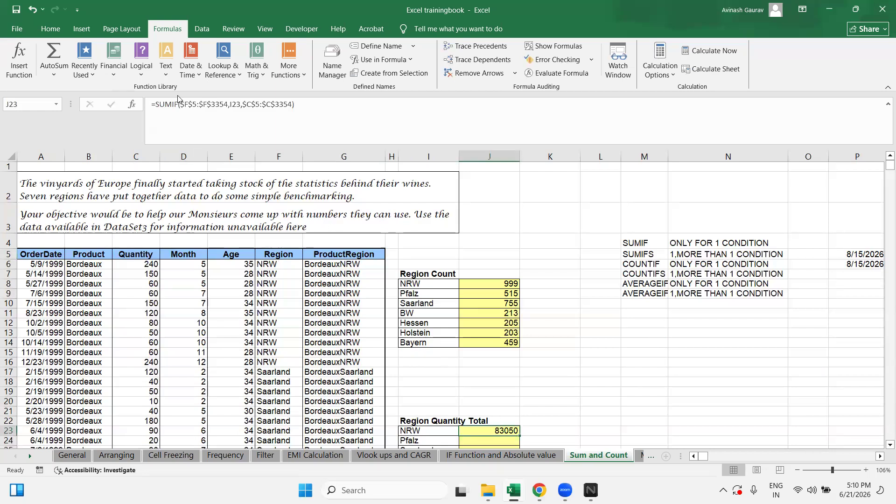
pyautogui.moveTo(180, 104); pyautogui.dragTo(229, 103)
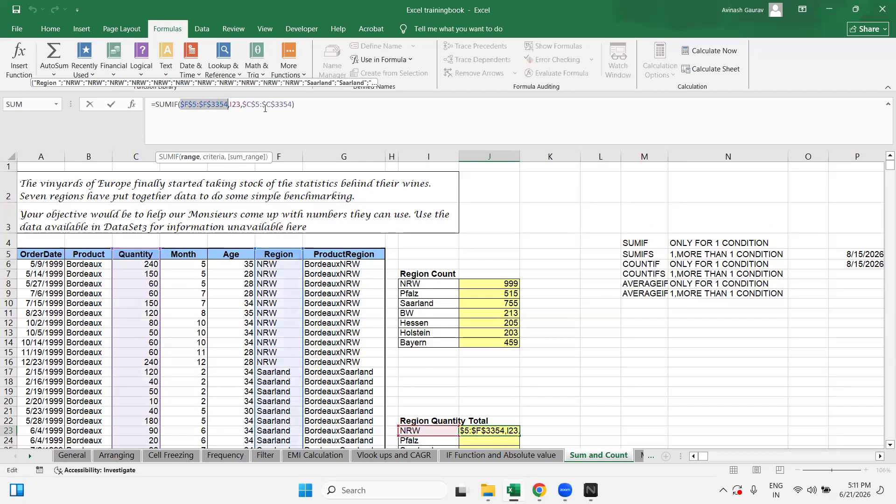
pyautogui.moveTo(242, 103); pyautogui.dragTo(301, 108)
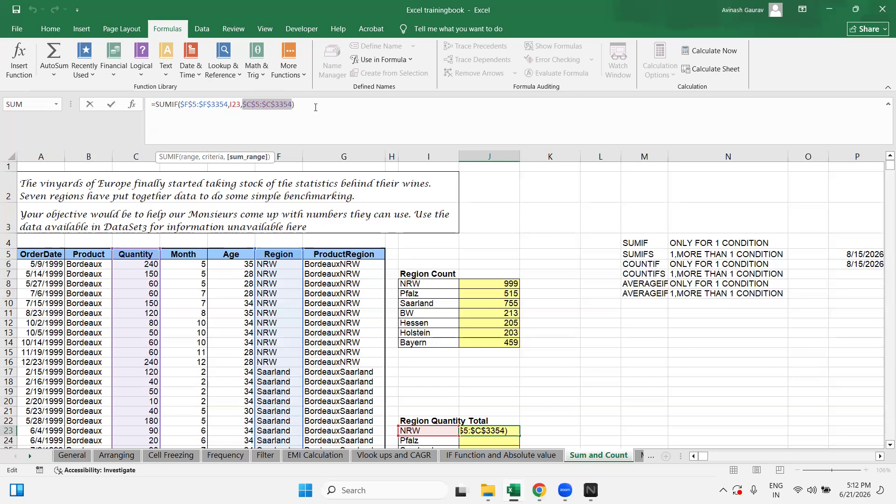
pyautogui.hotkey('ctrl', 'Return')
# Step: Copy the NRW total formula down J23:J29 for all seven regions, then go to Multiple Functions
pyautogui.hotkey('ctrl', 'c')
pyautogui.hotkey('shift', 'Down')
pyautogui.hotkey('shift', 'Down')
pyautogui.hotkey('shift', 'Down')
pyautogui.hotkey('shift', 'Down')
pyautogui.hotkey('shift', 'Down')
pyautogui.hotkey('shift', 'Down')
pyautogui.hotkey('shift', 'Down')
pyautogui.hotkey('shift', 'Down')
pyautogui.hotkey('shift', 'Down')
pyautogui.hotkey('shift', 'Up')
pyautogui.hotkey('shift', 'Up')
pyautogui.hotkey('shift', 'Up')
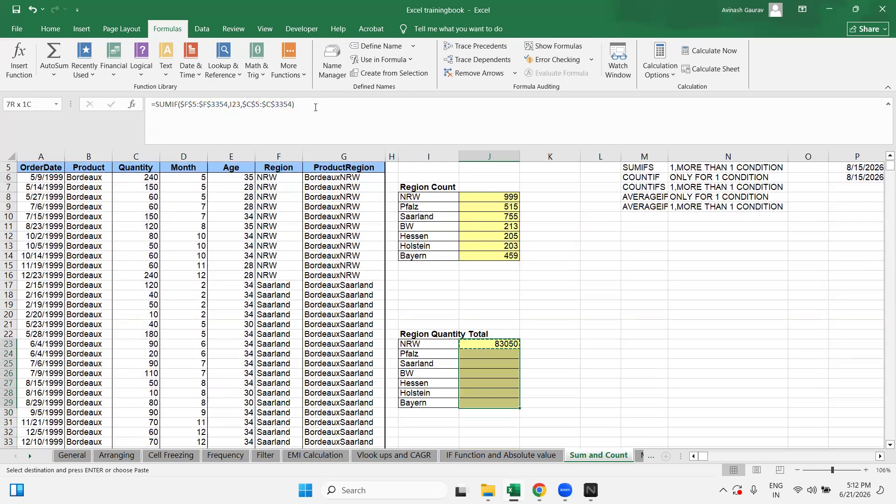
pyautogui.hotkey('ctrl', 'v')
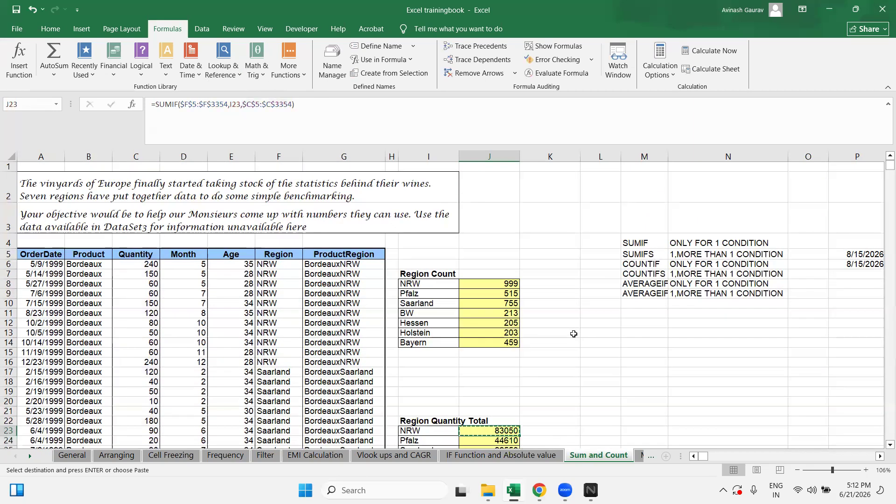
pyautogui.scroll(-8, 536, 296)
pyautogui.scroll(4, 572, 282)
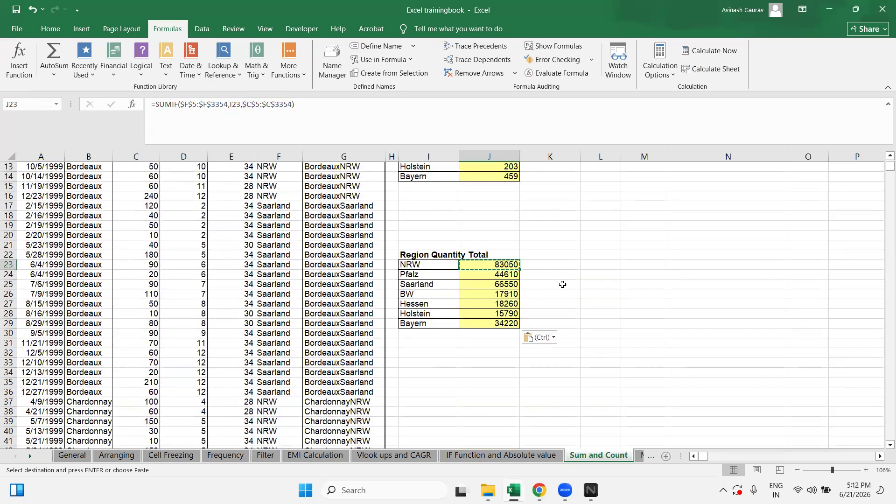
pyautogui.scroll(4, 567, 284)
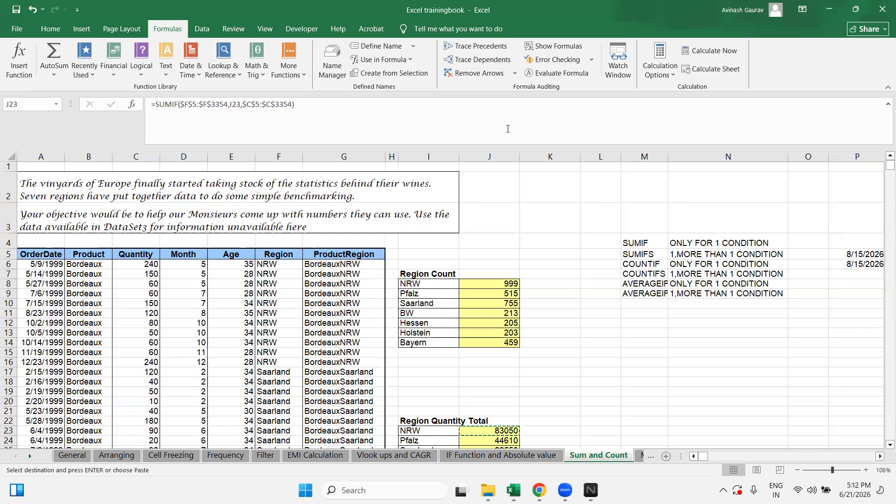
pyautogui.click(640, 460)
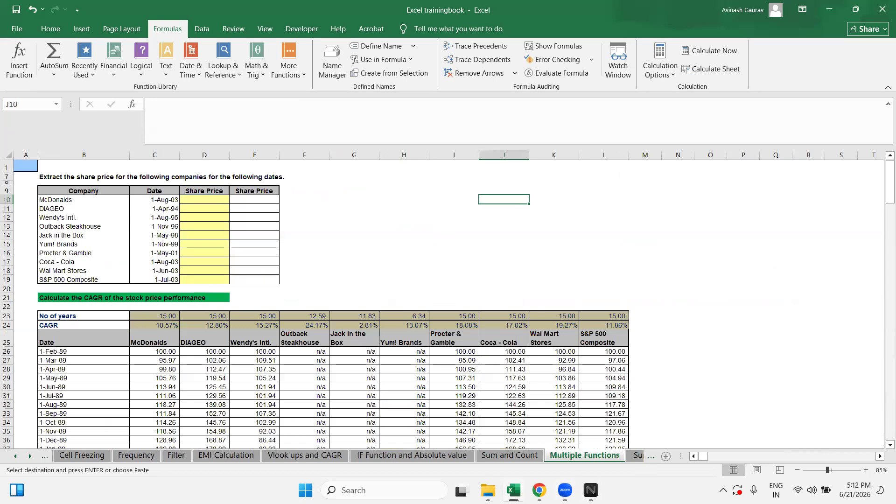
pyautogui.click(637, 457)
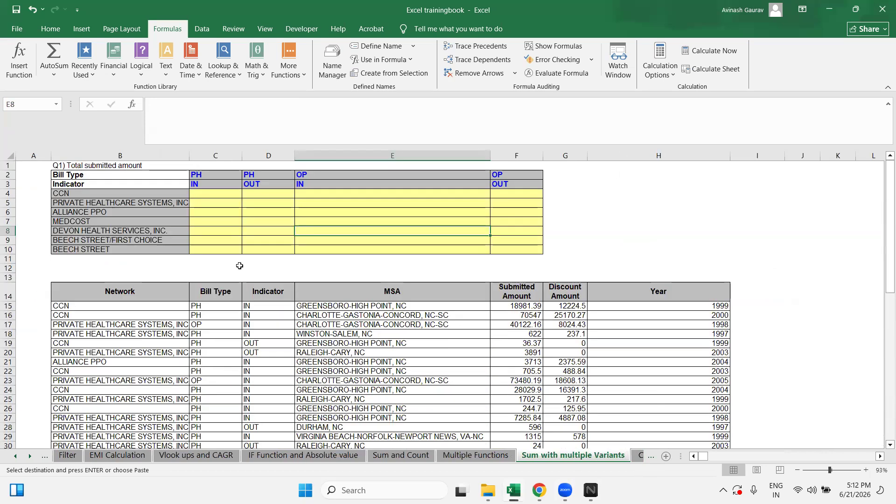
pyautogui.click(208, 196)
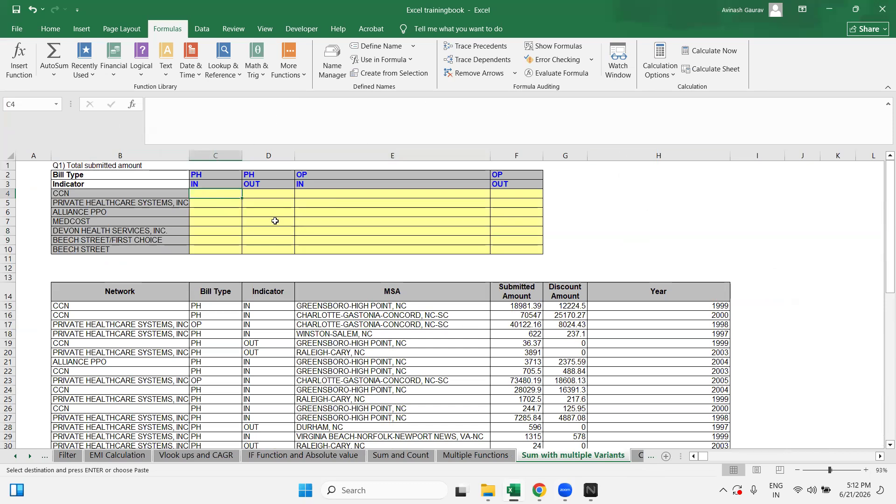
pyautogui.scroll(-12, 445, 344)
pyautogui.scroll(12, 446, 344)
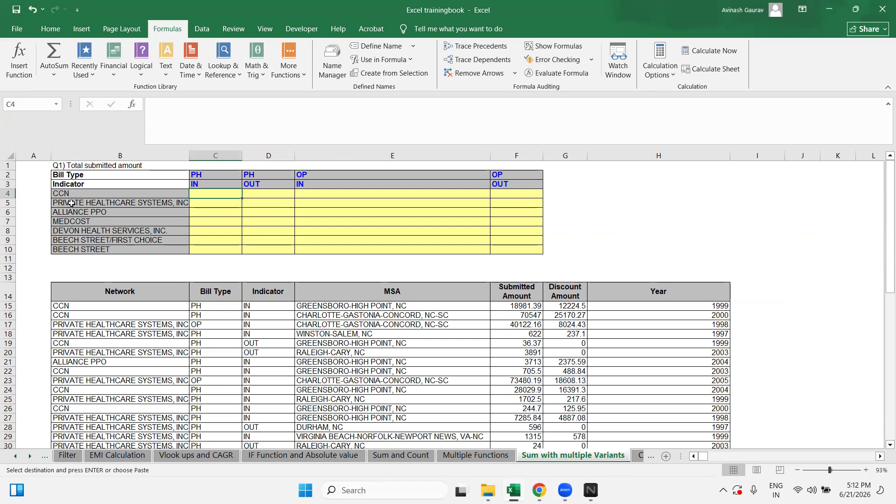
pyautogui.moveTo(52, 166); pyautogui.dragTo(703, 416)
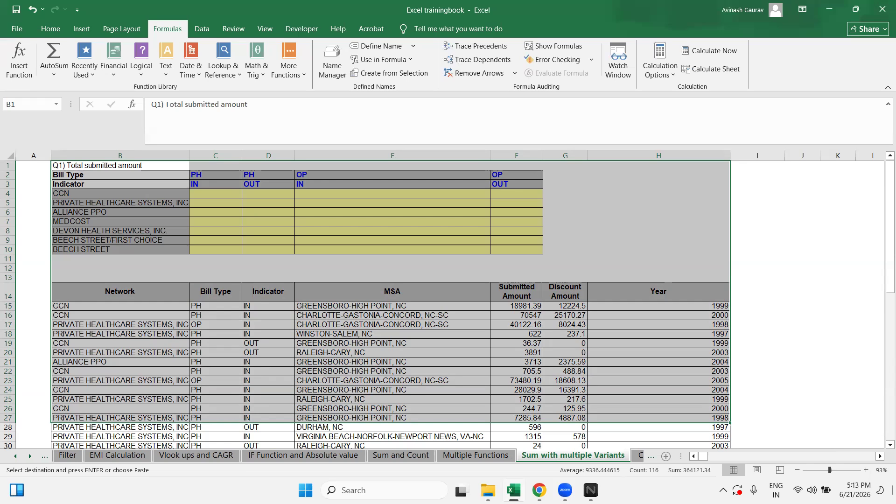
pyautogui.click(369, 308)
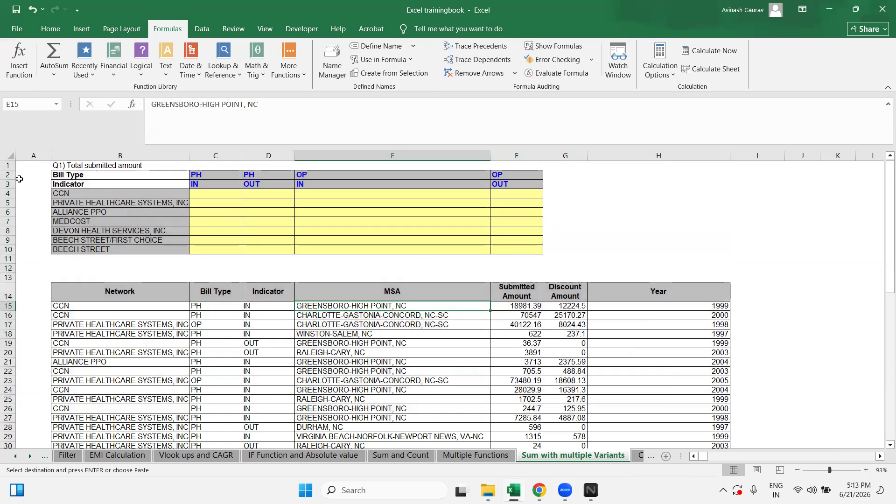
pyautogui.click(6, 156)
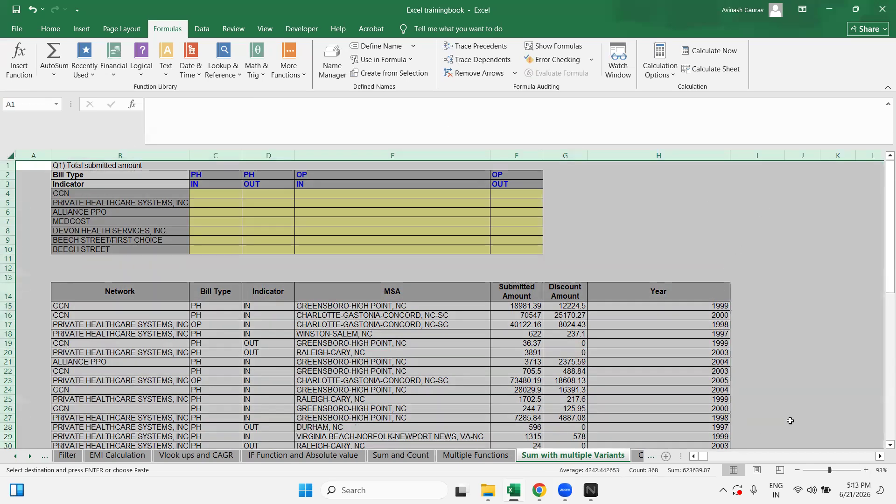
pyautogui.click(798, 471)
pyautogui.click(798, 470)
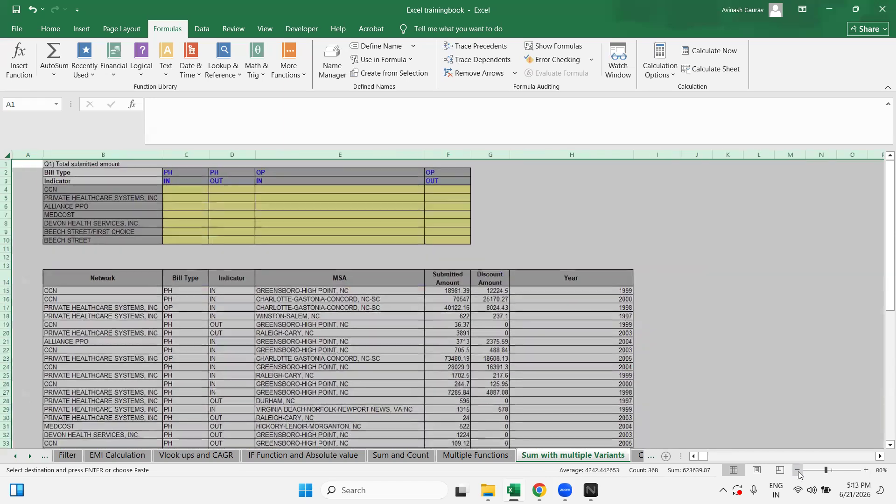
pyautogui.click(302, 296)
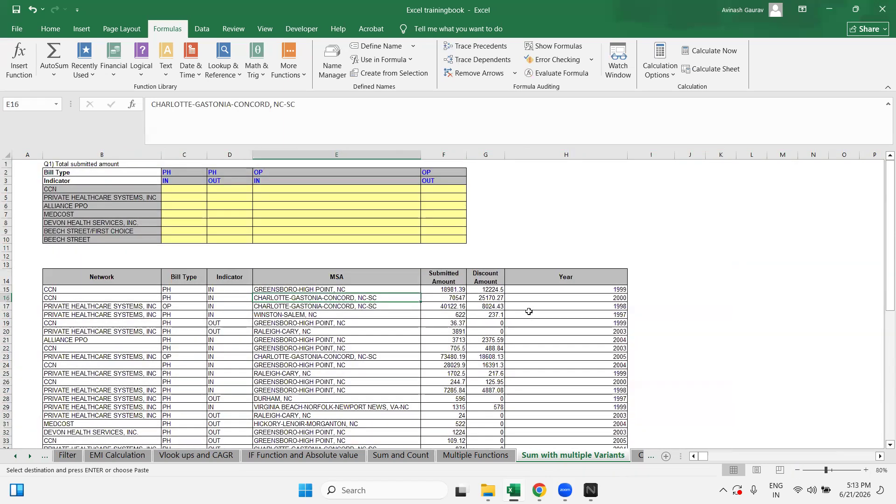
pyautogui.click(605, 205)
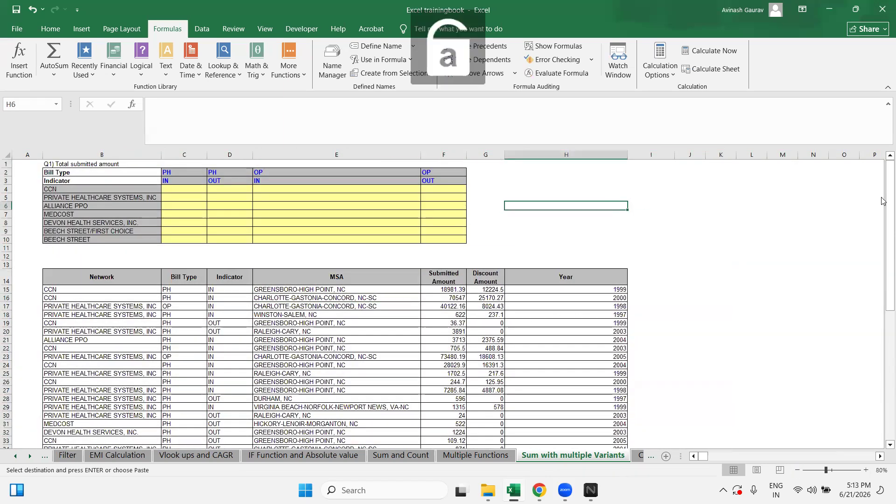
# Step: Enter PWC in H6, then clear the cell again
pyautogui.write('pwc')
pyautogui.press('Return')
pyautogui.press('Up')
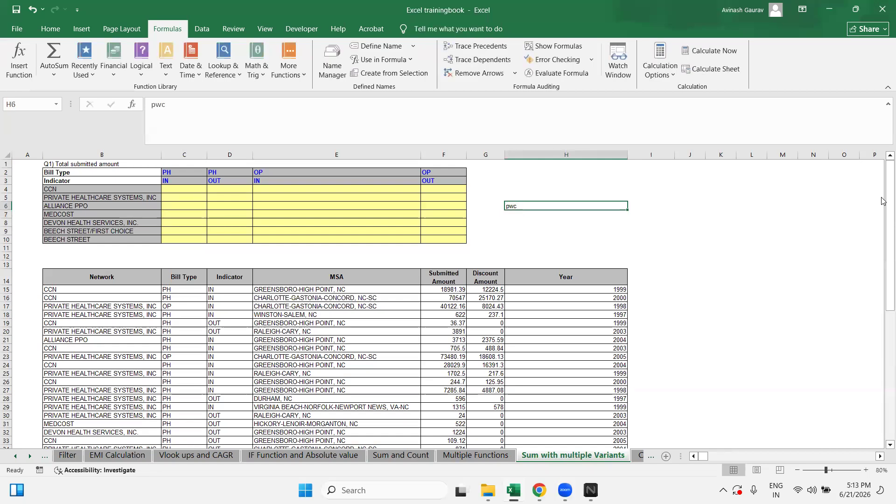
pyautogui.press('capslock')
pyautogui.write('PWC')
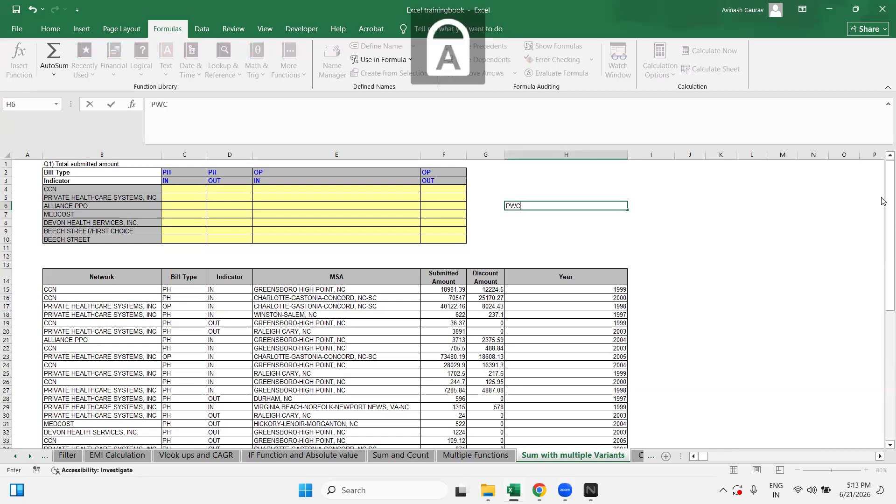
pyautogui.hotkey('ctrl', 'Return')
pyautogui.press('BackSpace')
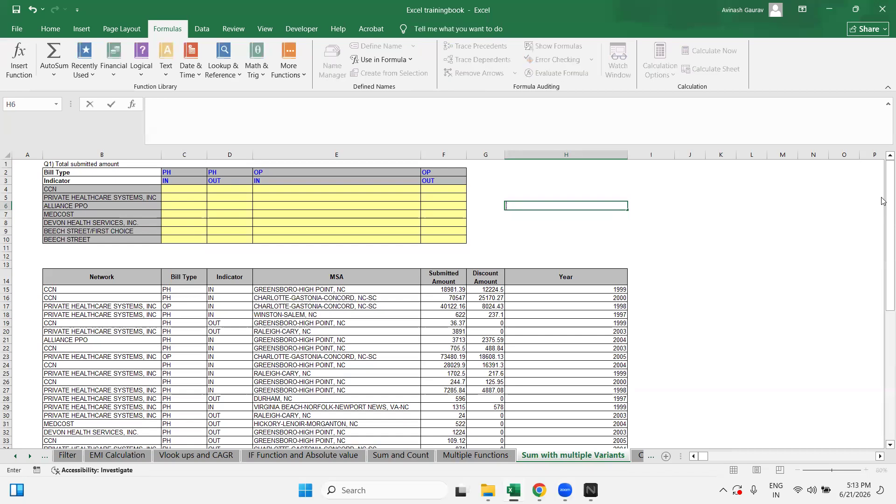
pyautogui.hotkey('ctrl', 'Return')
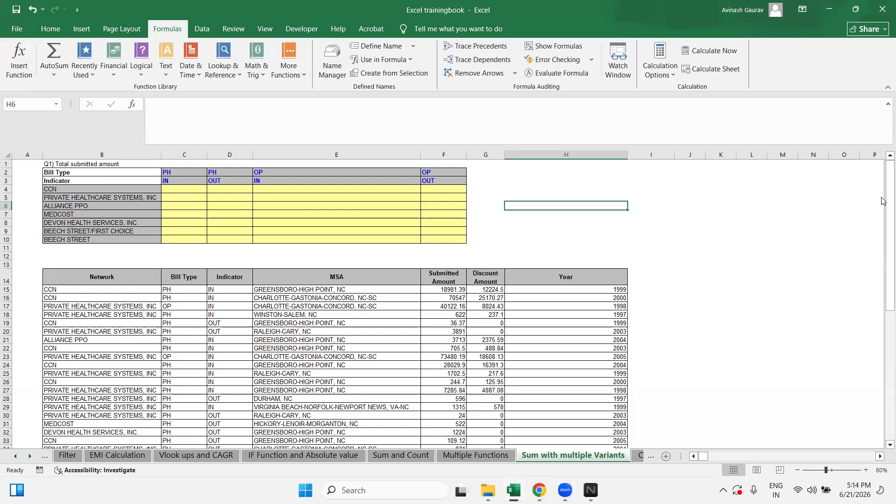
# Step: Write SUMIFS in capitals in H6 and make it bold
pyautogui.press('capslock')
pyautogui.write('sunifs')
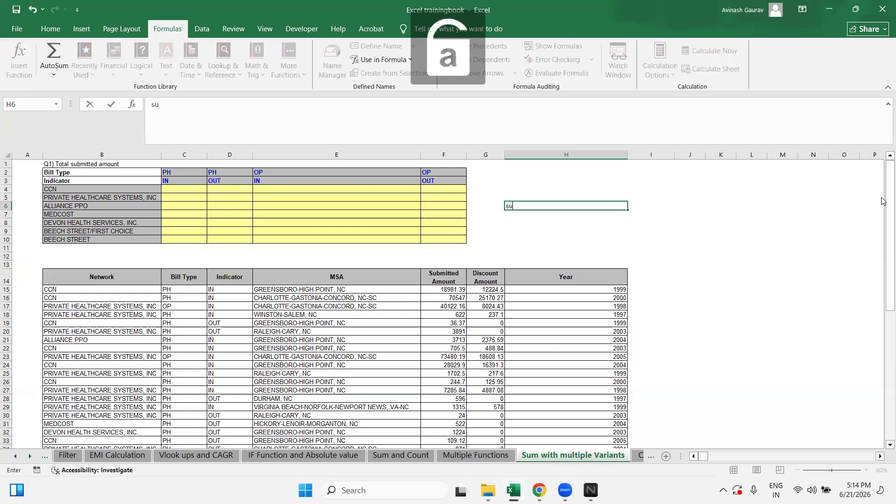
pyautogui.press('Return')
pyautogui.press('Up')
pyautogui.press('capslock')
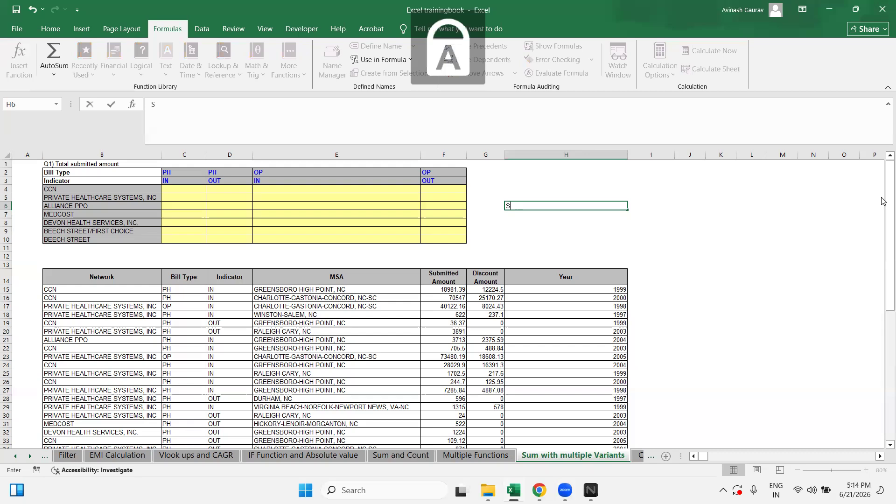
pyautogui.write('SUMIFS')
pyautogui.press('Return')
pyautogui.press('Up')
pyautogui.hotkey('ctrl', 'b')
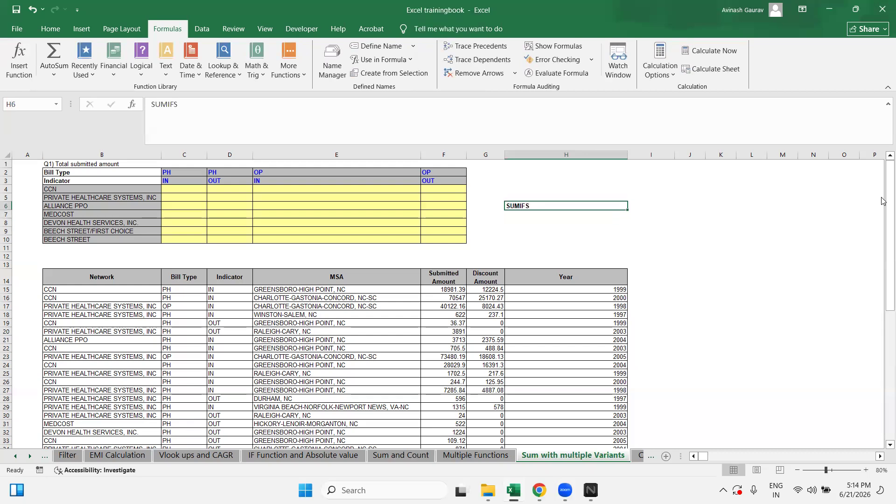
pyautogui.click(108, 189)
pyautogui.moveTo(110, 213); pyautogui.dragTo(367, 232)
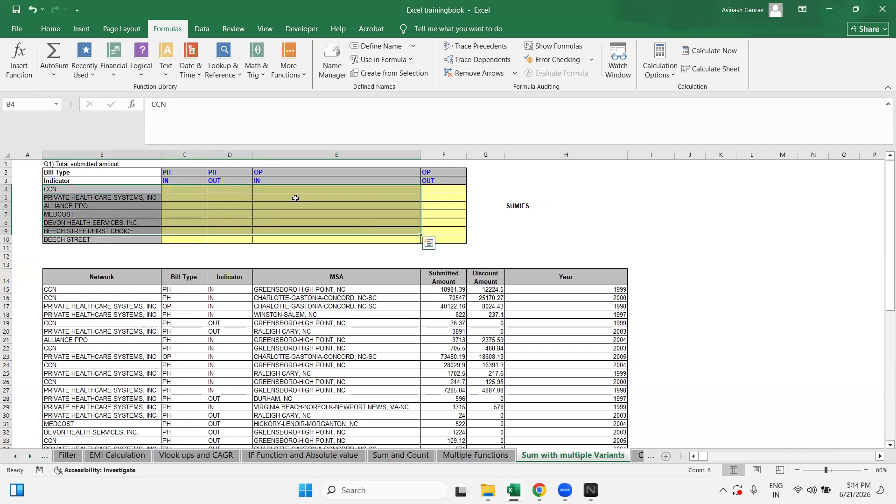
pyautogui.moveTo(180, 170); pyautogui.dragTo(441, 186)
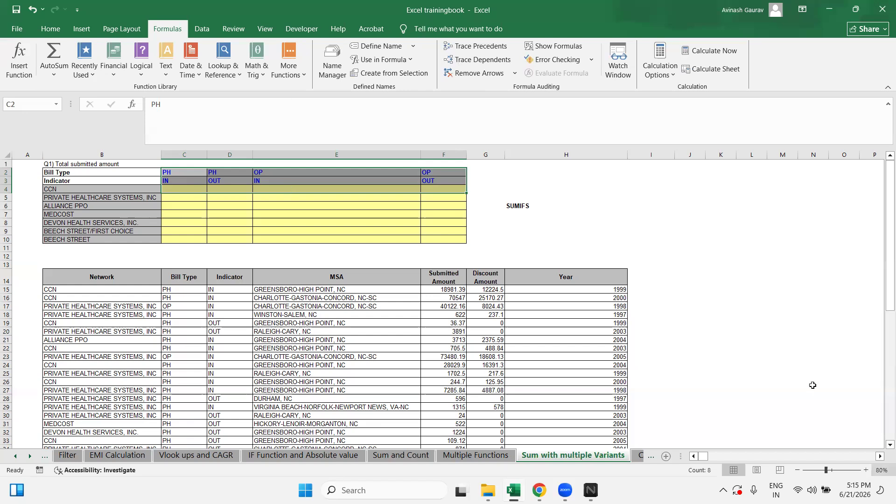
pyautogui.click(522, 209)
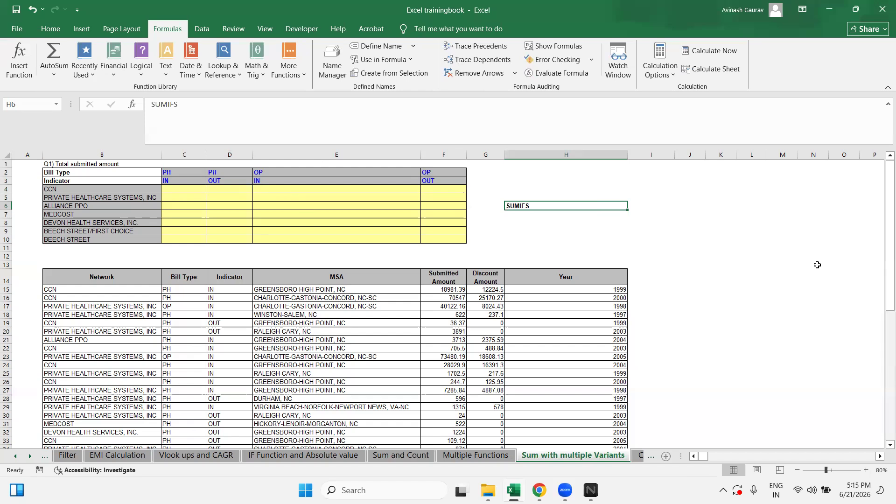
pyautogui.click(176, 183)
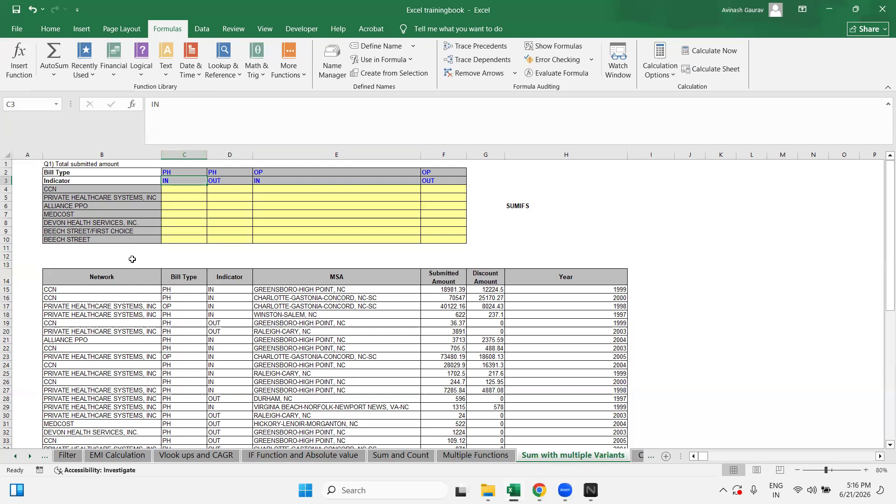
pyautogui.moveTo(108, 276); pyautogui.dragTo(533, 417)
pyautogui.scroll(-20, 233, 369)
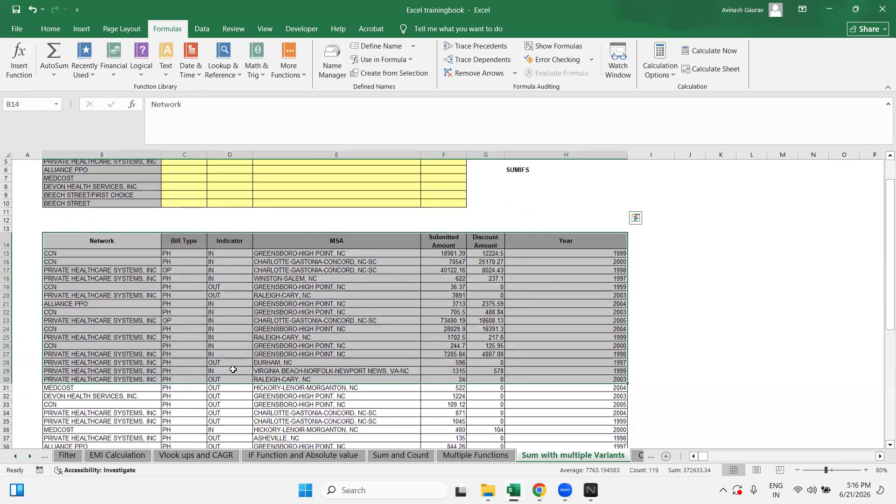
pyautogui.scroll(20, 233, 369)
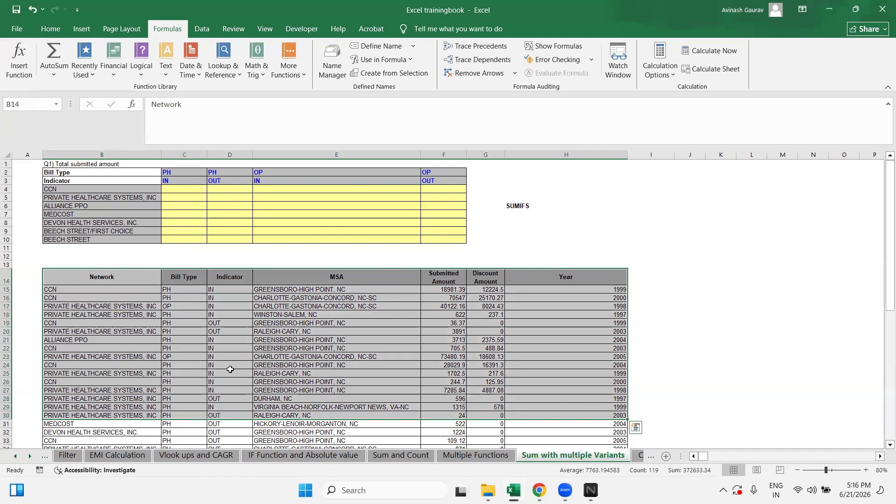
pyautogui.click(92, 277)
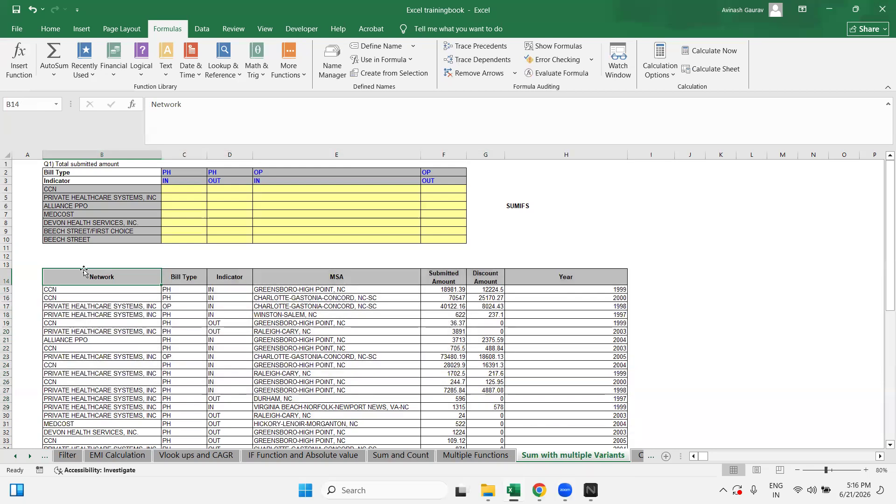
pyautogui.moveTo(81, 272); pyautogui.dragTo(79, 429)
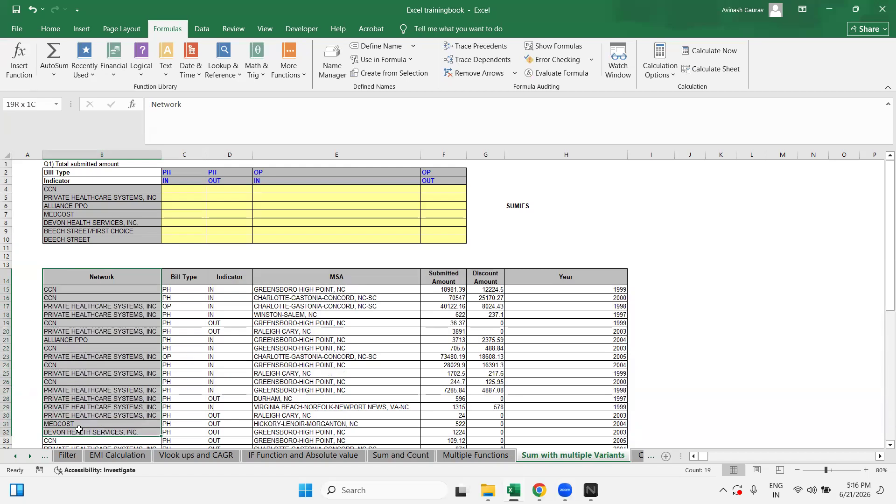
pyautogui.moveTo(181, 276); pyautogui.dragTo(189, 413)
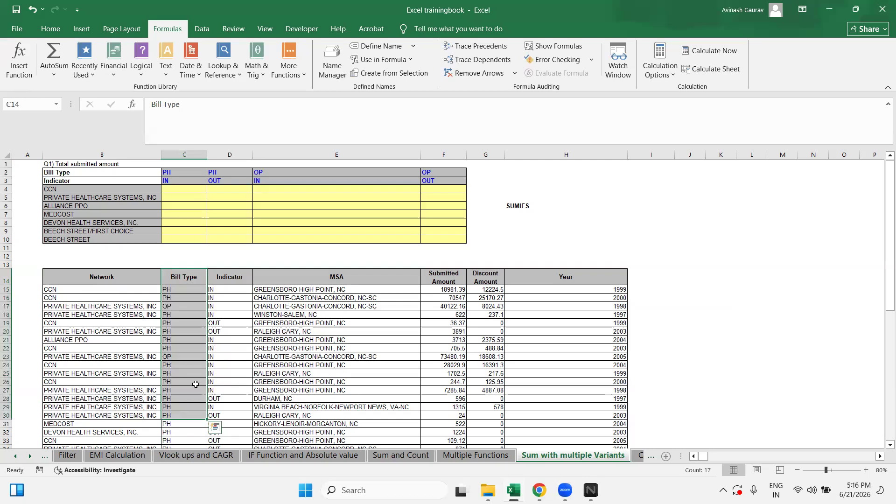
pyautogui.moveTo(235, 279); pyautogui.dragTo(220, 390)
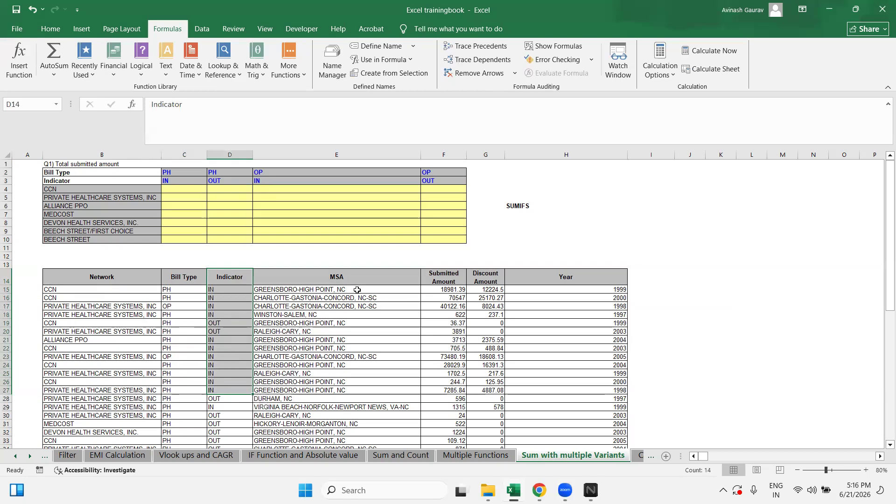
pyautogui.click(334, 280)
pyautogui.moveTo(335, 283); pyautogui.dragTo(341, 404)
pyautogui.scroll(-4, 334, 362)
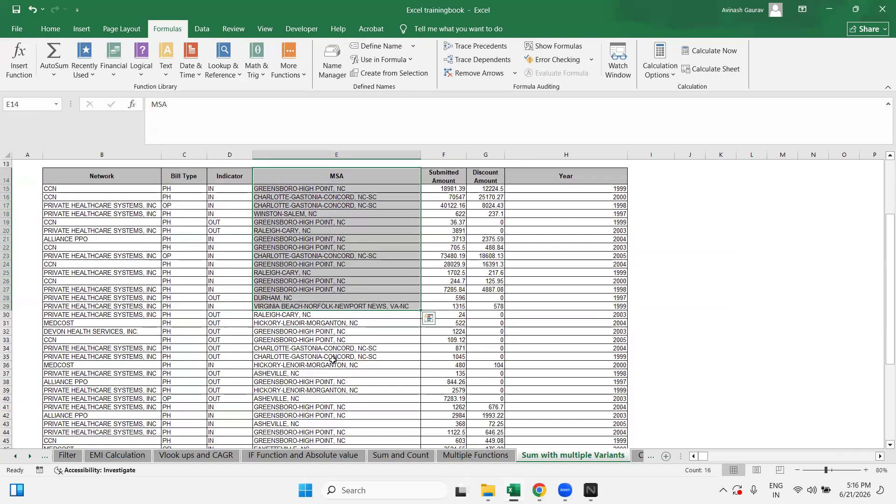
pyautogui.scroll(4, 333, 360)
pyautogui.moveTo(443, 277); pyautogui.dragTo(435, 398)
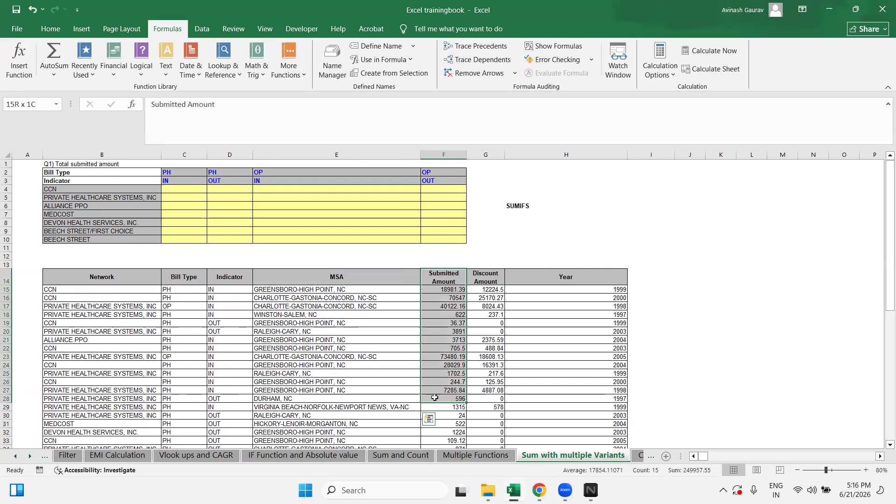
pyautogui.moveTo(485, 276); pyautogui.dragTo(493, 383)
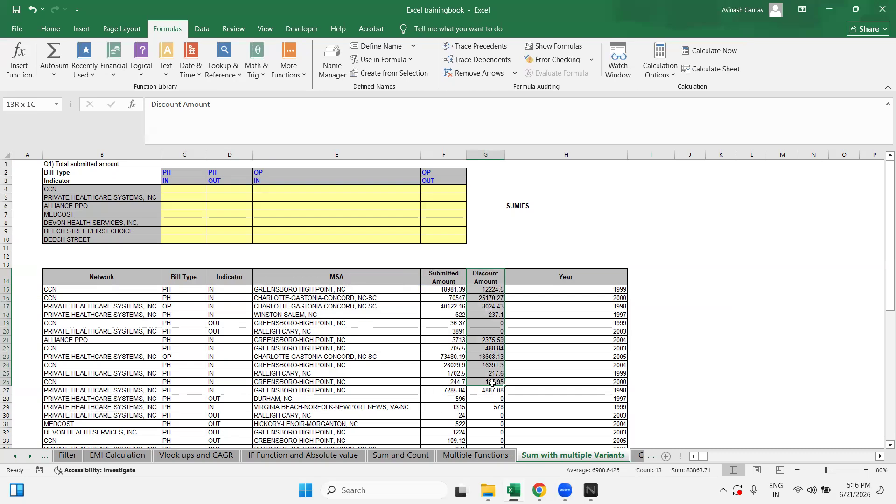
pyautogui.moveTo(492, 382); pyautogui.dragTo(492, 382)
pyautogui.moveTo(551, 276); pyautogui.dragTo(534, 386)
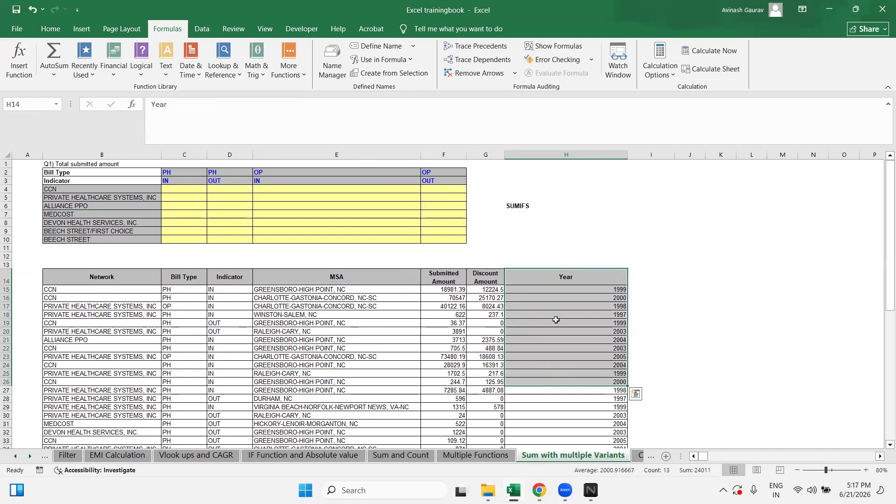
pyautogui.click(584, 279)
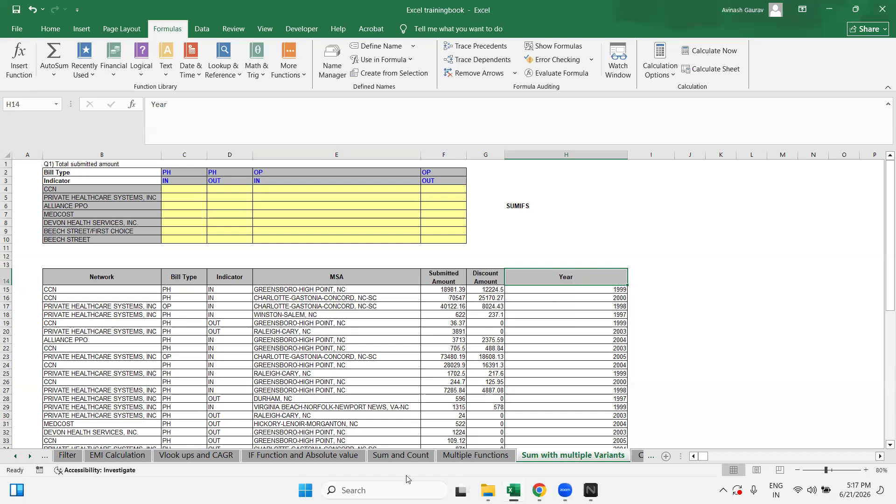
pyautogui.moveTo(44, 171); pyautogui.dragTo(449, 235)
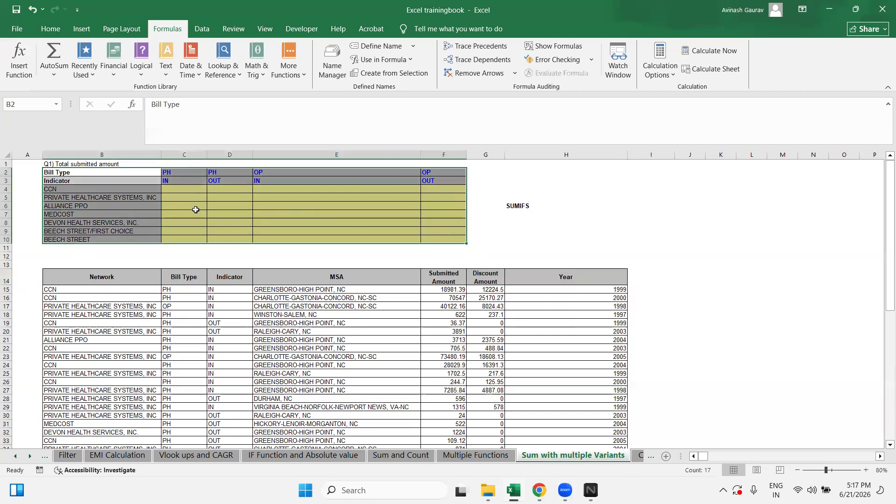
pyautogui.click(179, 192)
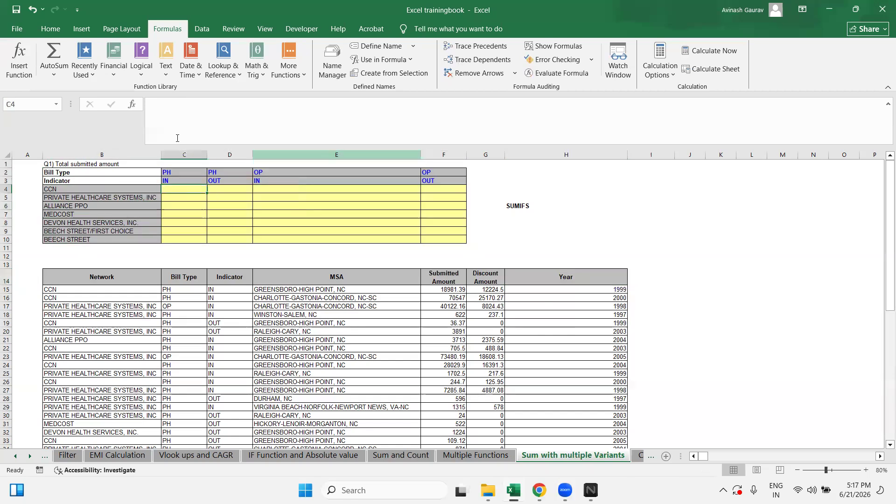
pyautogui.click(58, 189)
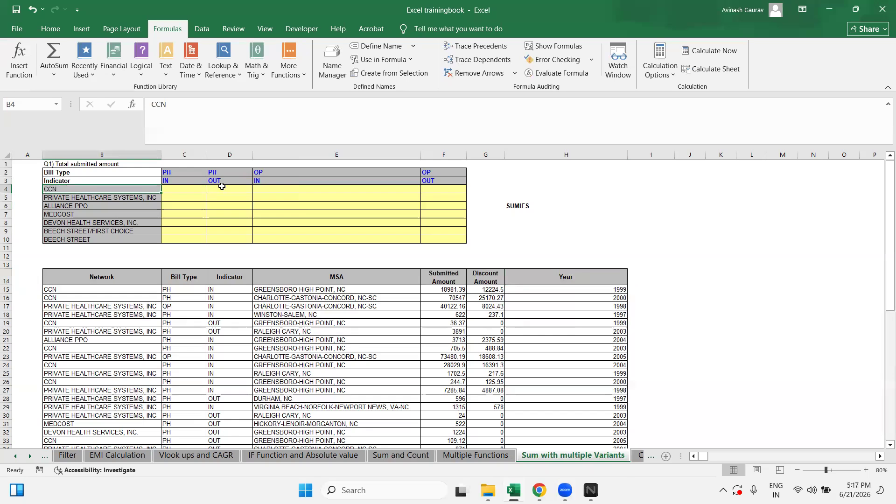
pyautogui.click(187, 289)
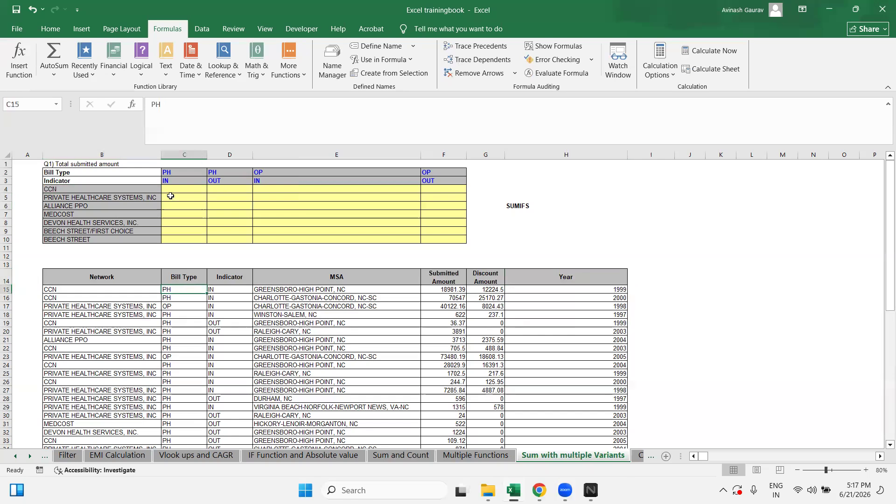
pyautogui.click(167, 182)
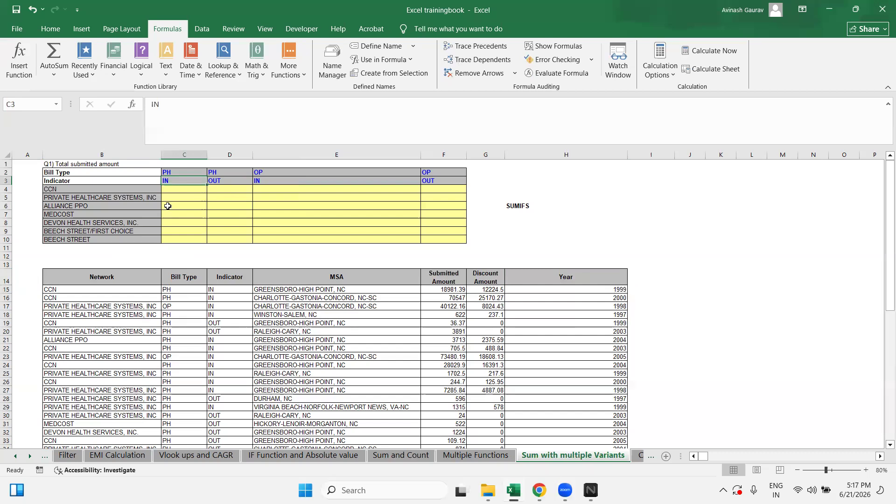
pyautogui.click(171, 190)
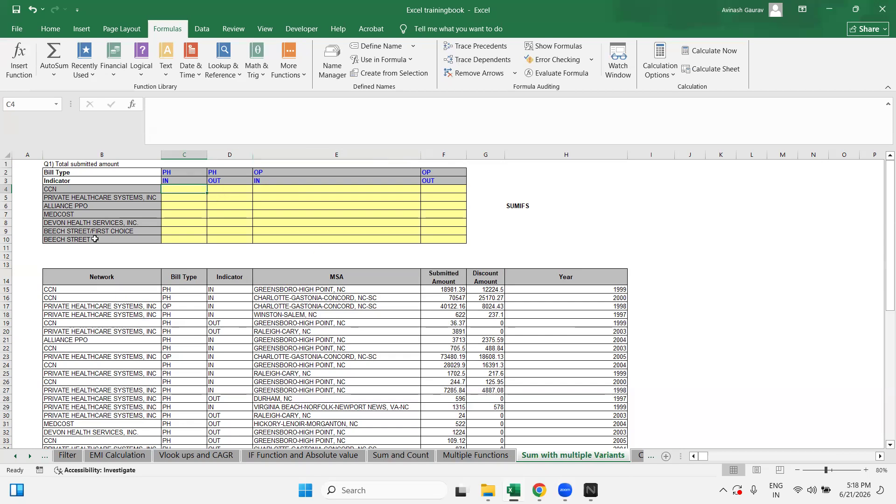
pyautogui.click(87, 190)
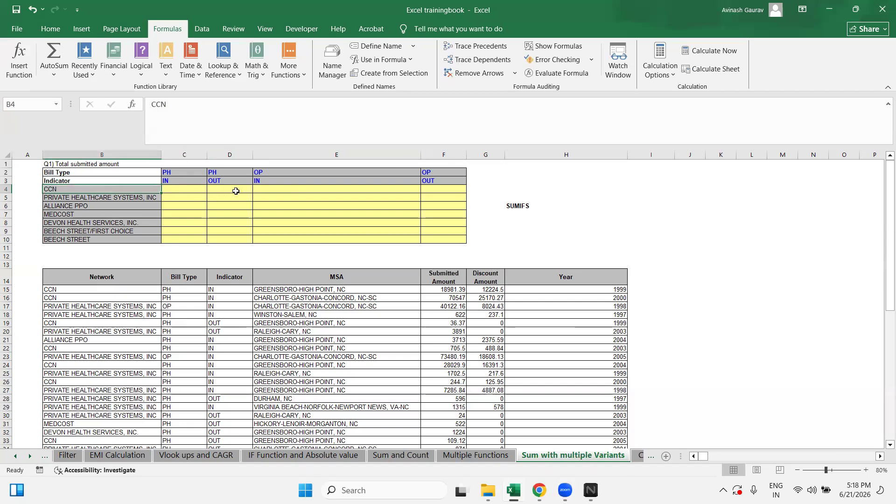
pyautogui.click(92, 219)
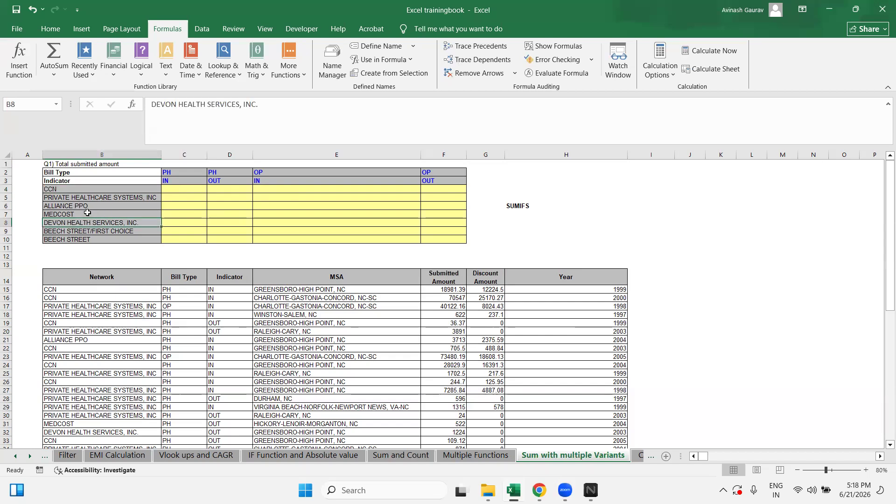
pyautogui.click(90, 214)
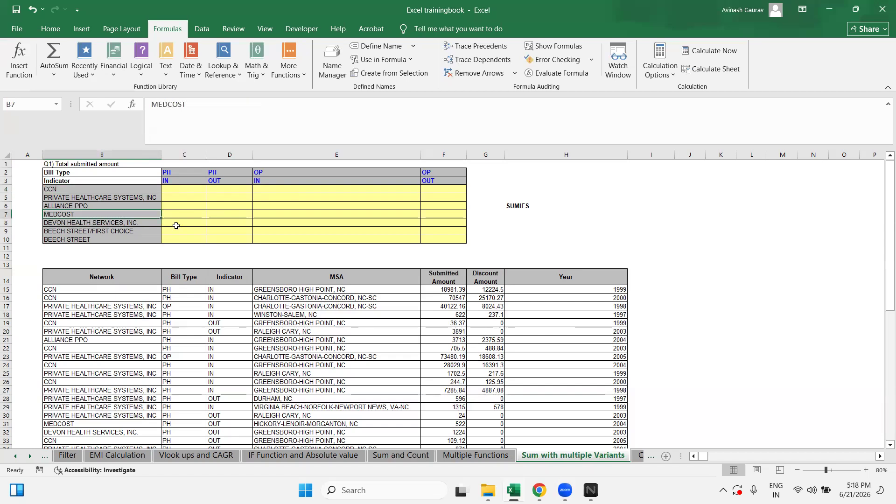
pyautogui.click(212, 213)
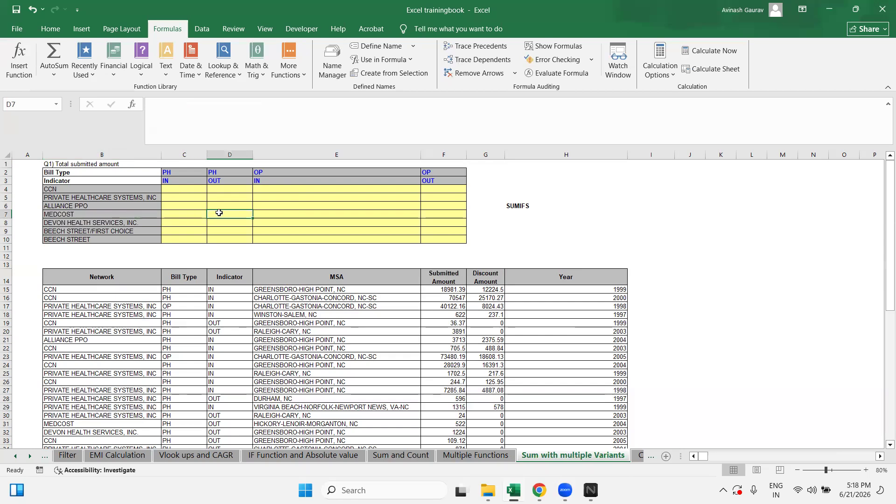
pyautogui.click(83, 214)
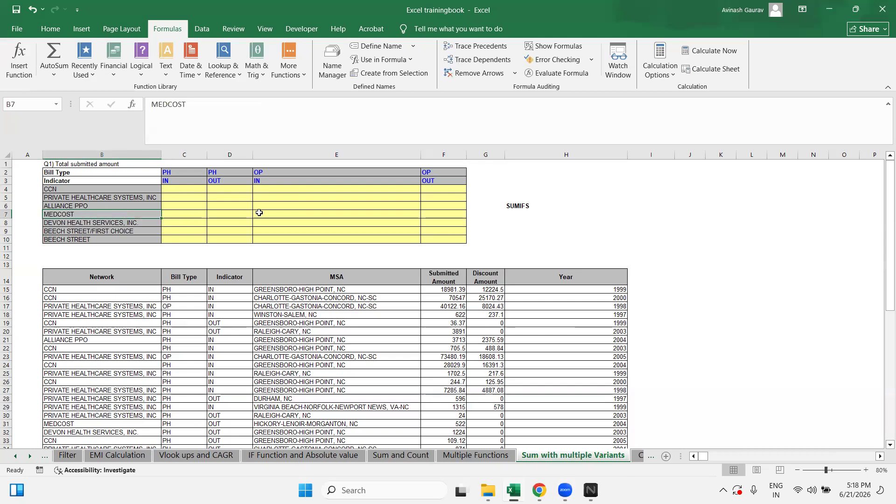
pyautogui.click(223, 212)
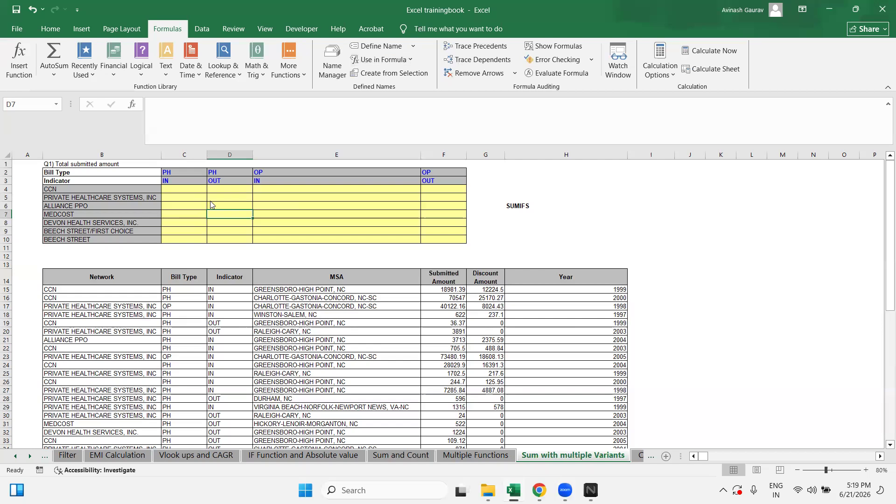
pyautogui.click(190, 189)
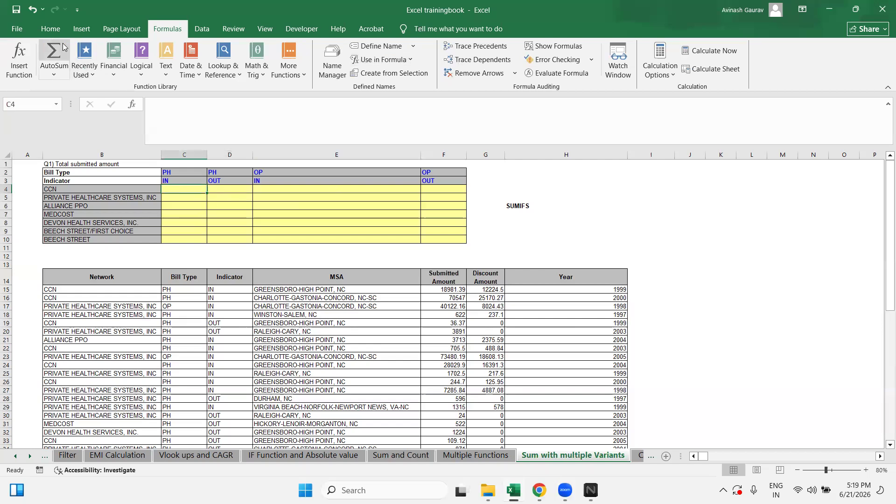
# Step: Fill cell C4 with the standard Green colour
pyautogui.click(51, 28)
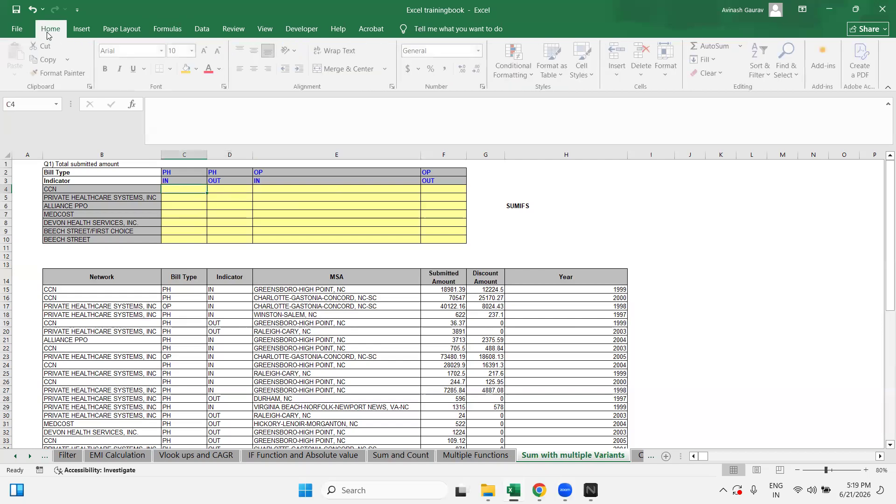
pyautogui.click(198, 69)
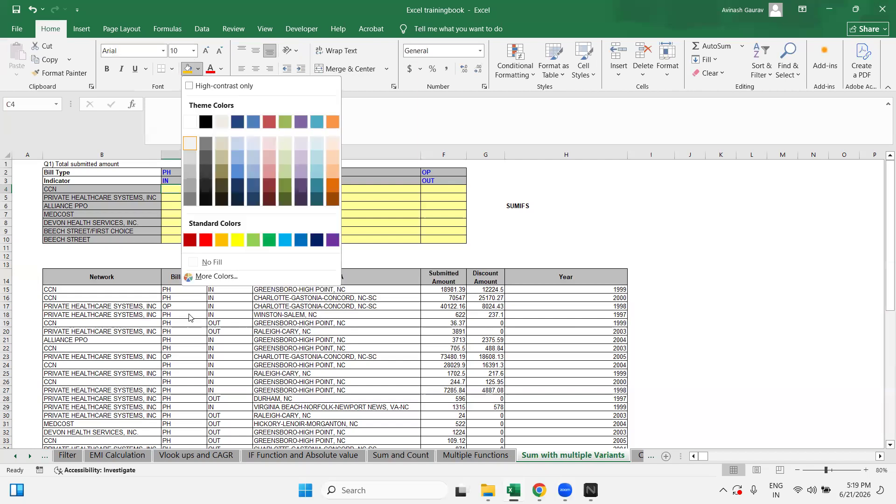
pyautogui.click(270, 239)
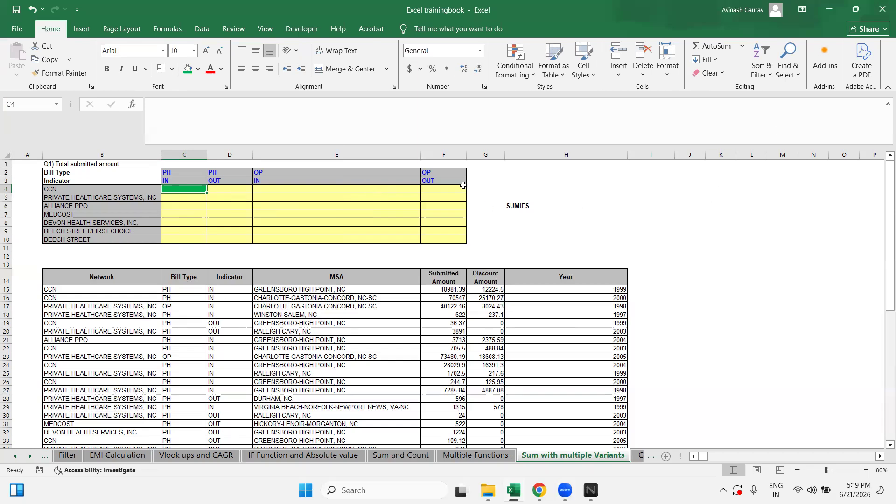
# Step: Inspect the C4:F10 totals area, including DEVON OP OUT cell F8, ending on C4
pyautogui.click(531, 189)
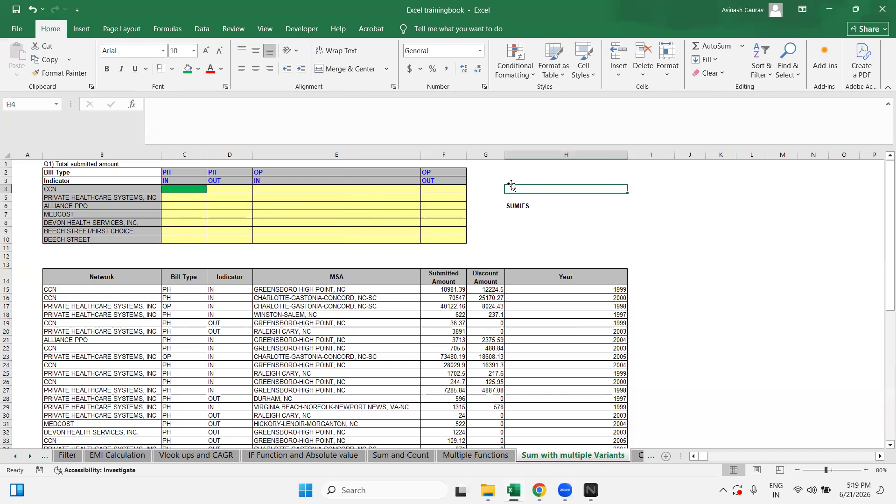
pyautogui.click(71, 162)
pyautogui.moveTo(179, 191); pyautogui.dragTo(406, 234)
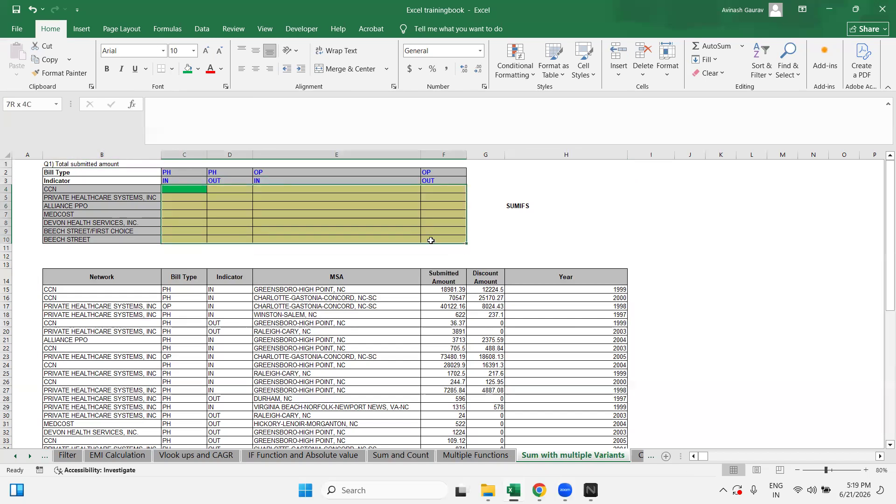
pyautogui.click(176, 190)
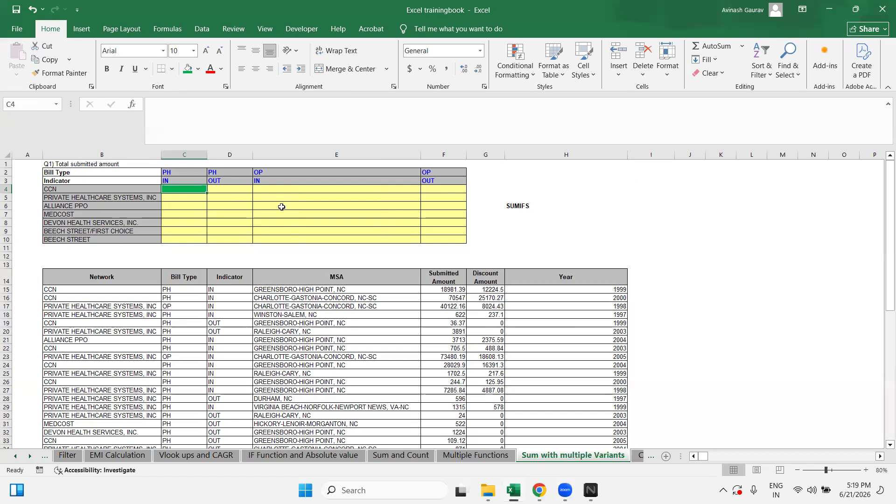
pyautogui.click(323, 205)
pyautogui.click(179, 189)
pyautogui.click(433, 222)
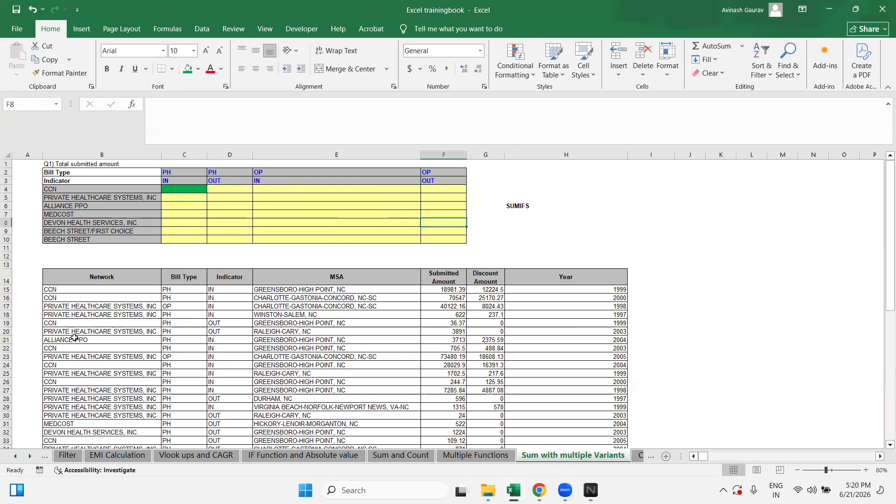
pyautogui.click(187, 190)
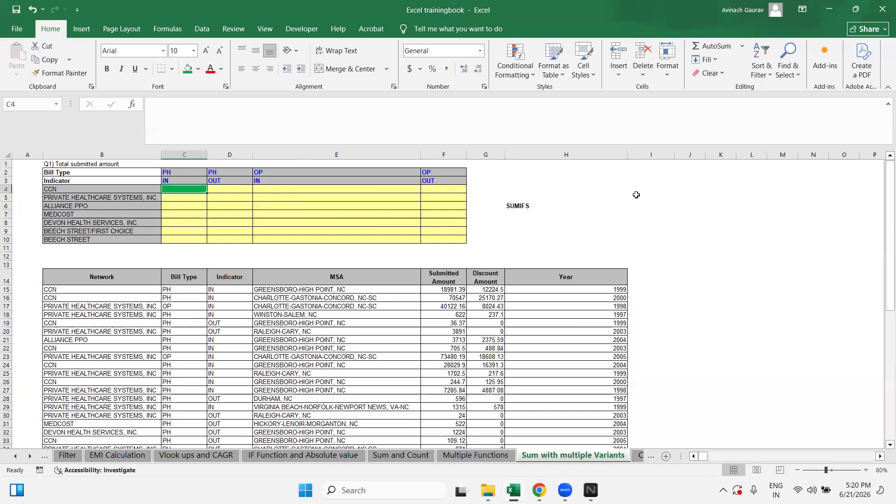
# Step: Remove the stray equals sign so C4 stays empty
pyautogui.write('=')
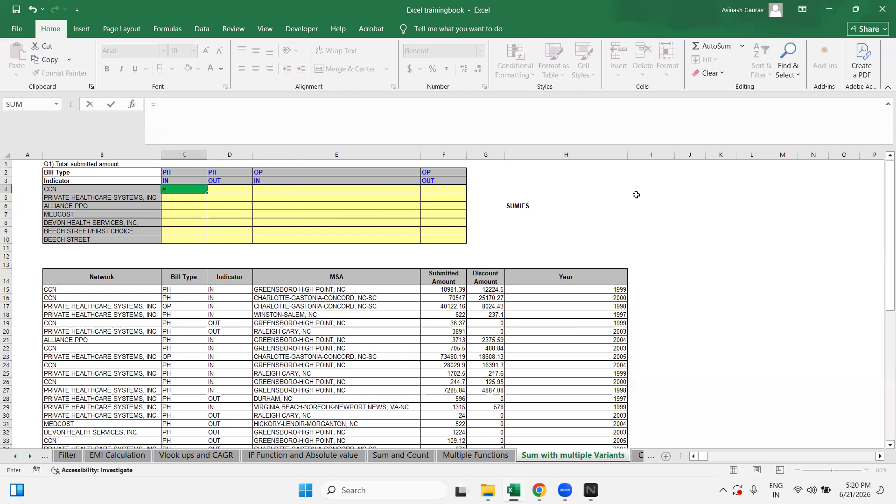
pyautogui.press('BackSpace')
pyautogui.press('Return')
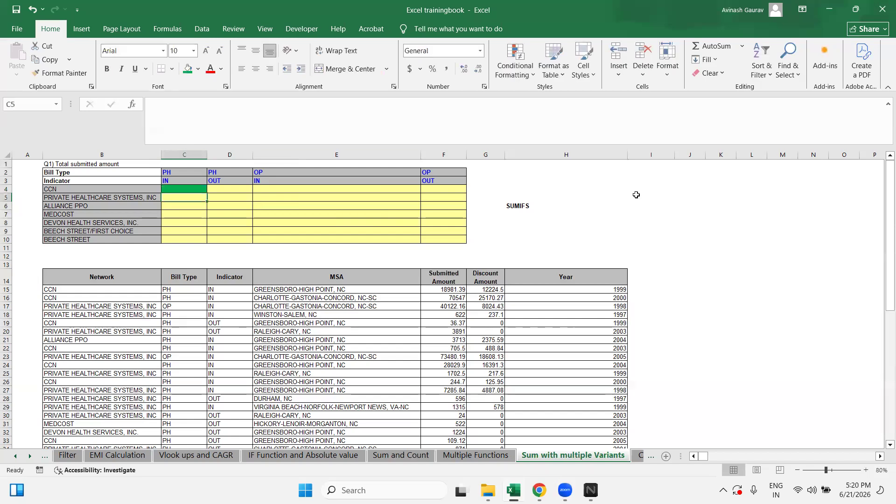
pyautogui.press('Up')
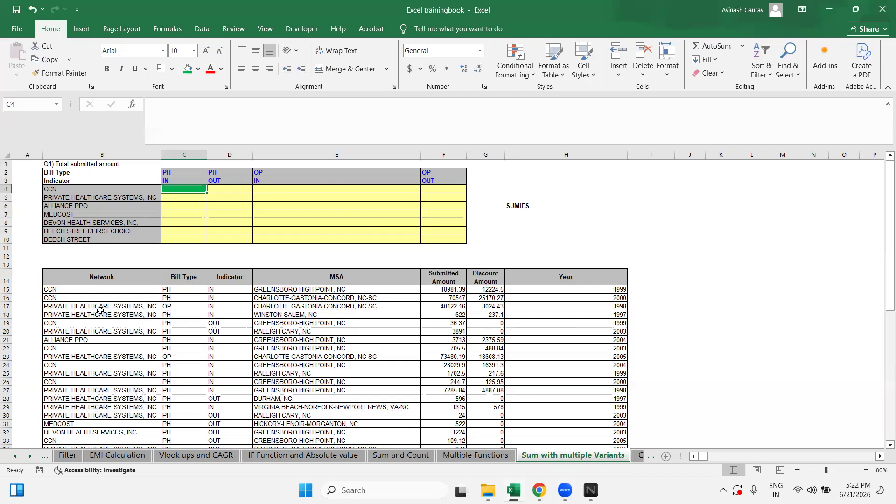
# Step: Check the first network entry CCN in the data, then switch to the Sum and Count sheet
pyautogui.click(101, 289)
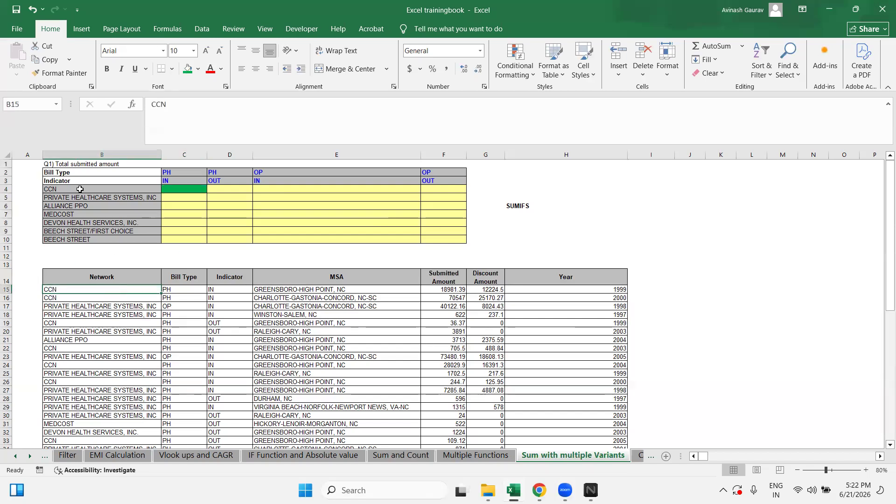
pyautogui.click(188, 189)
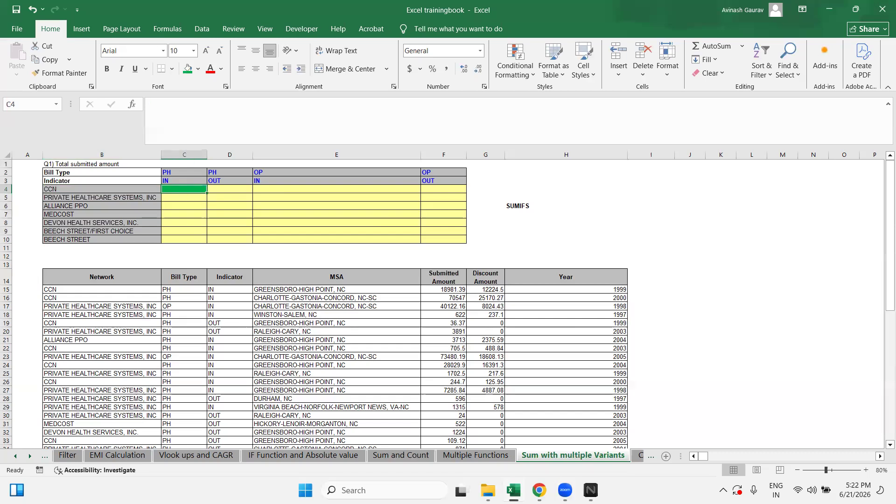
pyautogui.click(415, 456)
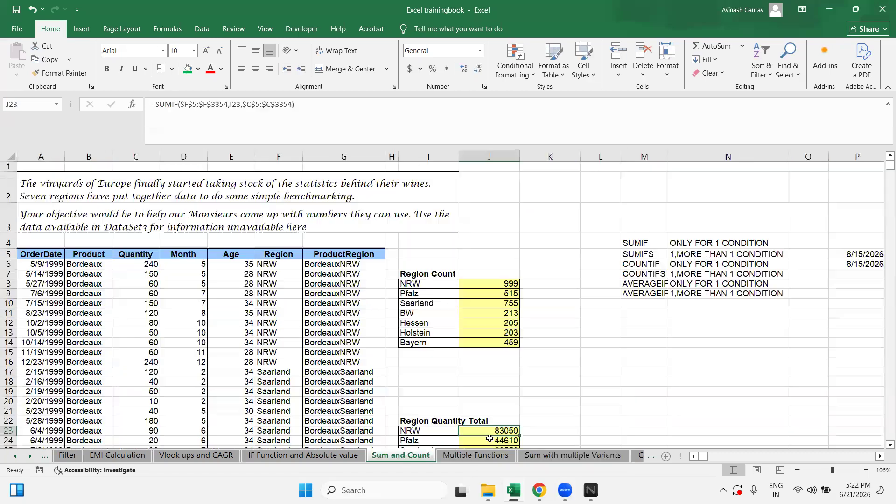
# Step: Select the NRW region entry in the Region Count table
pyautogui.click(435, 285)
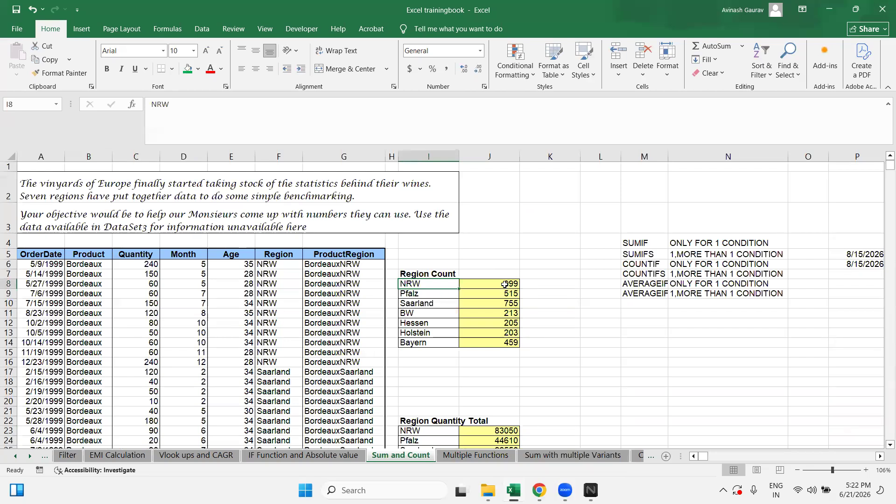
pyautogui.click(577, 457)
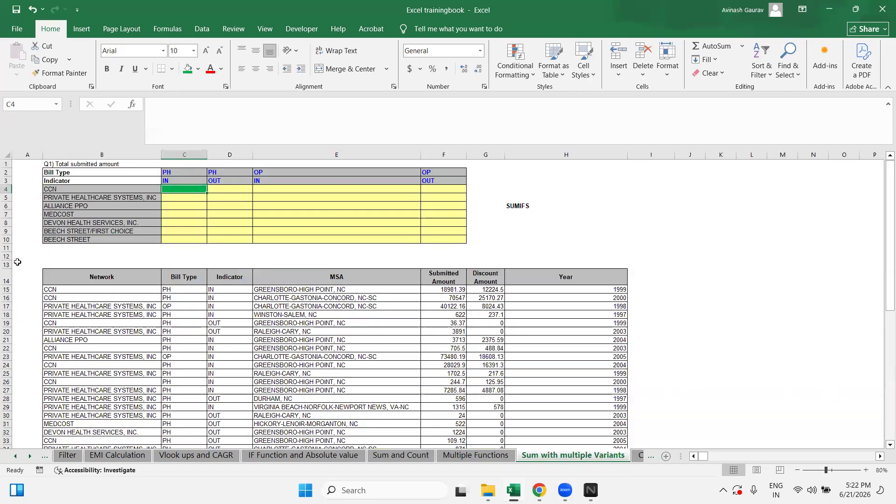
pyautogui.click(73, 188)
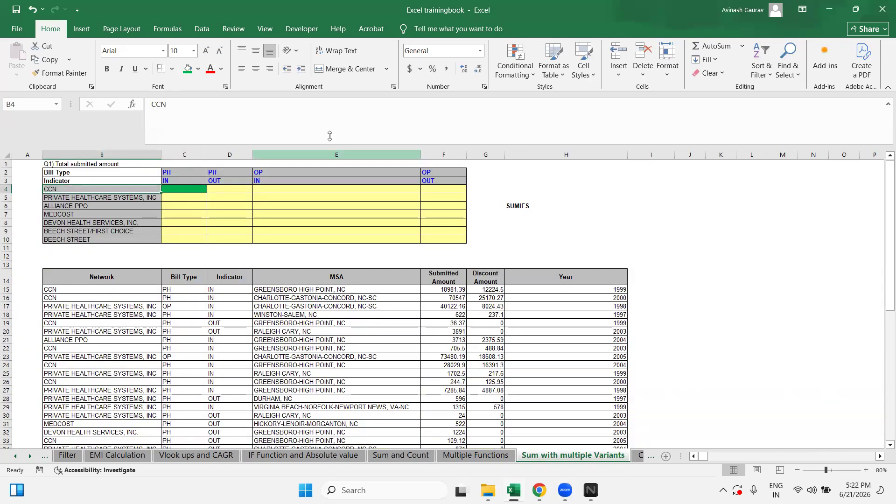
pyautogui.click(180, 171)
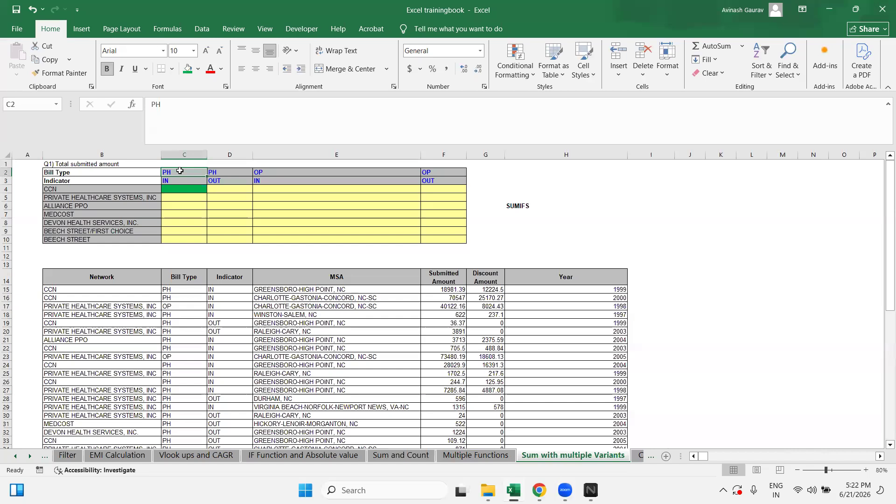
pyautogui.moveTo(180, 289); pyautogui.dragTo(179, 315)
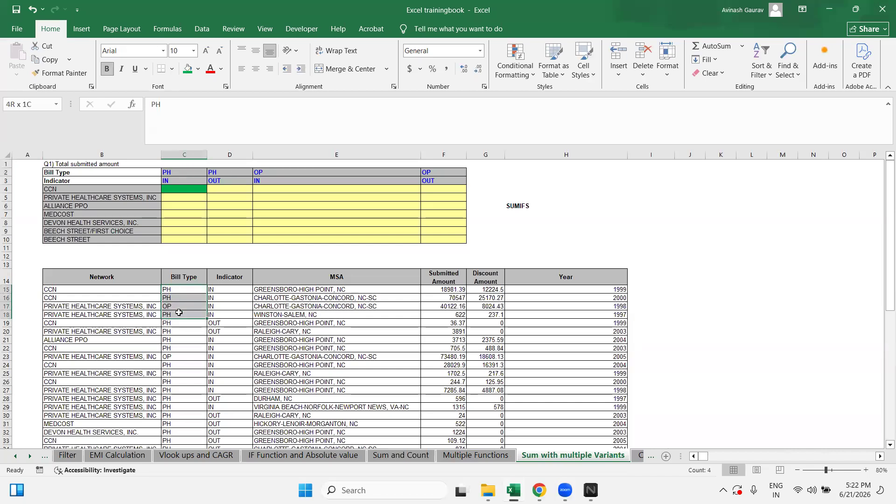
pyautogui.click(185, 180)
pyautogui.moveTo(226, 289); pyautogui.dragTo(225, 340)
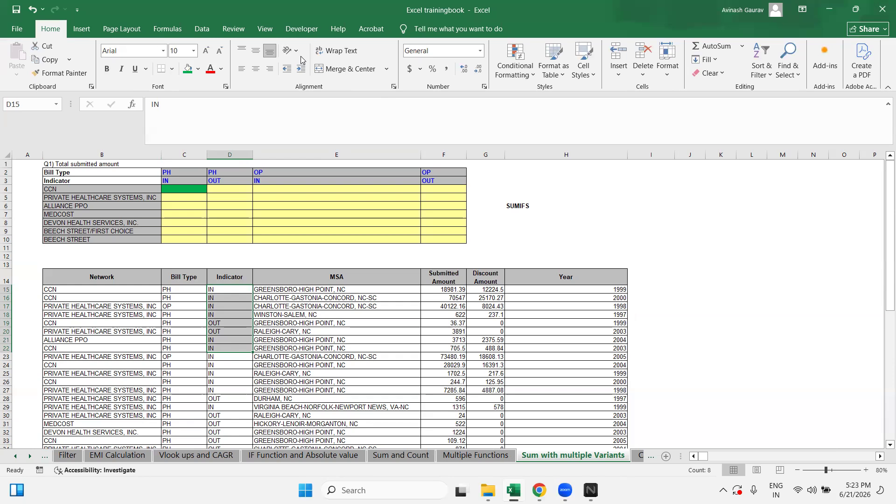
pyautogui.click(438, 371)
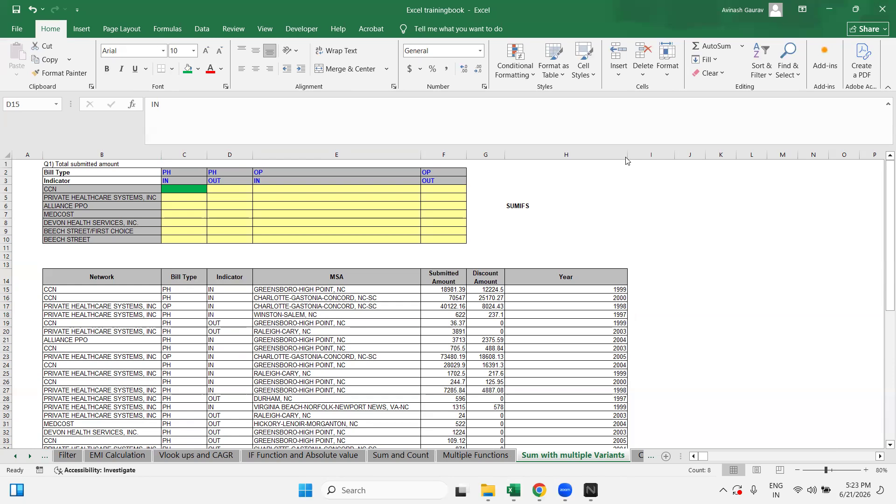
pyautogui.click(95, 204)
pyautogui.click(118, 190)
pyautogui.click(192, 191)
pyautogui.click(192, 191)
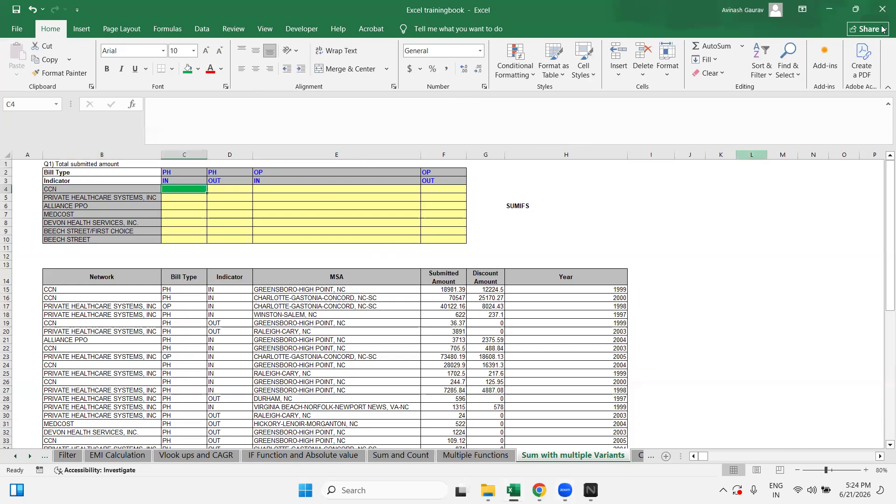
# Step: Start =SUMIFS in C4 with Submitted Amount $F$14:$F$63 as the locked sum range
pyautogui.write('=SUMIFS(')
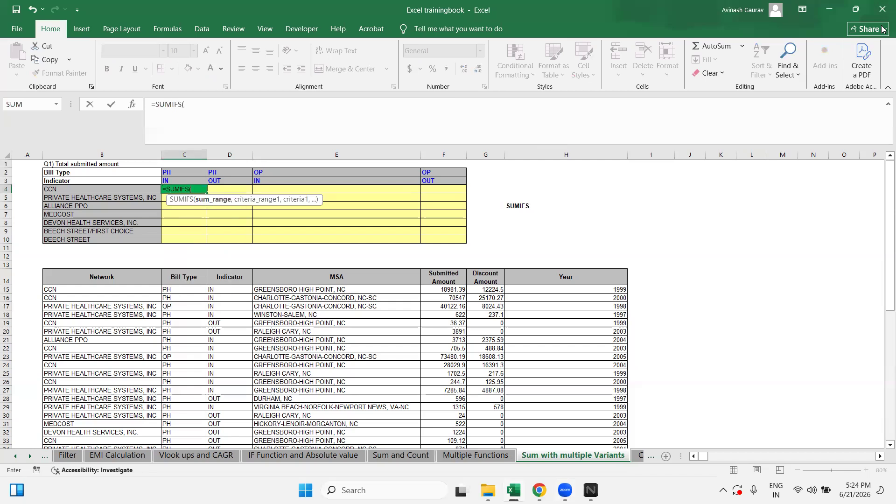
pyautogui.click(461, 273)
pyautogui.hotkey('ctrl', 'shift', 'Down')
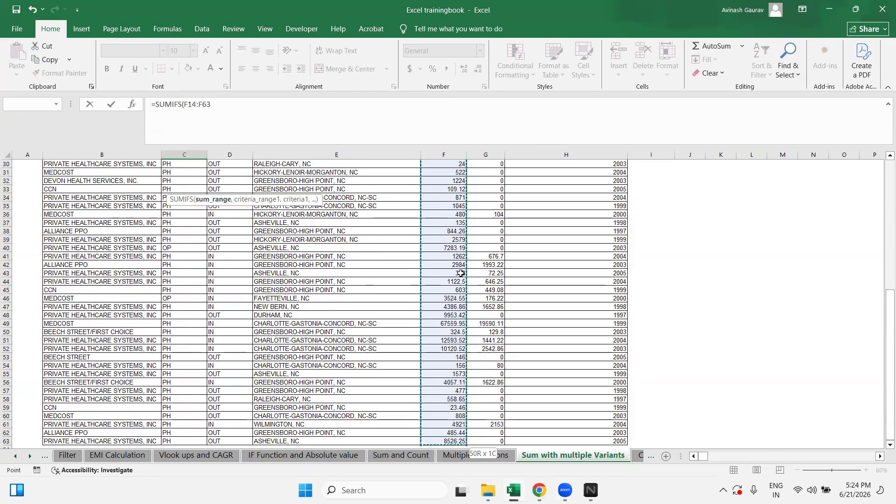
pyautogui.press('F4')
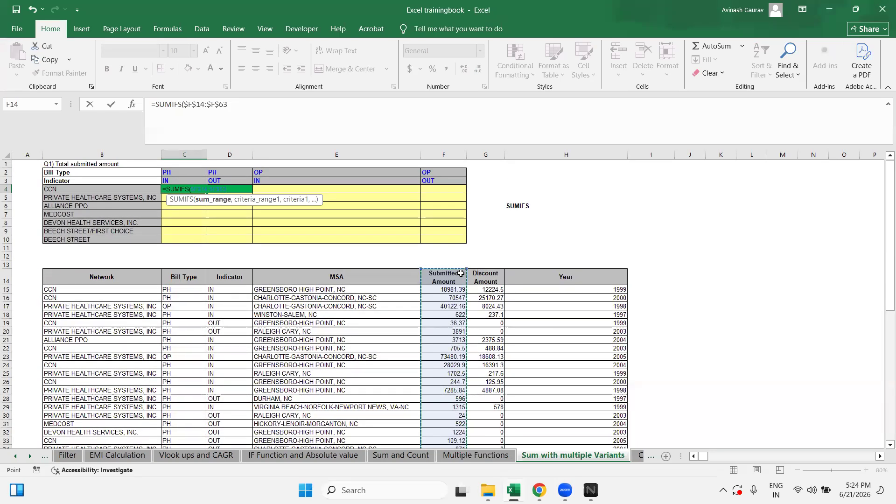
pyautogui.write(',')
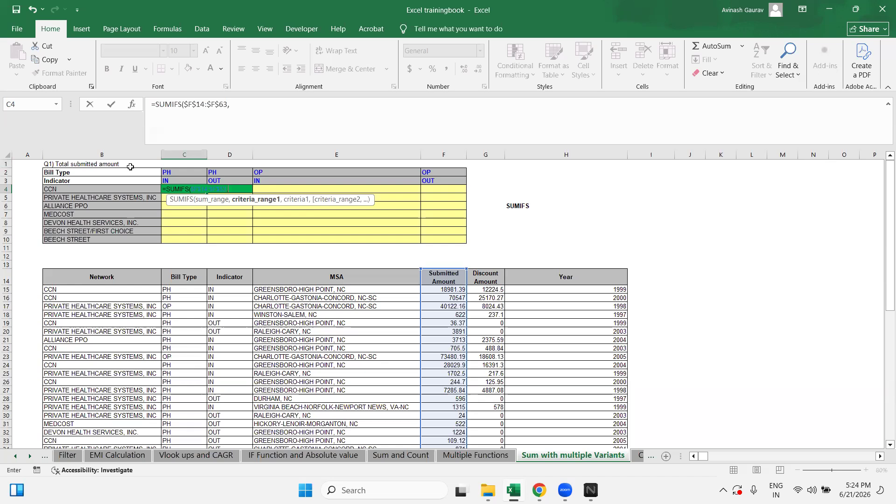
# Step: Add the Network range $B$14:$B$63 with criterion $B4 to the formula
pyautogui.click(73, 278)
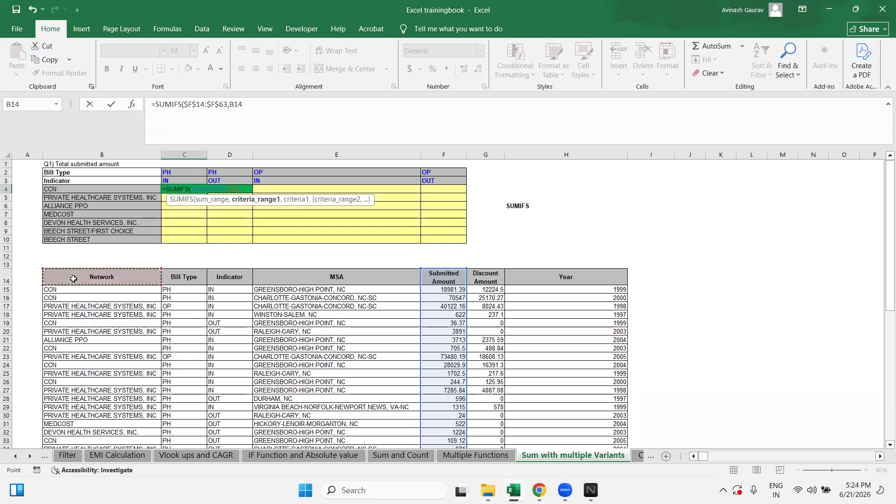
pyautogui.hotkey('ctrl', 'shift', 'Down')
pyautogui.press('F4')
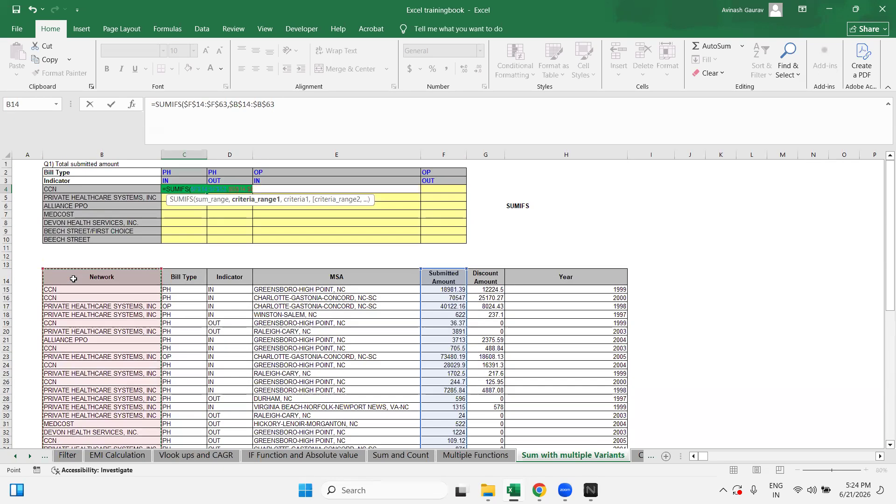
pyautogui.write(',')
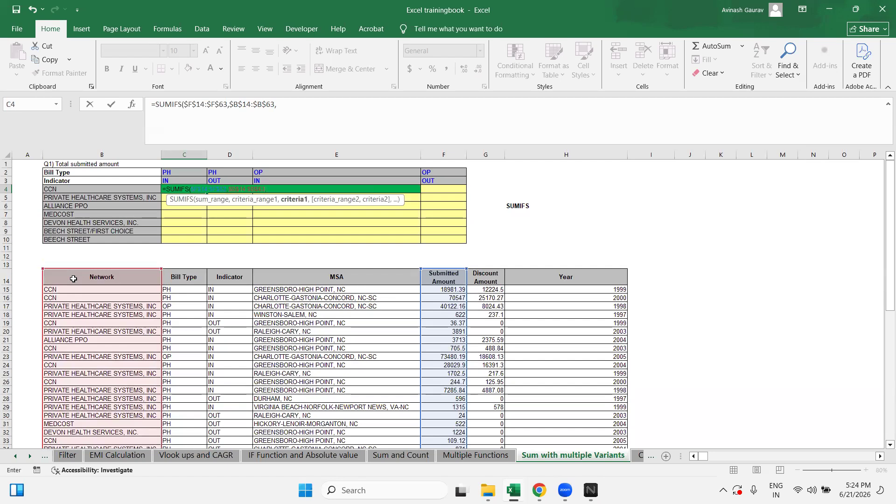
pyautogui.click(71, 188)
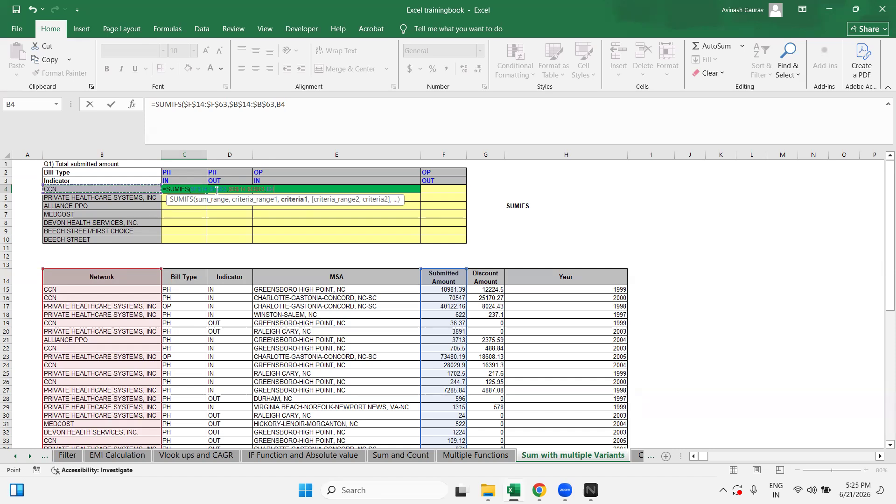
pyautogui.press('F4')
pyautogui.press('F4')
pyautogui.press('F4')
pyautogui.write(',')
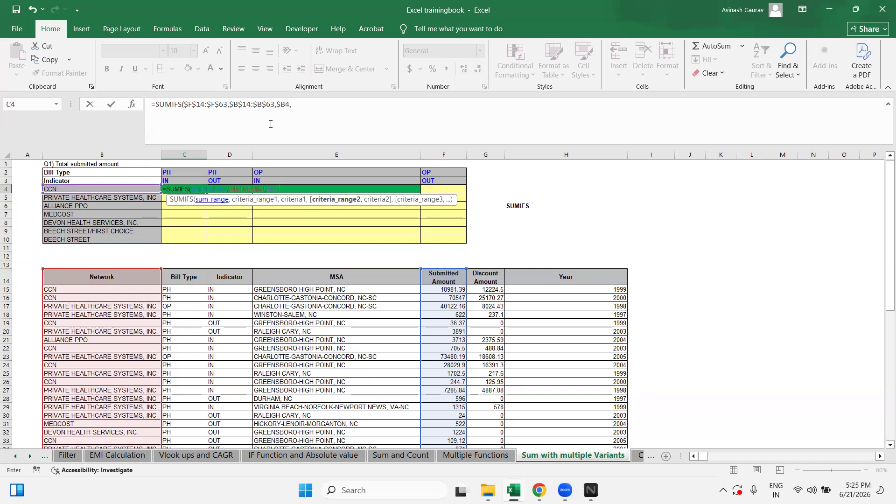
# Step: Add the Bill Type range $C$14:$C$63 with the PH heading C2 as criterion
pyautogui.click(187, 274)
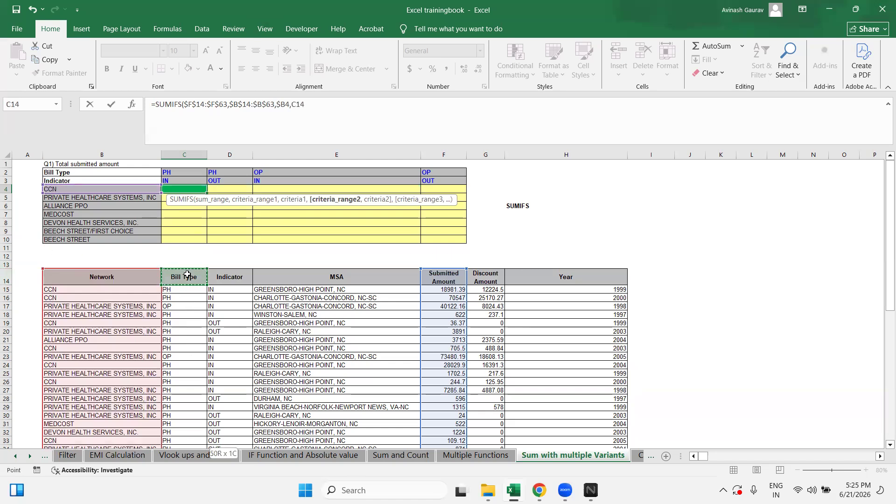
pyautogui.hotkey('ctrl', 'shift', 'Down')
pyautogui.press('F4')
pyautogui.scroll(2, 187, 274)
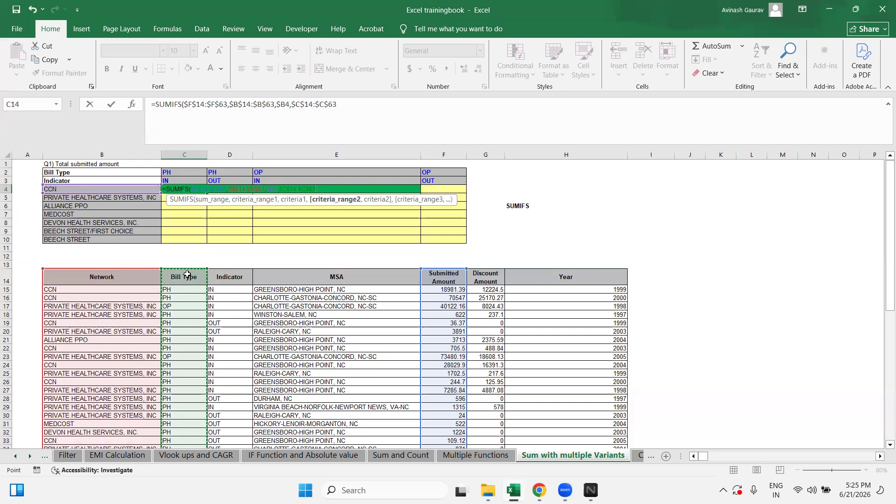
pyautogui.write(',')
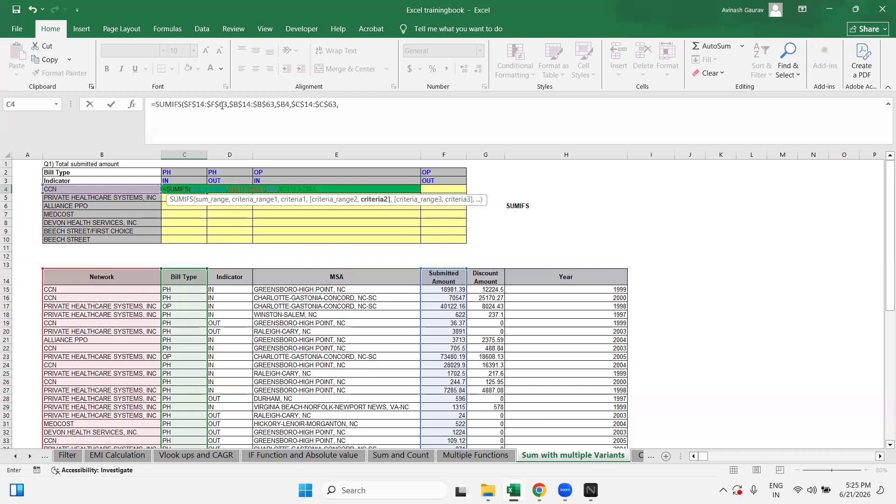
pyautogui.click(349, 103)
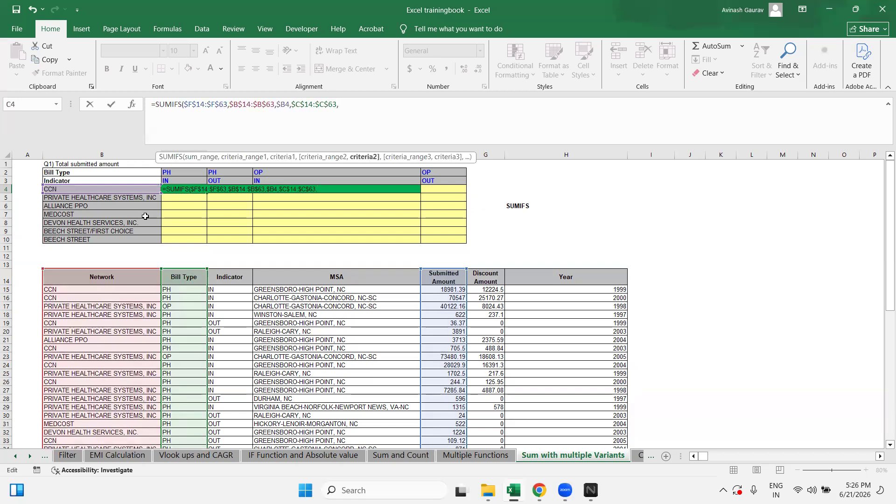
pyautogui.click(185, 173)
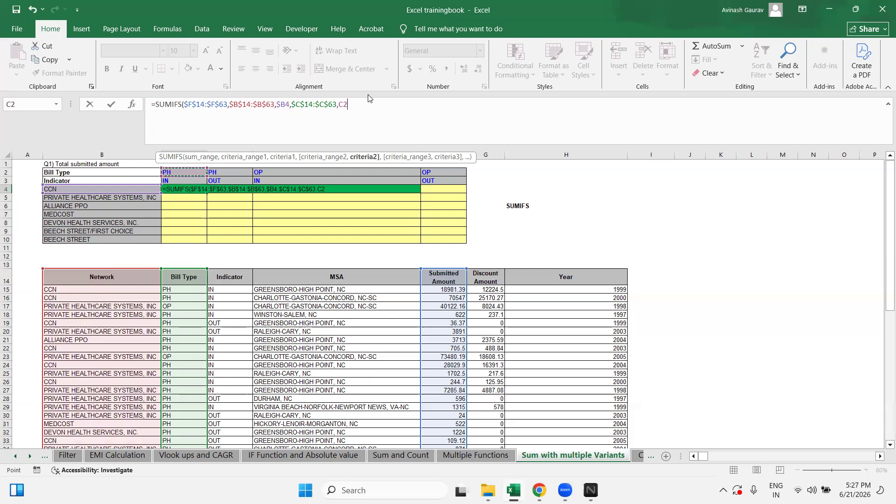
# Step: Lock the Bill Type criterion as C$2 and confirm, giving 119280.44 in C4
pyautogui.press('F4')
pyautogui.press('F4')
pyautogui.press('F2')
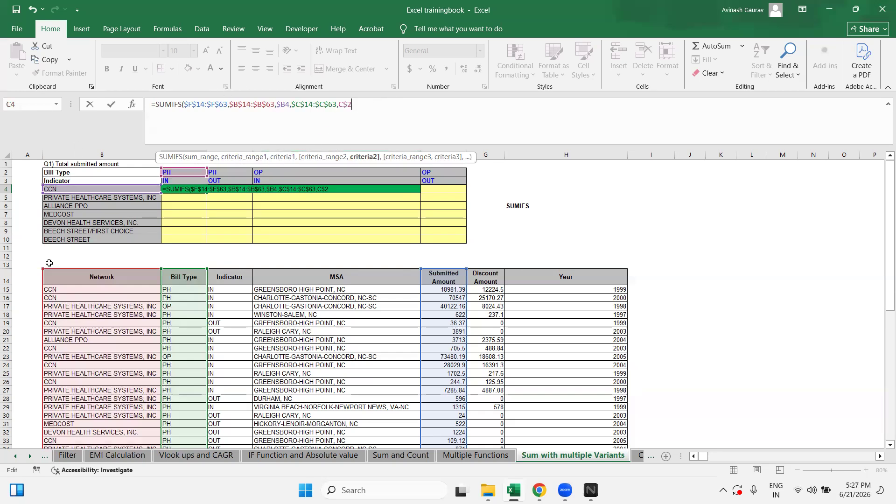
pyautogui.click(227, 277)
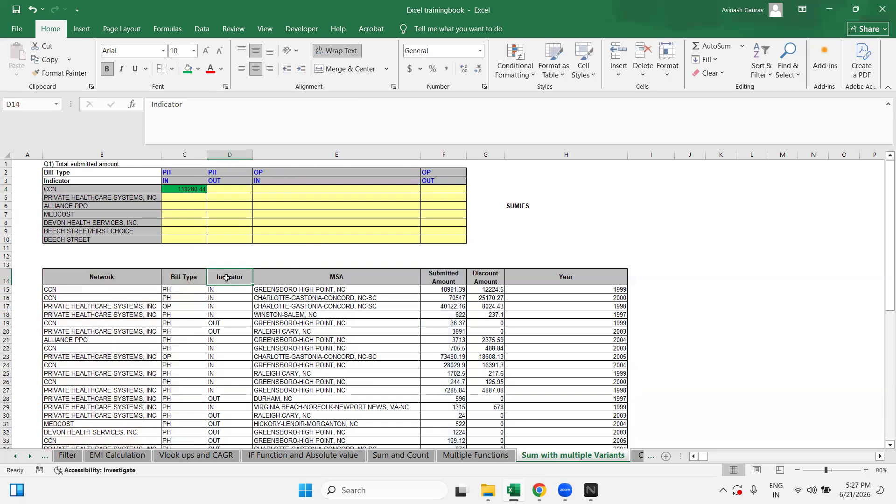
pyautogui.click(193, 189)
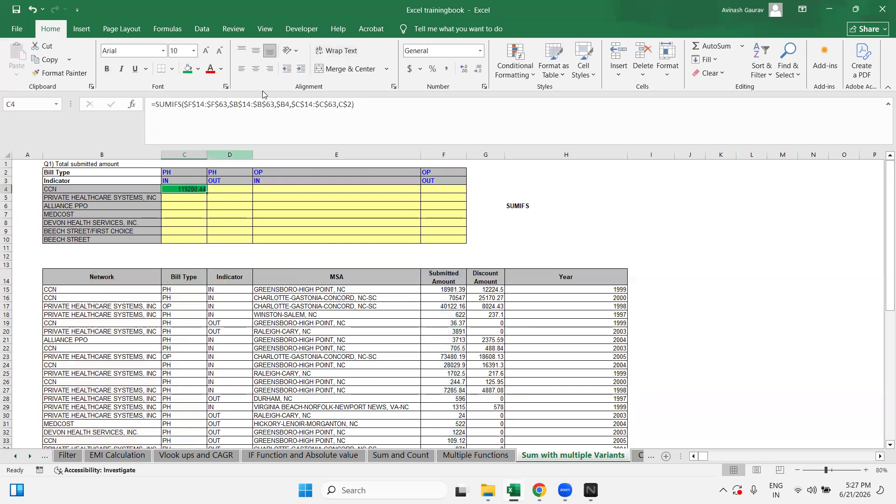
pyautogui.click(426, 111)
# Step: Append the absolute Indicator range $D$14:$D$63 as the third criteria range
pyautogui.write(',')
pyautogui.click(206, 273)
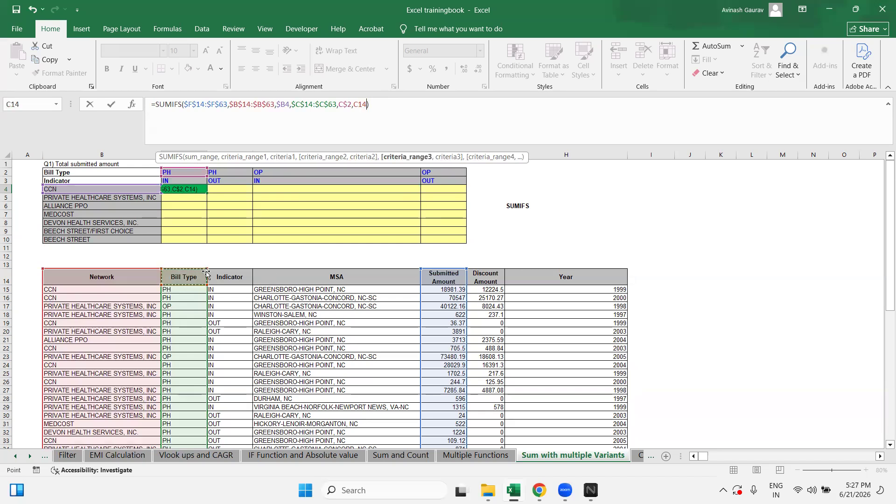
pyautogui.click(223, 272)
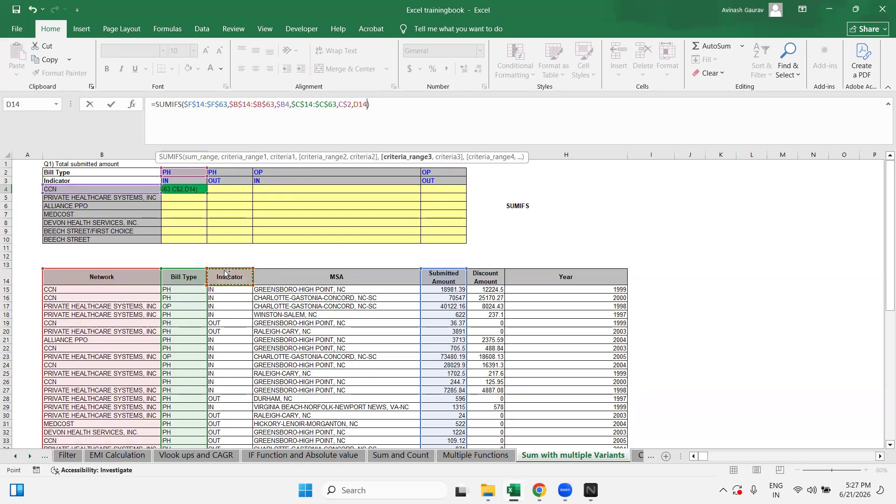
pyautogui.hotkey('ctrl', 'shift', 'Down')
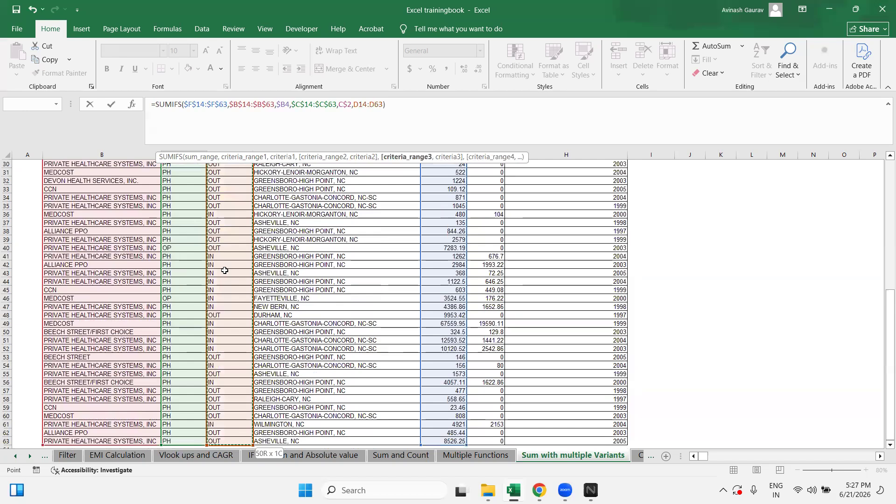
pyautogui.press('F4')
# Step: Complete the SUMIFS with C$3 (IN) as the Indicator criterion, giving 119111.49
pyautogui.write(',')
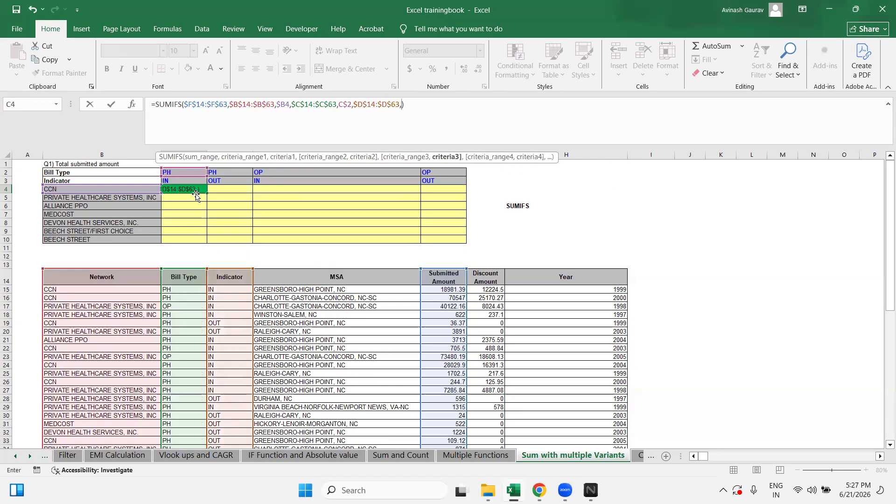
pyautogui.click(187, 181)
pyautogui.press('F4')
pyautogui.write(')')
pyautogui.press('Return')
# Step: Paste the C4 formula as formulas only across C4:F10
pyautogui.press('Up')
pyautogui.hotkey('ctrl', 'c')
pyautogui.hotkey('shift', 'Right')
pyautogui.hotkey('shift', 'Right')
pyautogui.hotkey('shift', 'Right')
pyautogui.hotkey('shift', 'Down')
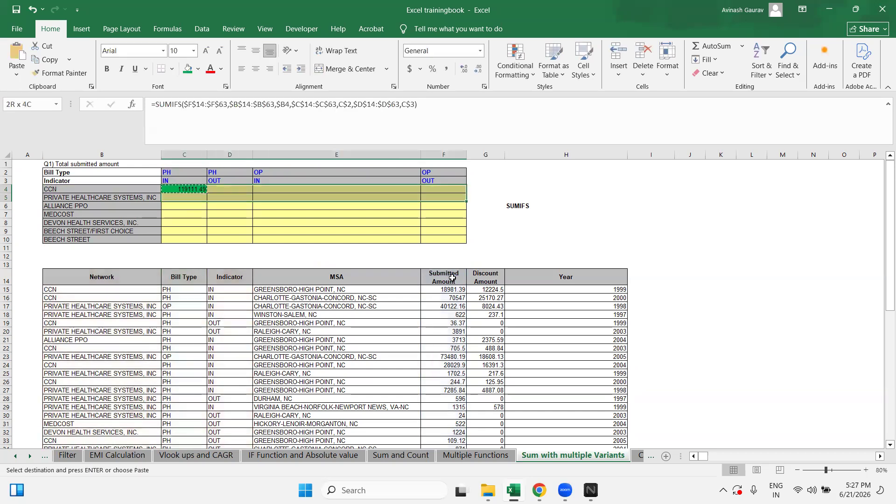
pyautogui.hotkey('shift', 'Down')
pyautogui.hotkey('shift', 'Down')
pyautogui.hotkey('shift', 'Down')
pyautogui.hotkey('shift', 'Down')
pyautogui.hotkey('shift', 'Down')
pyautogui.hotkey('ctrl', 'alt', 'v')
pyautogui.press('f')
pyautogui.press('Return')
# Step: Compare the C4 and D4 formulas, then begin editing the C4 formula
pyautogui.press('Up')
pyautogui.press('Down')
pyautogui.press('Right')
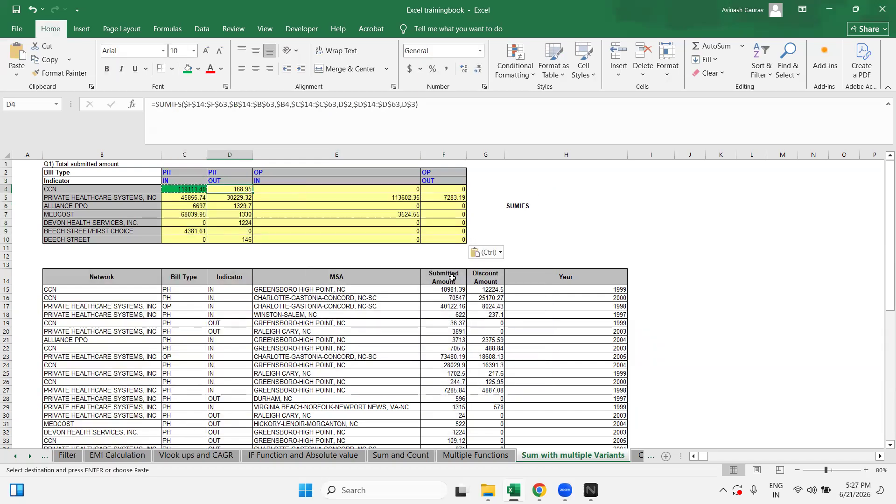
pyautogui.press('Left')
pyautogui.press('Right')
pyautogui.press('Left')
pyautogui.click(354, 108)
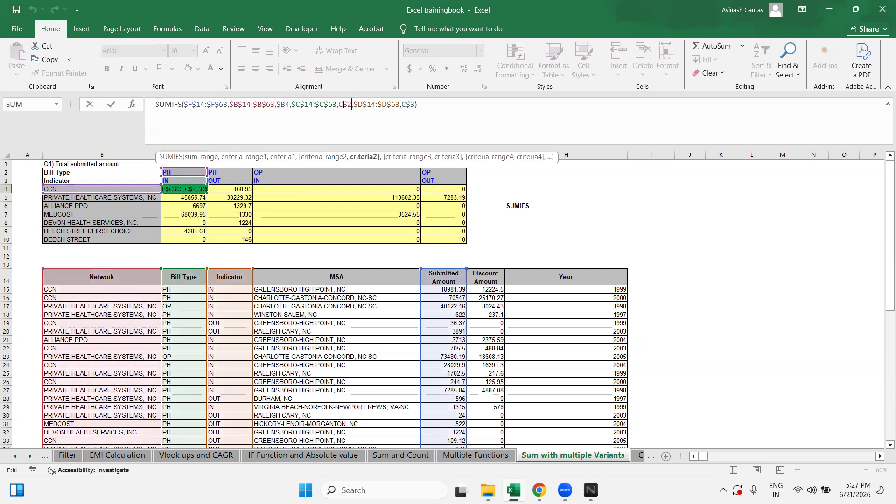
pyautogui.press('Return')
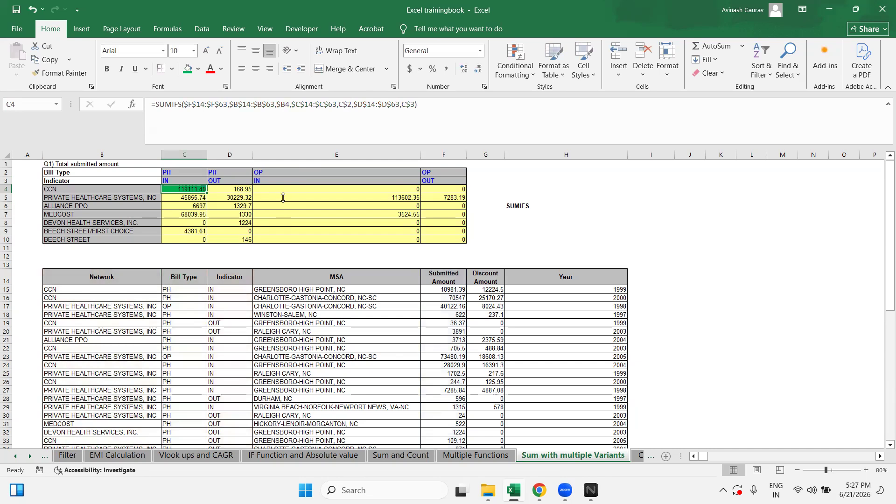
pyautogui.click(284, 189)
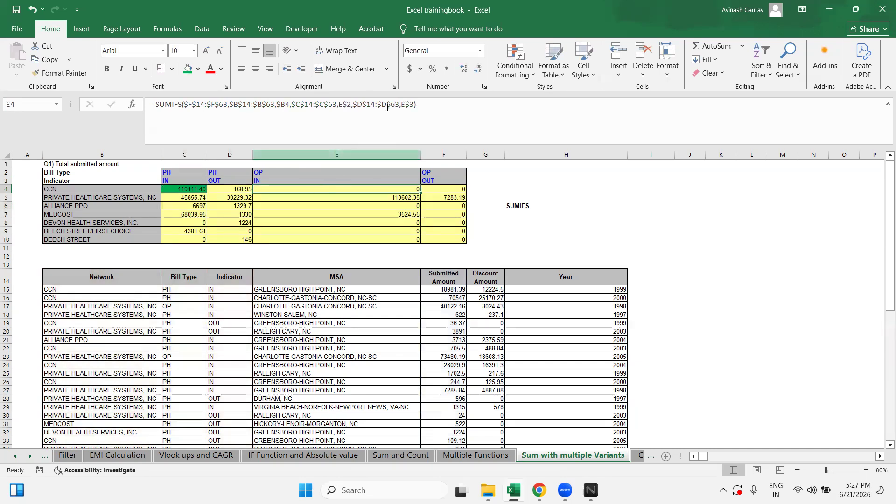
pyautogui.press('F2')
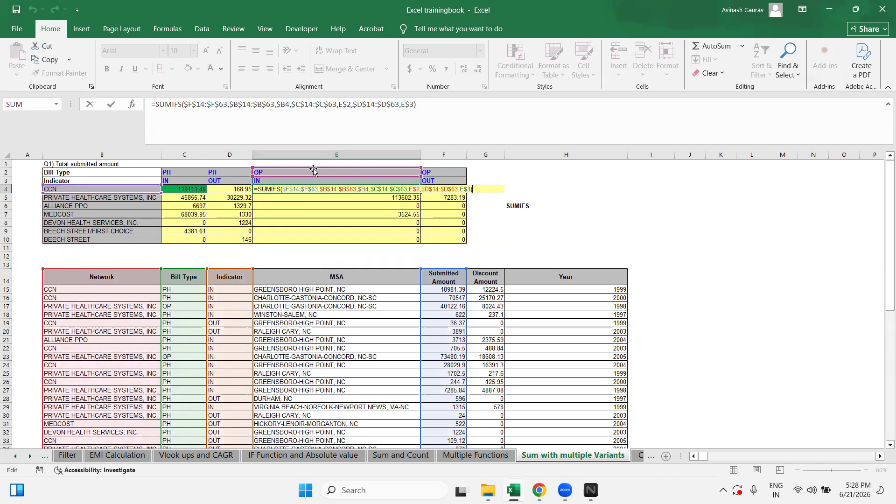
pyautogui.hotkey('ctrl', 'Return')
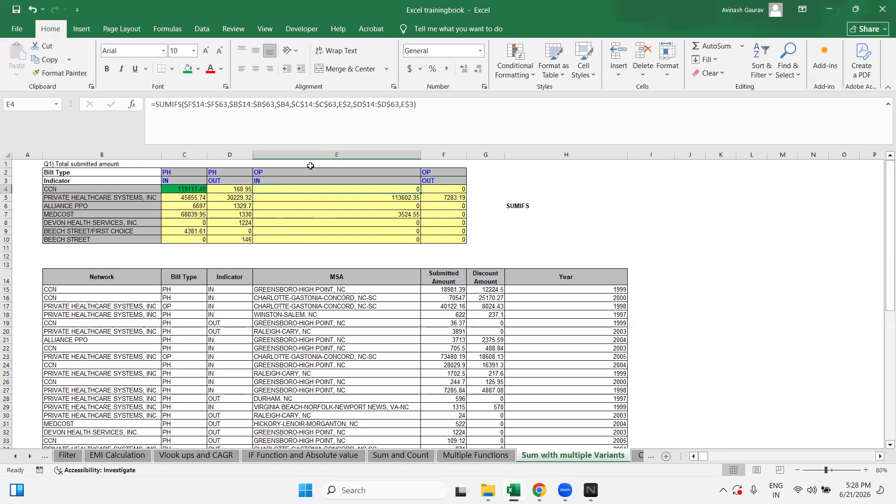
pyautogui.click(285, 216)
pyautogui.moveTo(266, 171); pyautogui.dragTo(265, 177)
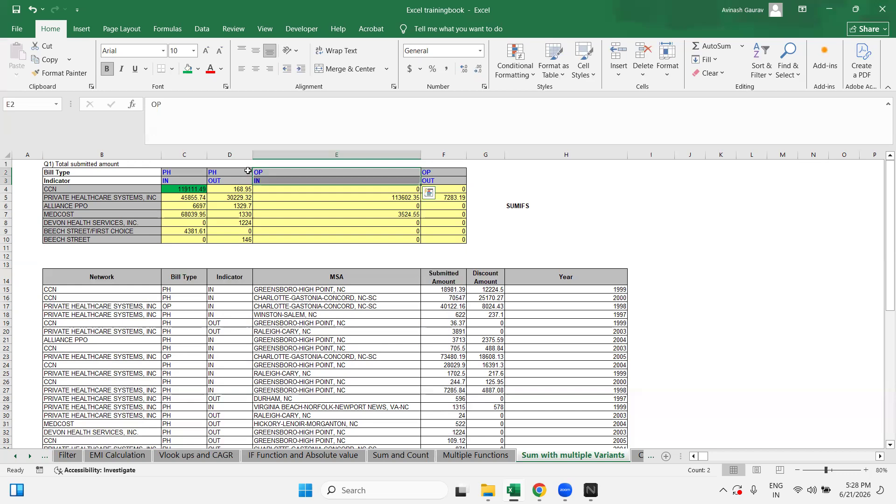
# Step: Drag column E narrower, then go to the Conditional Formatting sheet
pyautogui.scroll(-16, 247, 171)
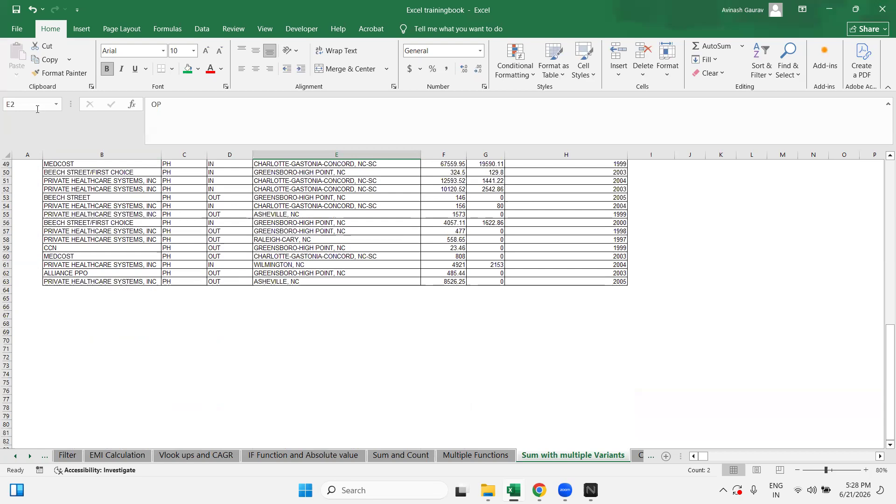
pyautogui.scroll(16, 299, 283)
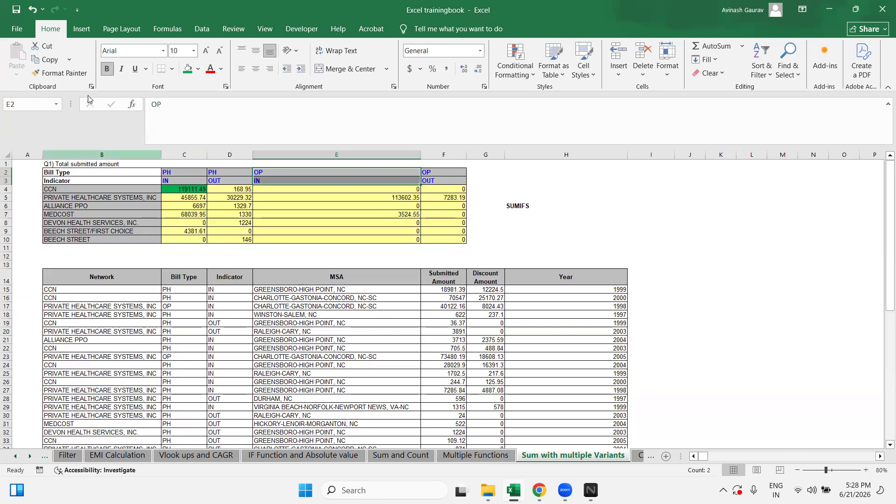
pyautogui.moveTo(420, 155); pyautogui.dragTo(375, 154)
pyautogui.click(639, 456)
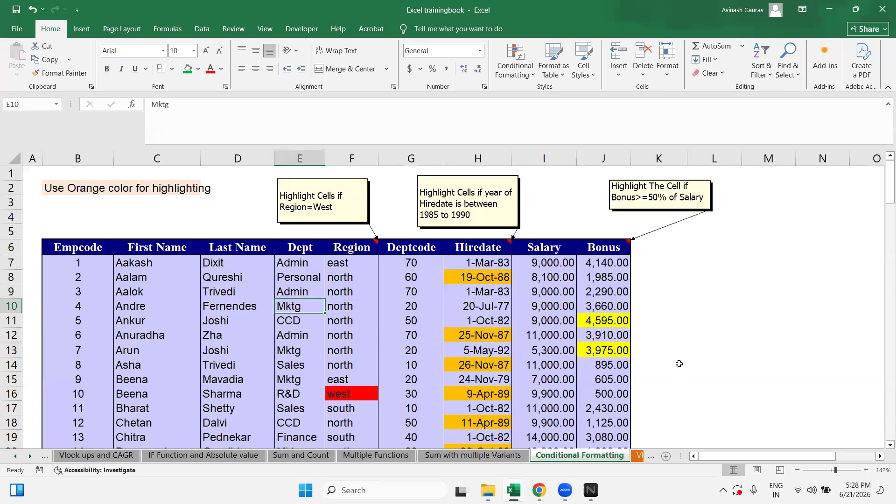
# Step: Browse the later sheets, including Vlook Up and If and Problem 2, then return to Sum with multiple Variants
pyautogui.click(637, 457)
pyautogui.click(633, 456)
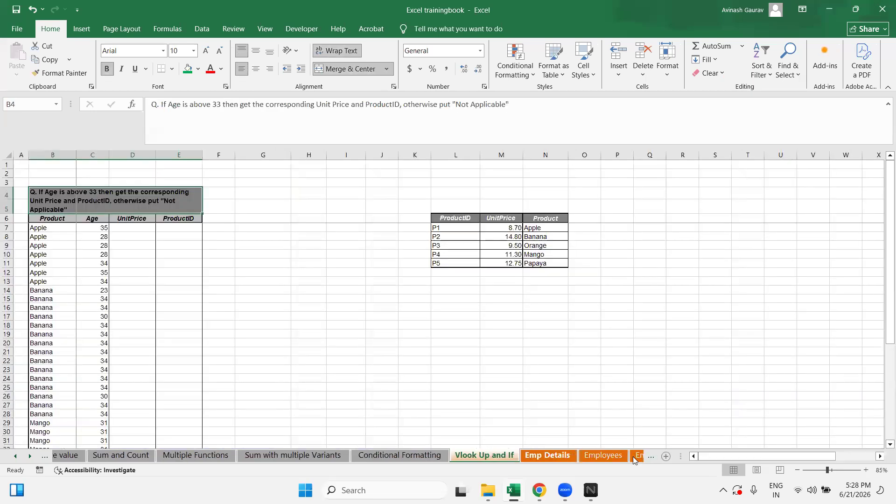
pyautogui.click(500, 455)
pyautogui.click(557, 455)
pyautogui.click(595, 456)
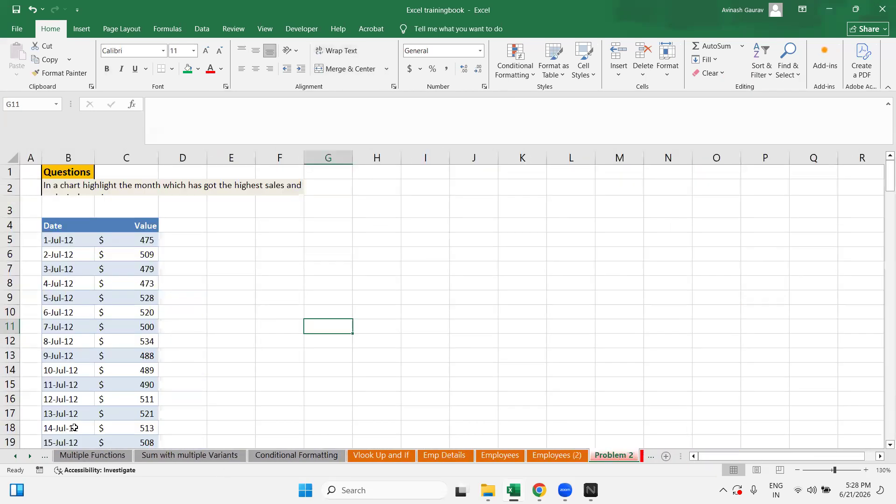
pyautogui.click(189, 455)
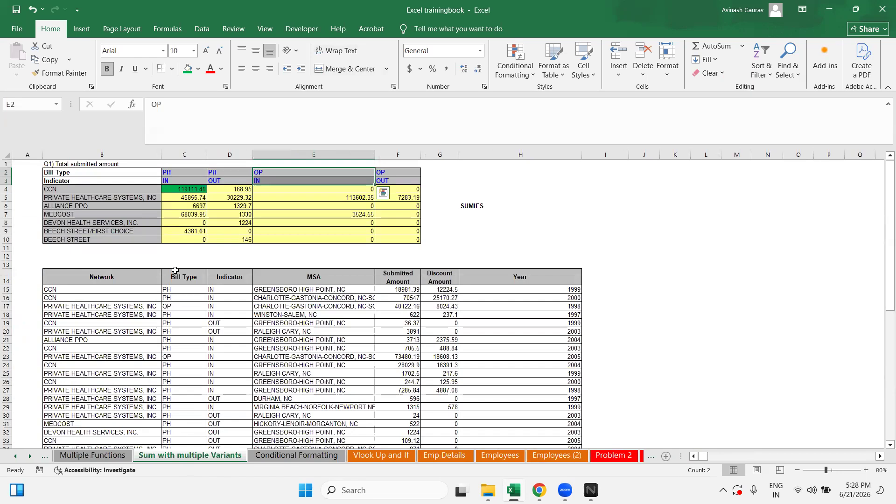
# Step: Select the IN indicator header in C3, glance at the Multiple Functions sheet, and come back
pyautogui.click(607, 239)
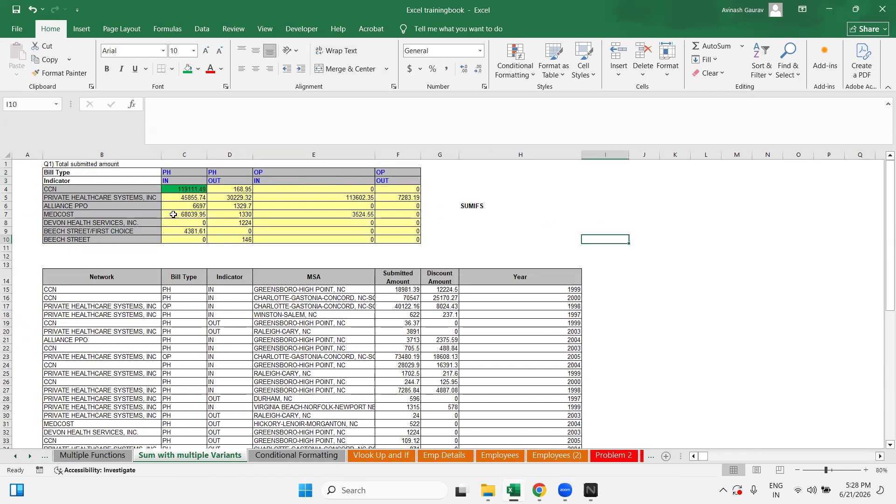
pyautogui.click(192, 181)
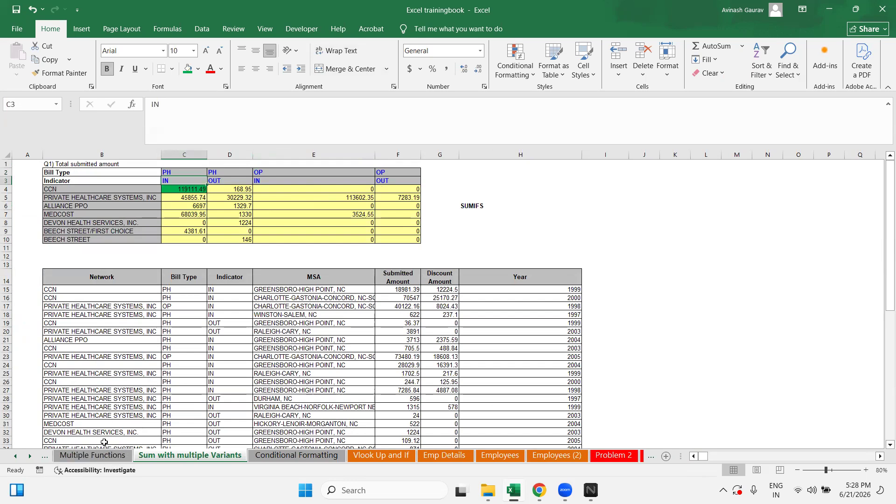
pyautogui.click(94, 456)
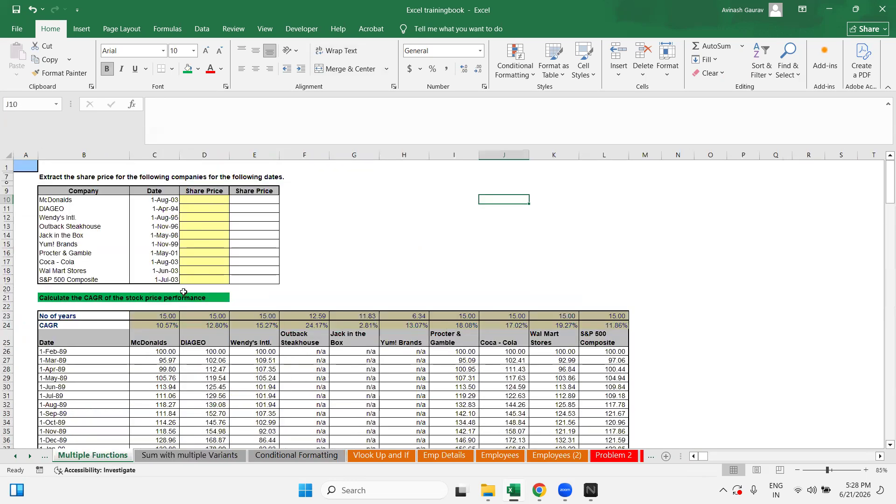
pyautogui.scroll(-20, 304, 262)
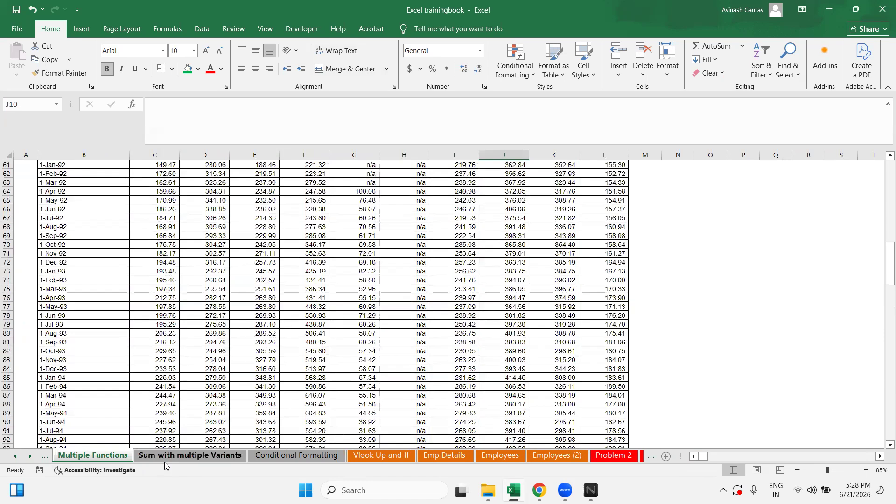
pyautogui.click(164, 456)
# Step: Delete the SUMIFS label in H6, then check the SUMIFS formula in D4
pyautogui.click(469, 206)
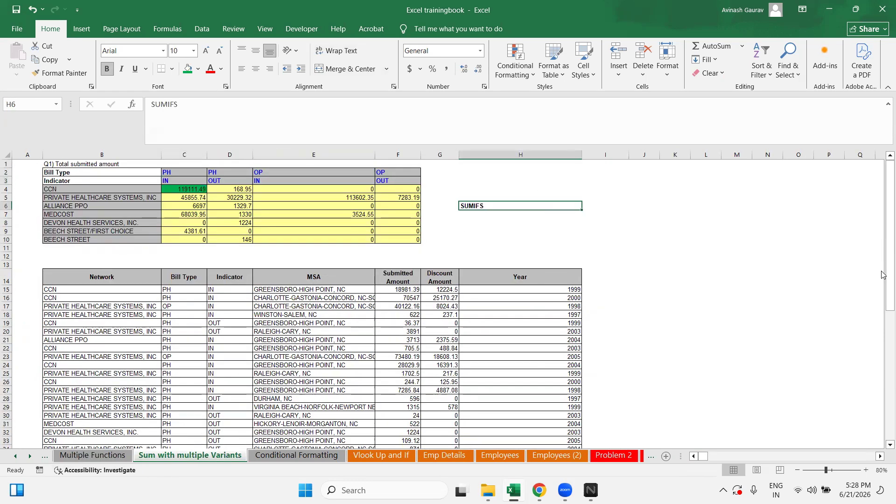
pyautogui.press('Delete')
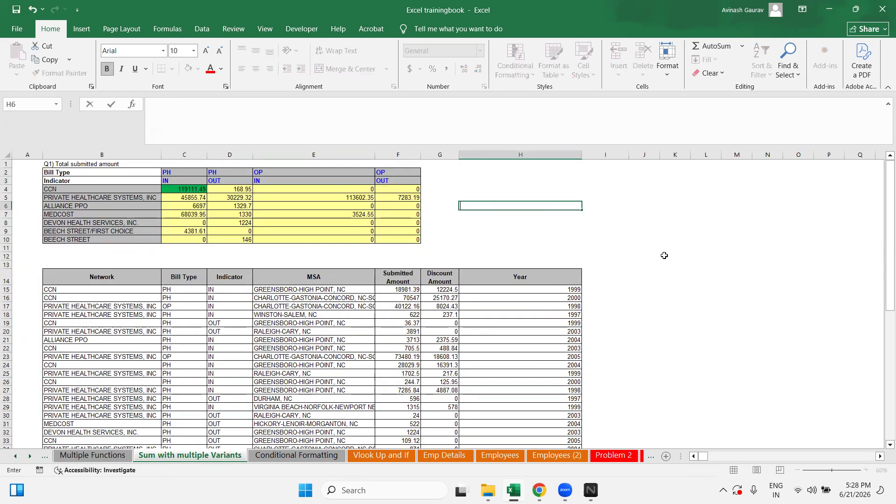
pyautogui.click(670, 251)
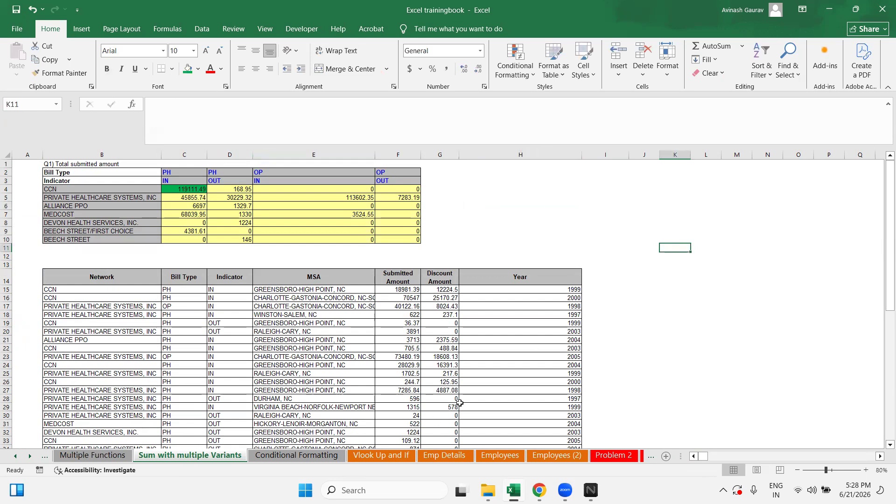
pyautogui.scroll(-20, 457, 400)
pyautogui.scroll(20, 458, 396)
pyautogui.click(199, 190)
pyautogui.press('Right')
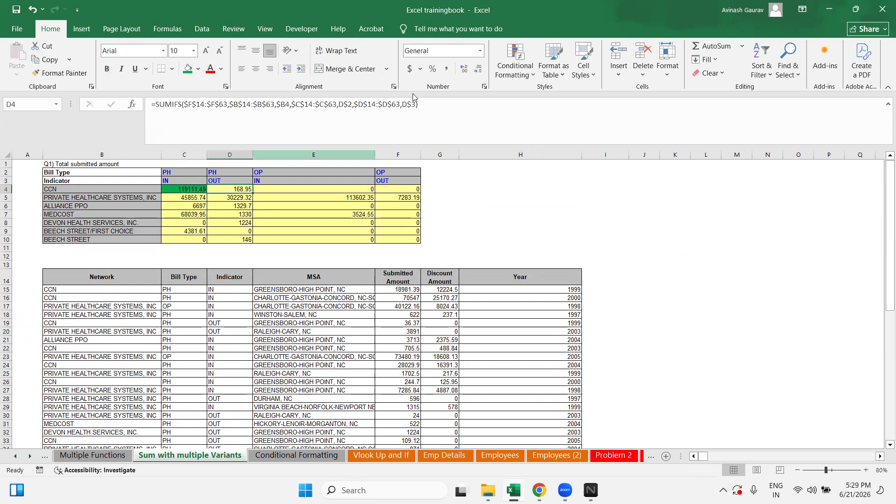